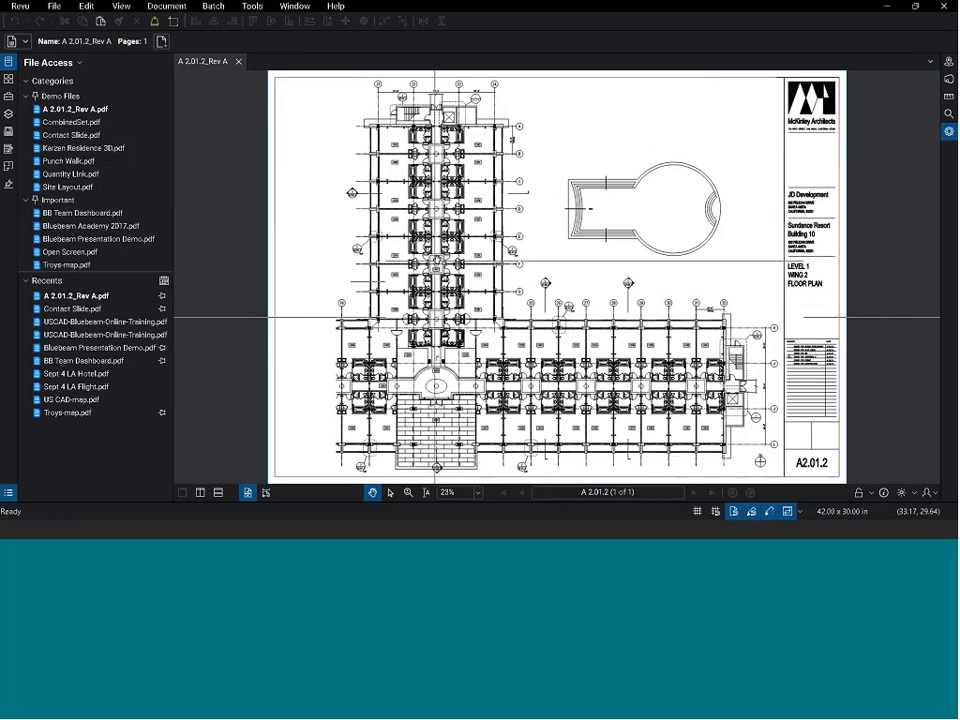
# Step: Display the floor plan as one full page and examine both building wings, the pool and the title block up close
pyautogui.click(248, 495)
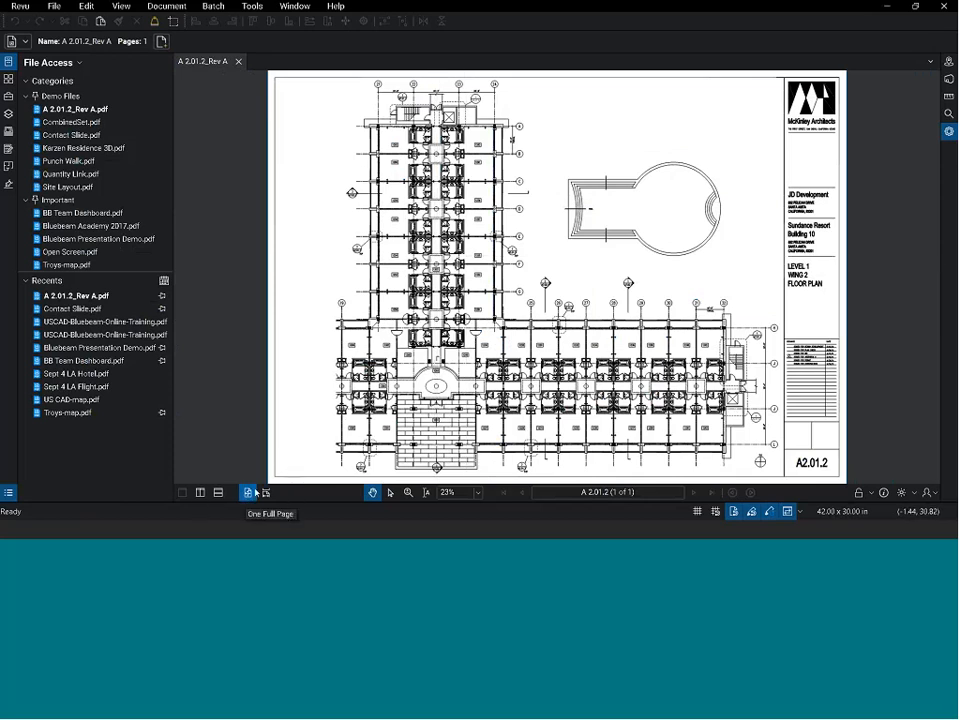
pyautogui.scroll(2, 406, 278)
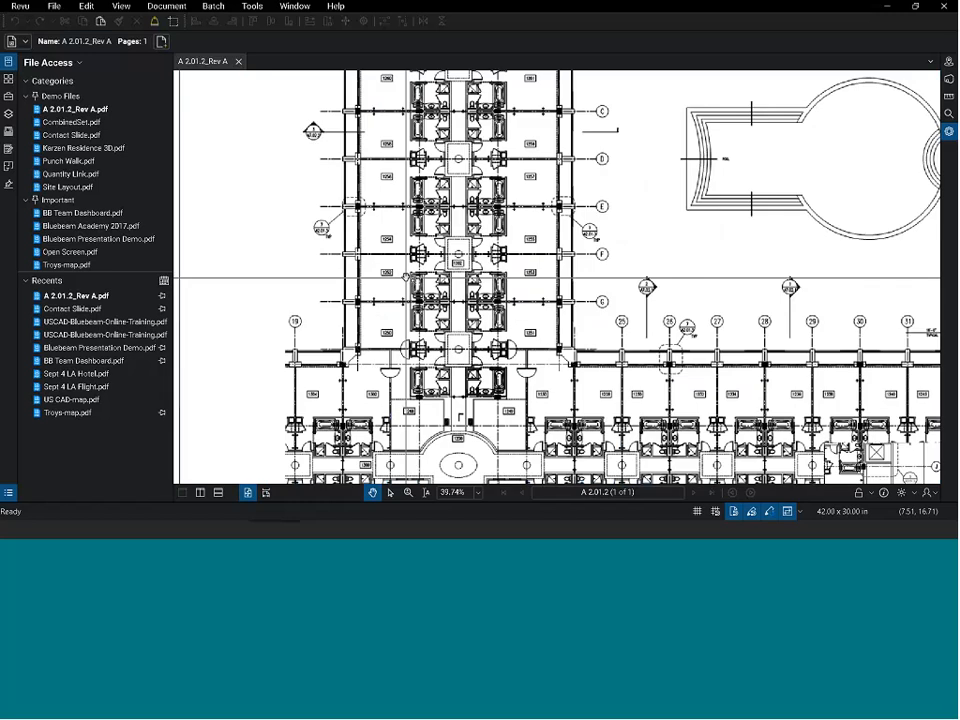
pyautogui.scroll(1, 483, 262)
pyautogui.scroll(-2, 483, 262)
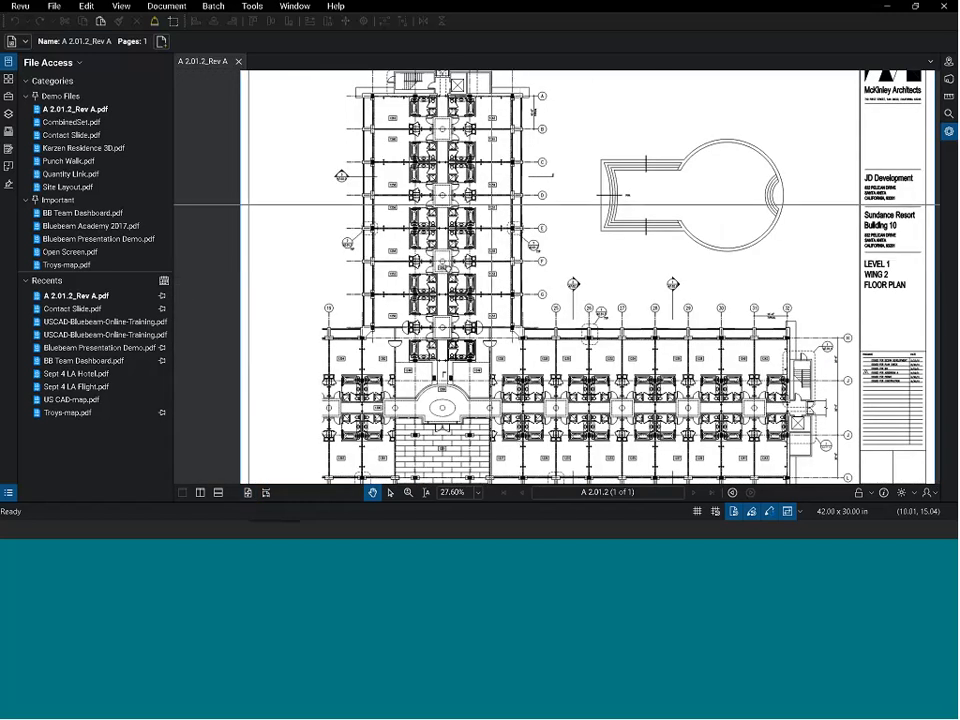
pyautogui.moveTo(487, 205); pyautogui.dragTo(445, 270)
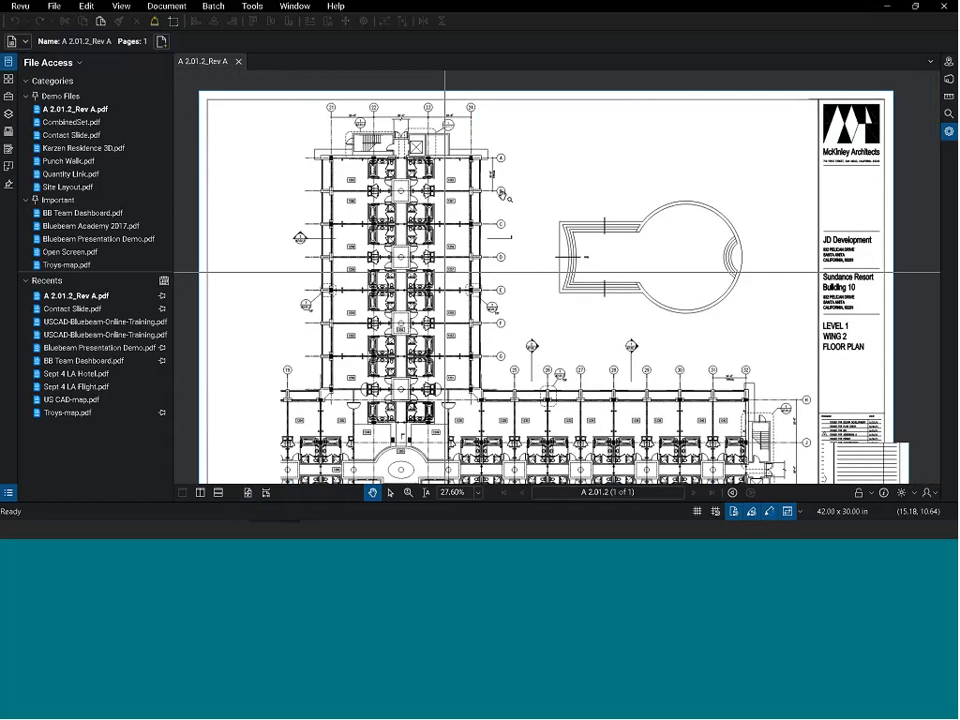
pyautogui.moveTo(503, 196); pyautogui.dragTo(539, 172)
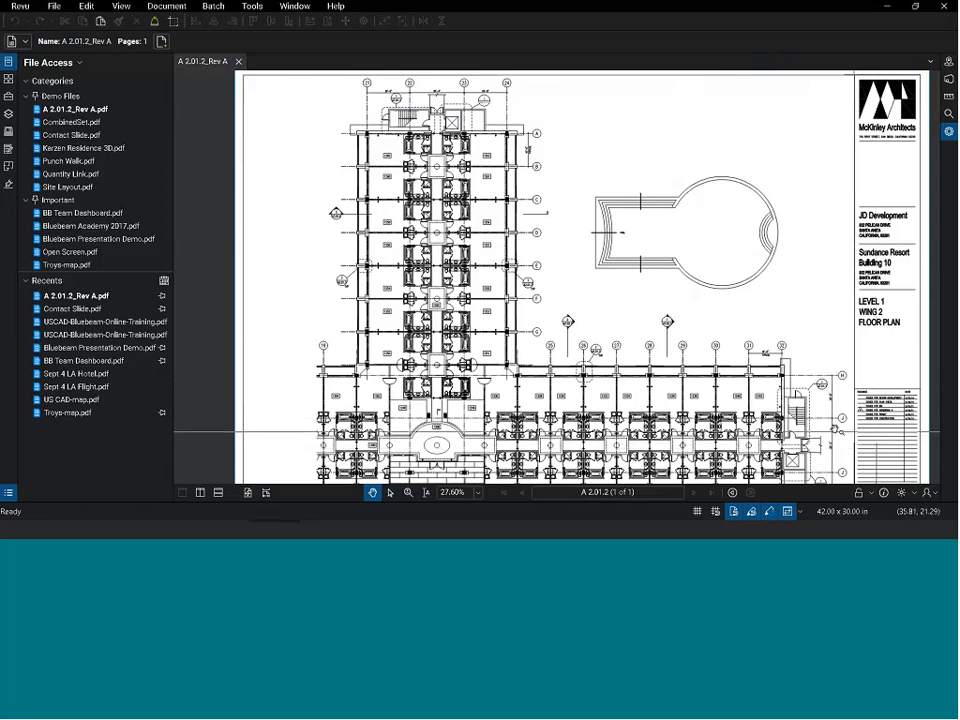
pyautogui.moveTo(797, 398); pyautogui.dragTo(640, 274)
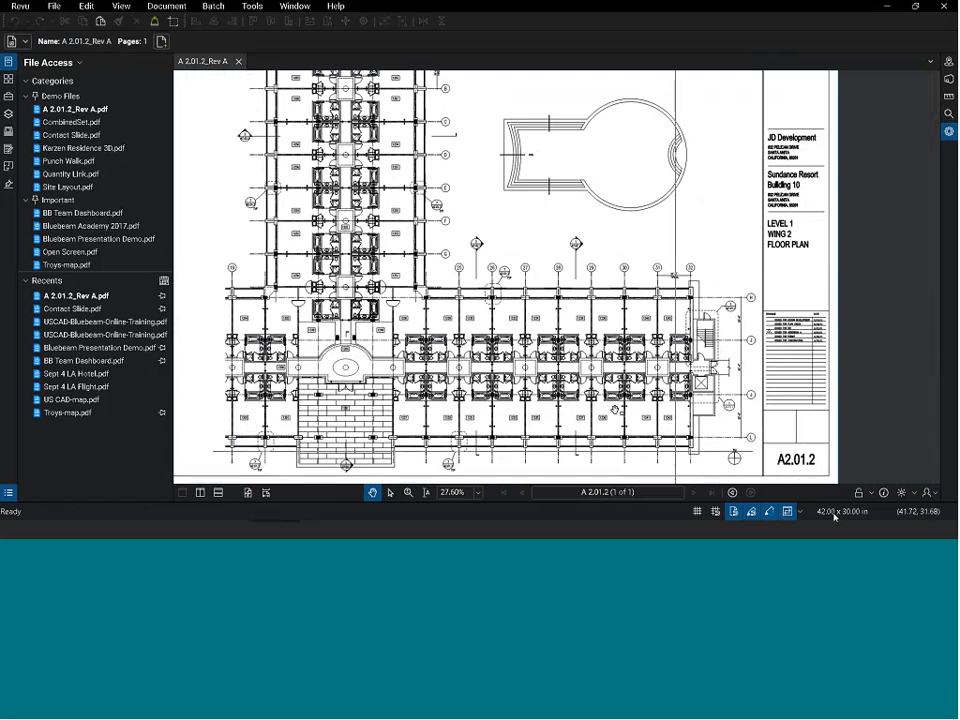
pyautogui.moveTo(467, 285)
pyautogui.mouseDown()
pyautogui.moveTo(478, 302)
pyautogui.moveTo(535, 320)
pyautogui.mouseUp()
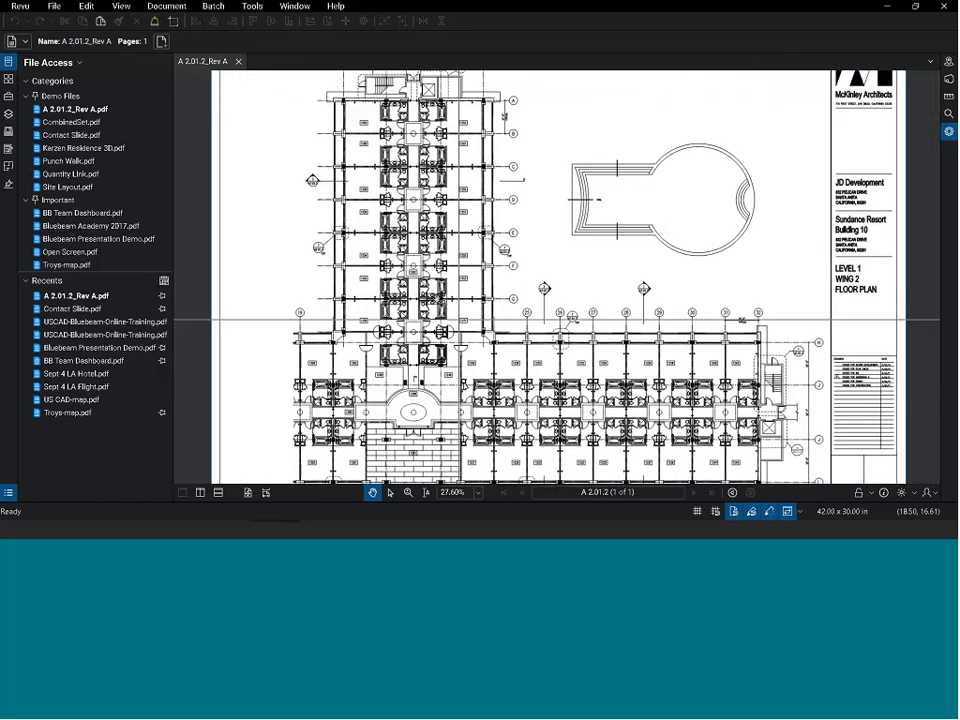
pyautogui.scroll(3, 434, 298)
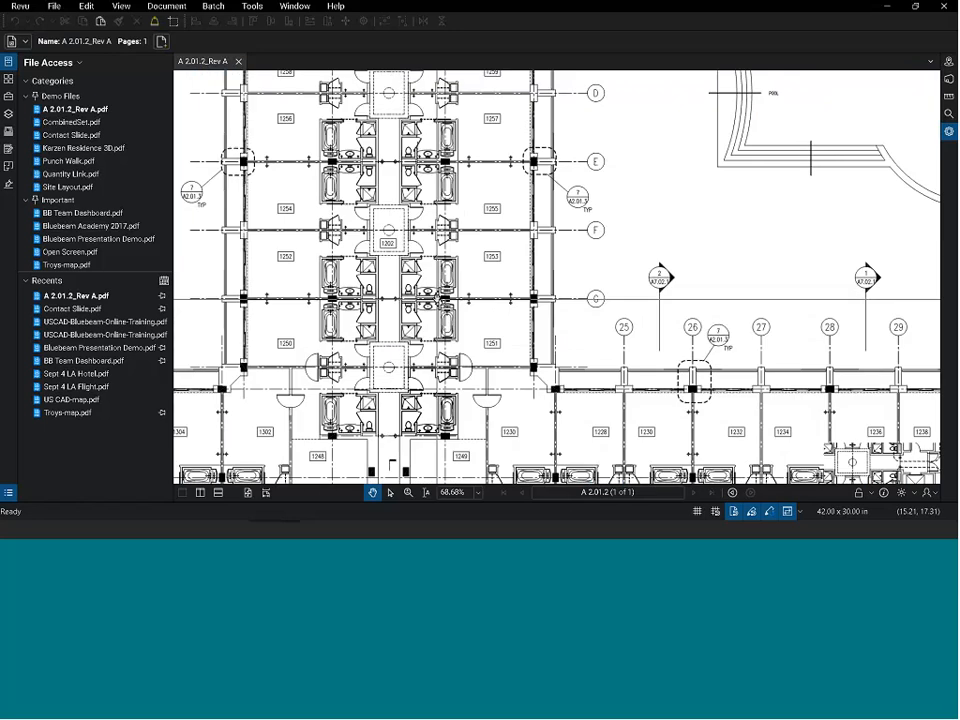
pyautogui.scroll(2, 442, 303)
pyautogui.scroll(-4, 442, 303)
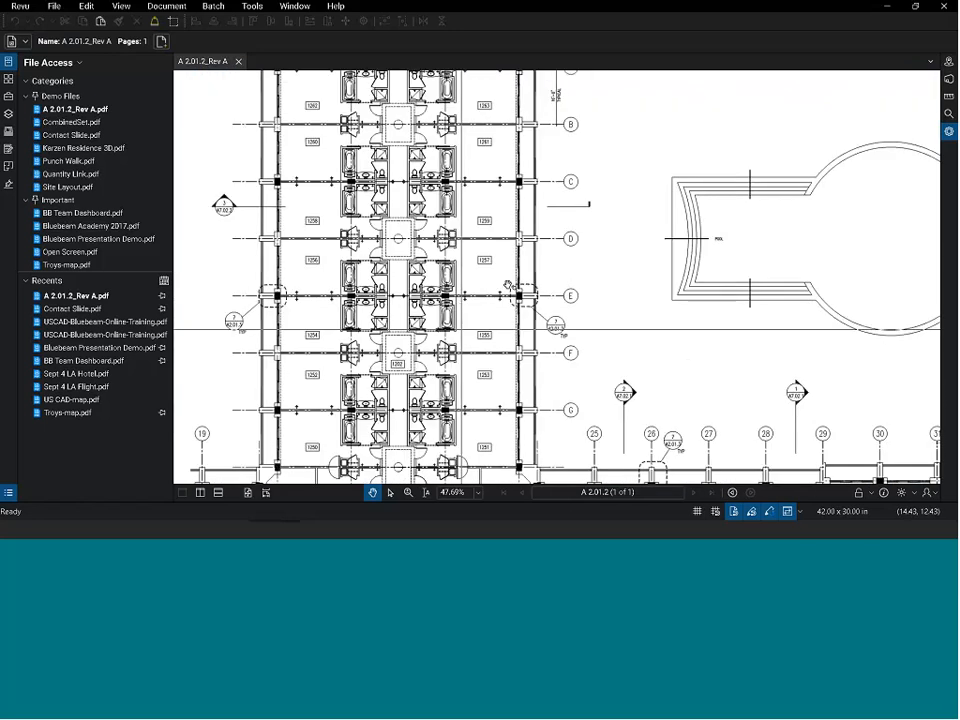
pyautogui.moveTo(508, 286); pyautogui.dragTo(605, 419)
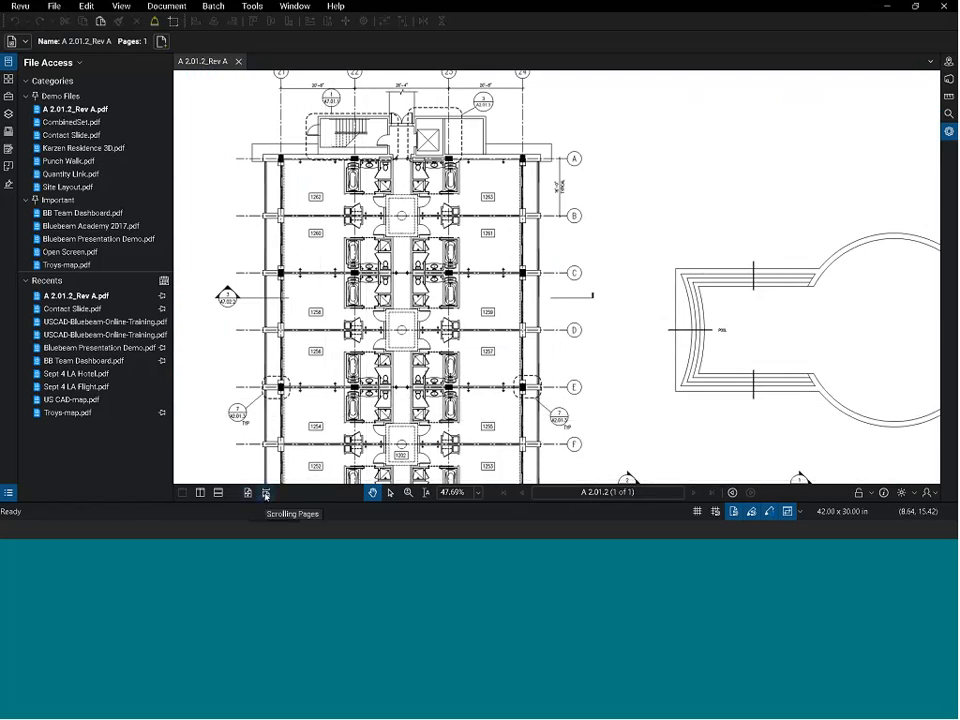
# Step: Try the Scrolling Pages view on the sheet, look down to its lower edge, and return to One Full Page
pyautogui.click(265, 493)
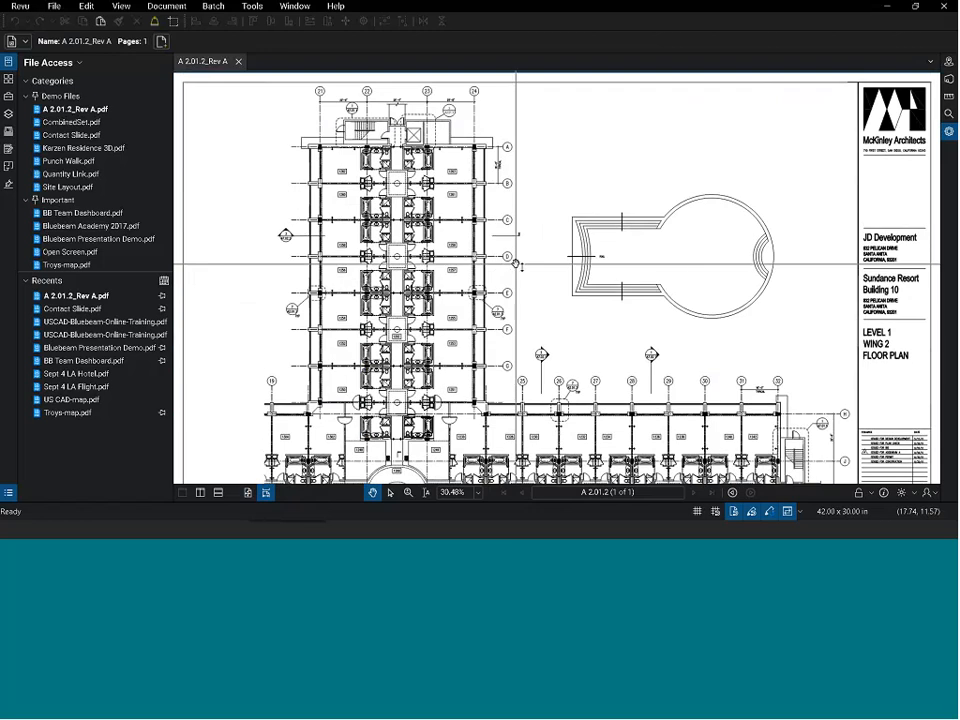
pyautogui.scroll(-3, 516, 263)
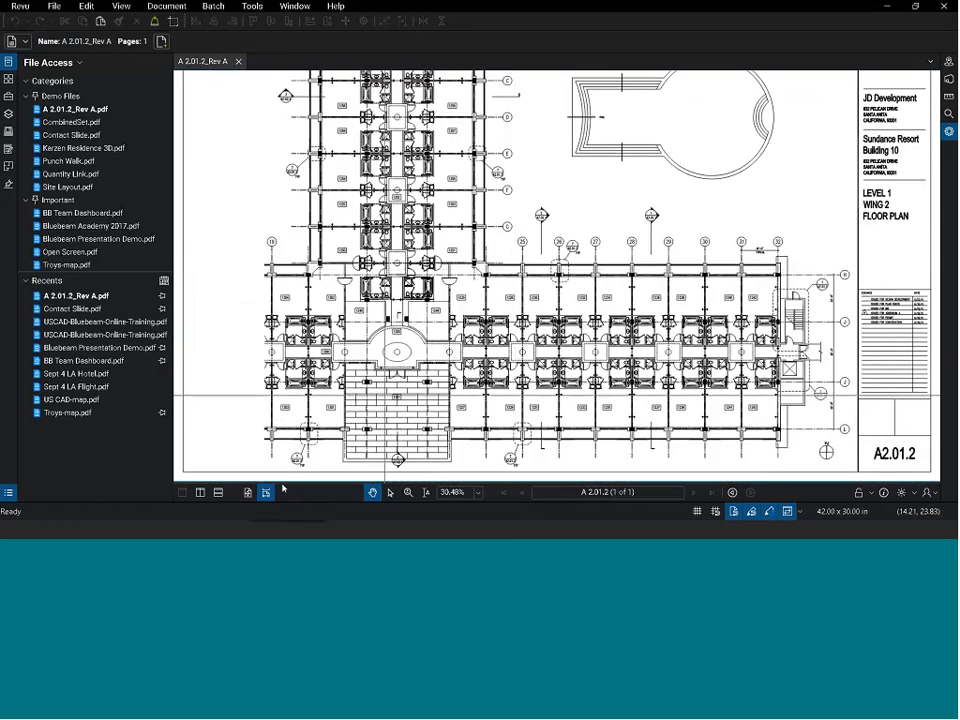
pyautogui.click(248, 492)
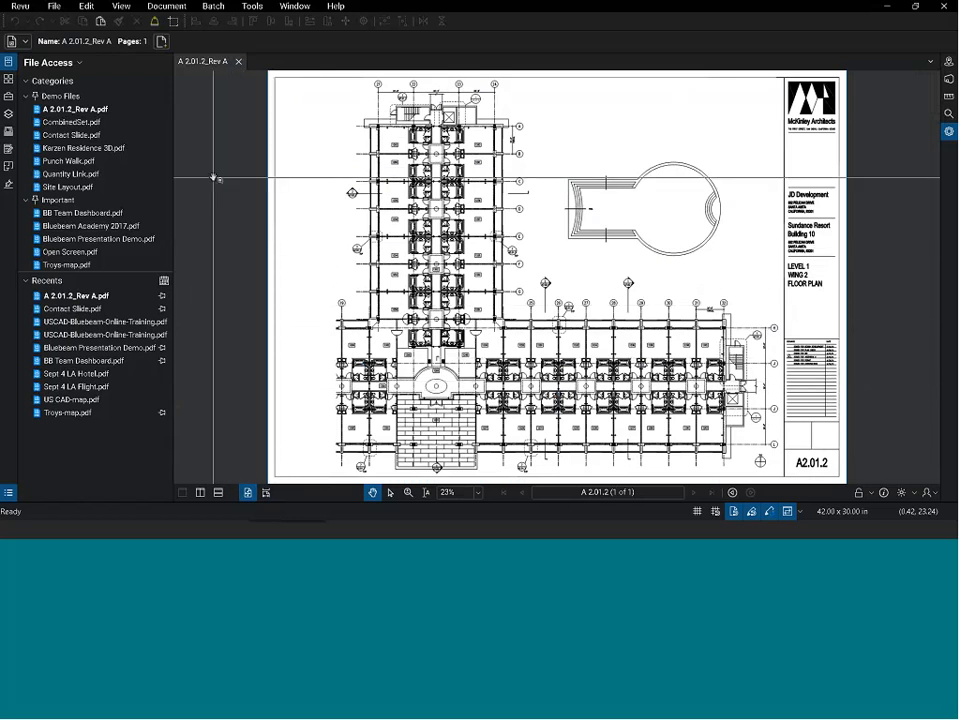
# Step: Open A 2.01.2_Rev C.pdf from the folder that contains the recent file A 2.01.2_Rev A.pdf
pyautogui.moveTo(101, 111)
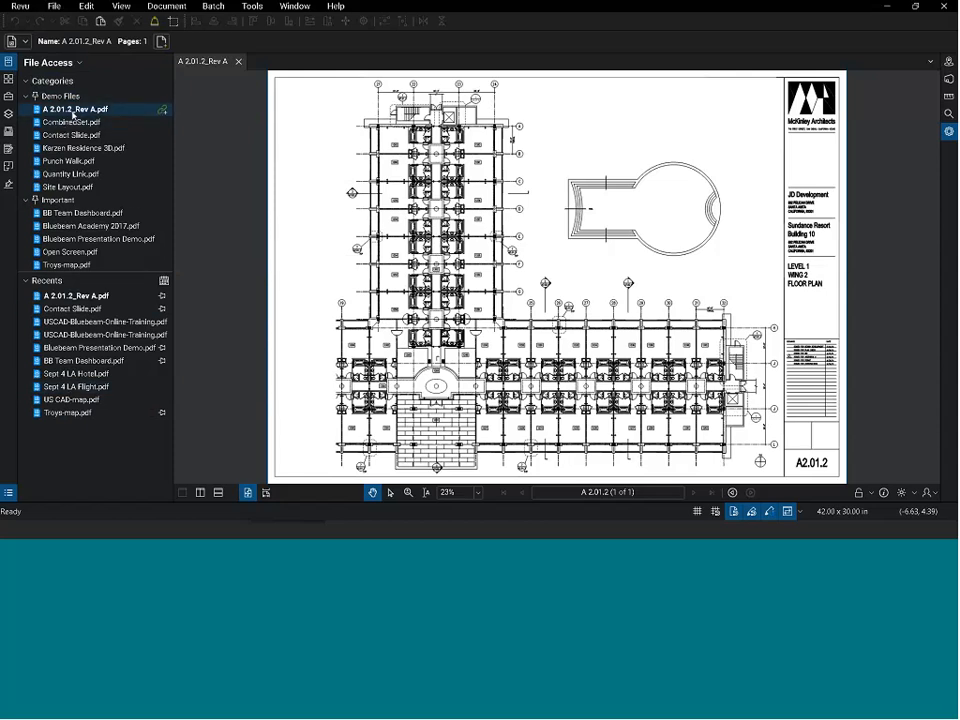
pyautogui.rightClick(76, 297)
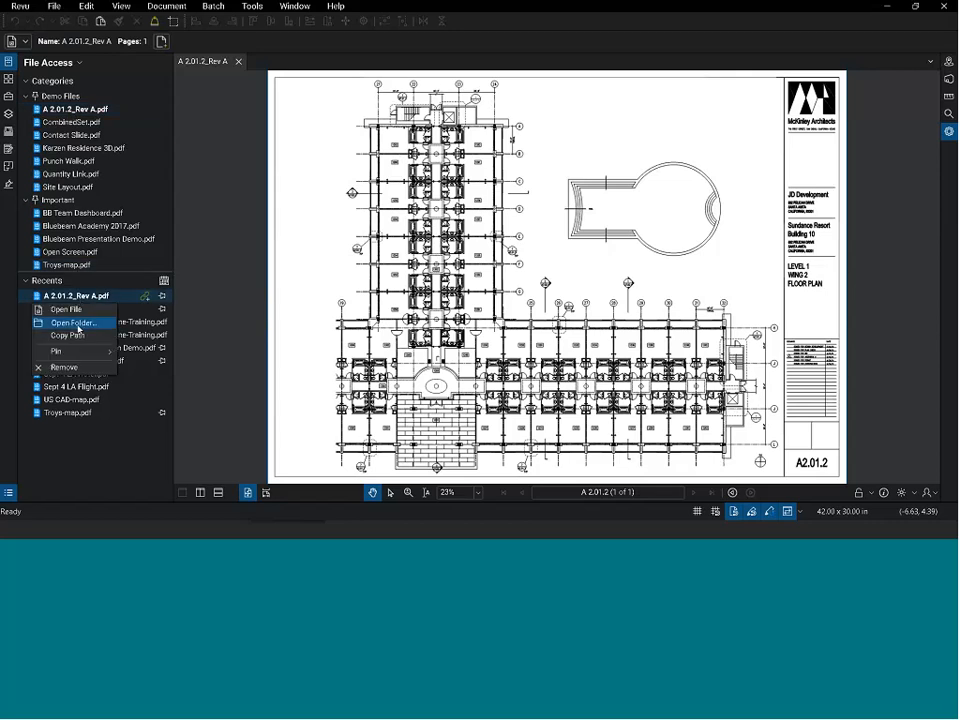
pyautogui.click(83, 325)
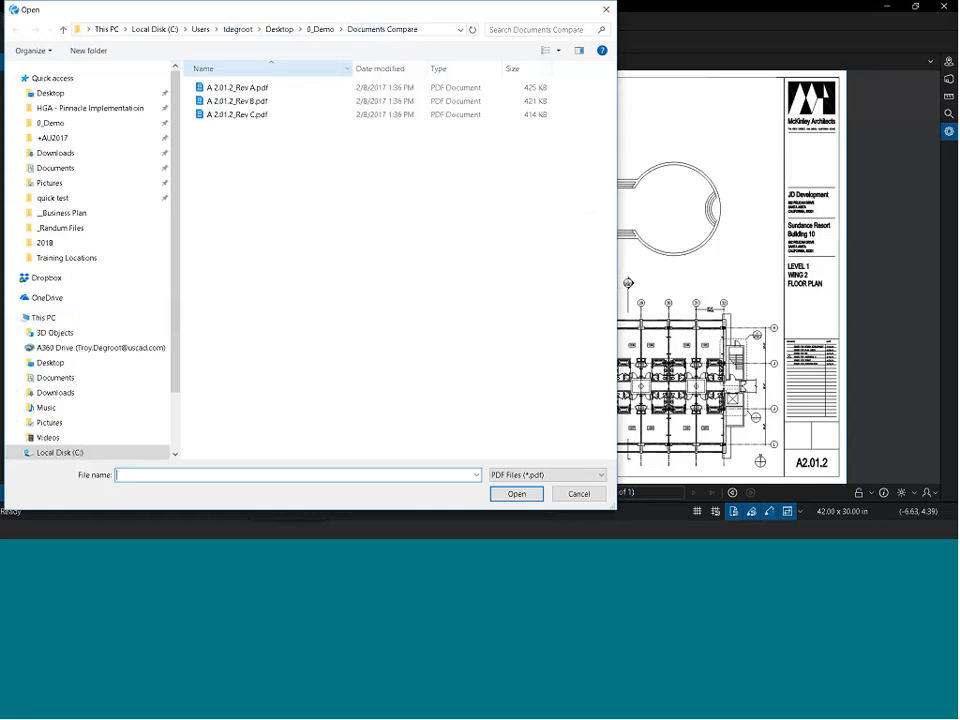
pyautogui.click(248, 116)
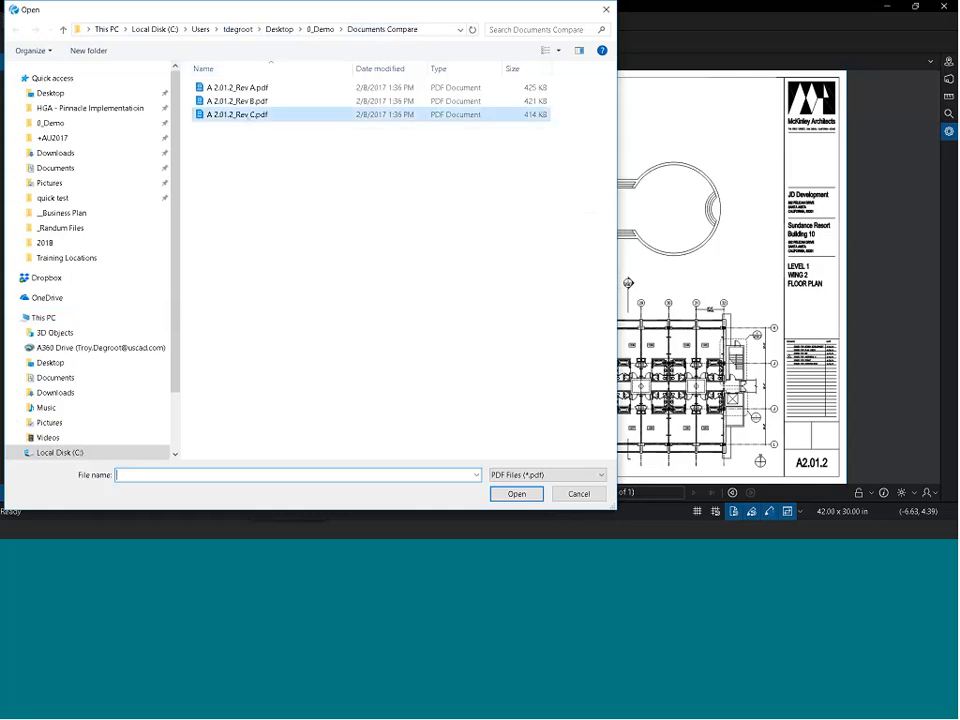
pyautogui.click(516, 493)
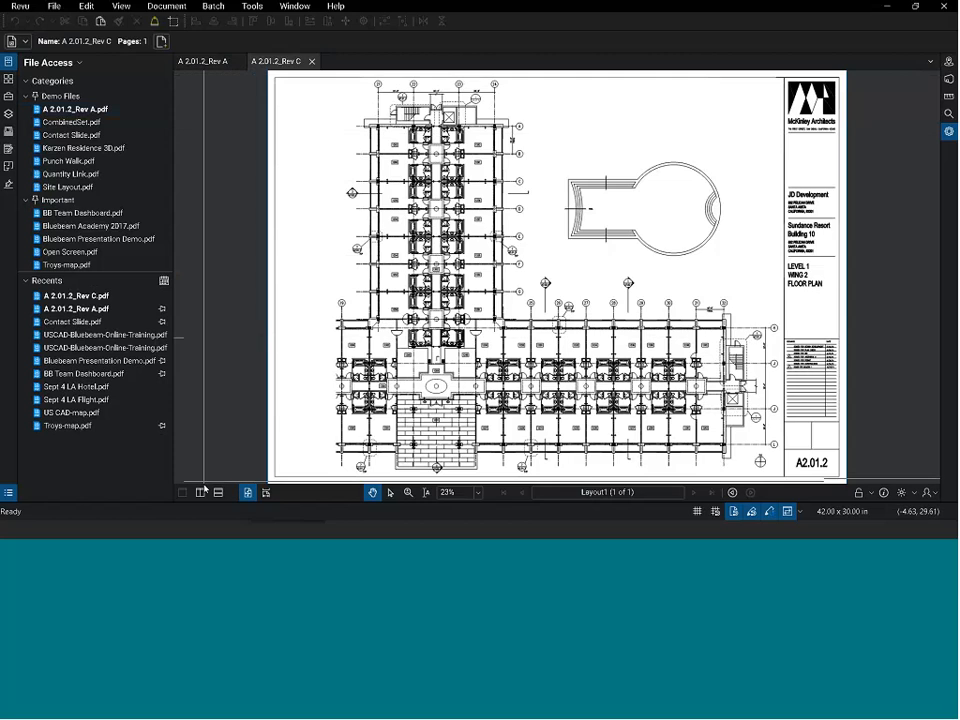
# Step: Split the view vertically and close the duplicate Rev C in the first pane so Rev A sits beside Rev C
pyautogui.press('ctrl')
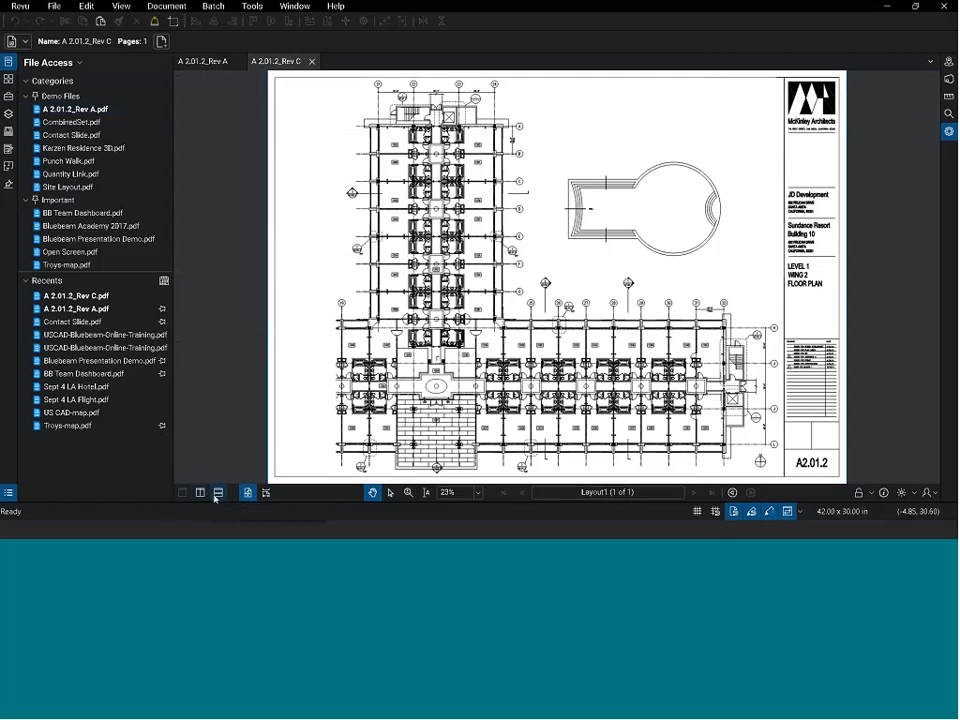
pyautogui.click(201, 493)
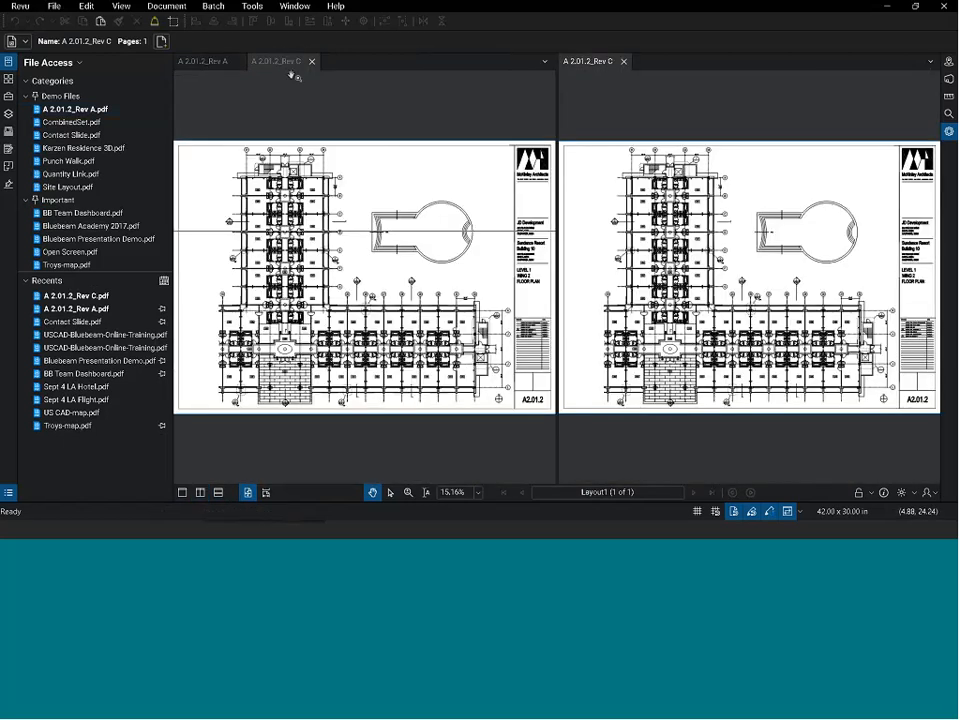
pyautogui.click(313, 61)
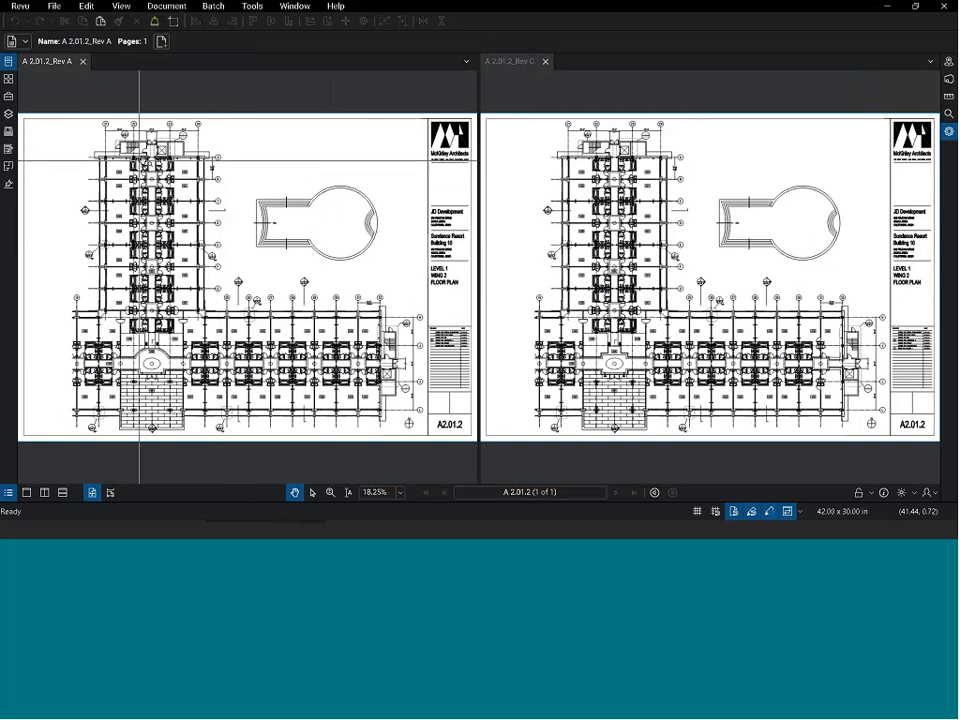
# Step: Examine Rev A and Rev C side by side, from the stair and elevator end down the corridor to the lobby
pyautogui.scroll(1, 141, 153)
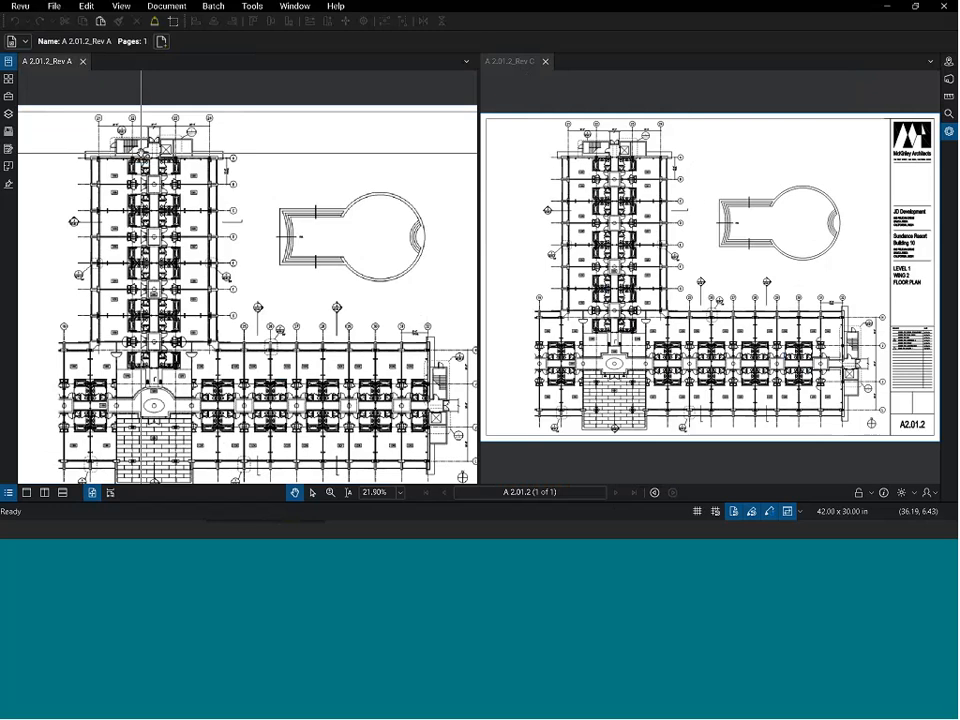
pyautogui.scroll(4, 141, 153)
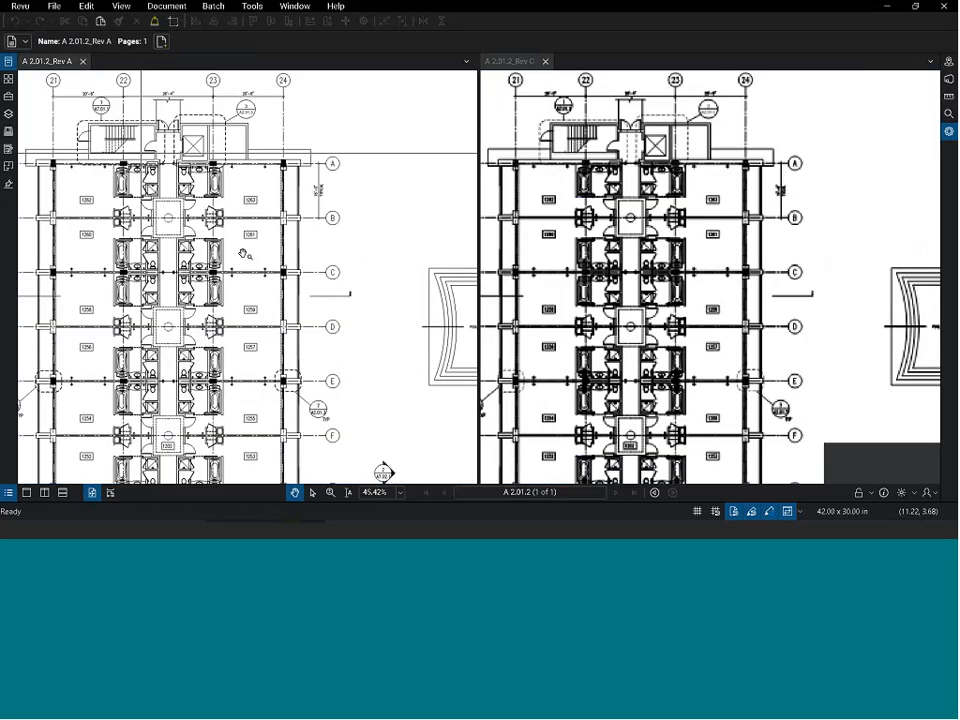
pyautogui.moveTo(184, 167); pyautogui.dragTo(246, 254)
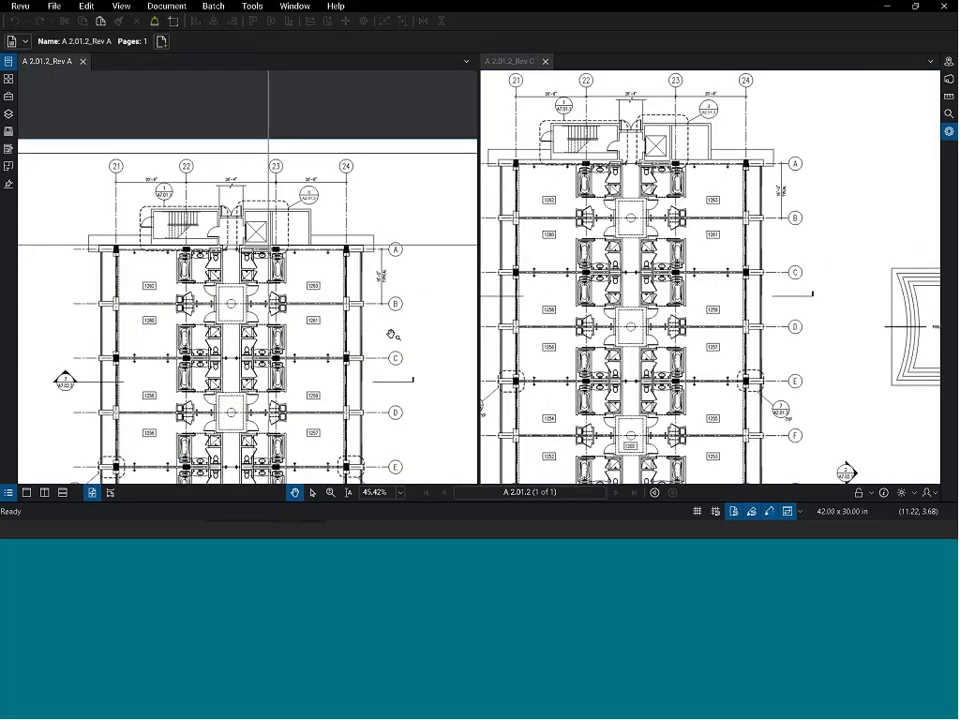
pyautogui.scroll(1, 268, 248)
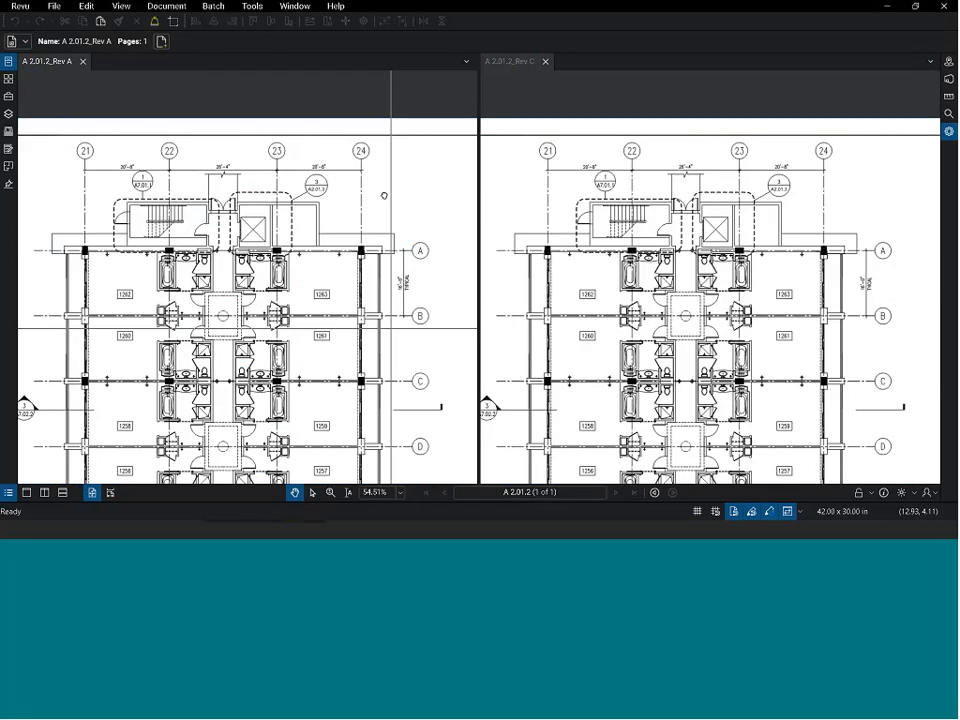
pyautogui.scroll(-3, 398, 268)
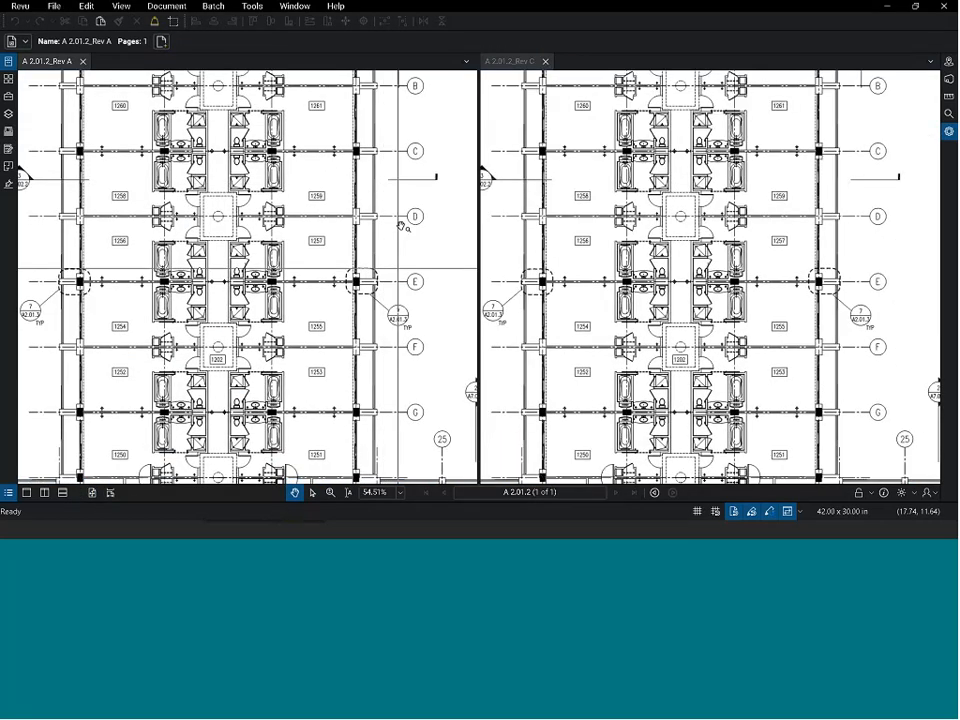
pyautogui.scroll(-2, 393, 291)
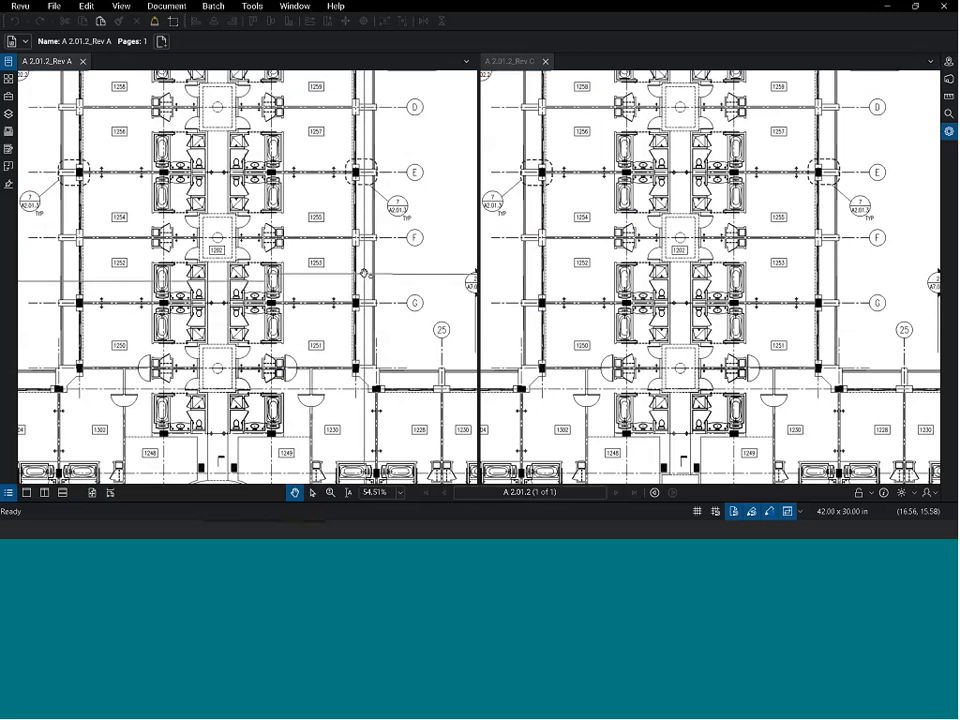
pyautogui.scroll(-2, 344, 369)
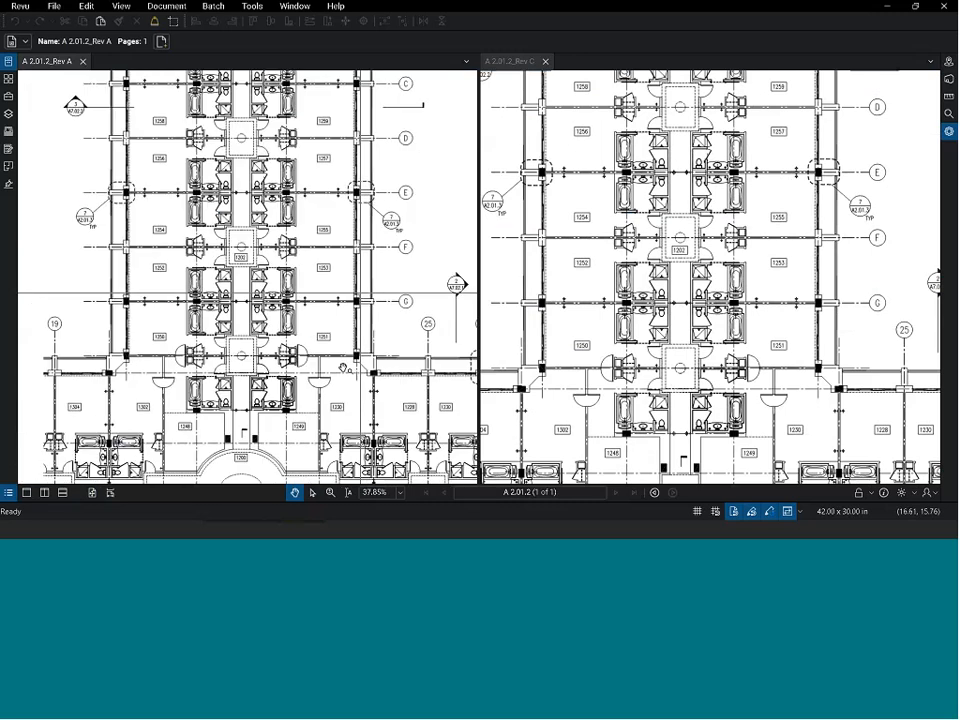
pyautogui.scroll(-1, 344, 369)
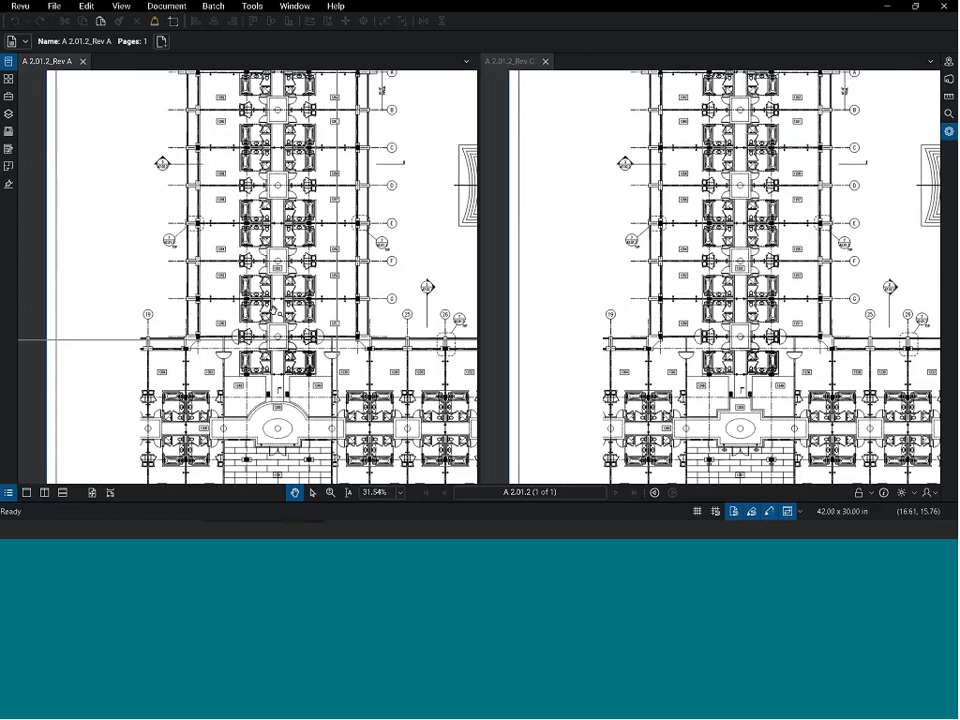
pyautogui.moveTo(273, 311); pyautogui.dragTo(247, 221)
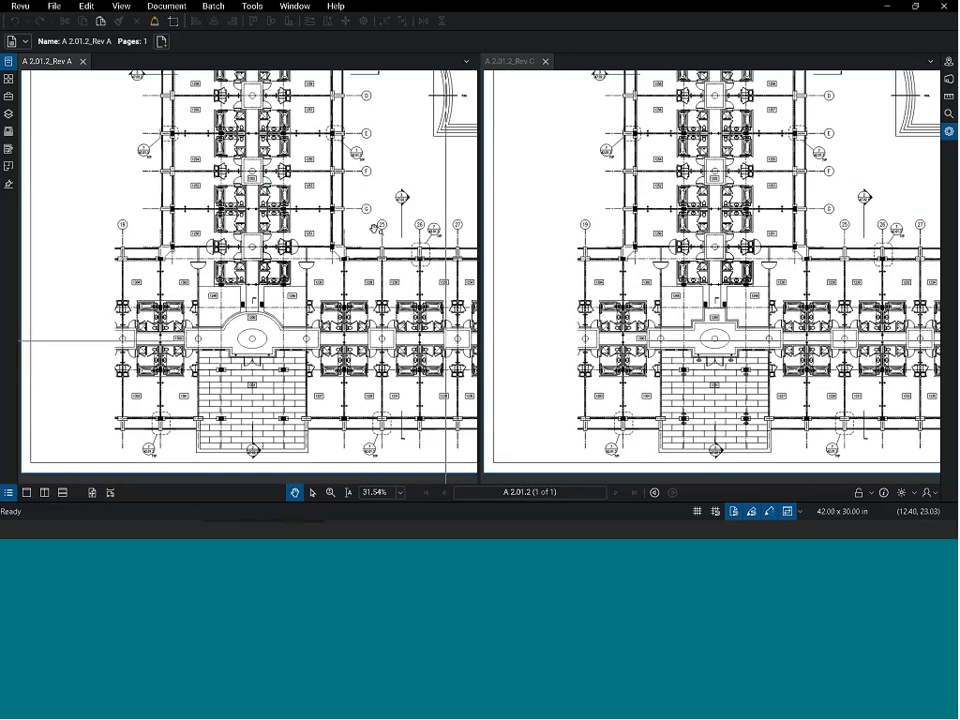
# Step: Run Compare Documents on Rev A and Rev C with the preset options and bring up the resulting difference document
pyautogui.click(162, 7)
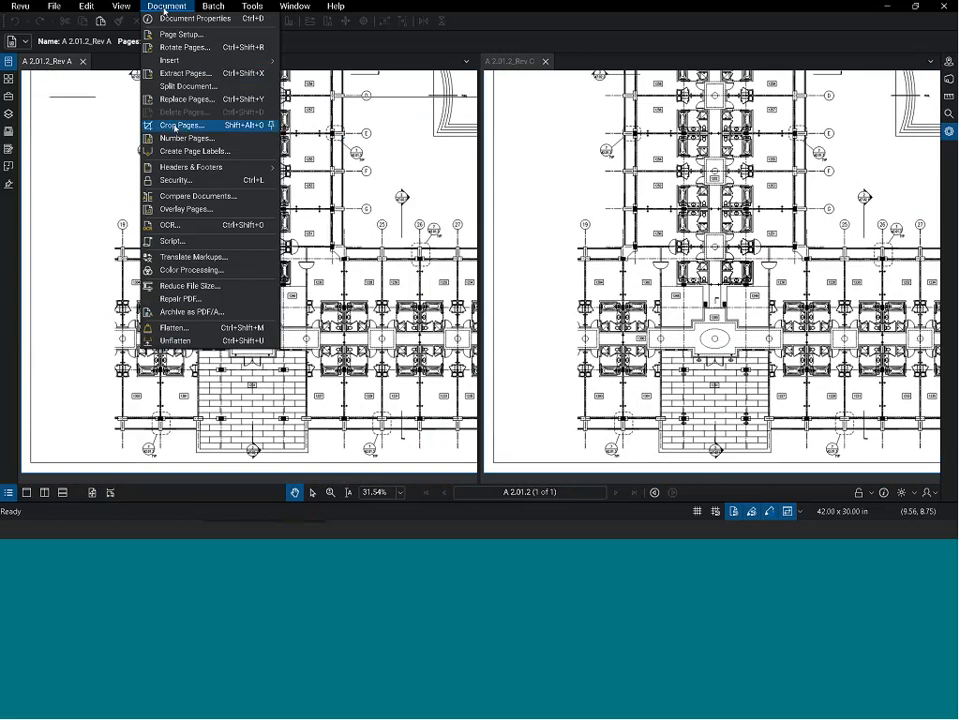
pyautogui.click(172, 200)
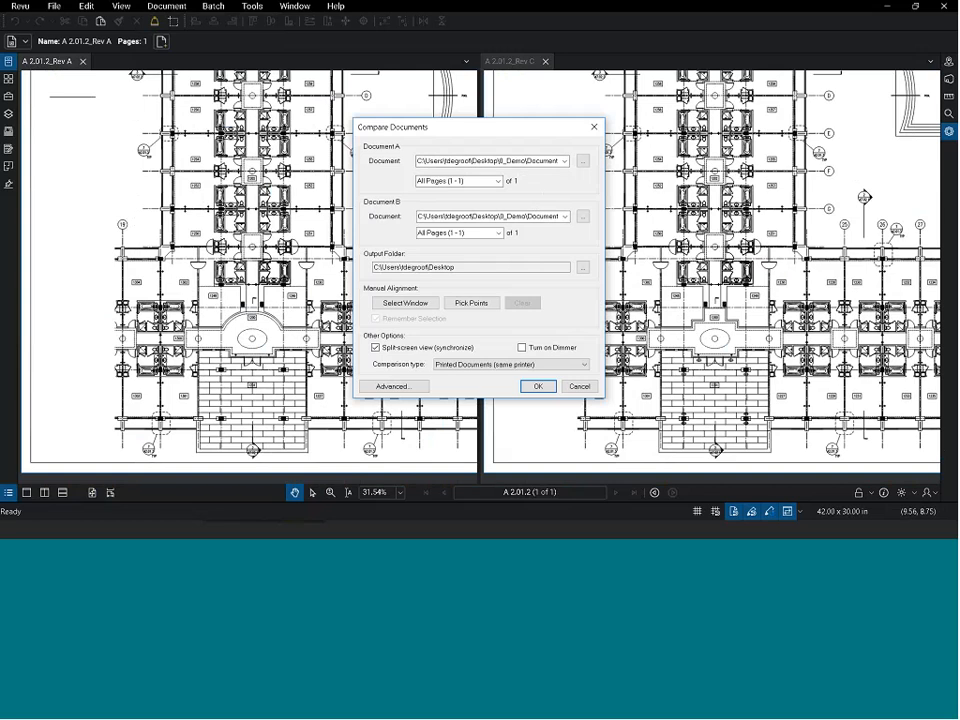
pyautogui.click(537, 386)
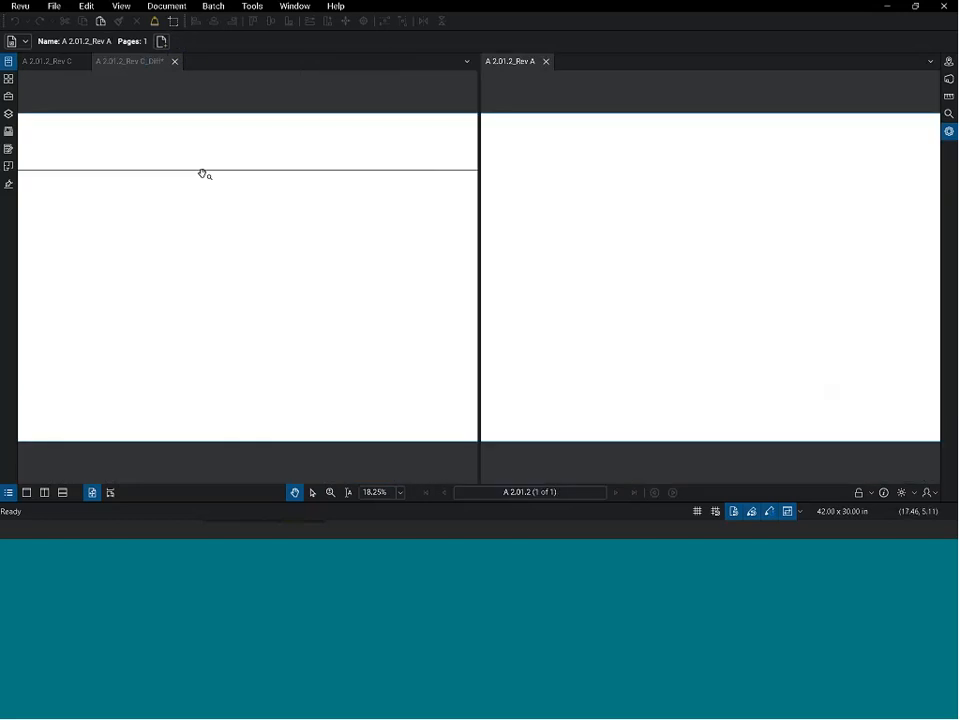
pyautogui.click(150, 62)
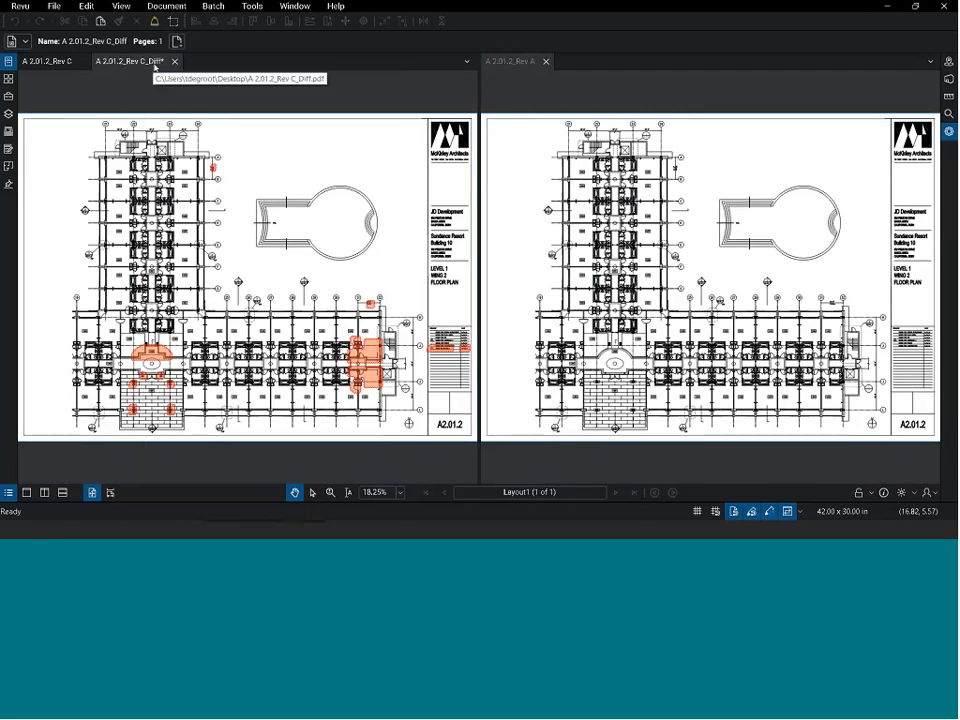
pyautogui.press('ctrl')
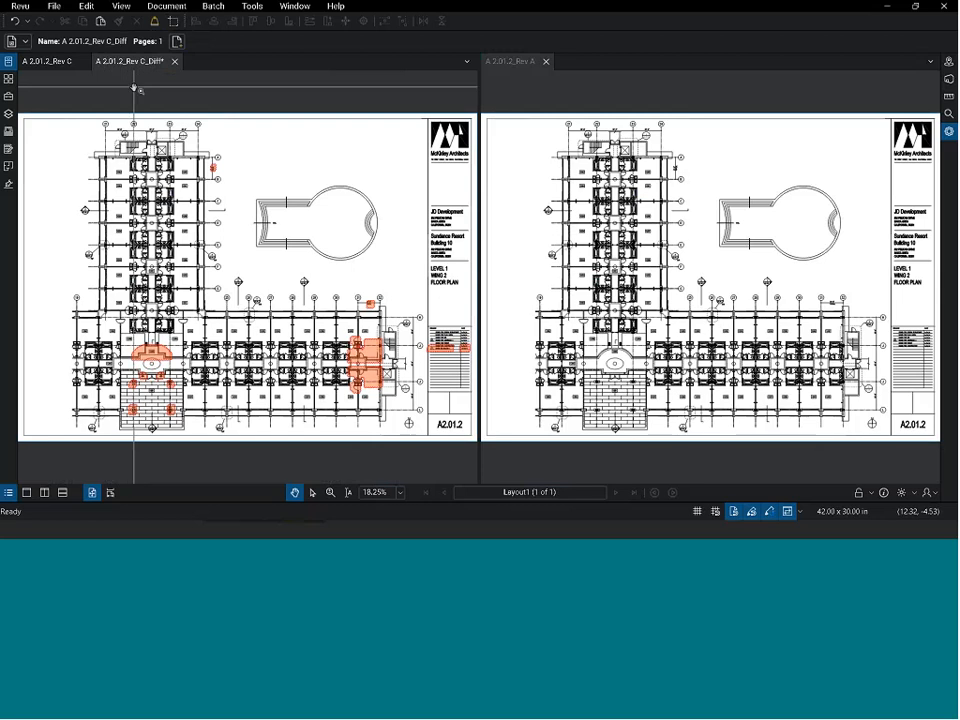
# Step: Split the view vertically and widen the panes so Rev C, the difference document and Rev A sit side by side
pyautogui.click(44, 493)
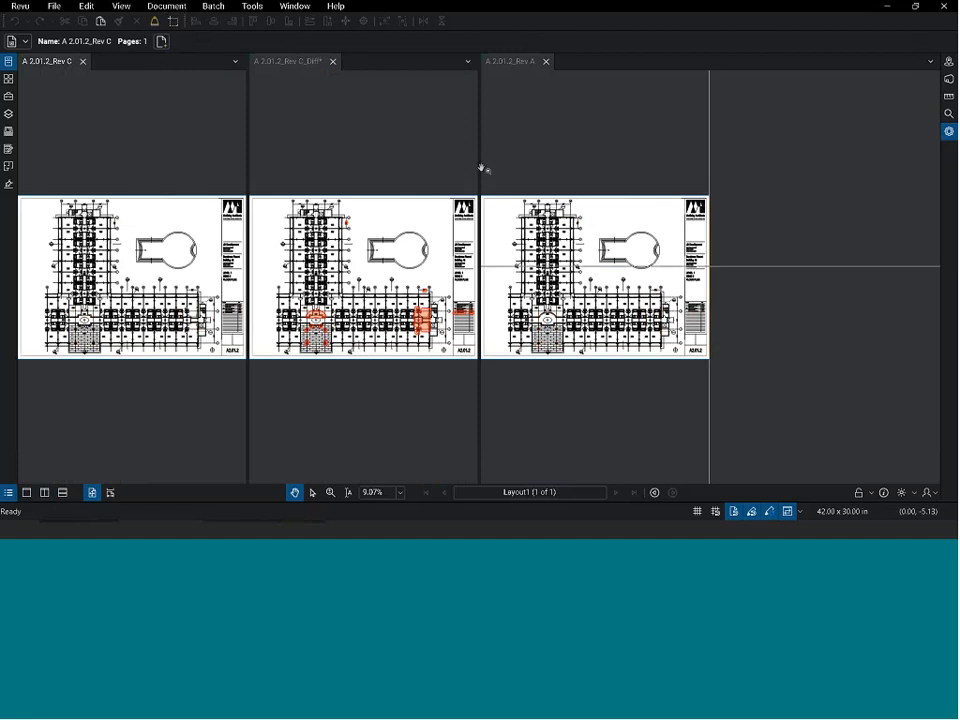
pyautogui.moveTo(480, 168); pyautogui.dragTo(608, 176)
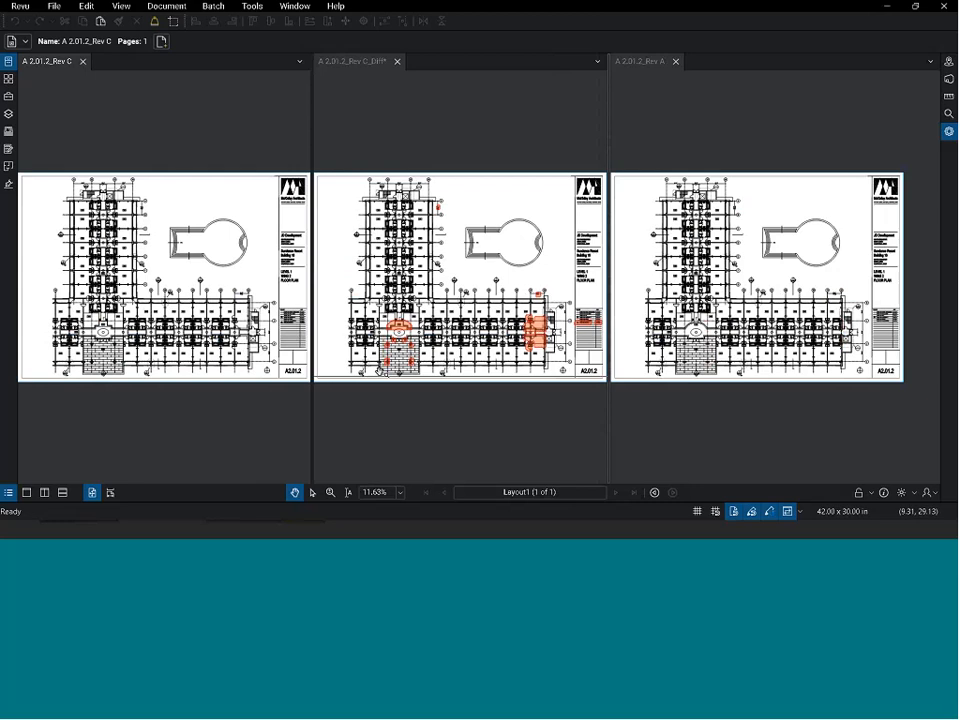
# Step: Examine the clouded differences around lobby 1200 and paved area 1201 against Rev C and Rev A
pyautogui.scroll(6, 380, 370)
pyautogui.scroll(1, 478, 318)
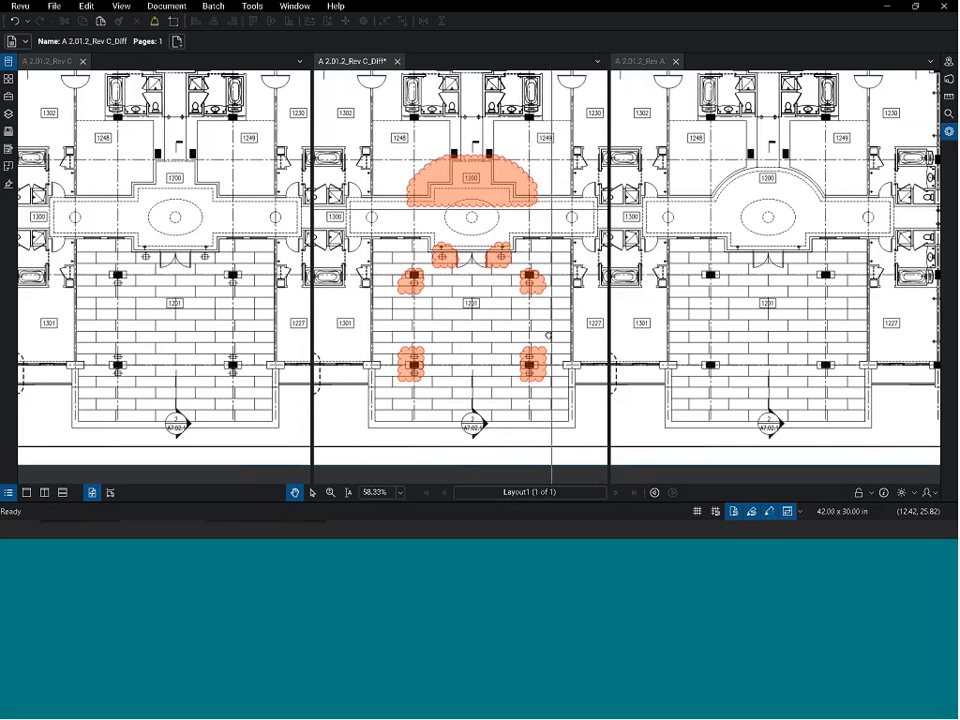
pyautogui.moveTo(412, 155); pyautogui.dragTo(409, 364)
pyautogui.scroll(3, 409, 364)
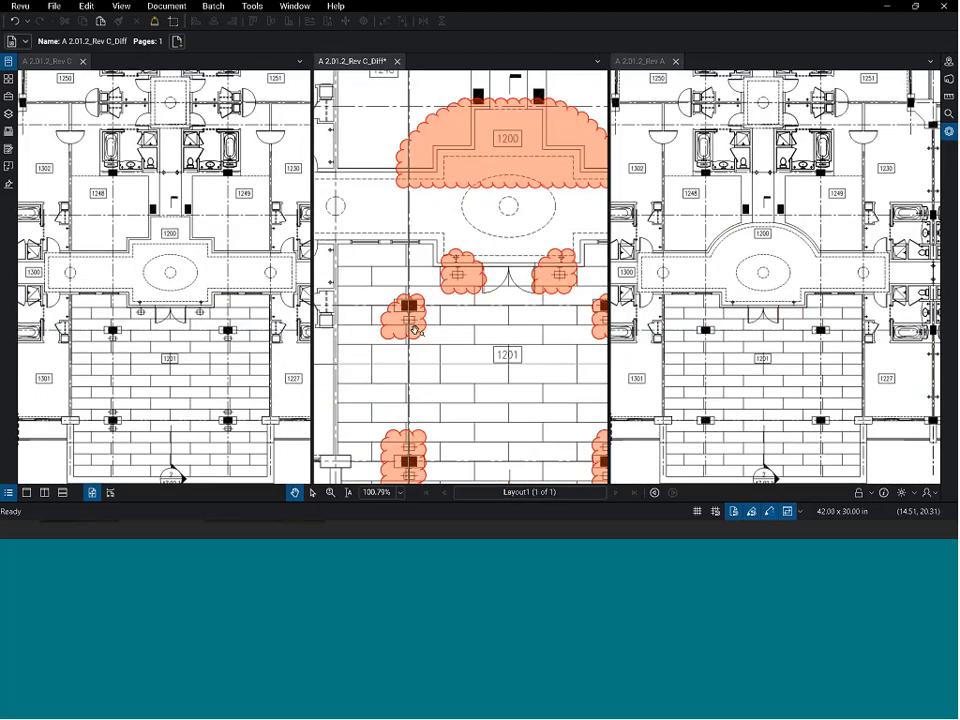
pyautogui.scroll(2, 415, 330)
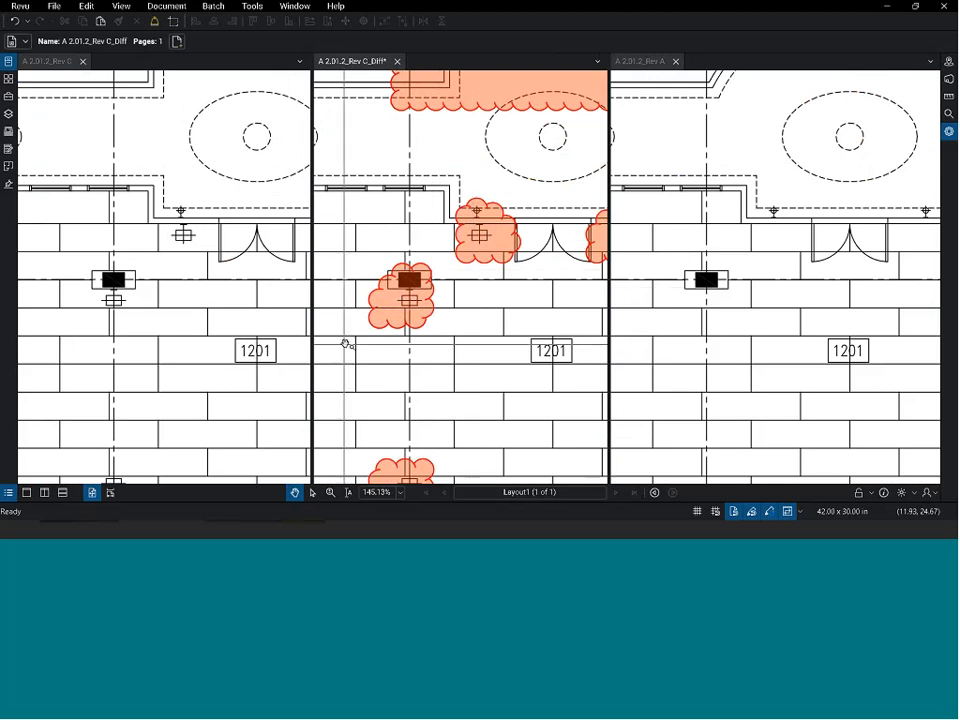
pyautogui.scroll(-7, 384, 369)
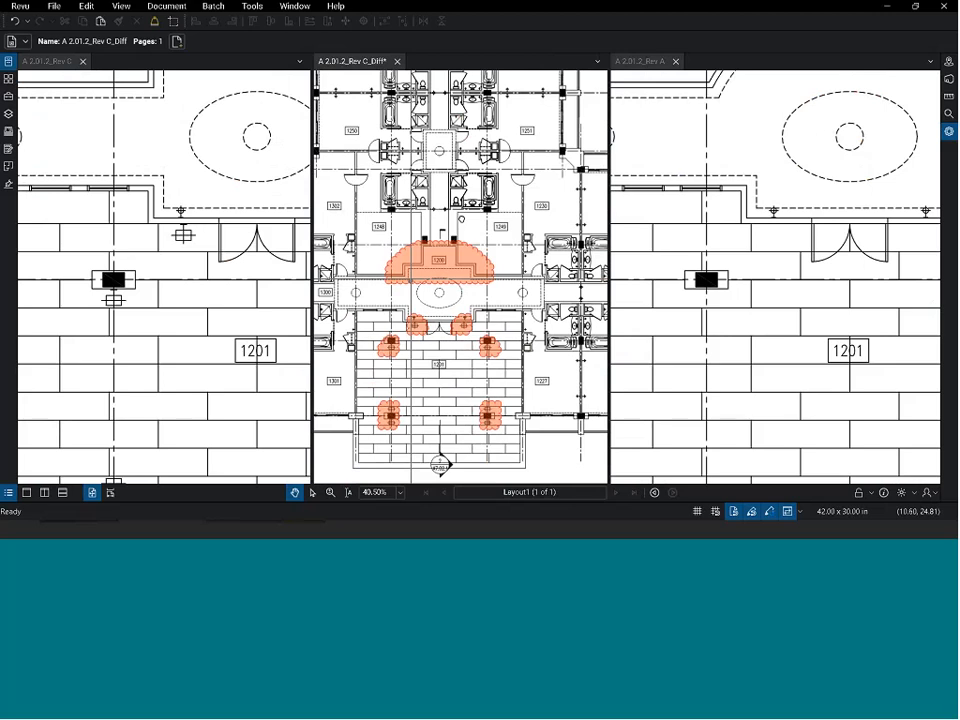
pyautogui.scroll(-1, 461, 219)
pyautogui.moveTo(461, 137); pyautogui.dragTo(461, 219)
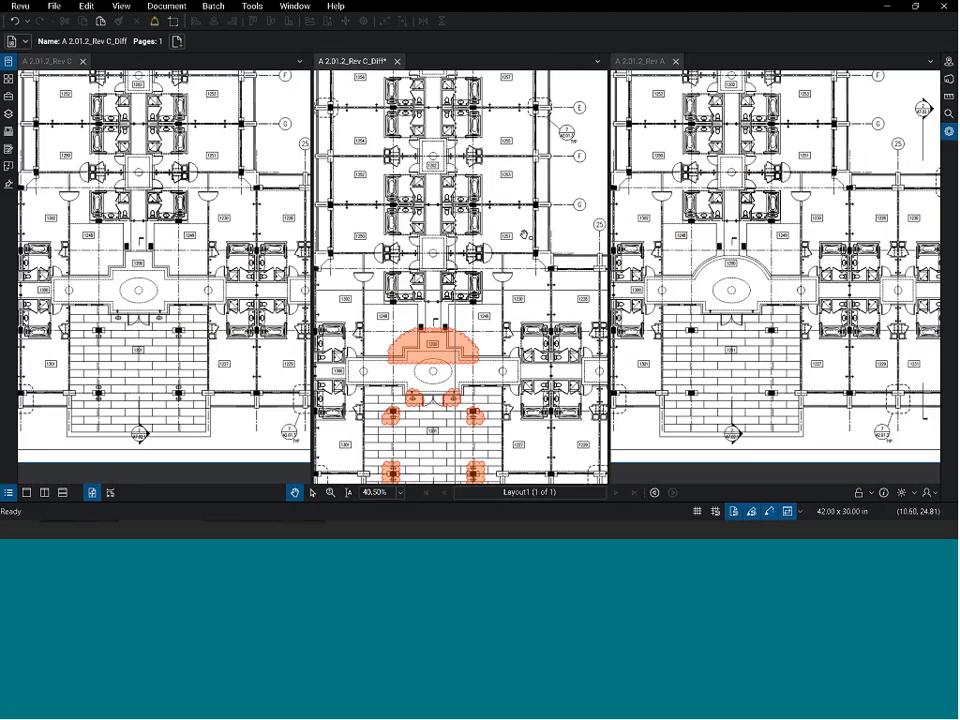
# Step: Examine the clouded differences at the grid A–B dimension text and around rooms 1240 to 1243 near grids 31 and 32
pyautogui.moveTo(525, 234); pyautogui.dragTo(500, 283)
pyautogui.scroll(5, 516, 218)
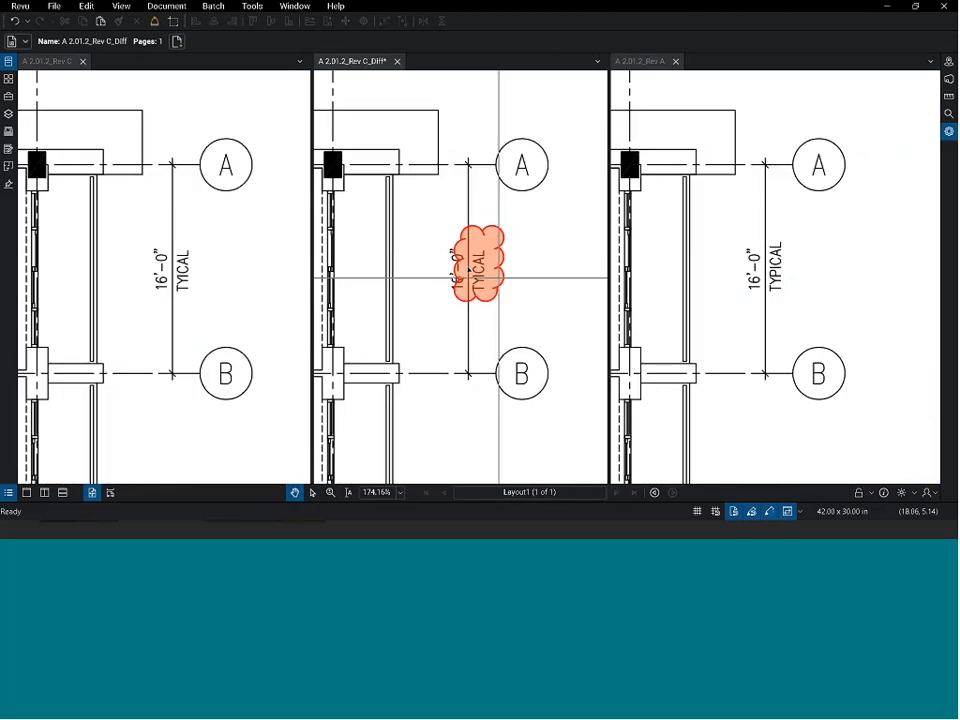
pyautogui.scroll(-3, 430, 204)
pyautogui.scroll(-3, 430, 204)
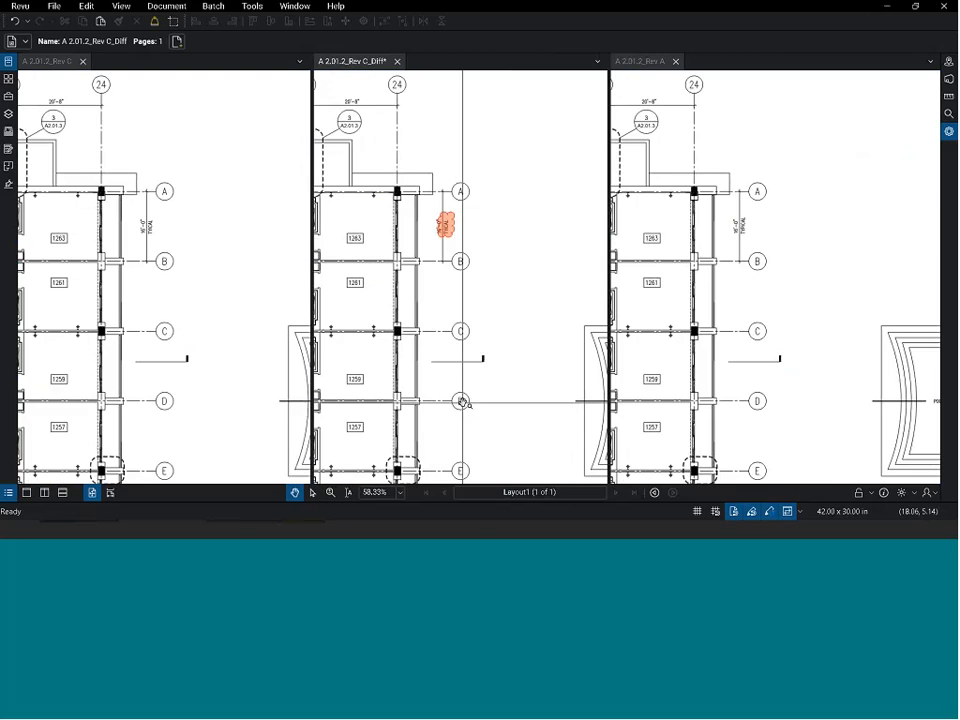
pyautogui.moveTo(463, 402); pyautogui.dragTo(361, 204)
pyautogui.moveTo(491, 342); pyautogui.dragTo(405, 96)
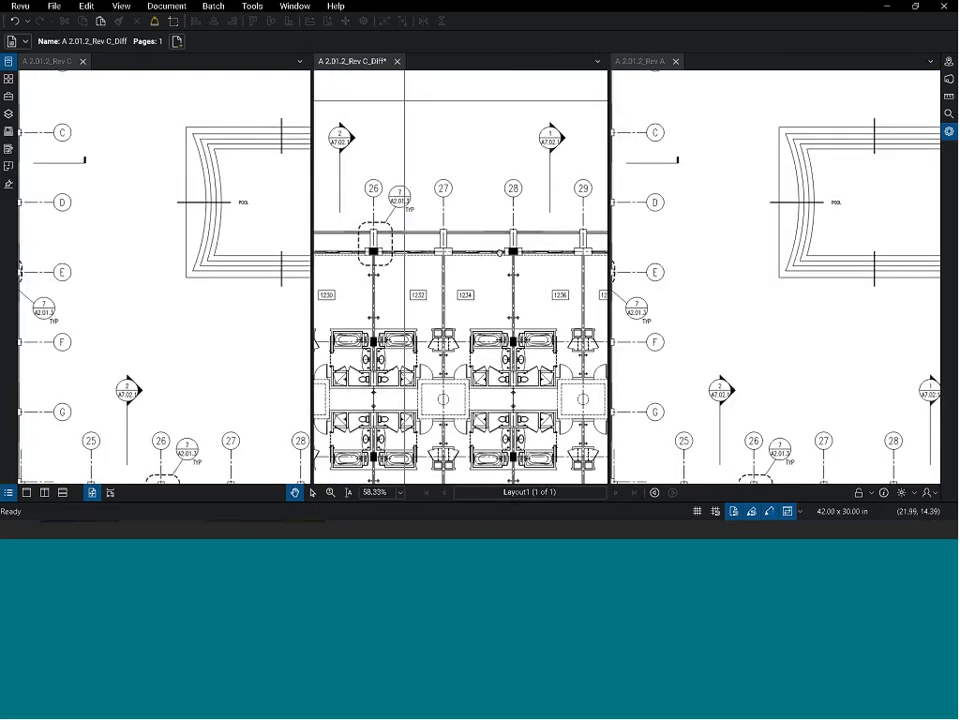
pyautogui.moveTo(500, 253); pyautogui.dragTo(412, 136)
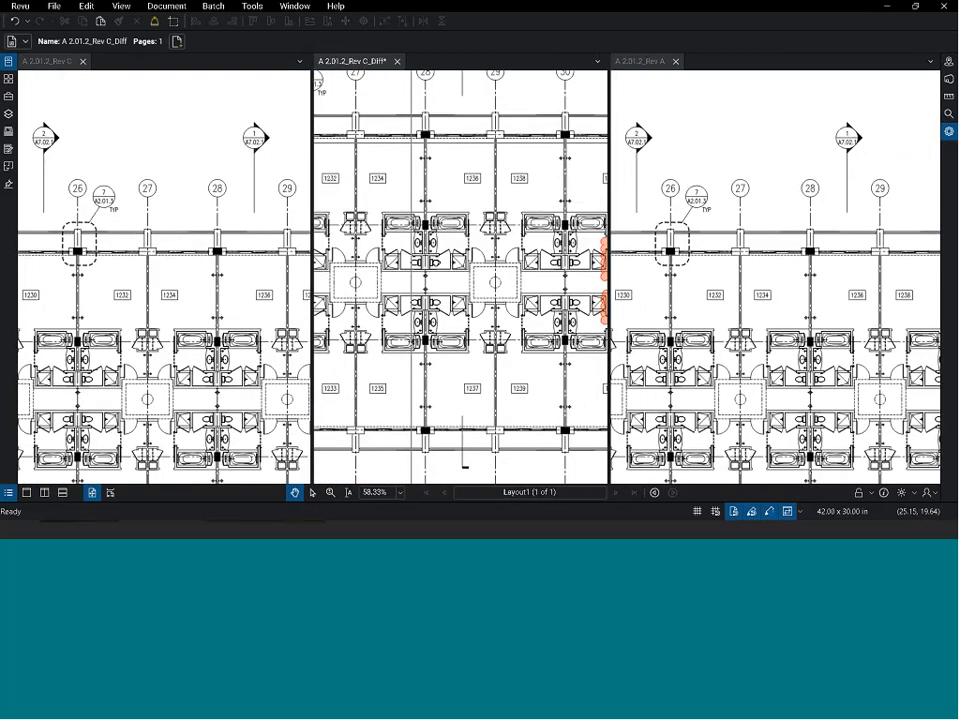
pyautogui.moveTo(605, 254); pyautogui.dragTo(435, 263)
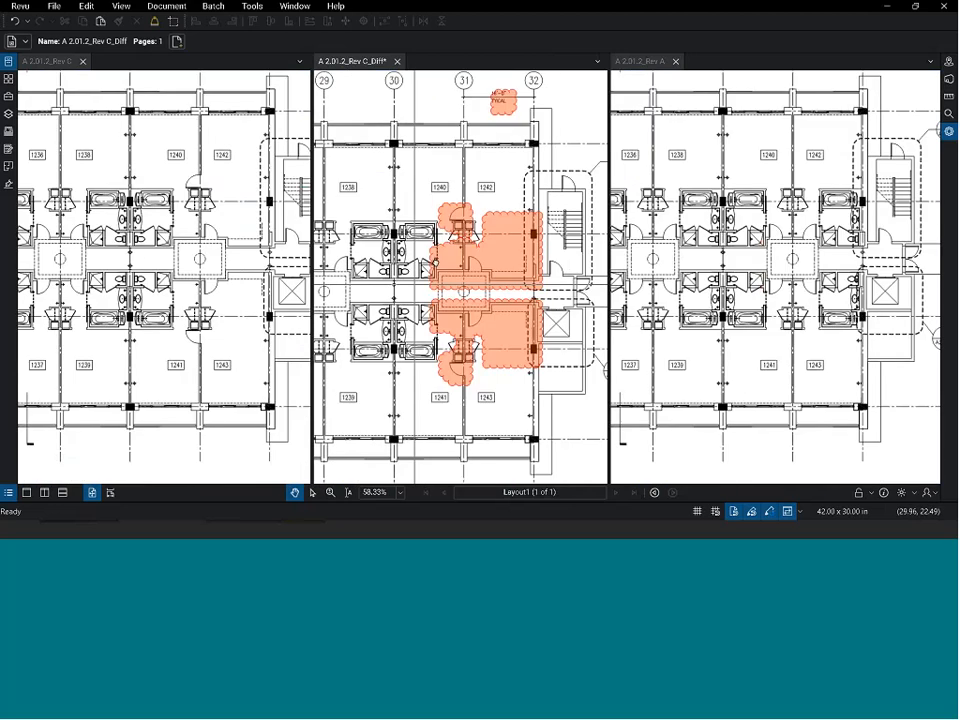
pyautogui.scroll(2, 558, 268)
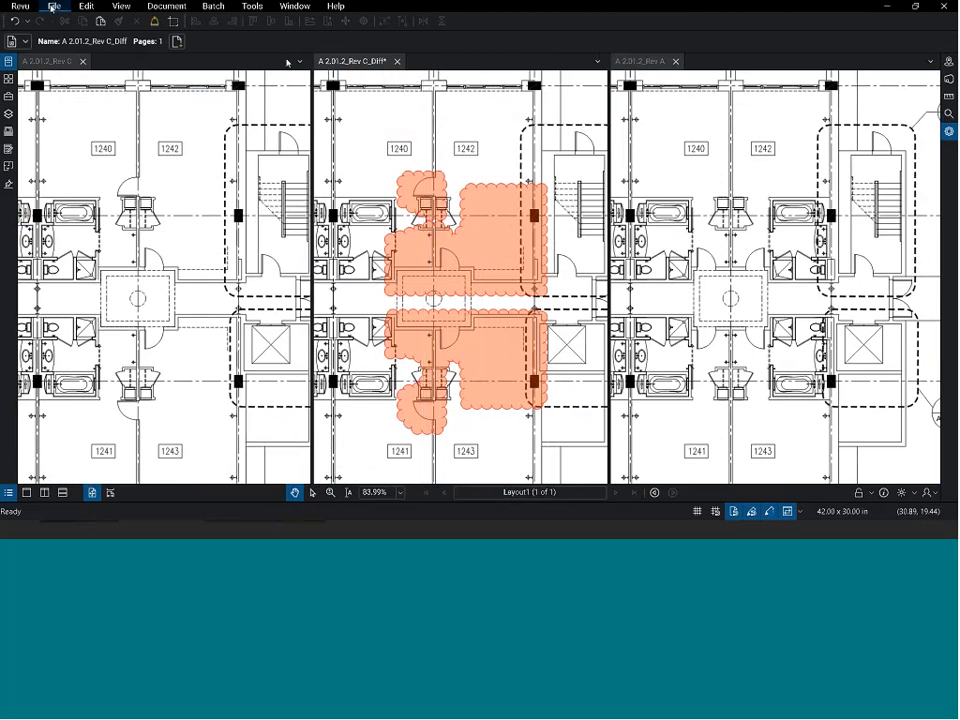
# Step: Save the difference document to the Desktop as A 2.01.2_Rev C_Diff.pdf, replacing the existing file, and close it
pyautogui.click(53, 6)
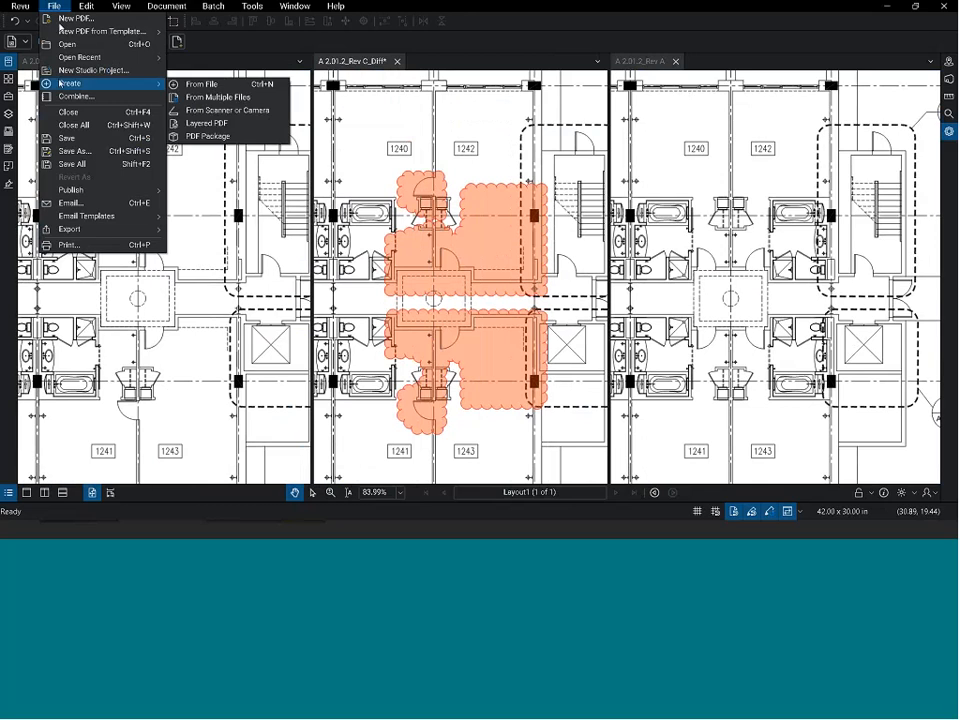
pyautogui.click(75, 150)
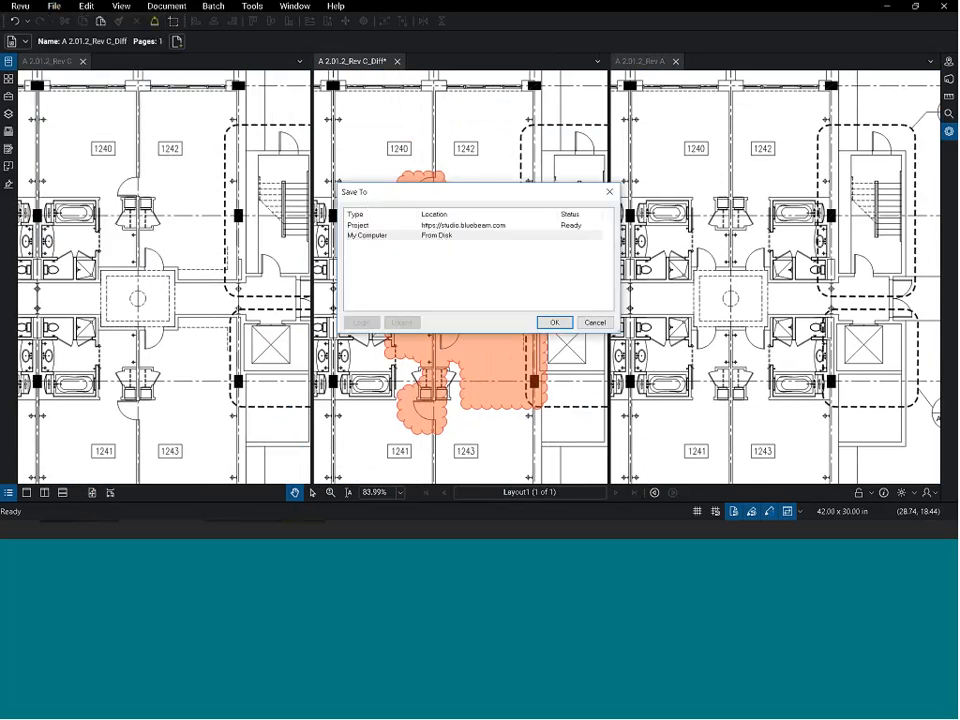
pyautogui.click(554, 322)
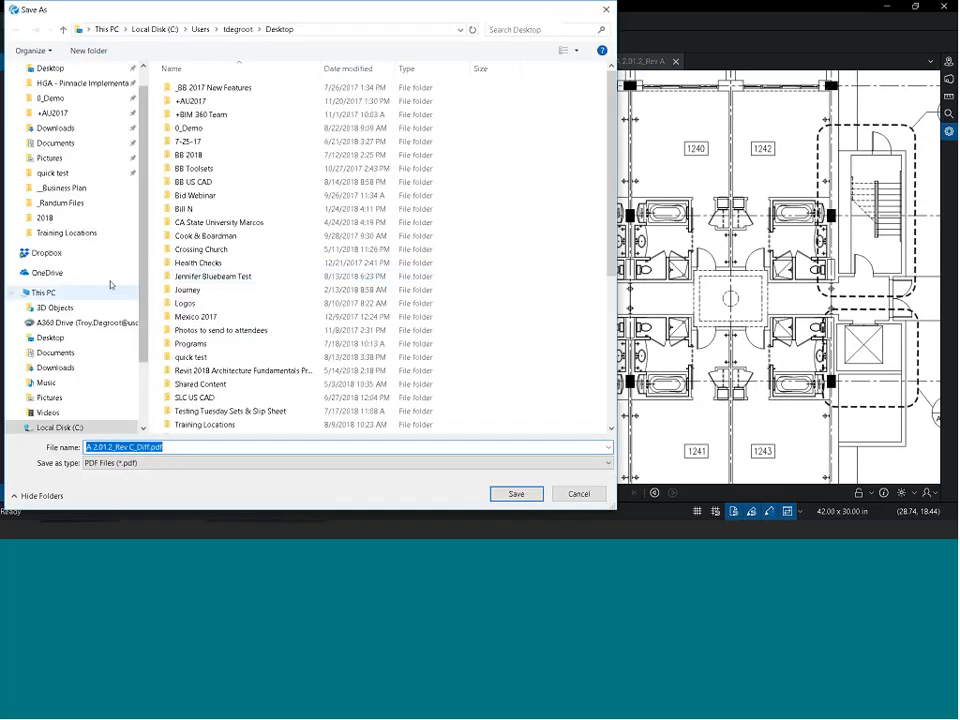
pyautogui.click(50, 68)
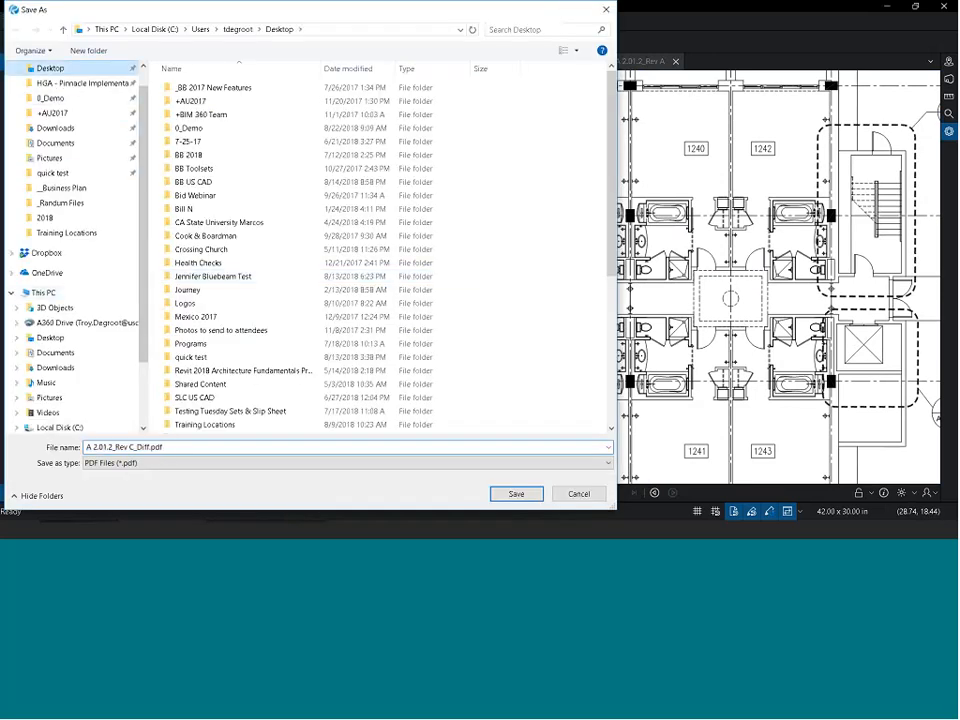
pyautogui.click(516, 493)
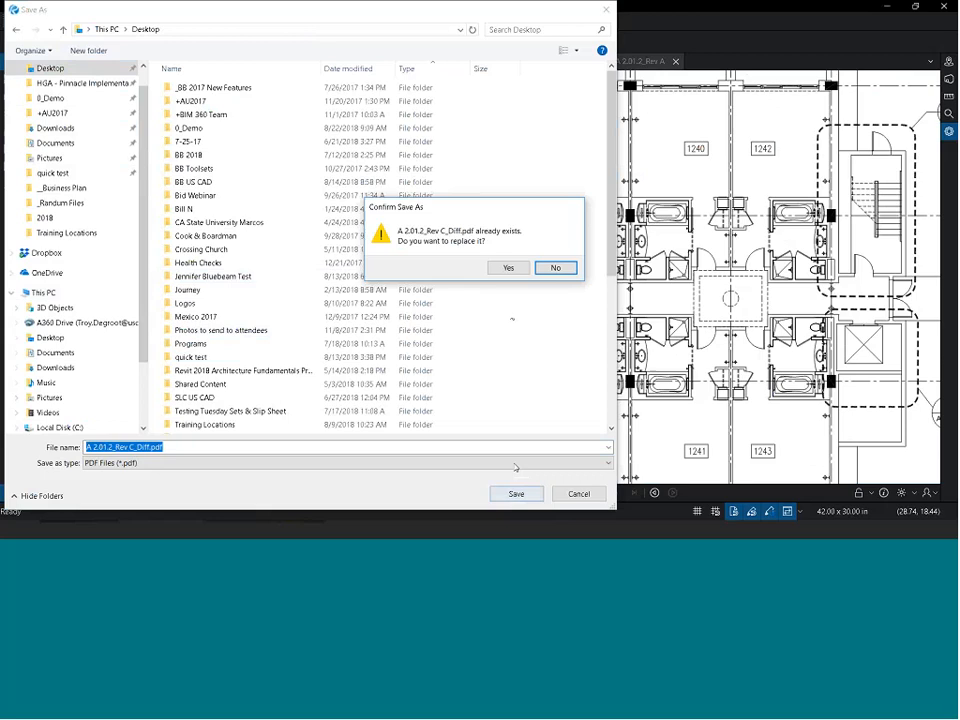
pyautogui.click(508, 267)
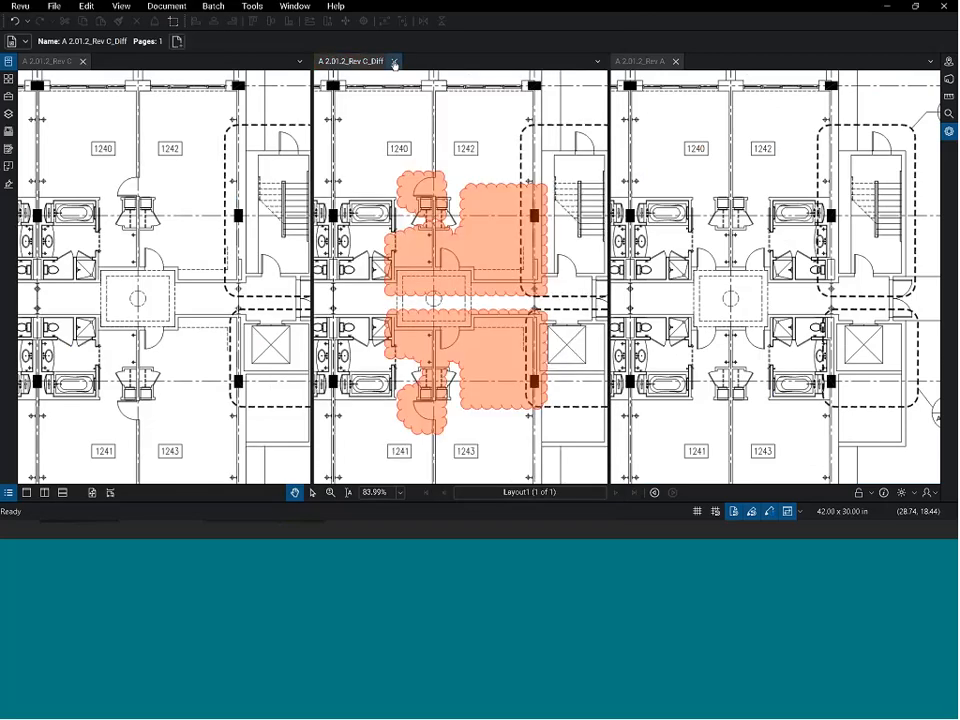
pyautogui.click(394, 62)
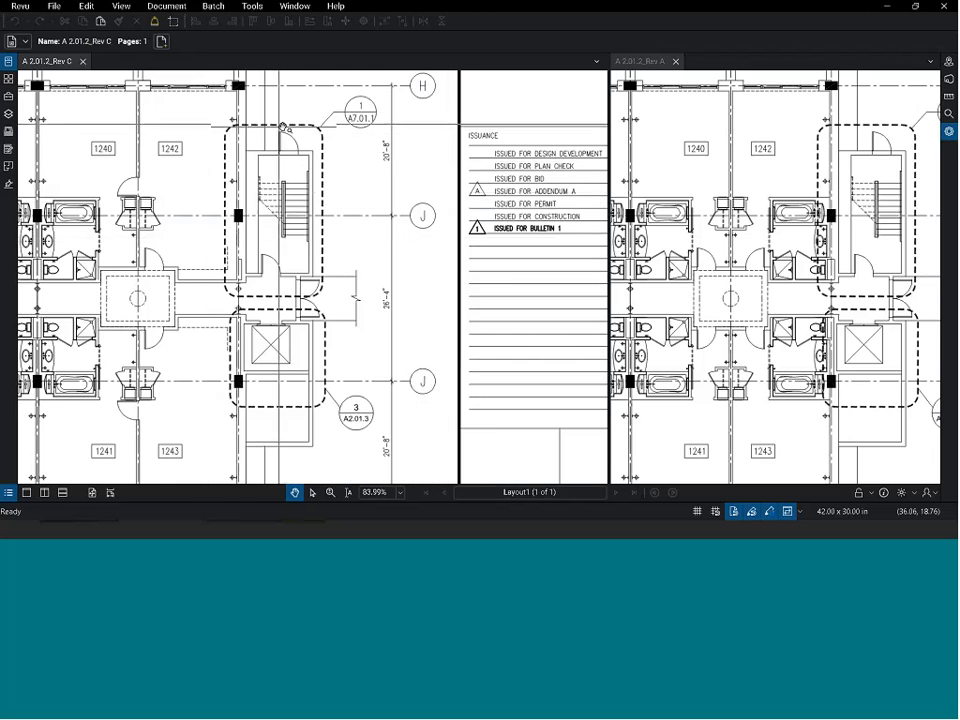
# Step: Run Overlay Pages on the two open revisions, with Rev C in red and Rev A in green
pyautogui.click(166, 6)
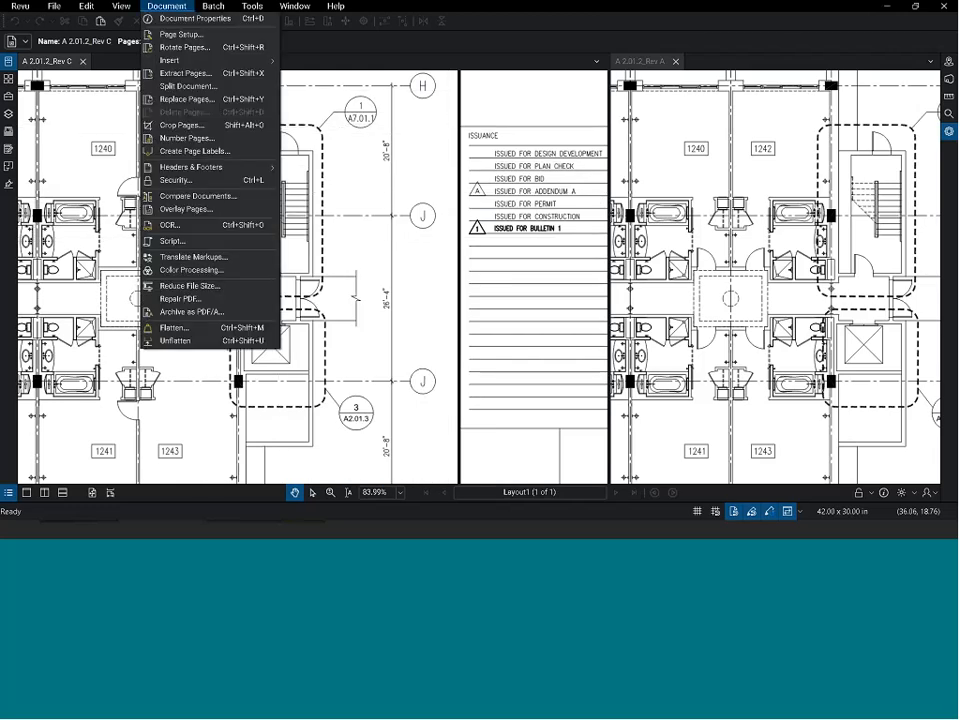
pyautogui.click(198, 211)
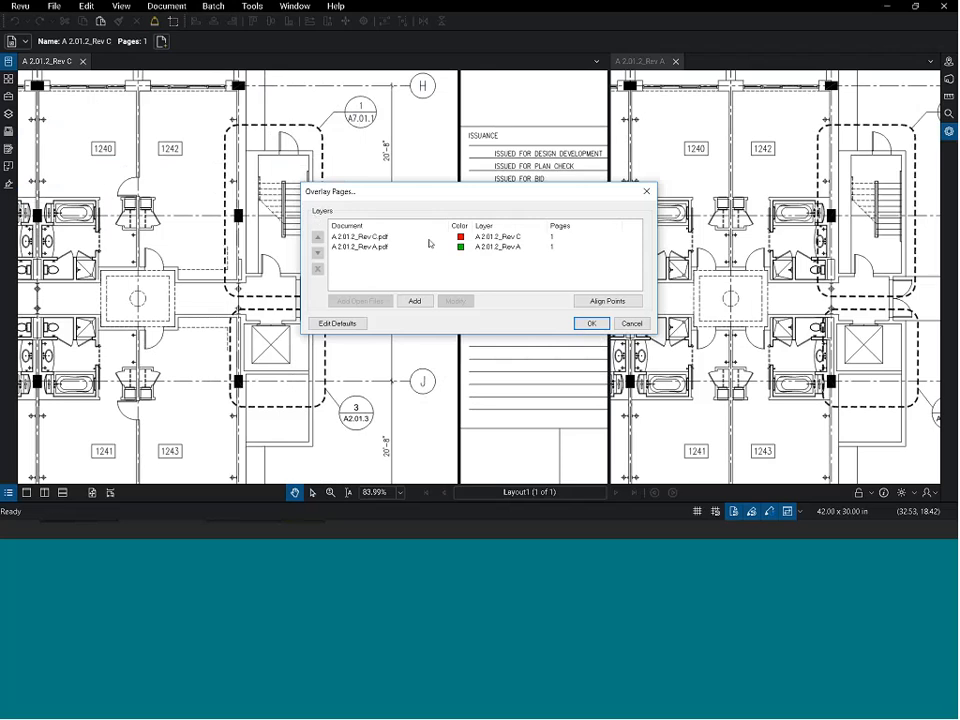
pyautogui.click(592, 324)
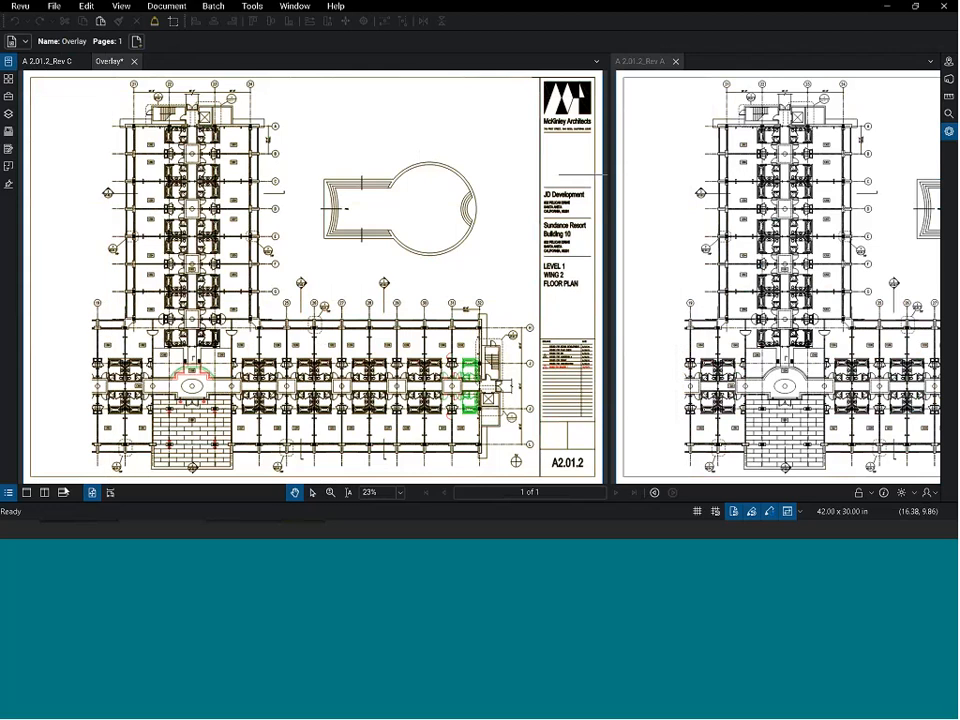
# Step: Split the view vertically, close the duplicate overlay in the first pane and make the overlay between Rev C and Rev A active
pyautogui.click(45, 494)
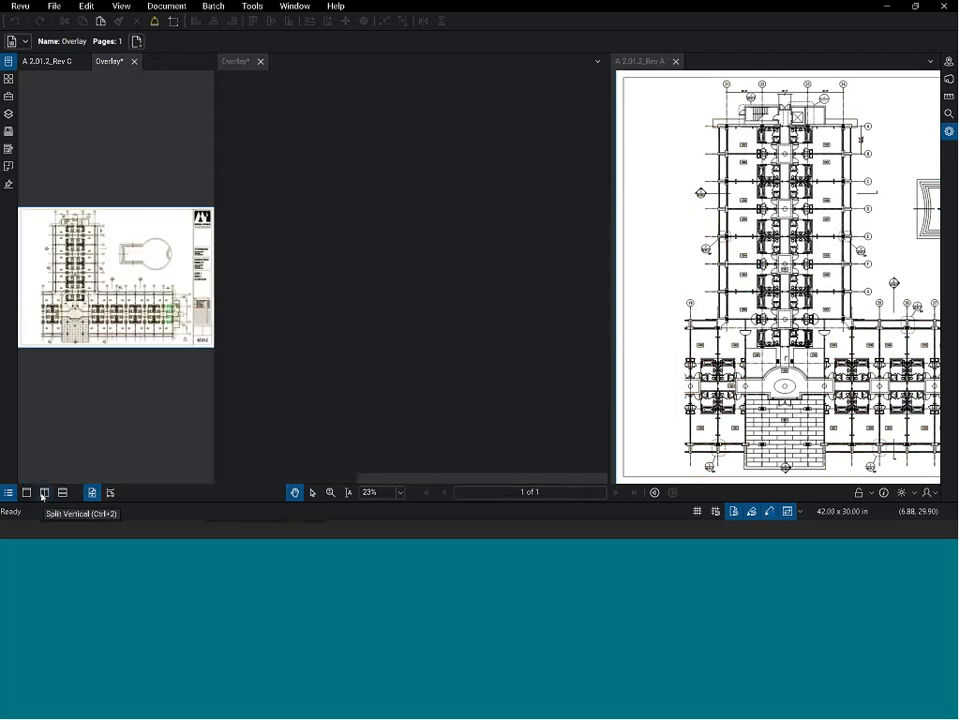
pyautogui.click(135, 62)
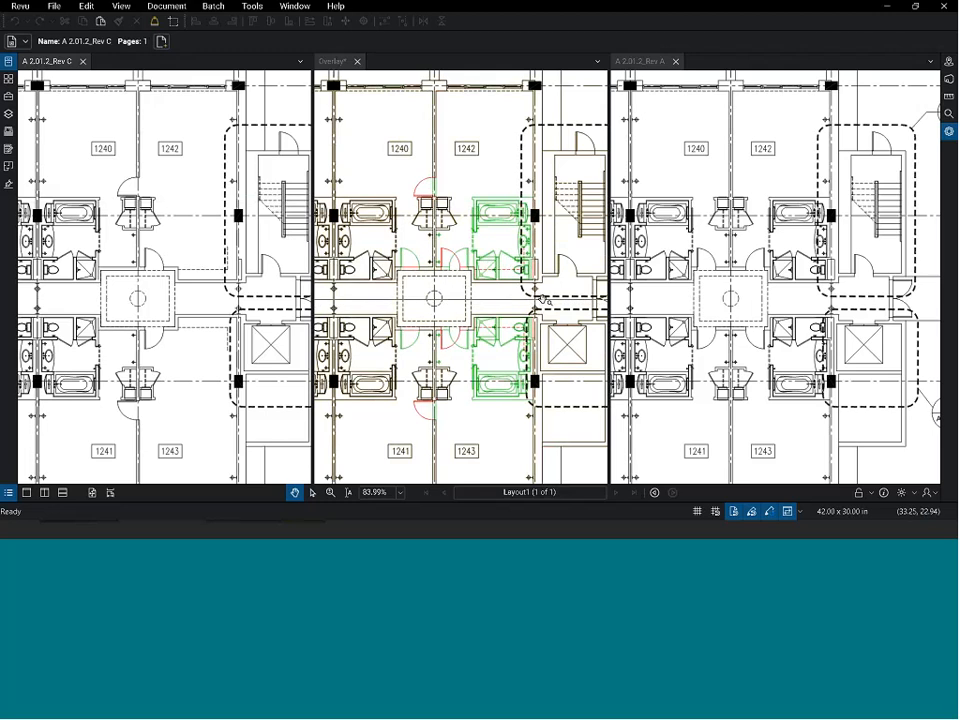
pyautogui.click(549, 294)
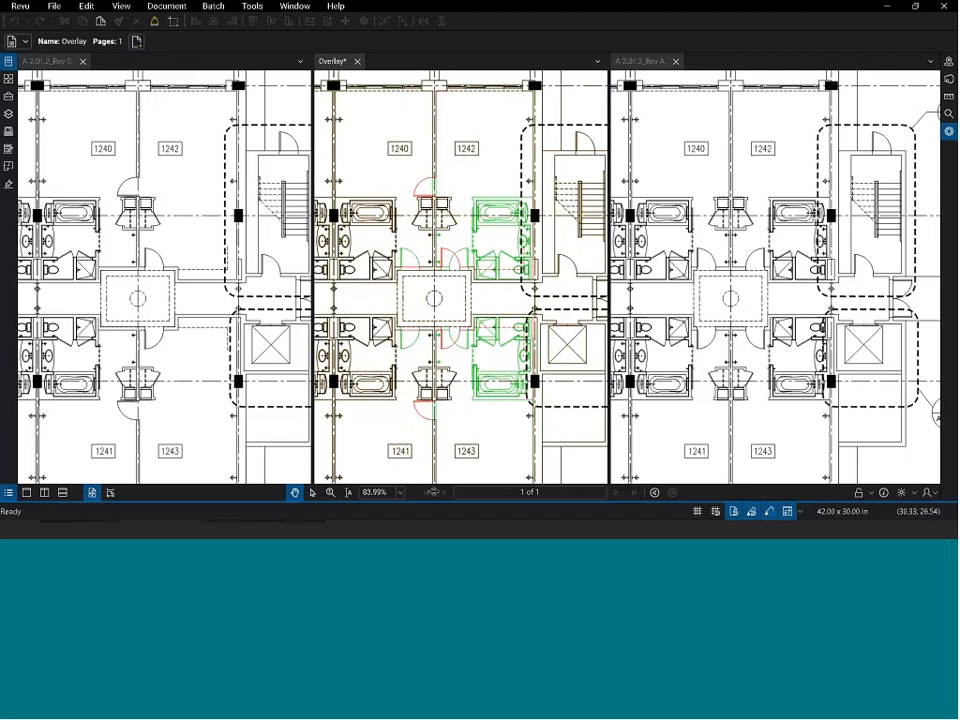
# Step: Show the Markups List and import the markups from A 2.01.2_Rev C_Diff.pdf on the Desktop into the overlay
pyautogui.moveTo(433, 492); pyautogui.dragTo(433, 413)
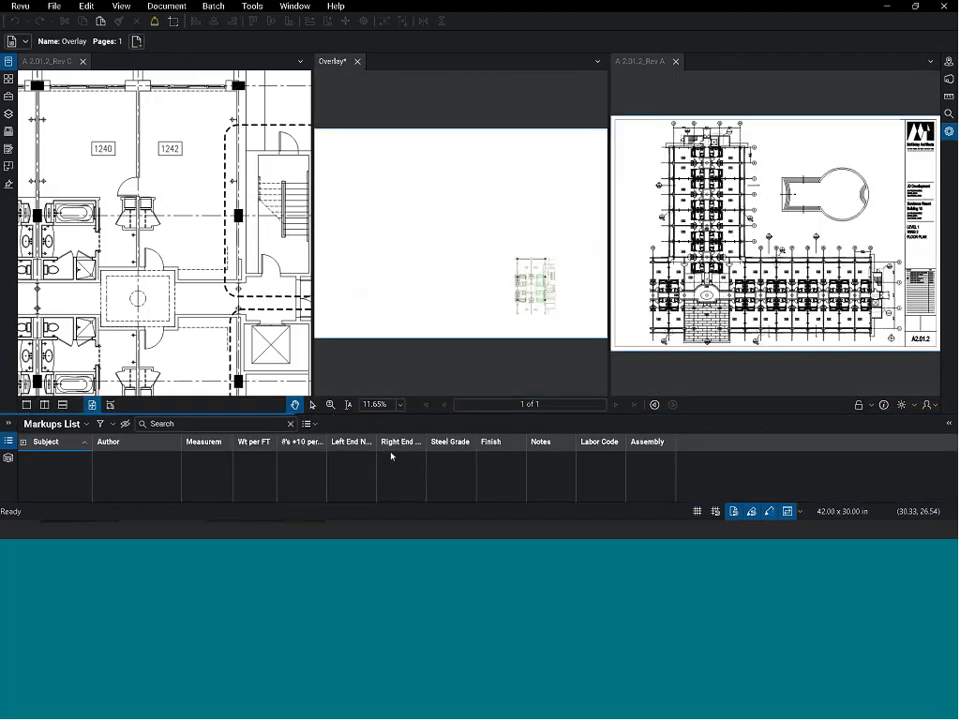
pyautogui.click(8, 441)
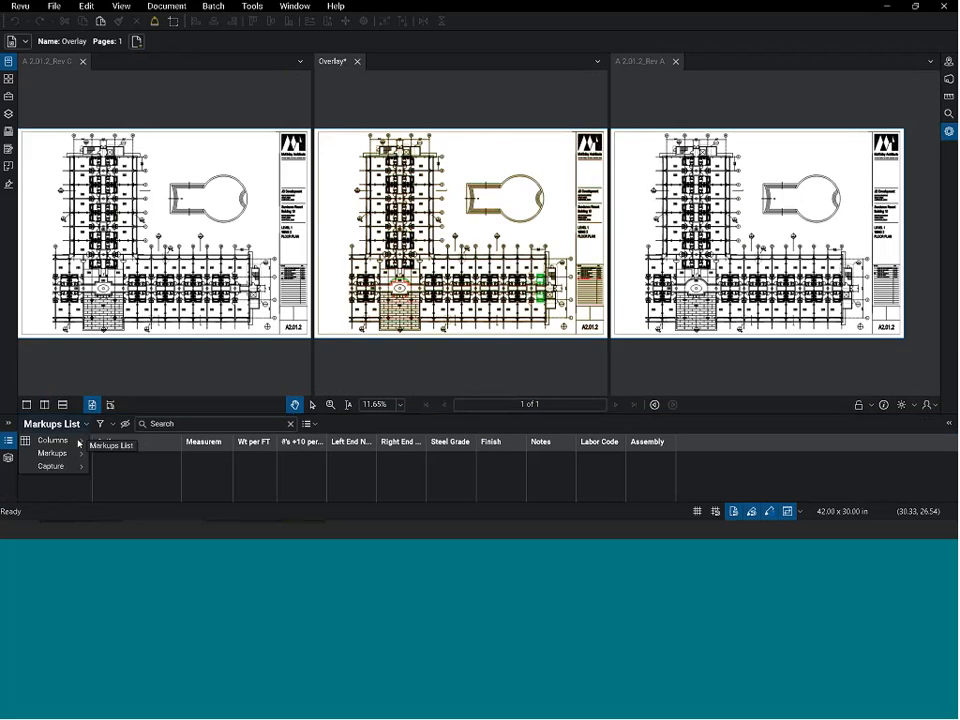
pyautogui.moveTo(90, 455)
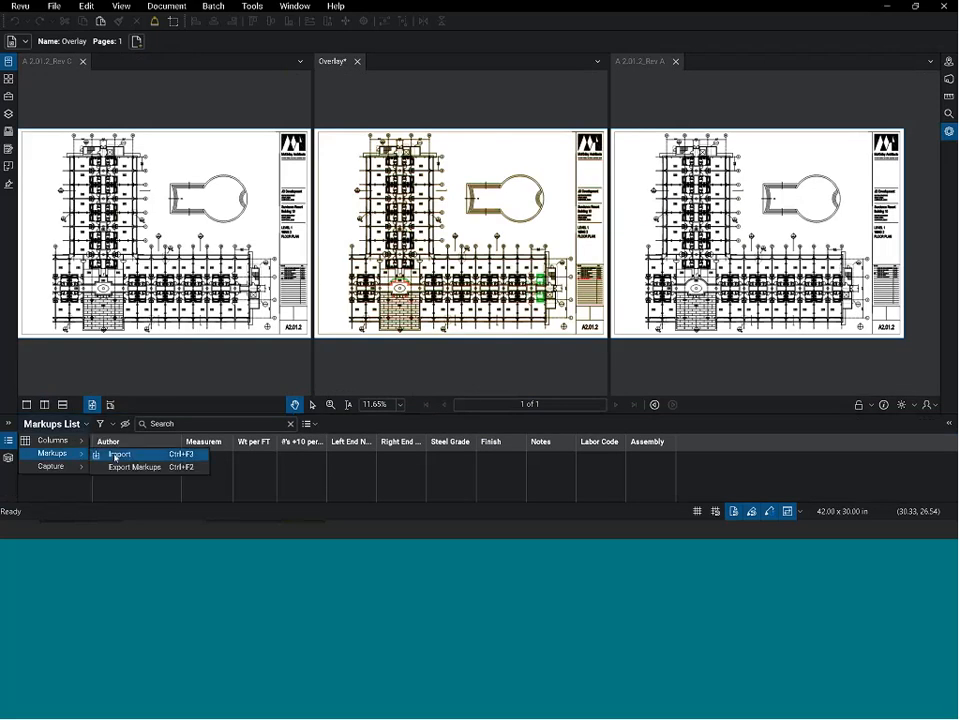
pyautogui.click(115, 457)
pyautogui.press('Escape')
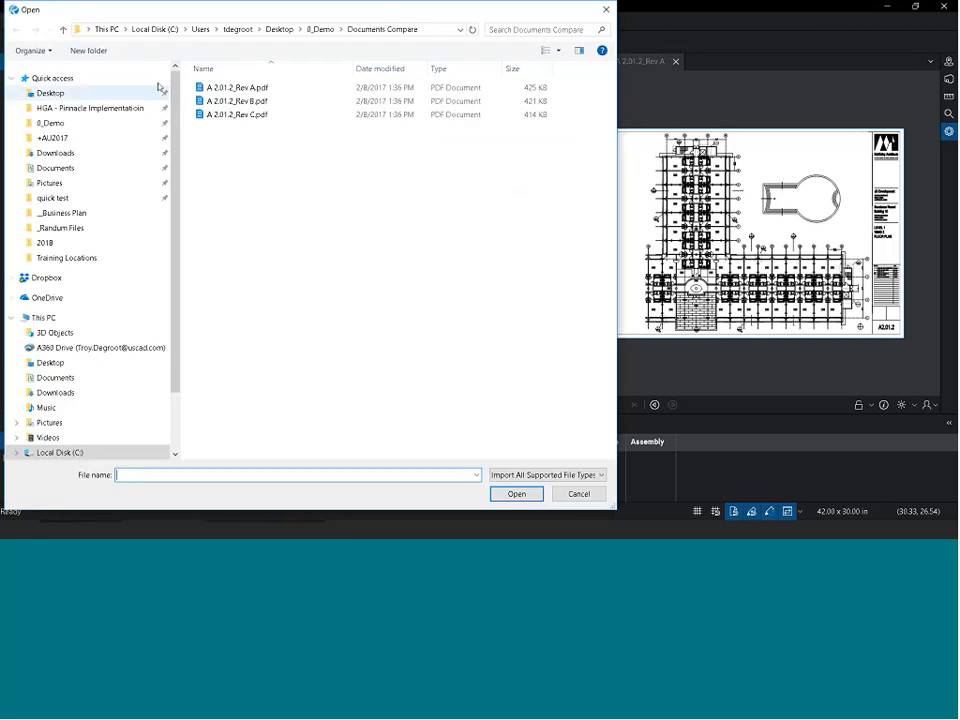
pyautogui.click(52, 94)
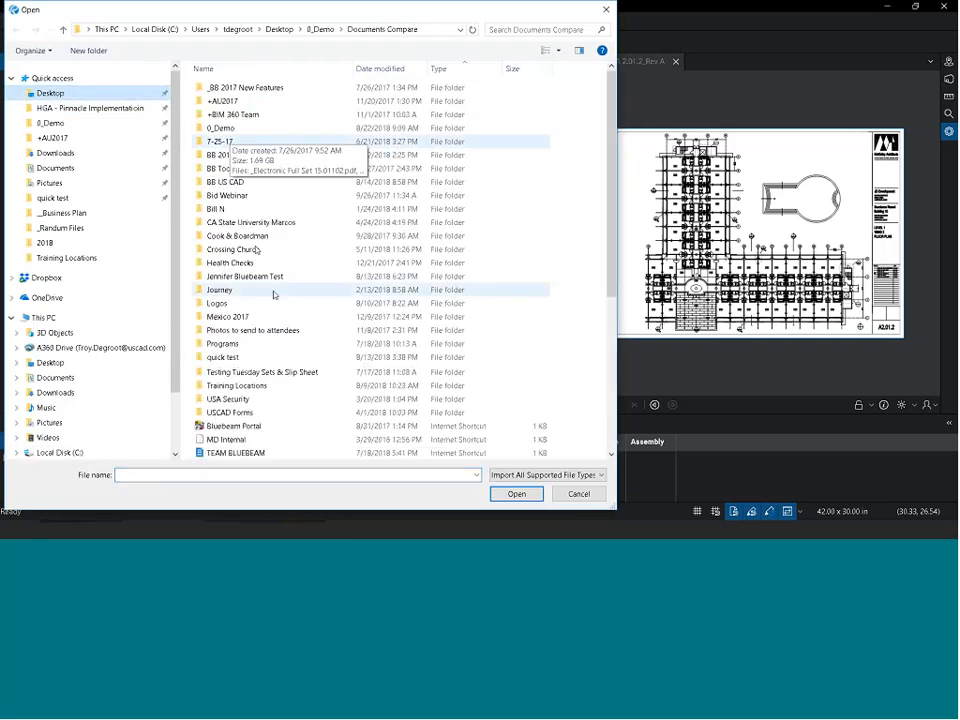
pyautogui.scroll(-3, 275, 296)
pyautogui.scroll(-2, 275, 296)
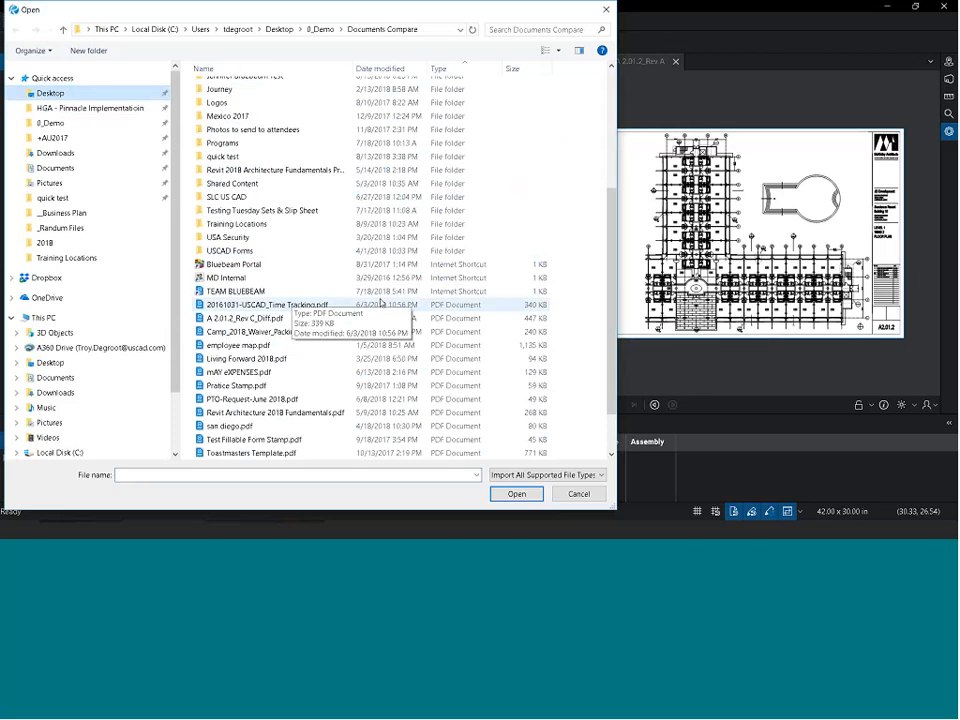
pyautogui.click(528, 494)
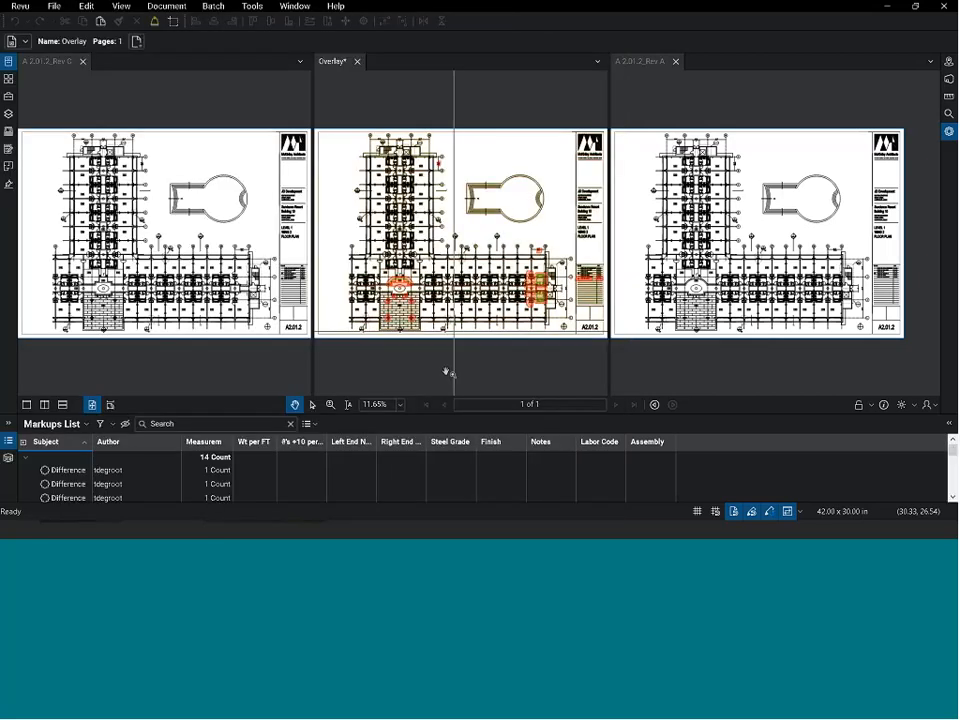
# Step: Collapse the Markups List and examine the imported clouds on the overlay around rooms 1240 to 1243
pyautogui.doubleClick(434, 413)
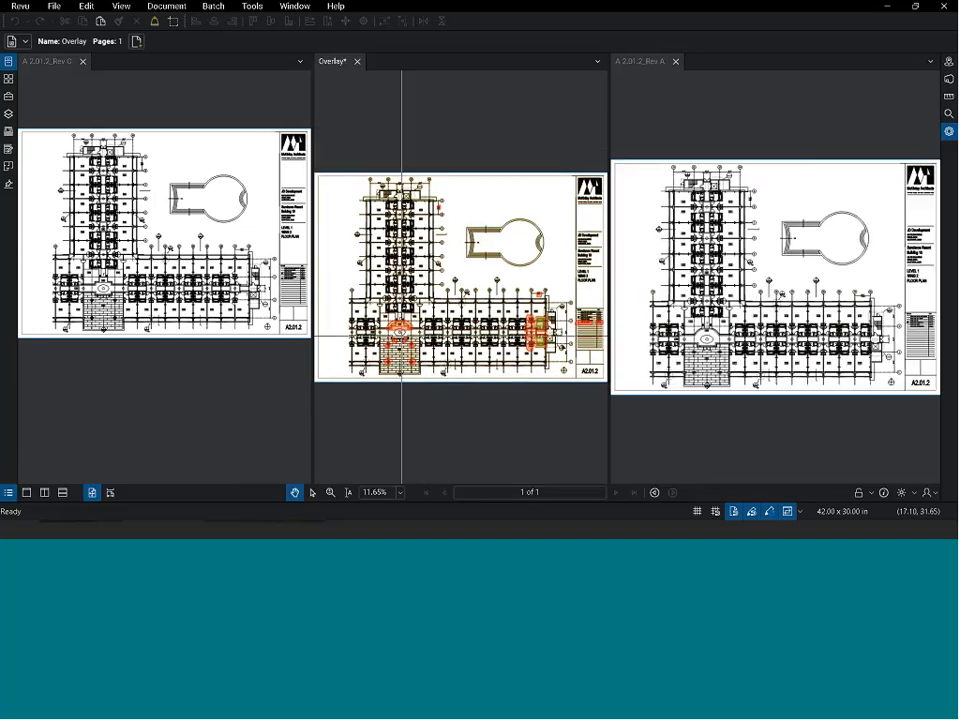
pyautogui.scroll(6, 550, 330)
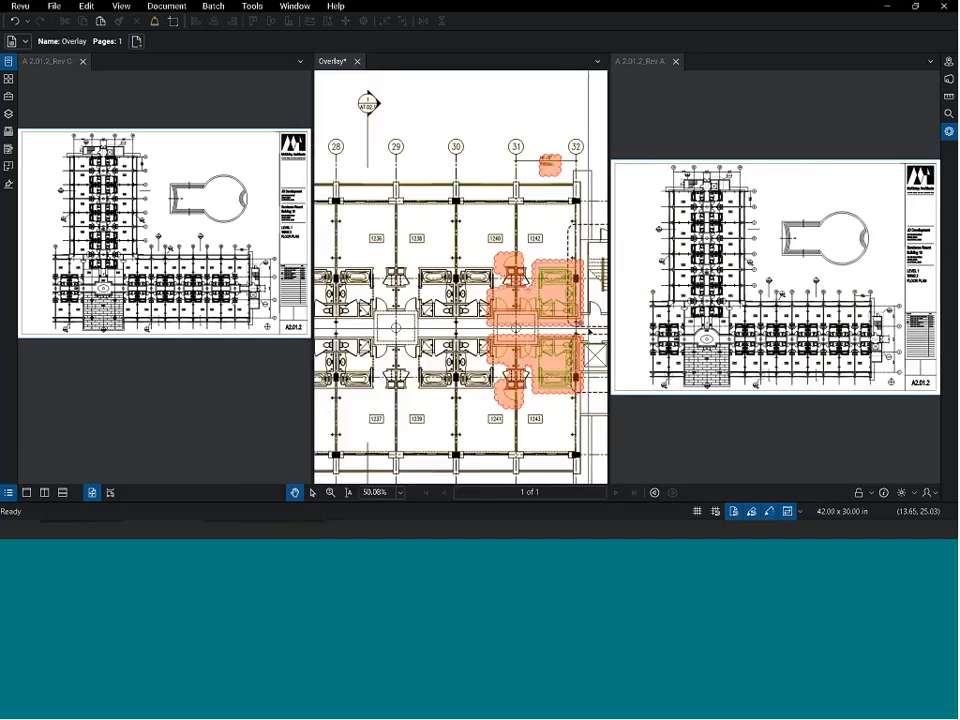
# Step: Compare the clouded changes around rooms 1240 to 1243 by hiding and reshowing the overlay's Rev C layer, followed by its Rev A layer
pyautogui.scroll(2, 498, 359)
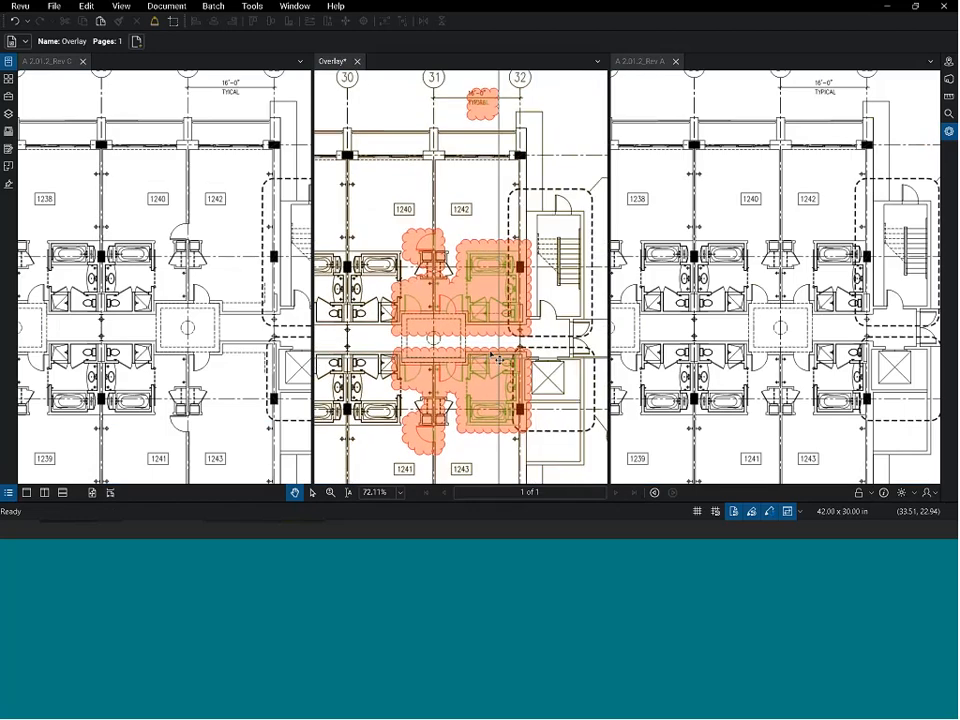
pyautogui.scroll(1, 498, 359)
pyautogui.moveTo(545, 328); pyautogui.dragTo(547, 285)
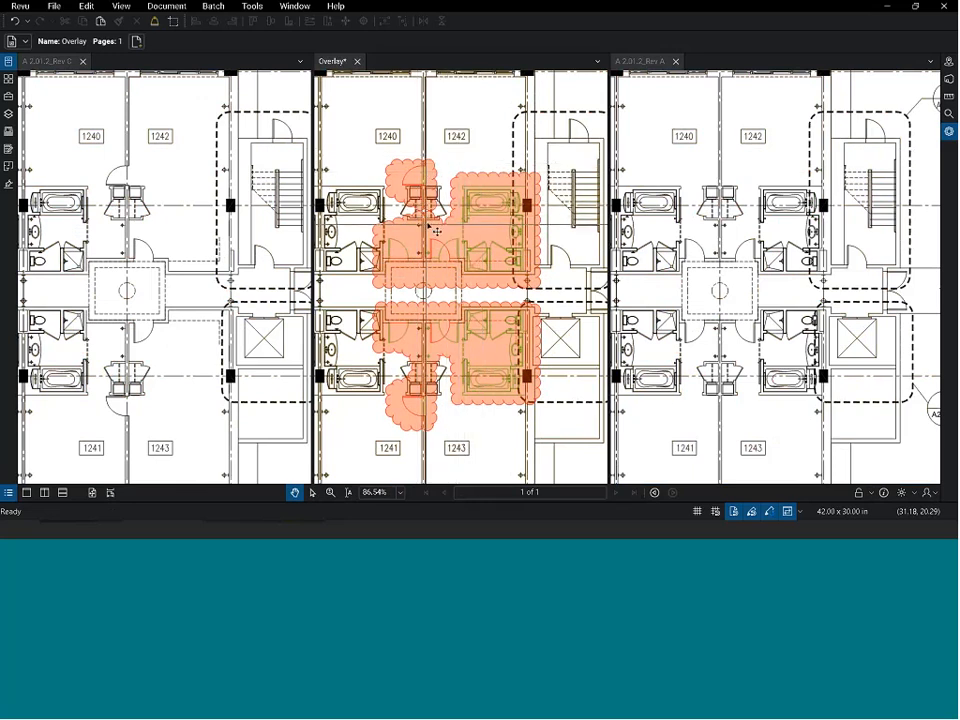
pyautogui.click(8, 115)
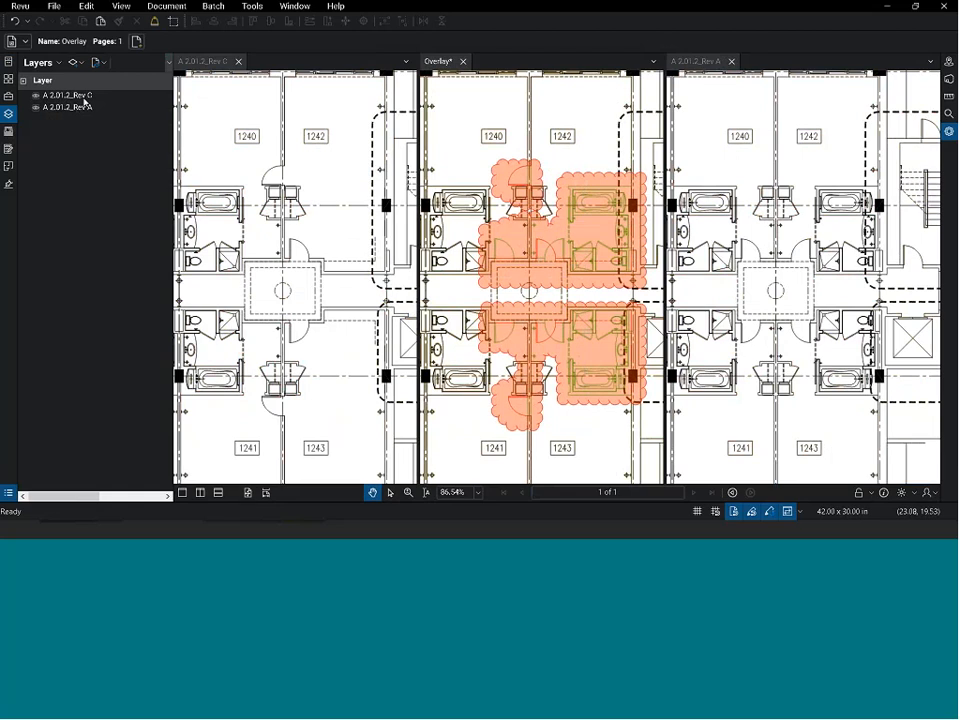
pyautogui.click(36, 96)
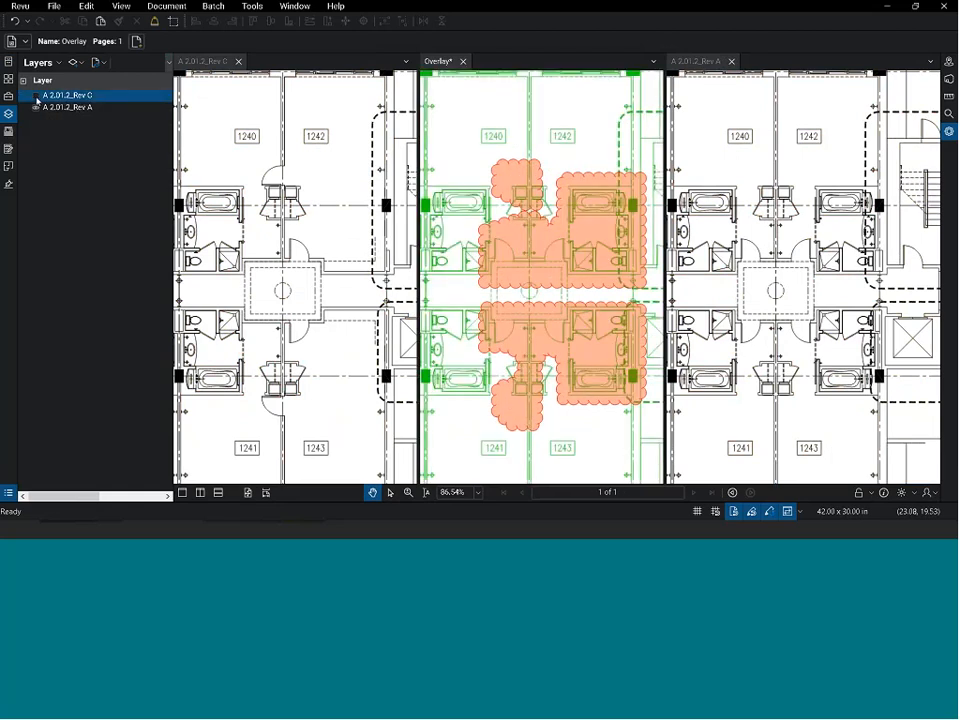
pyautogui.click(36, 97)
pyautogui.click(36, 106)
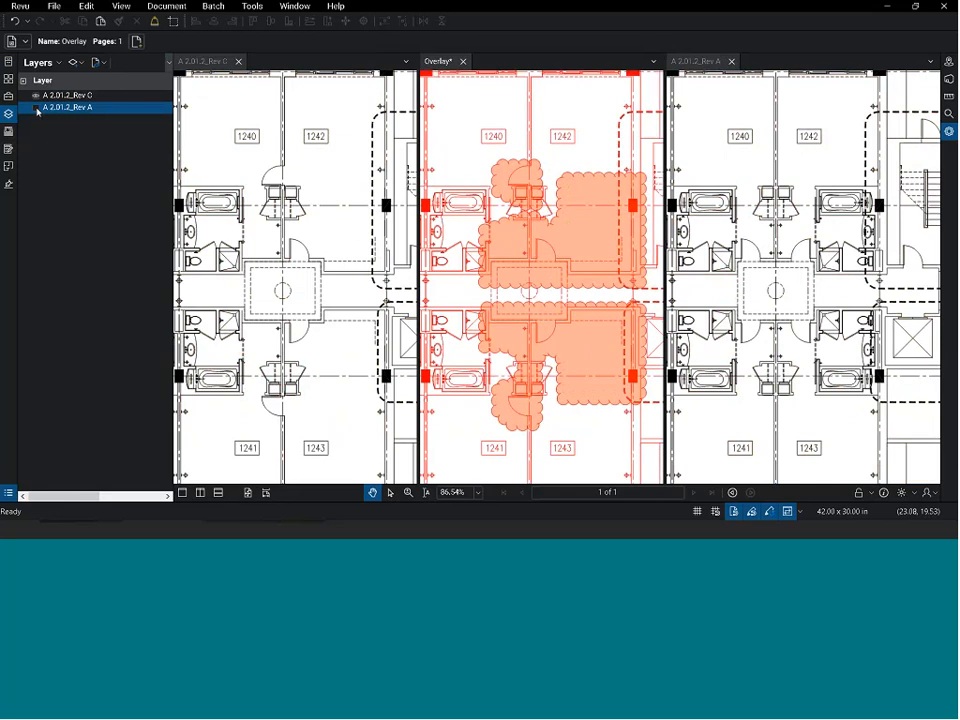
pyautogui.click(36, 106)
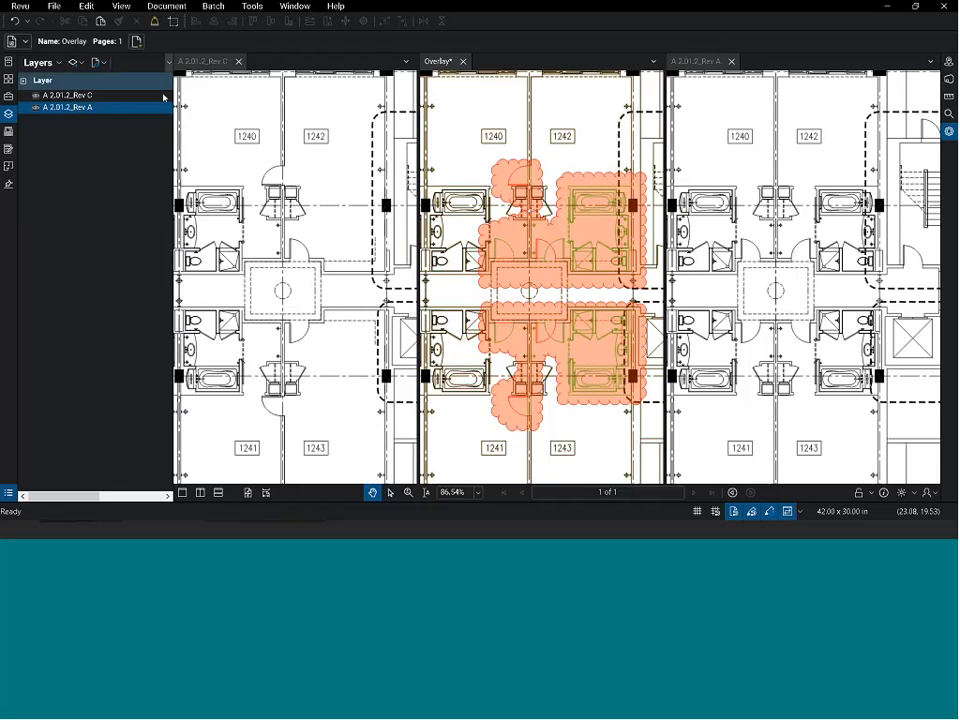
# Step: Close the overlay without saving, close the Rev C drawing and collapse the Layers list, leaving only Rev A open
pyautogui.click(463, 62)
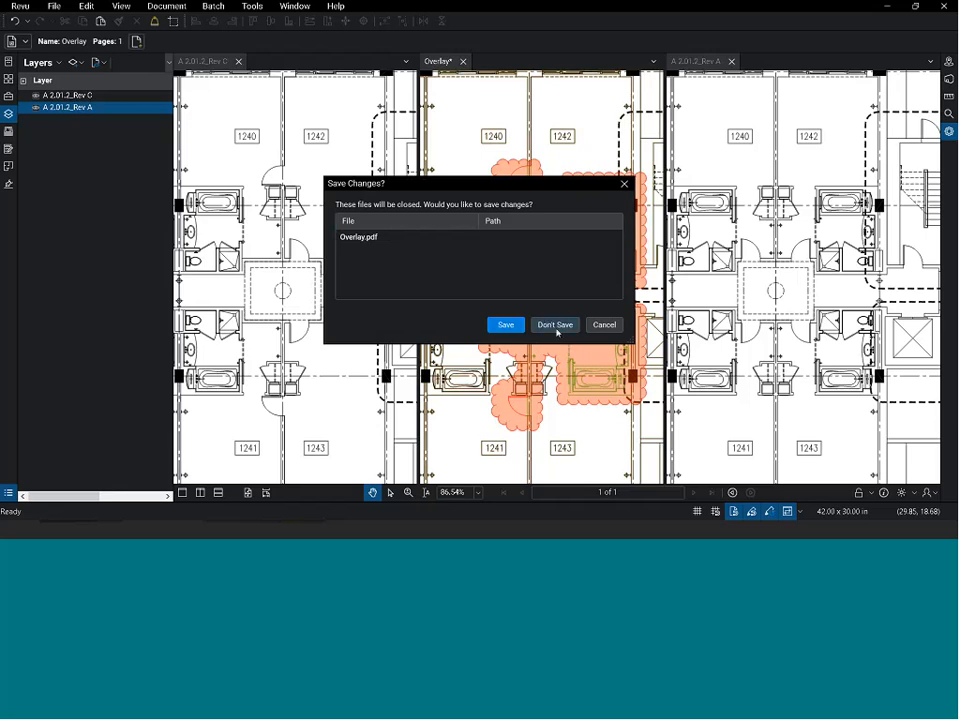
pyautogui.click(553, 327)
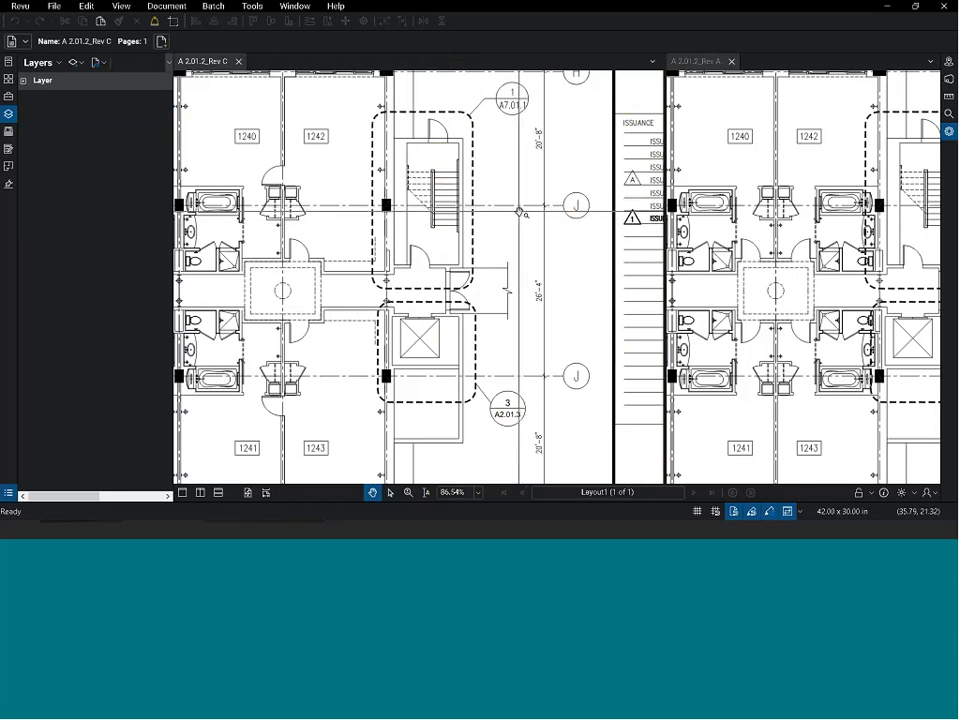
pyautogui.click(238, 62)
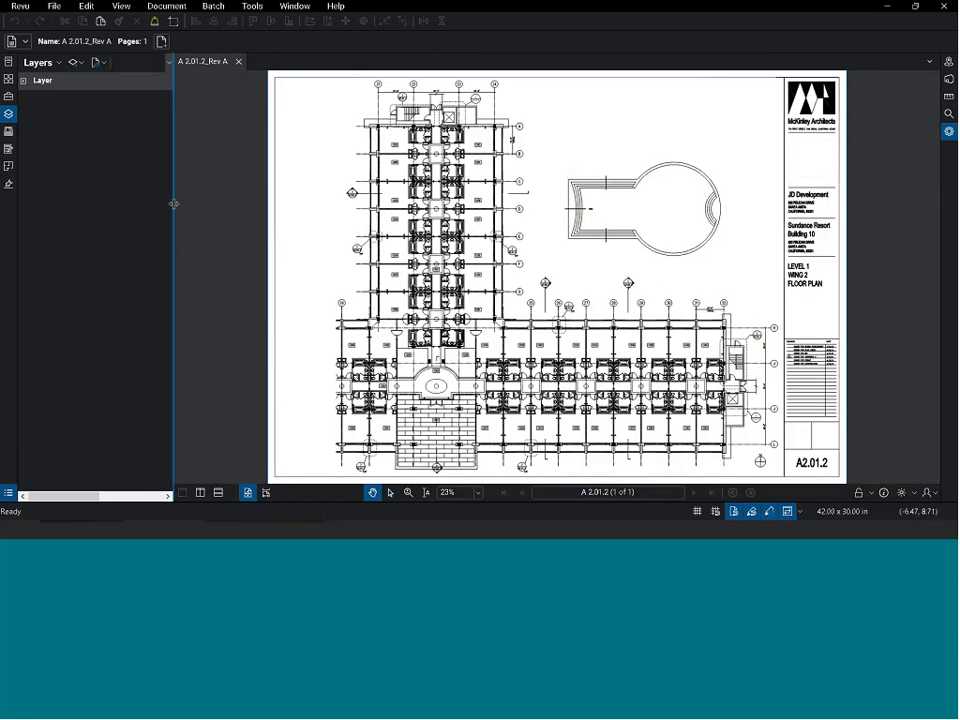
pyautogui.doubleClick(173, 204)
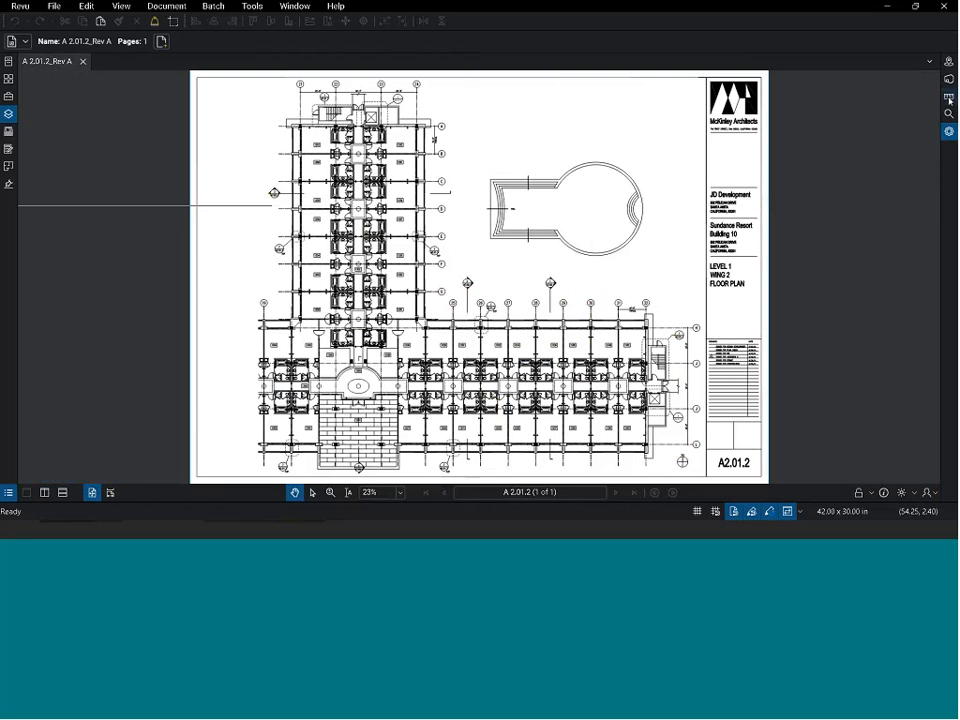
# Step: Calibrate the Rev A page by setting the distance between gridlines 31 and 32 to 16'-0", storing the scale in the page
pyautogui.click(948, 97)
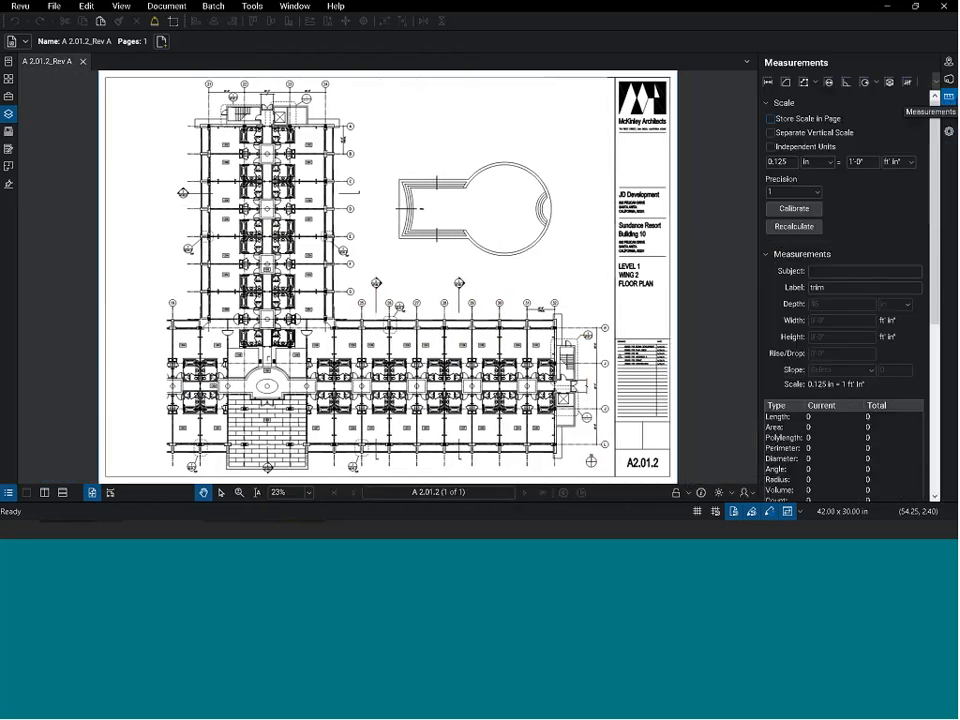
pyautogui.click(795, 209)
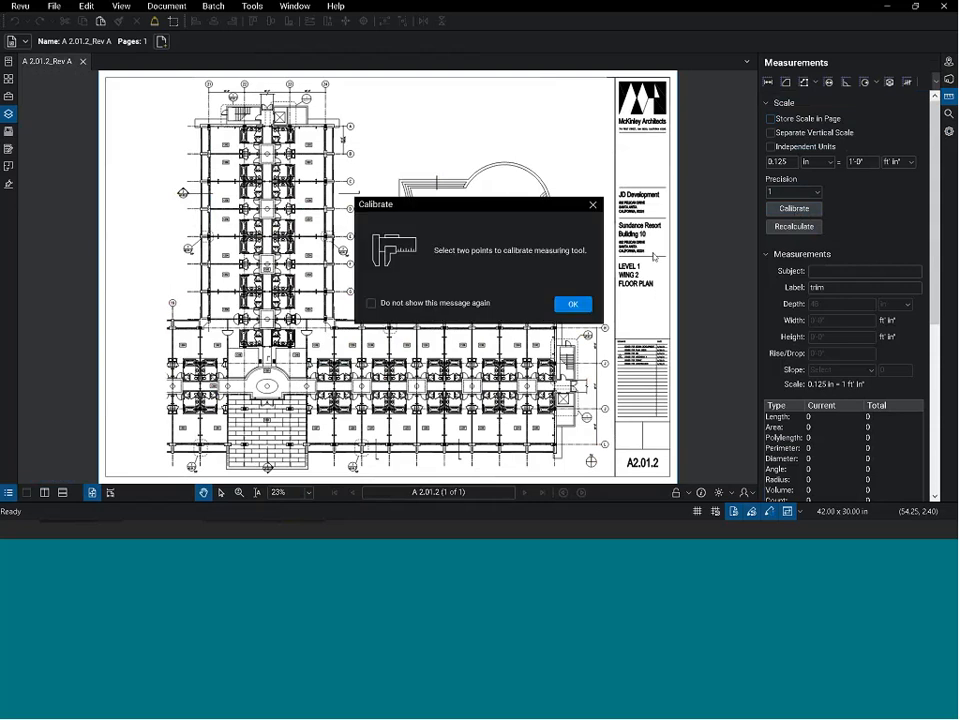
pyautogui.click(573, 305)
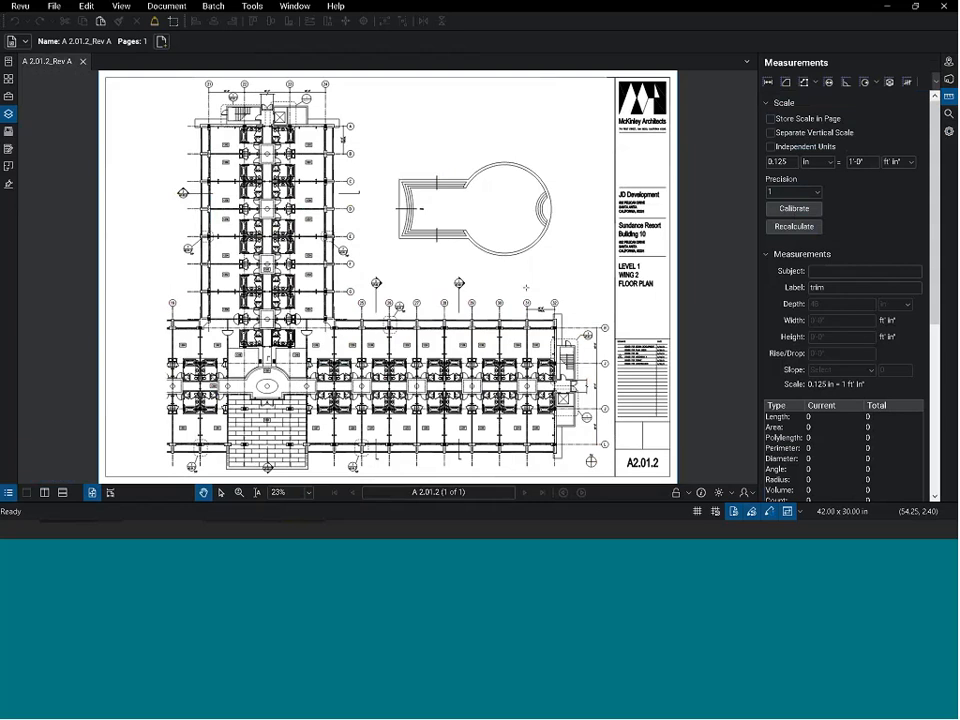
pyautogui.scroll(10, 535, 320)
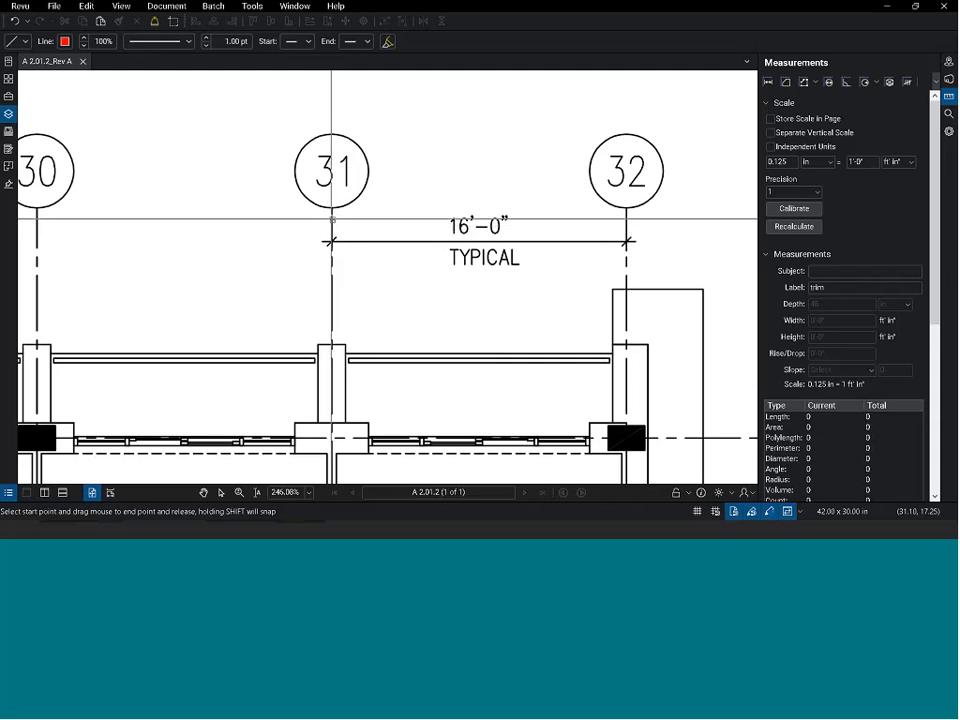
pyautogui.scroll(15, 332, 218)
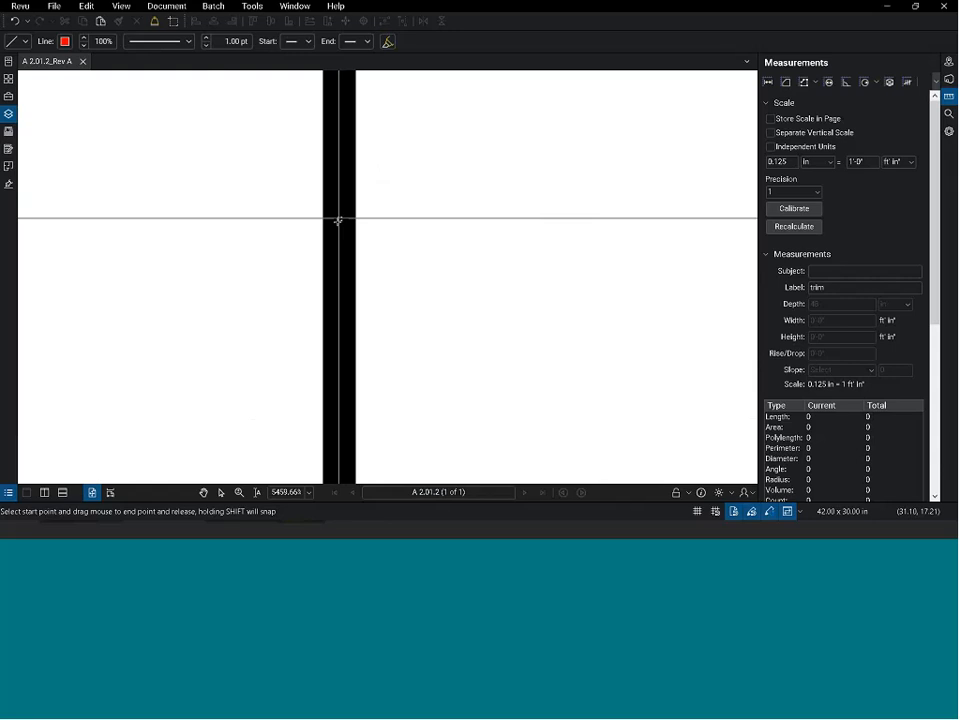
pyautogui.scroll(-15, 338, 220)
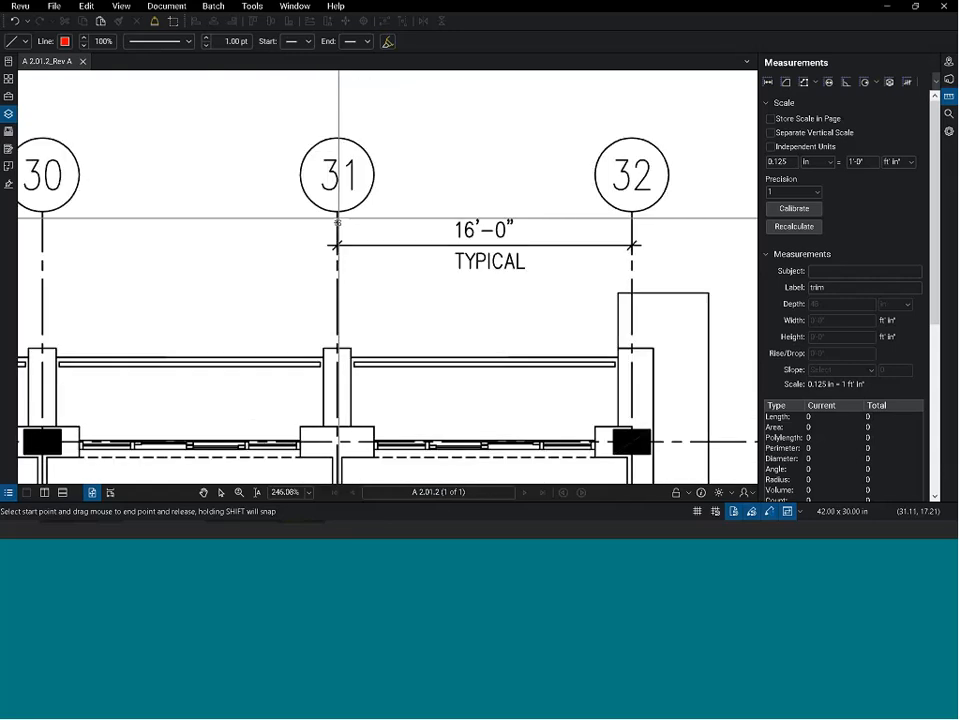
pyautogui.scroll(-2, 338, 220)
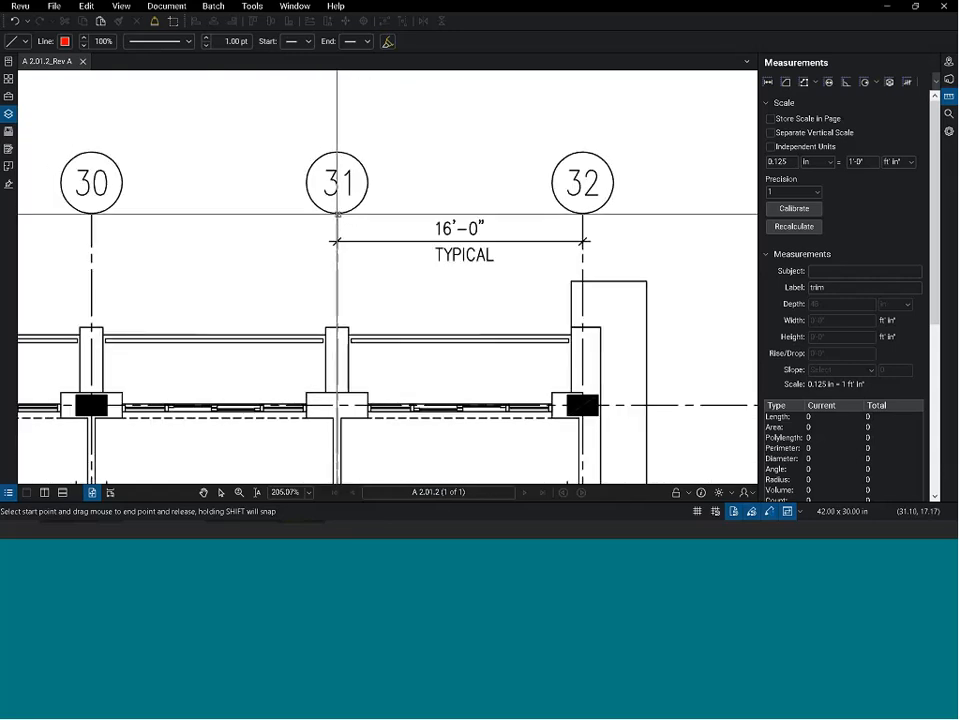
pyautogui.moveTo(338, 214); pyautogui.dragTo(570, 222)
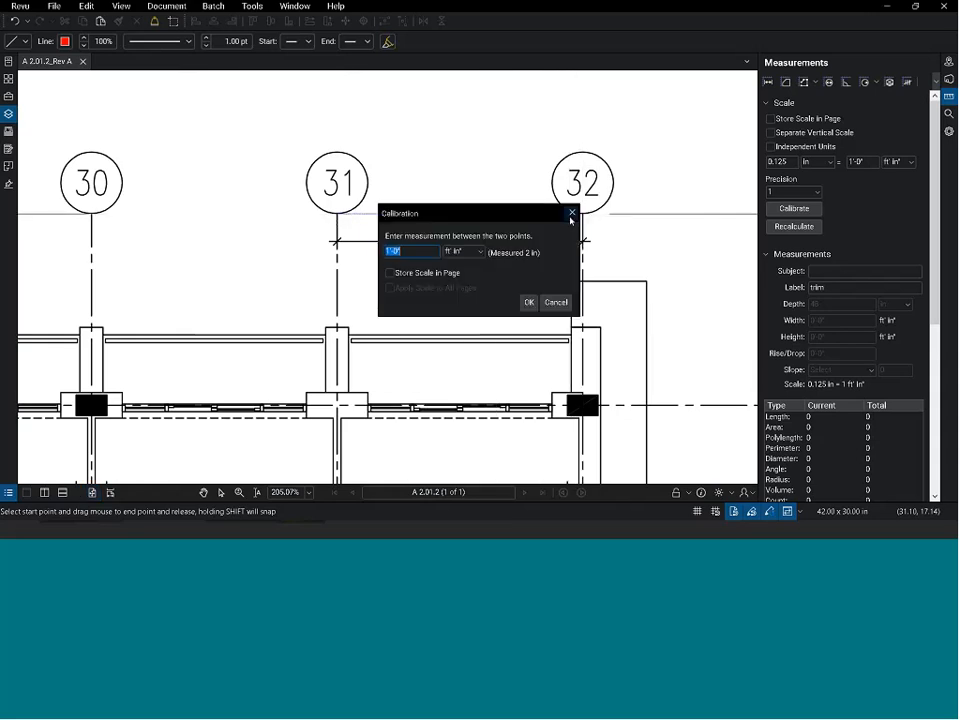
pyautogui.moveTo(438, 219); pyautogui.dragTo(451, 293)
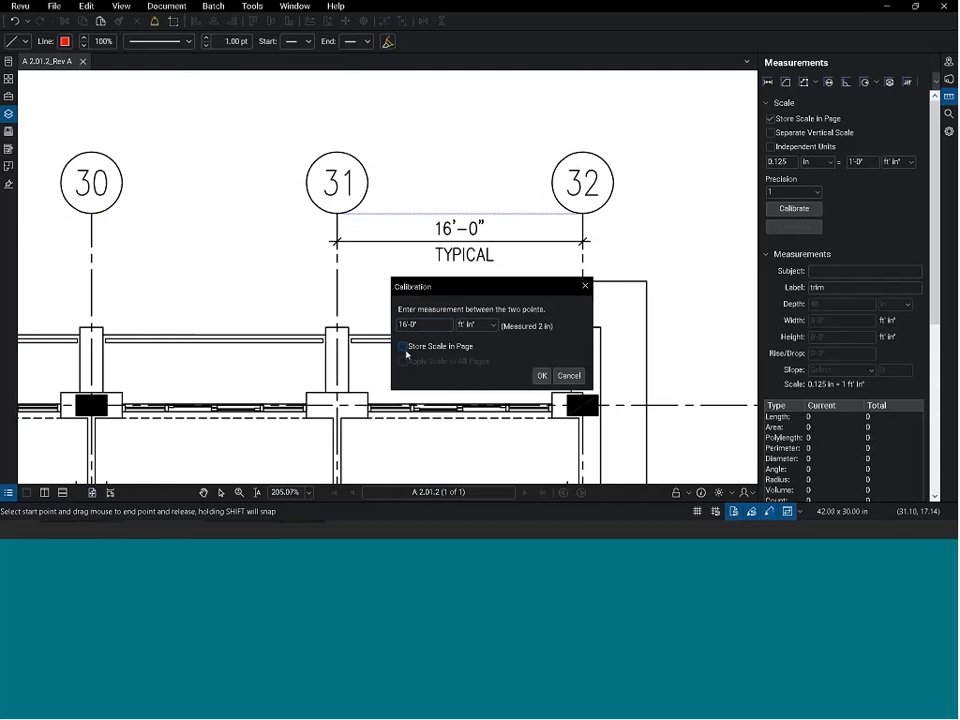
pyautogui.click(540, 376)
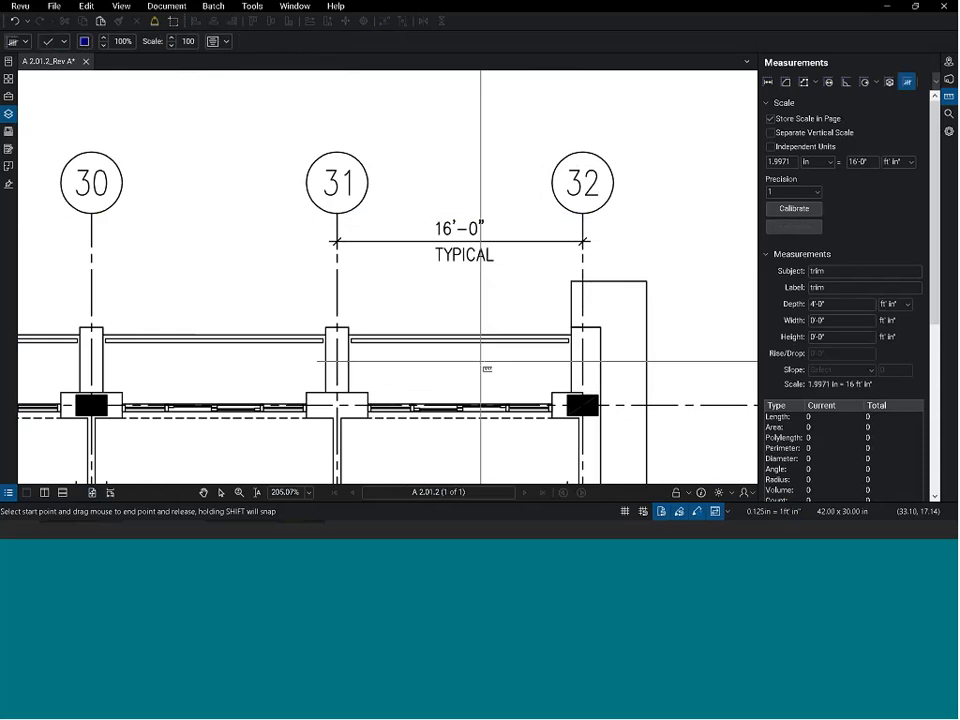
# Step: Clear the measurement's label and subject
pyautogui.click(810, 287)
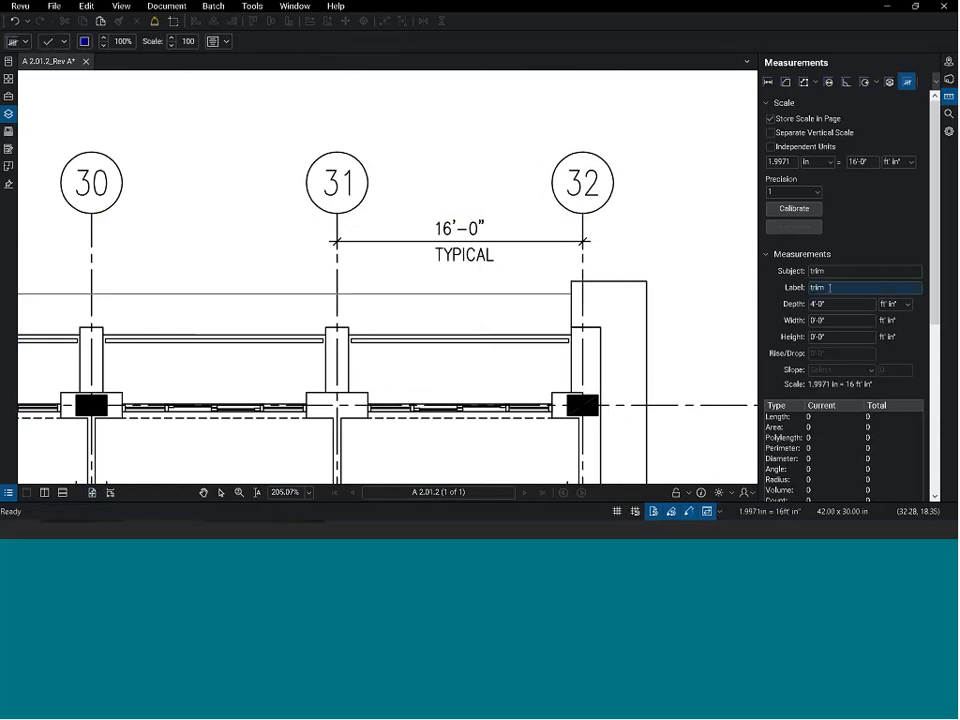
pyautogui.moveTo(830, 288); pyautogui.dragTo(804, 288)
pyautogui.press('BackSpace')
pyautogui.moveTo(830, 272); pyautogui.dragTo(803, 272)
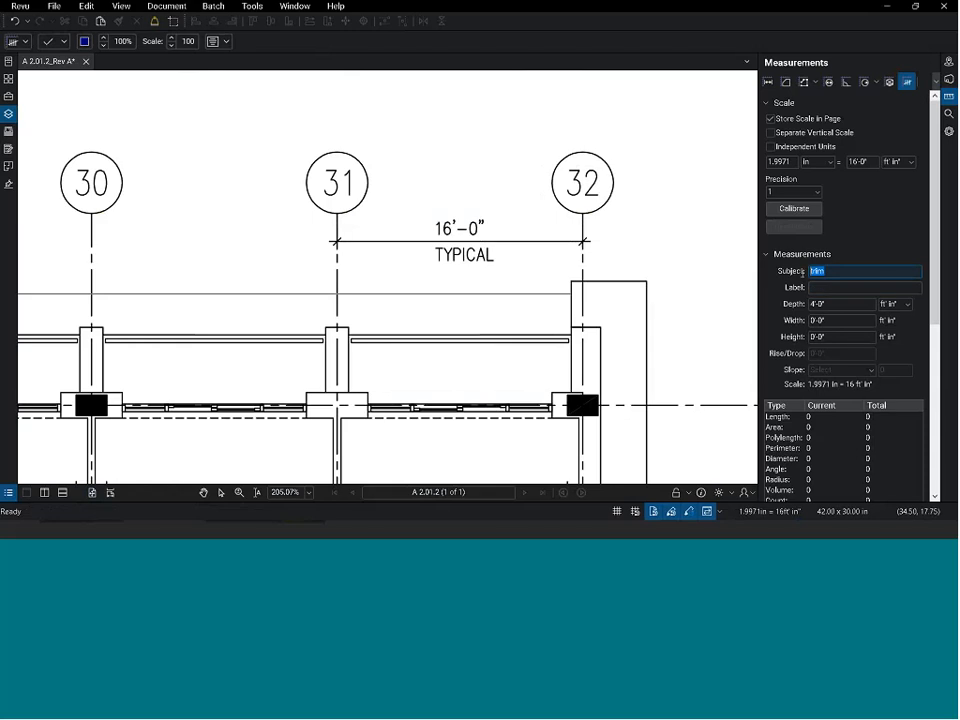
pyautogui.press('BackSpace')
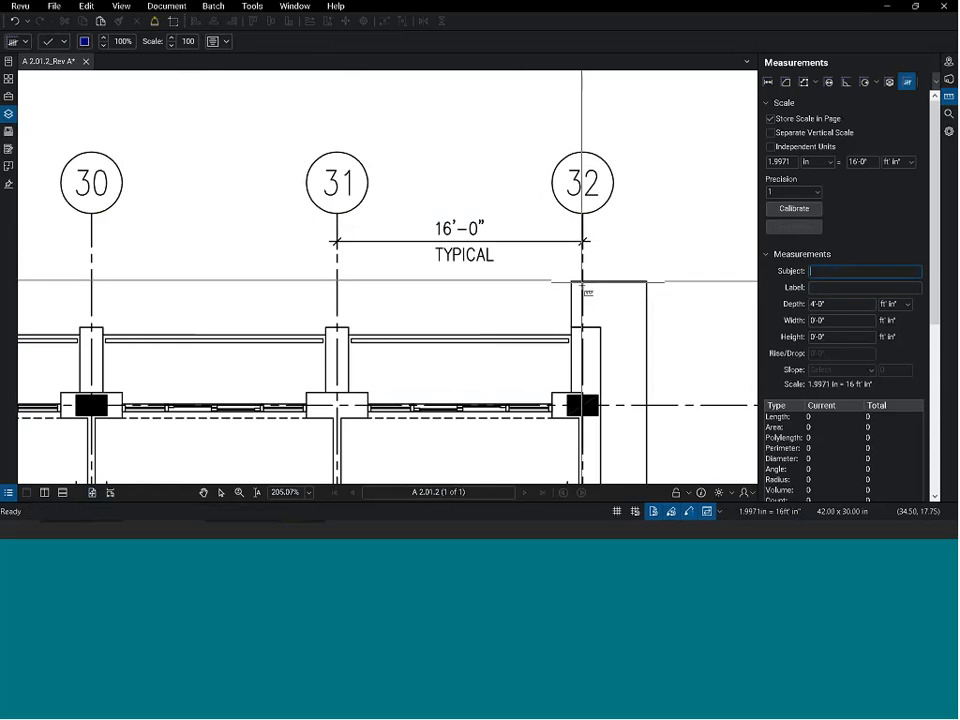
pyautogui.click(582, 281)
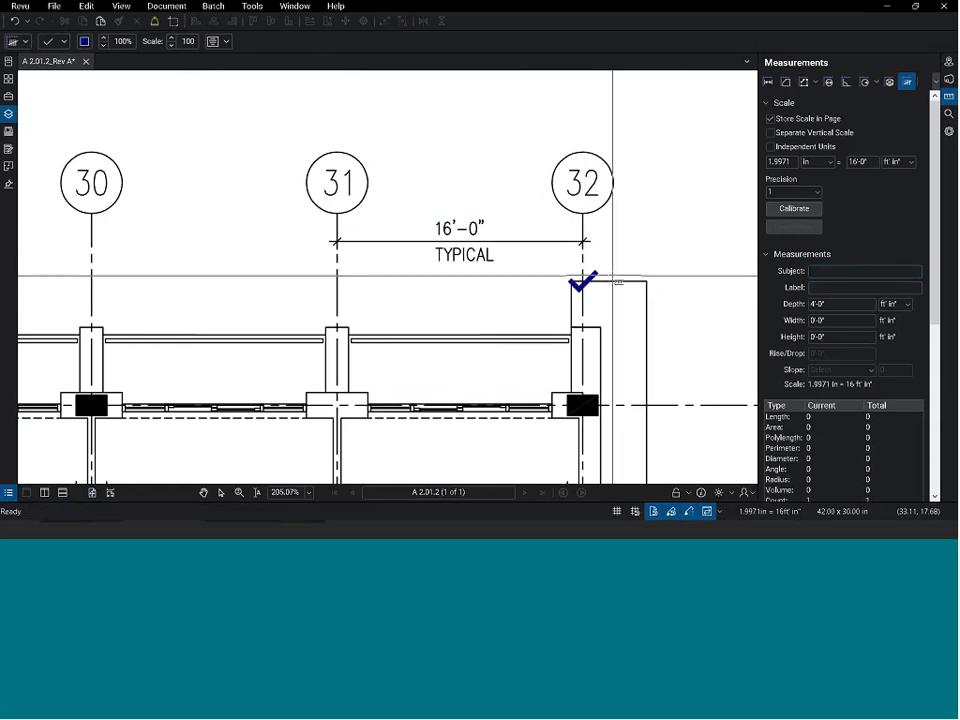
pyautogui.press('Escape')
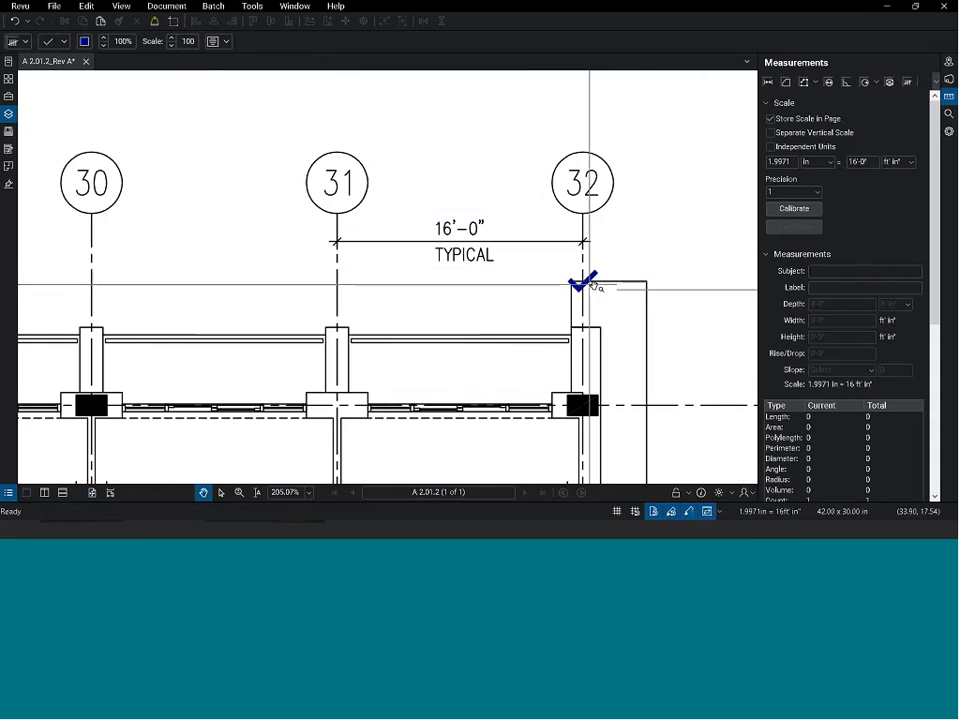
pyautogui.click(590, 283)
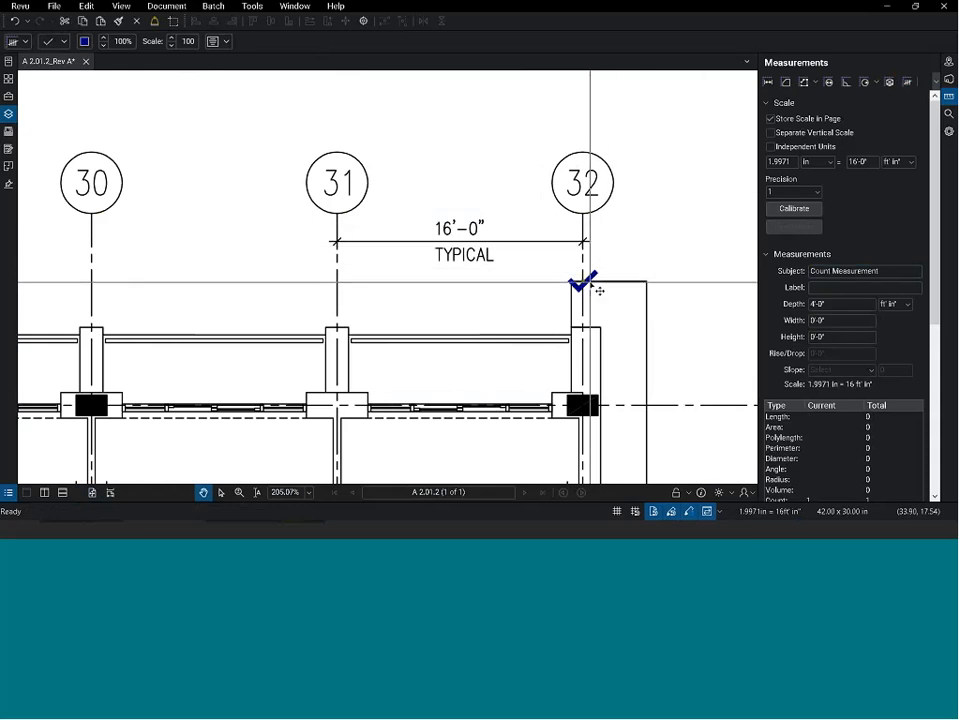
pyautogui.press('Delete')
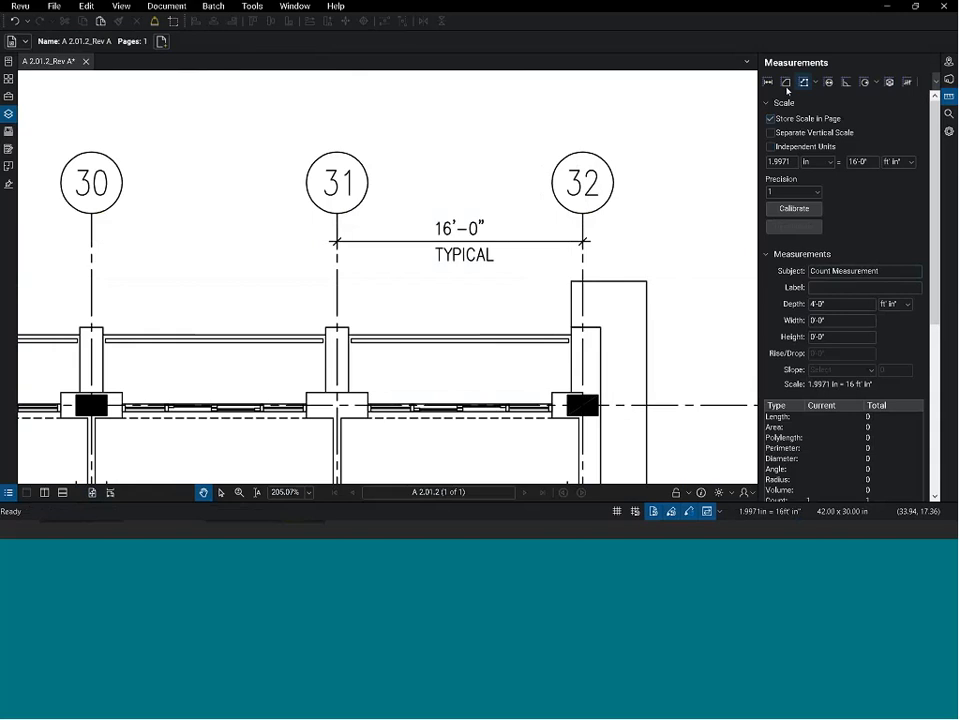
# Step: Add a length measurement from gridline 32 to the outer corner of the projecting wall outline beside it
pyautogui.click(768, 82)
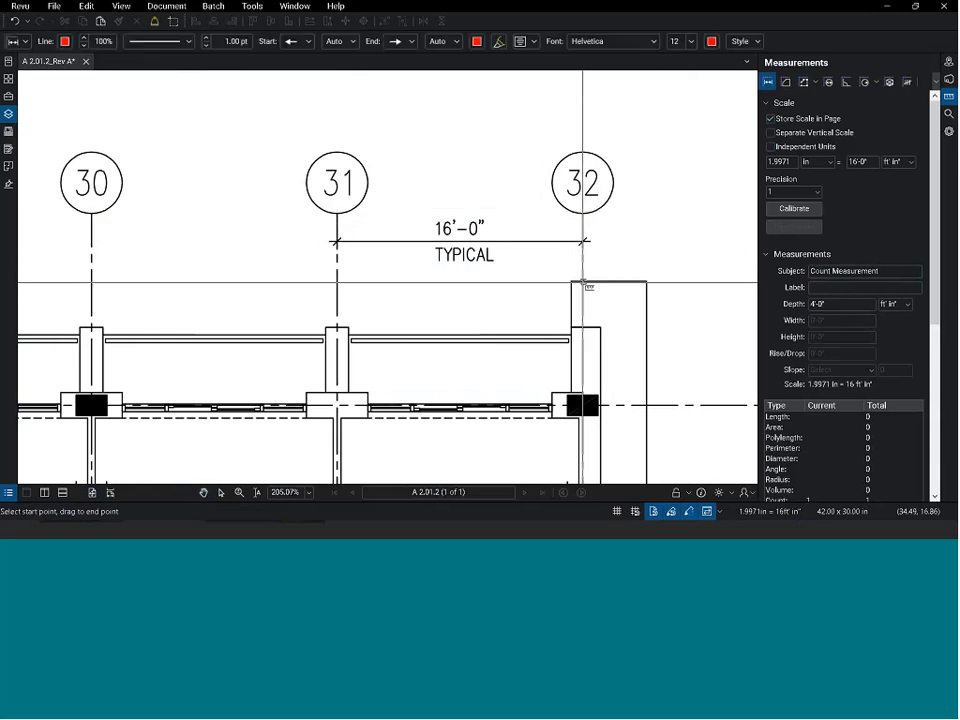
pyautogui.click(583, 281)
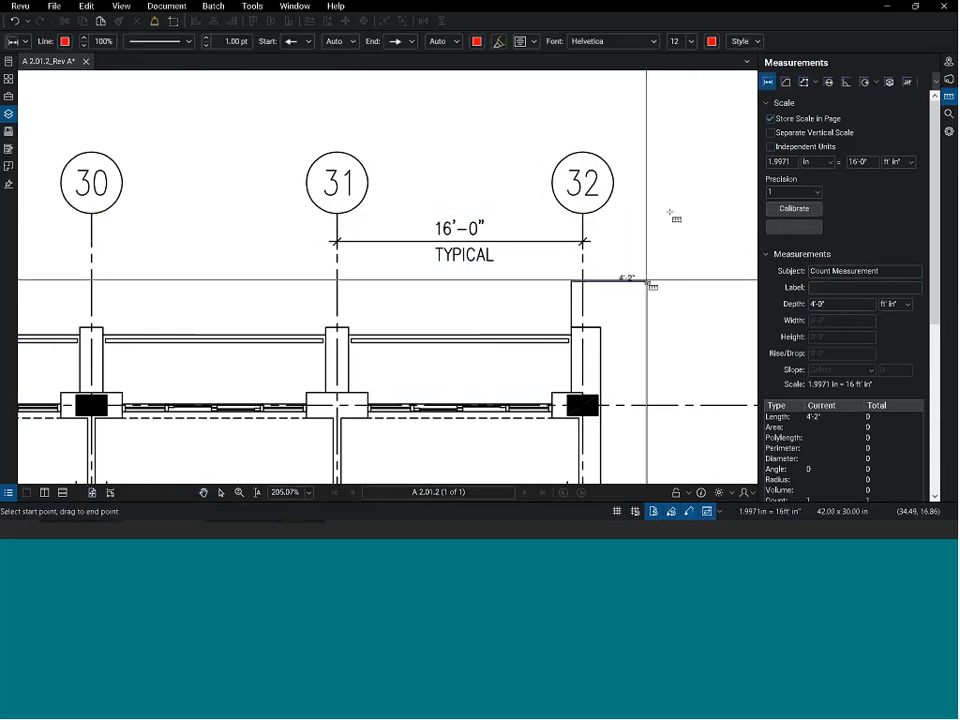
pyautogui.click(646, 281)
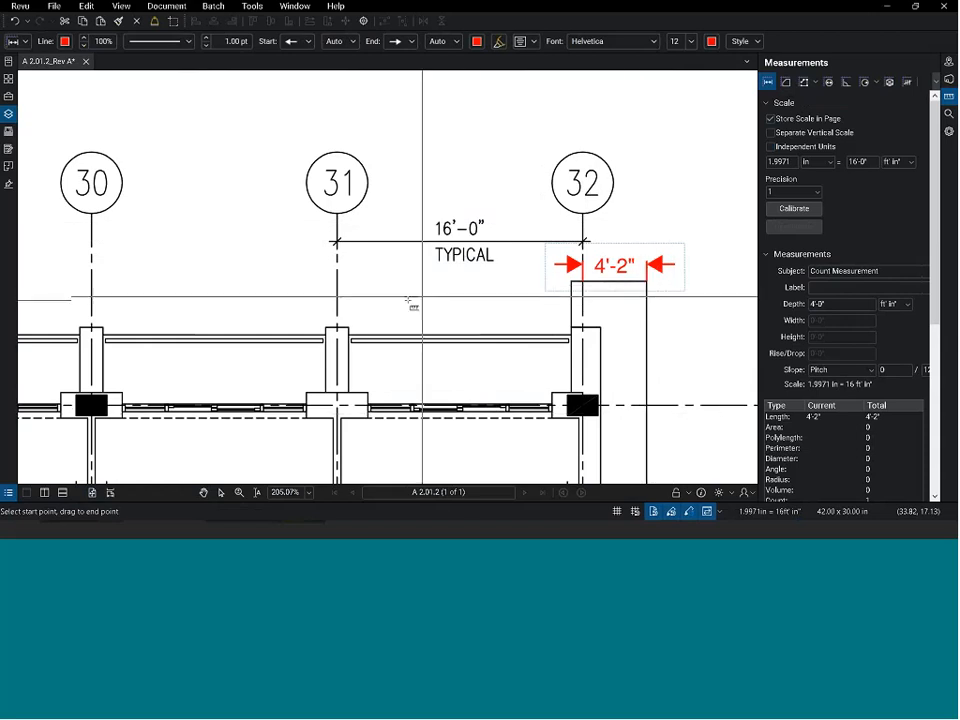
pyautogui.scroll(-2, 377, 300)
pyautogui.scroll(-1, 376, 300)
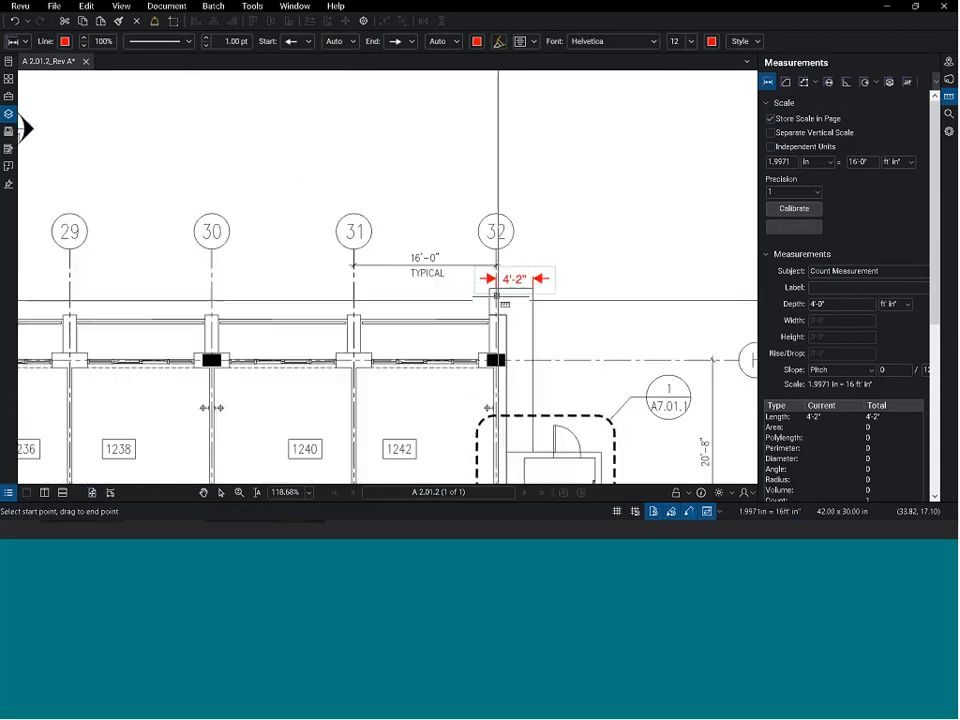
pyautogui.press('Escape')
pyautogui.moveTo(560, 320)
pyautogui.mouseDown()
pyautogui.moveTo(552, 306)
pyautogui.moveTo(471, 270)
pyautogui.mouseUp()
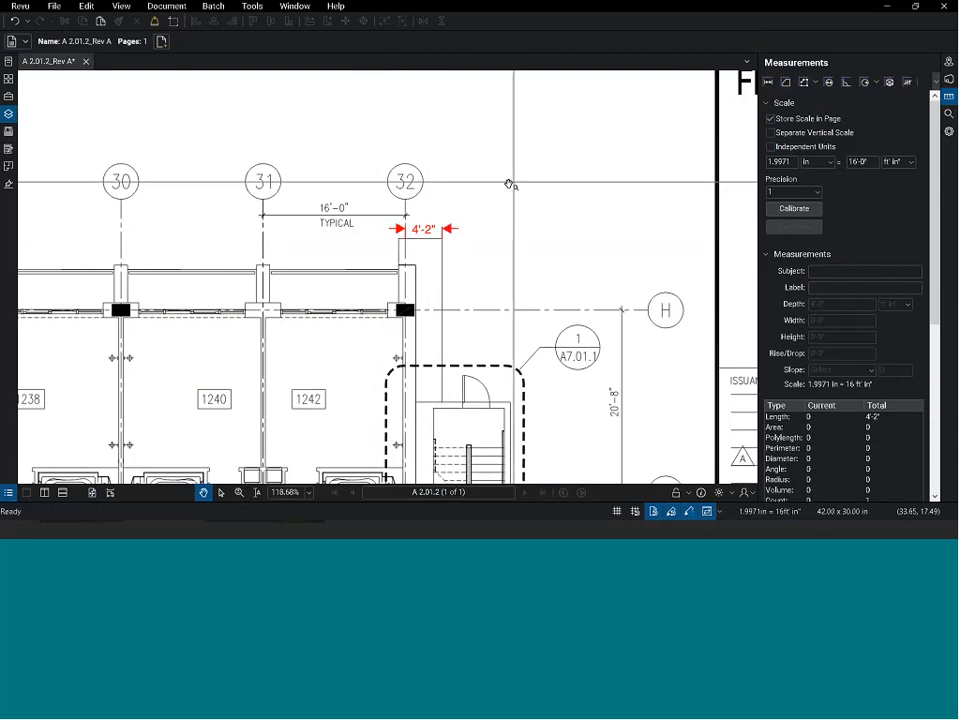
# Step: Add a rectangular area measurement over the whole of room 1236, from its upper window wall down to the corridor wall
pyautogui.click(788, 86)
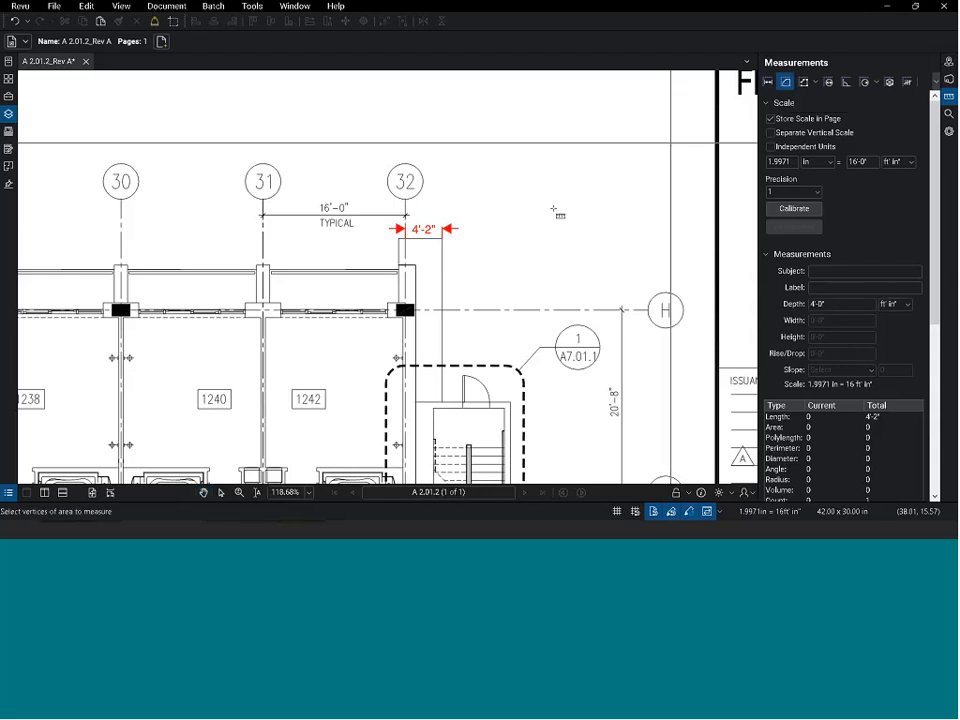
pyautogui.scroll(-2, 585, 188)
pyautogui.scroll(-2, 196, 194)
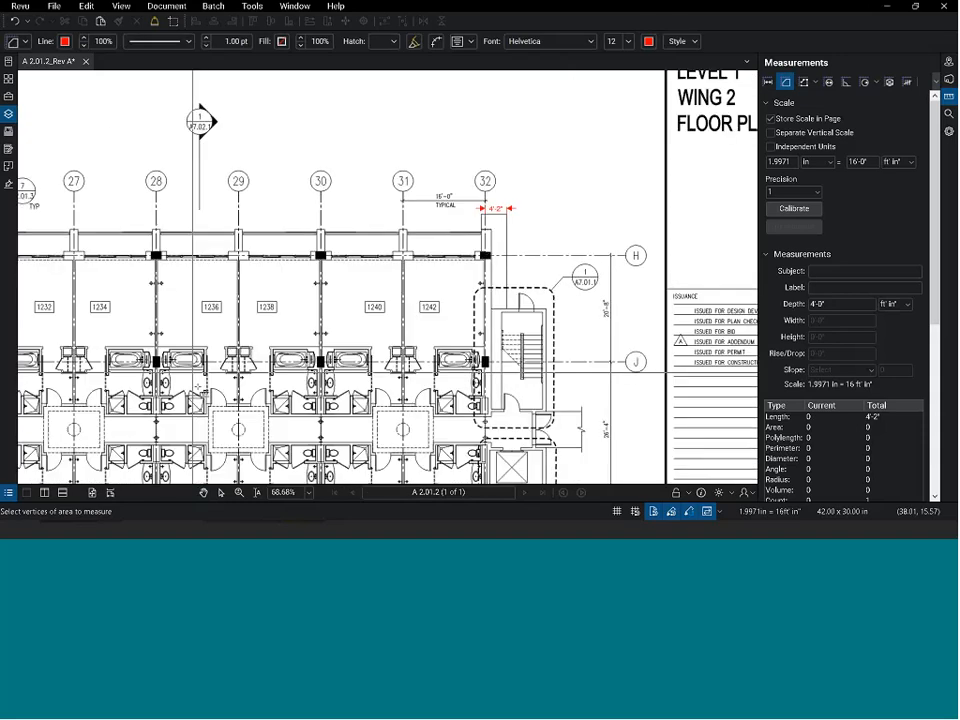
pyautogui.scroll(5, 141, 190)
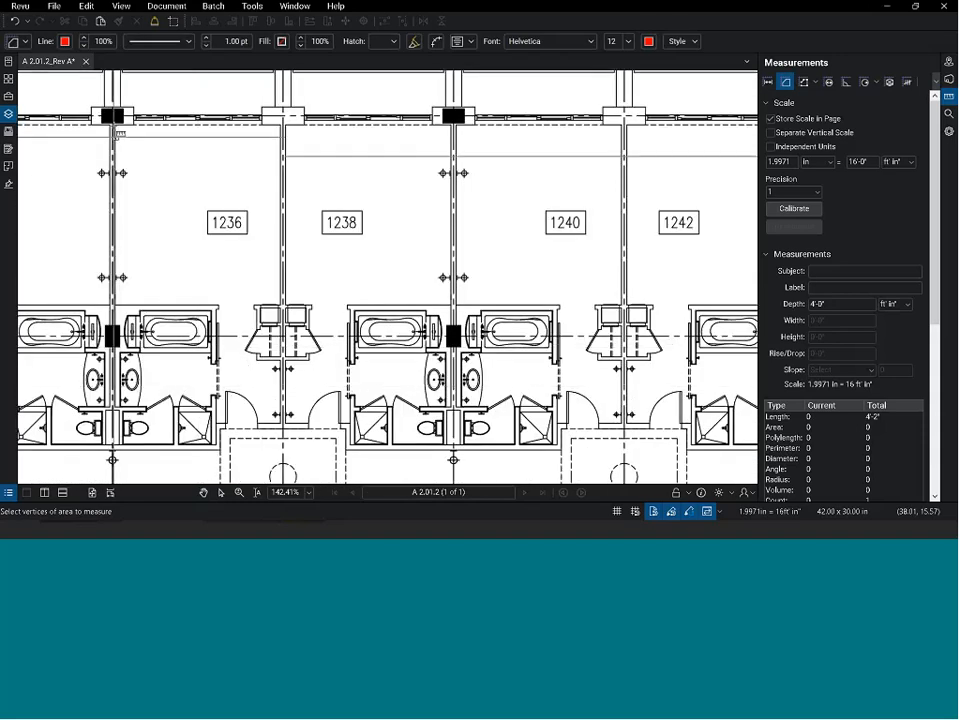
pyautogui.moveTo(115, 125); pyautogui.dragTo(283, 443)
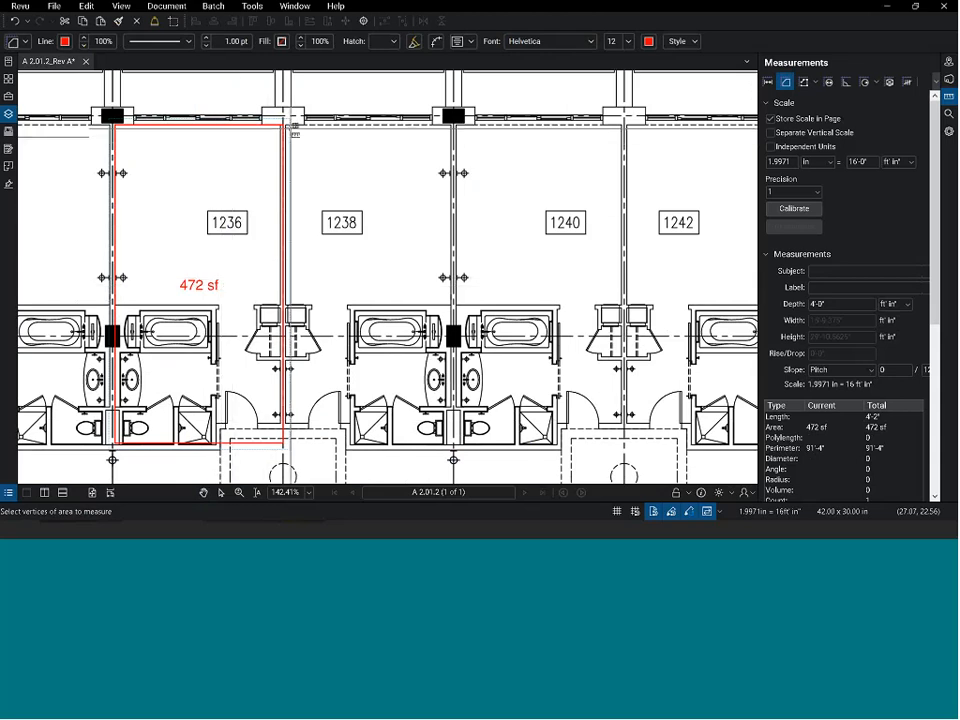
# Step: Add a polygonal area measurement of room 1238 that follows its walls and leaves out the bathroom
pyautogui.click(286, 125)
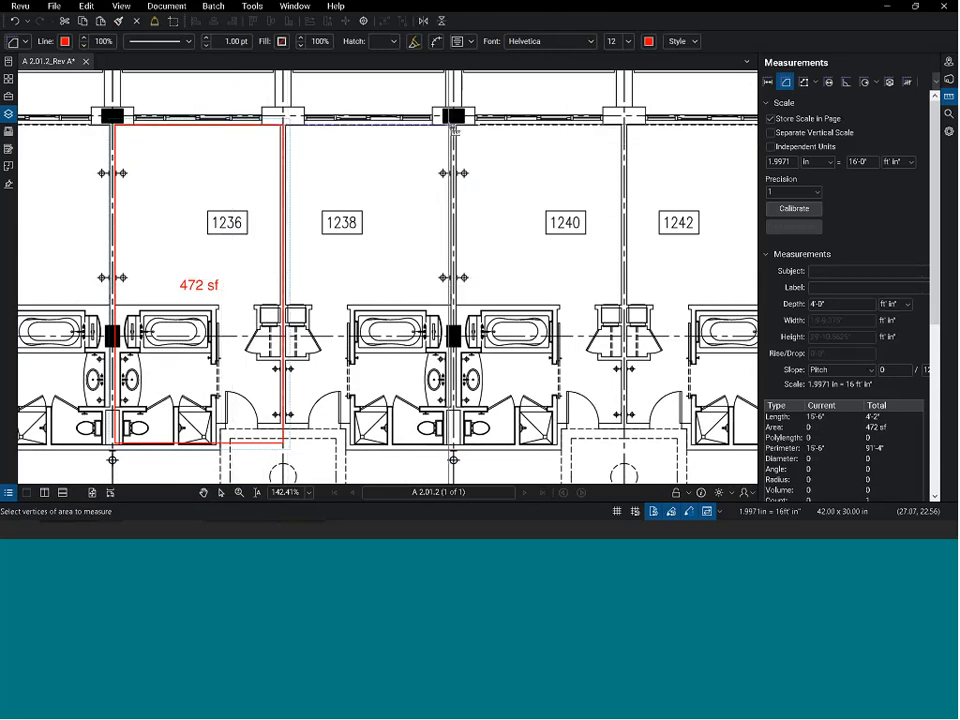
pyautogui.click(454, 125)
pyautogui.click(454, 304)
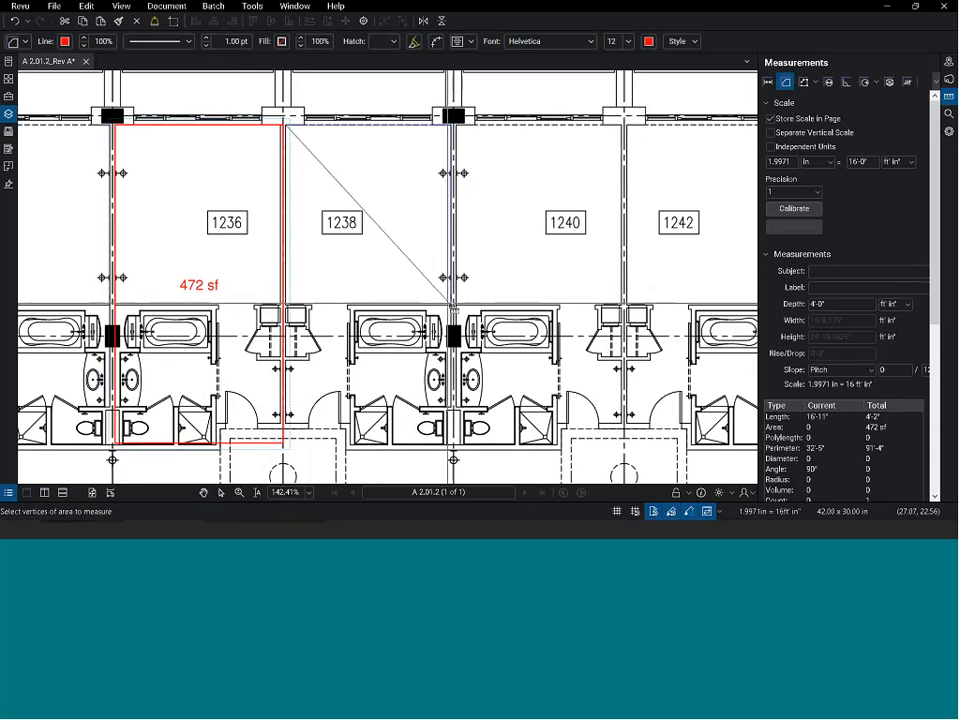
pyautogui.click(350, 305)
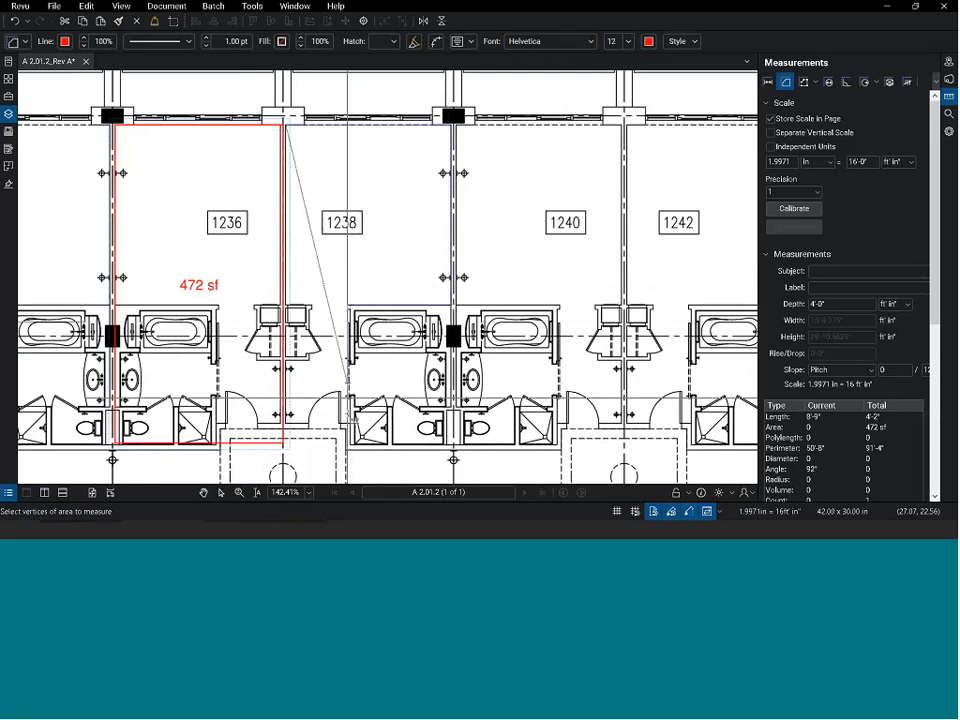
pyautogui.click(350, 424)
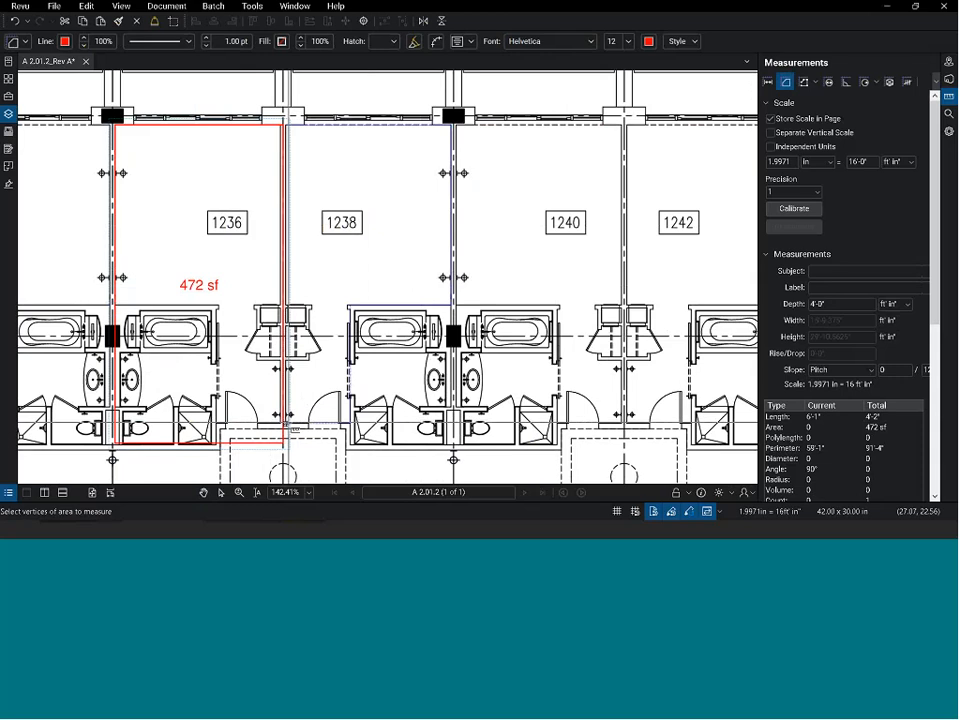
pyautogui.click(294, 427)
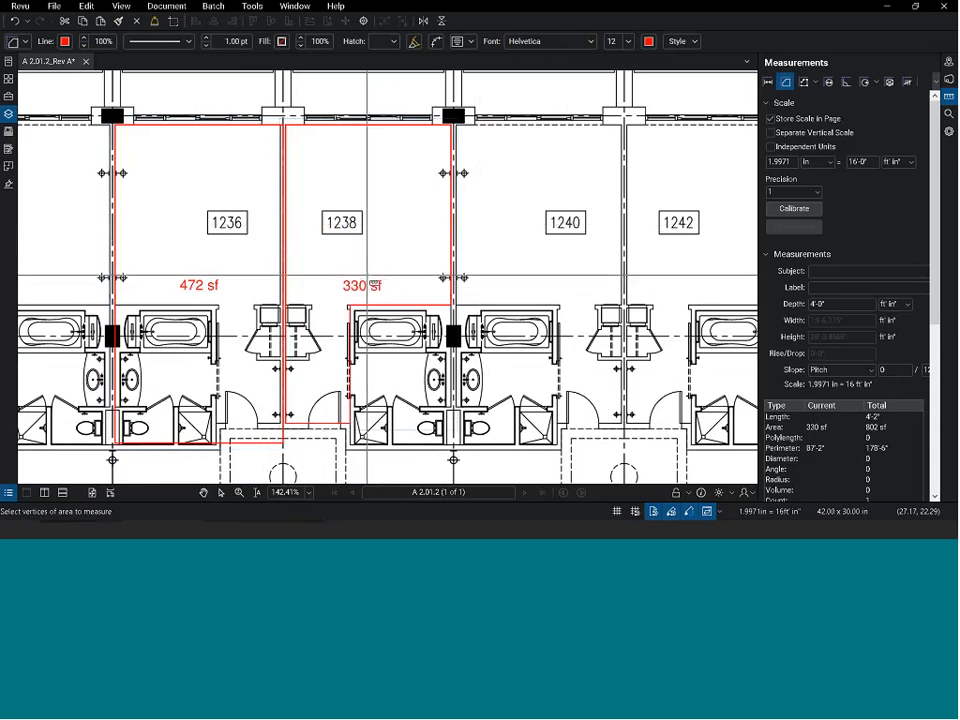
pyautogui.press('Escape')
# Step: Move the area caption of room 1238 up into the clear space above the room number
pyautogui.click(345, 280)
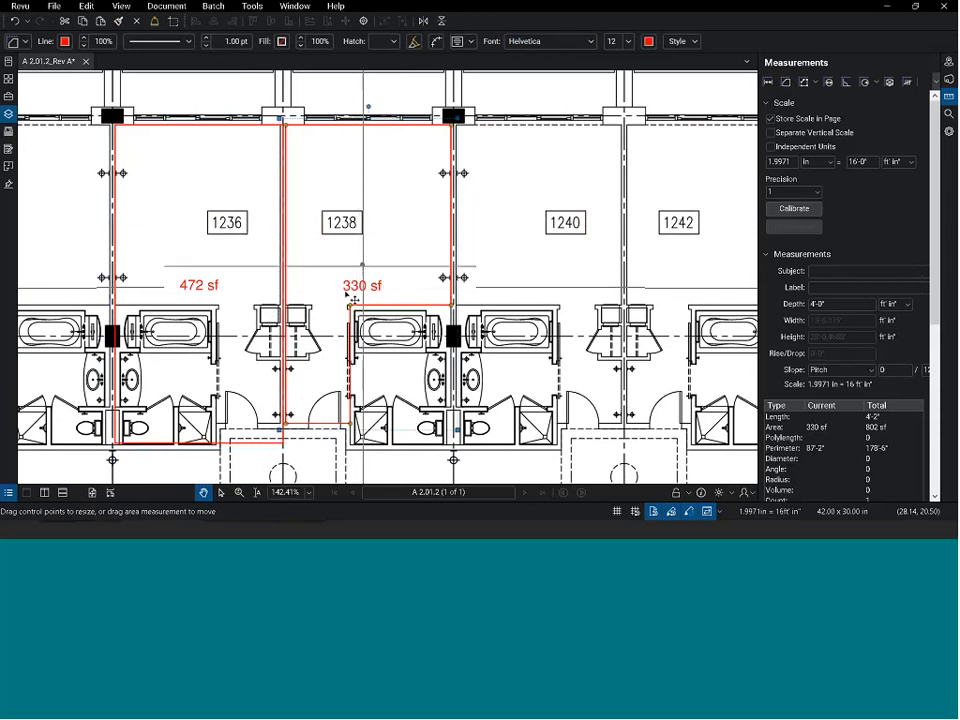
pyautogui.moveTo(360, 292); pyautogui.dragTo(372, 167)
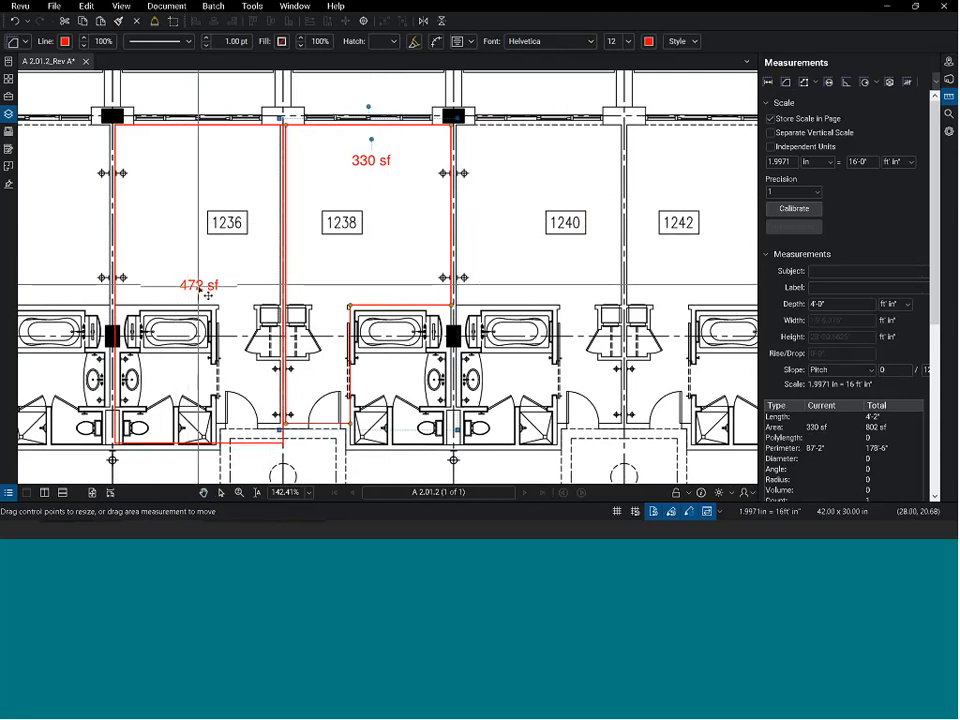
pyautogui.moveTo(232, 266); pyautogui.dragTo(208, 259)
pyautogui.press('Escape')
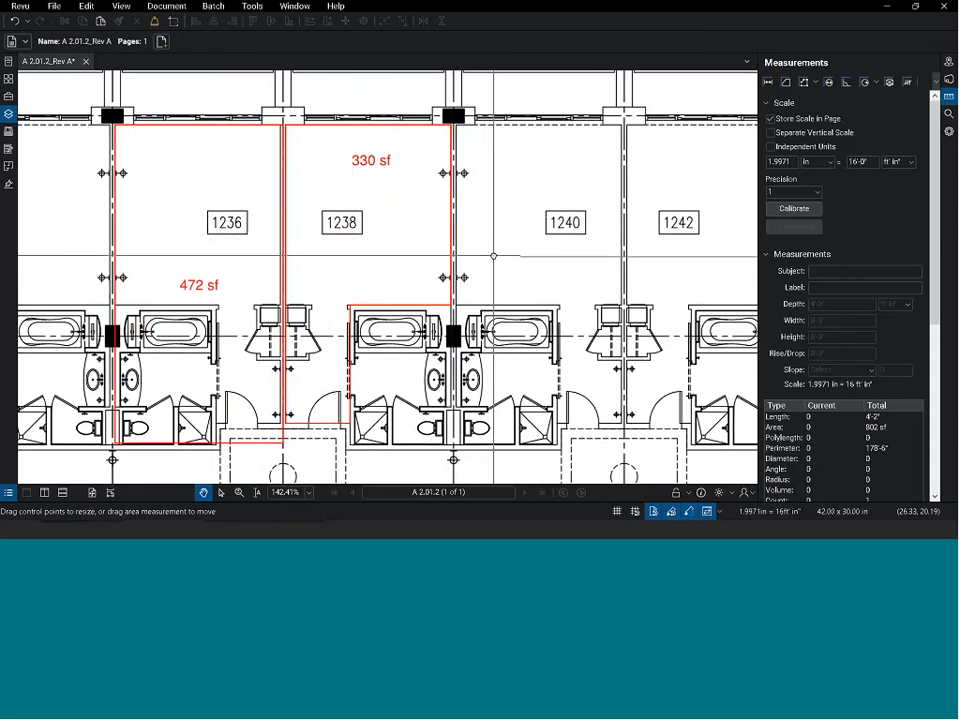
# Step: Start Dynamic Fill and draw a boundary across the entrance door opening of room 1240
pyautogui.moveTo(493, 257); pyautogui.dragTo(425, 250)
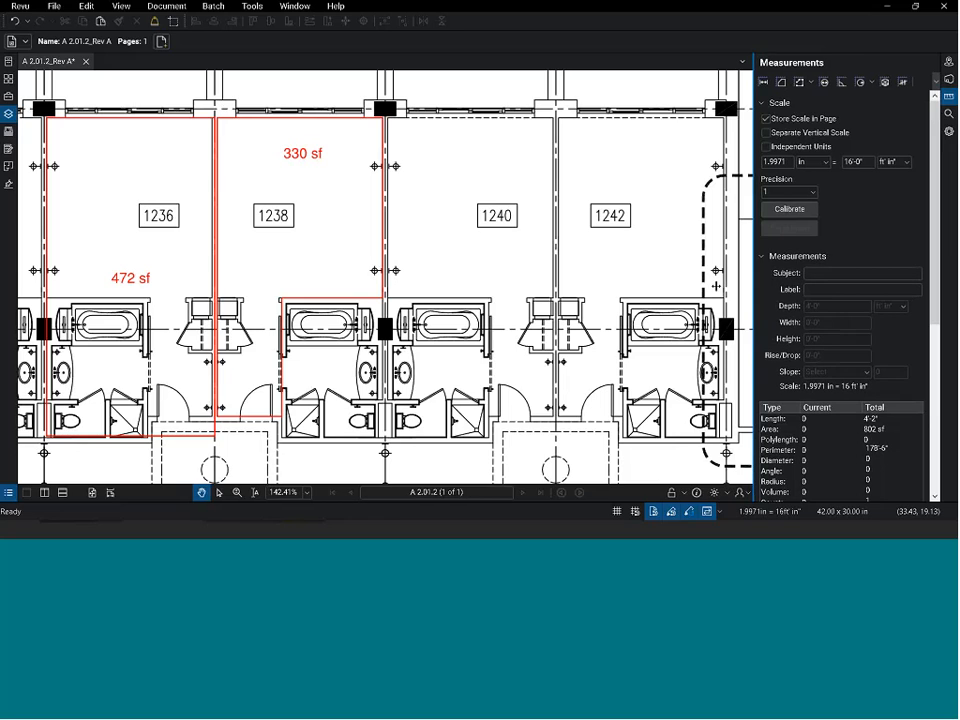
pyautogui.moveTo(758, 290); pyautogui.dragTo(702, 290)
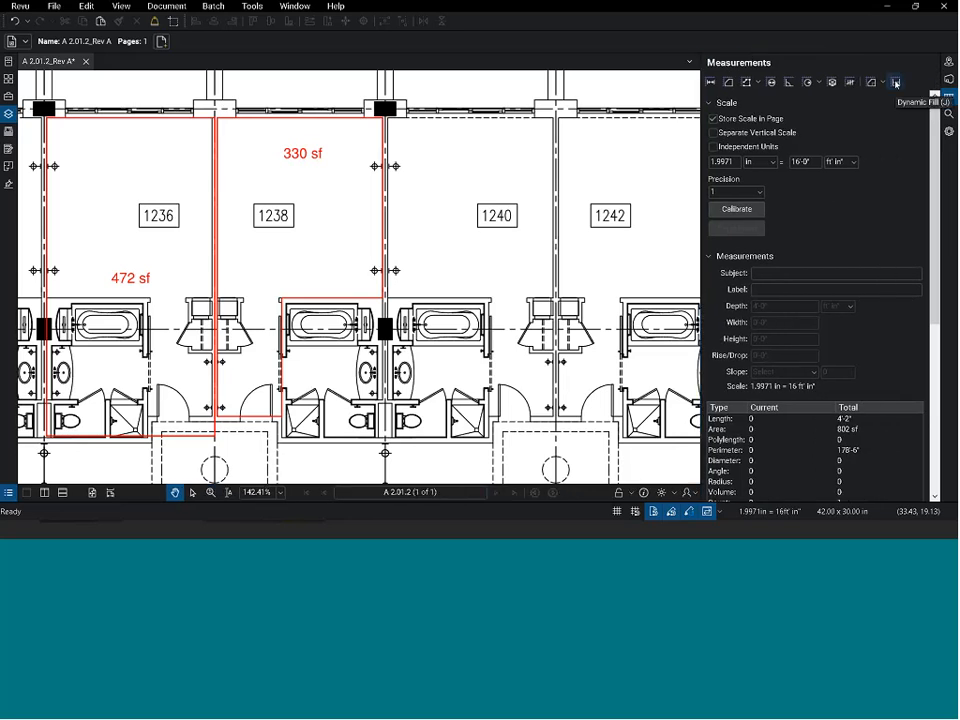
pyautogui.click(895, 82)
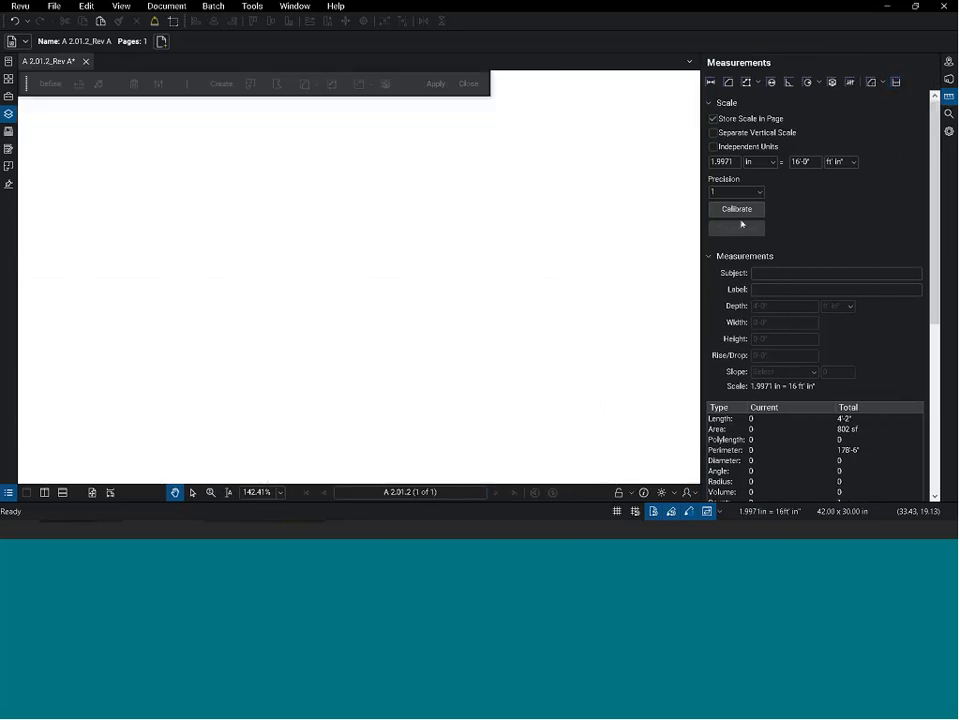
pyautogui.click(700, 283)
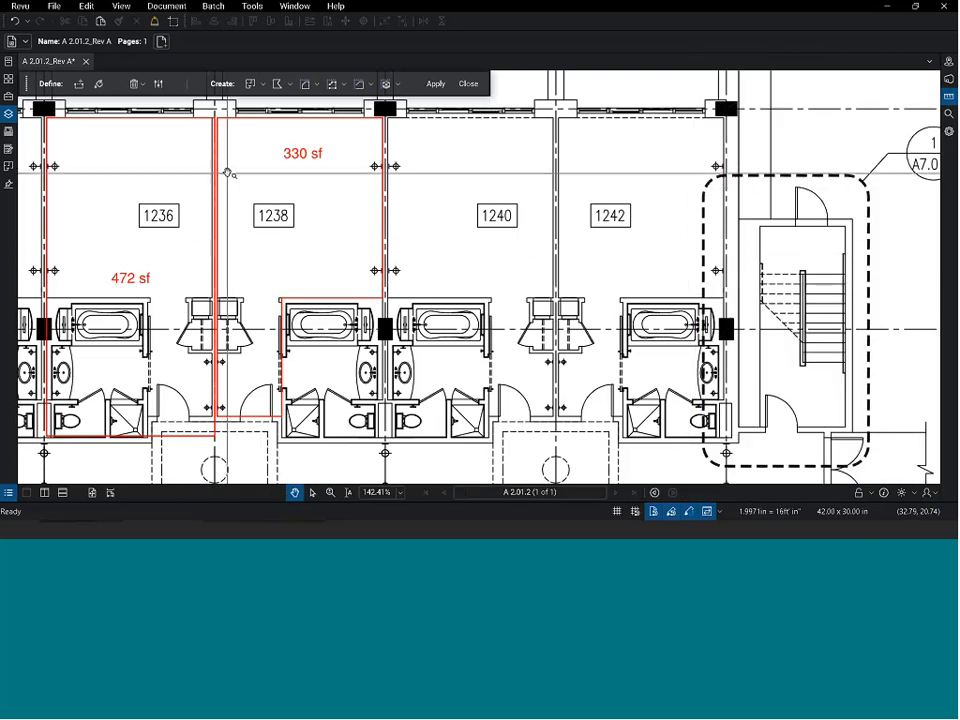
pyautogui.click(80, 87)
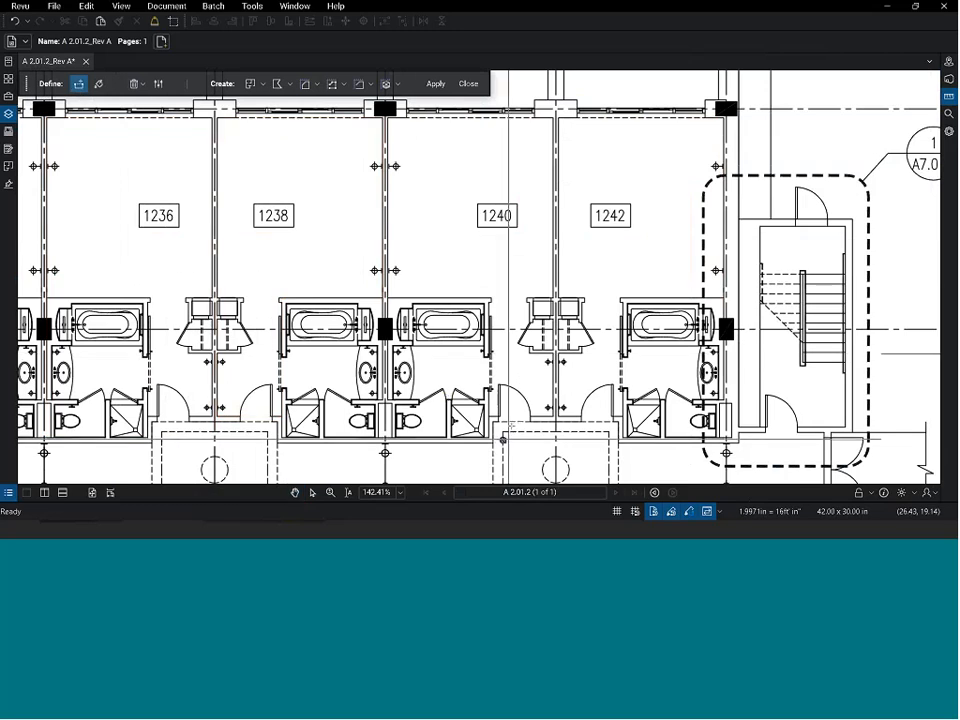
pyautogui.scroll(1, 509, 422)
pyautogui.scroll(6, 509, 422)
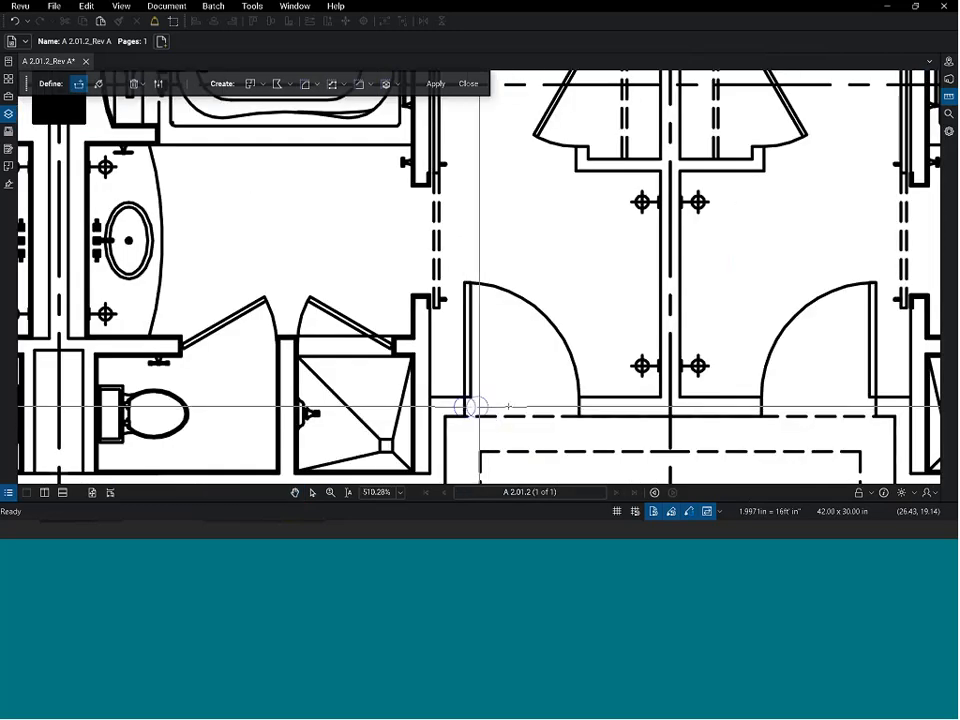
pyautogui.click(464, 407)
pyautogui.click(581, 407)
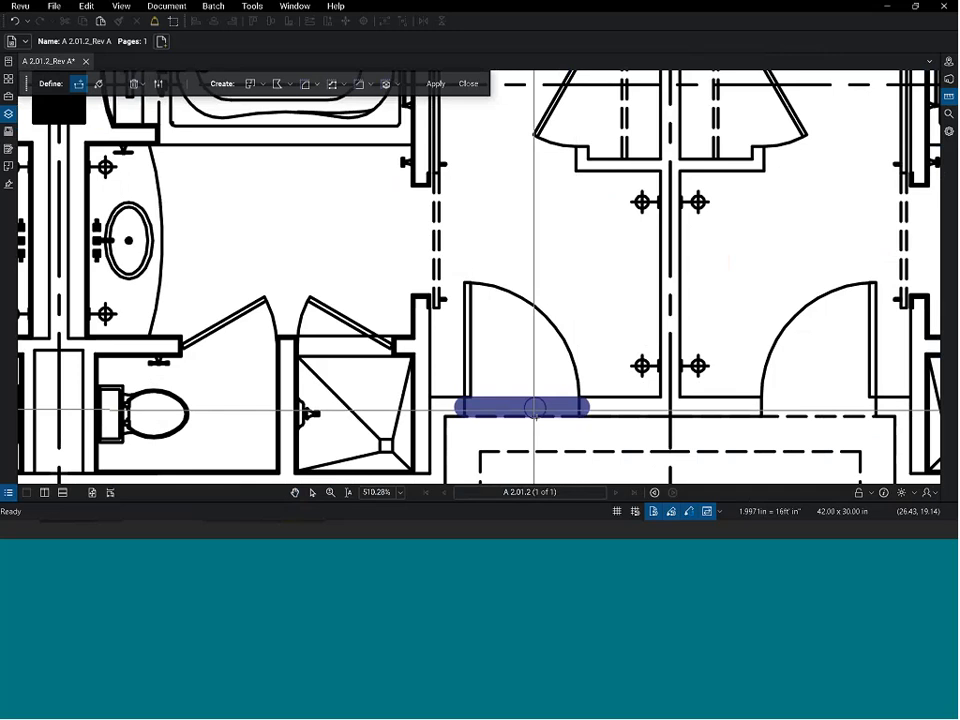
# Step: Fill room 1240, including its bathroom and toilet floor, and create an area measurement from the filled region
pyautogui.scroll(-8, 535, 407)
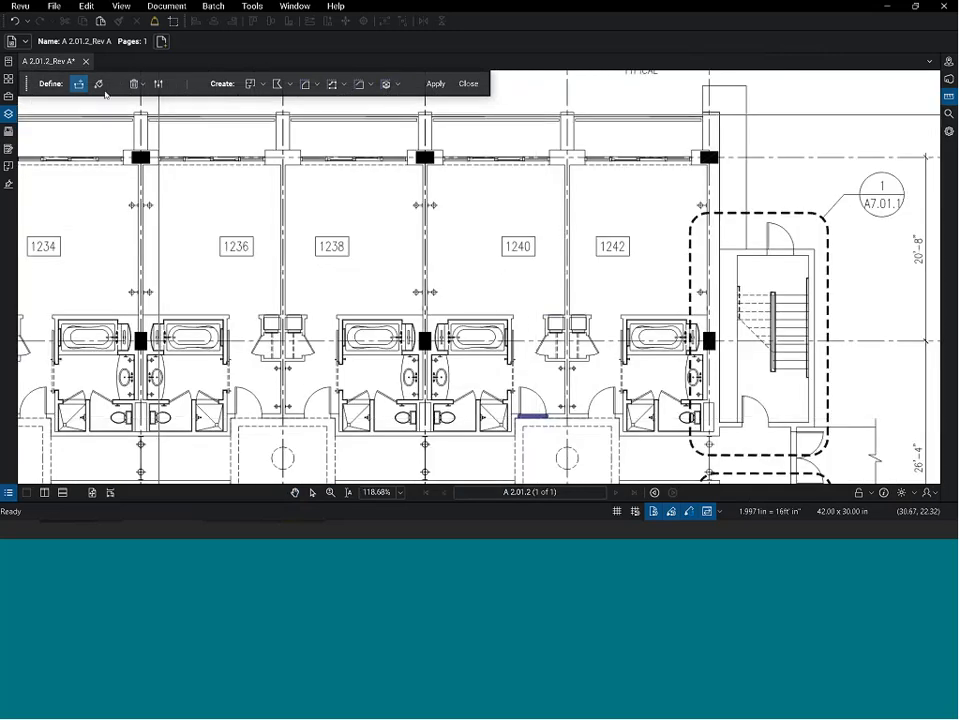
pyautogui.click(98, 85)
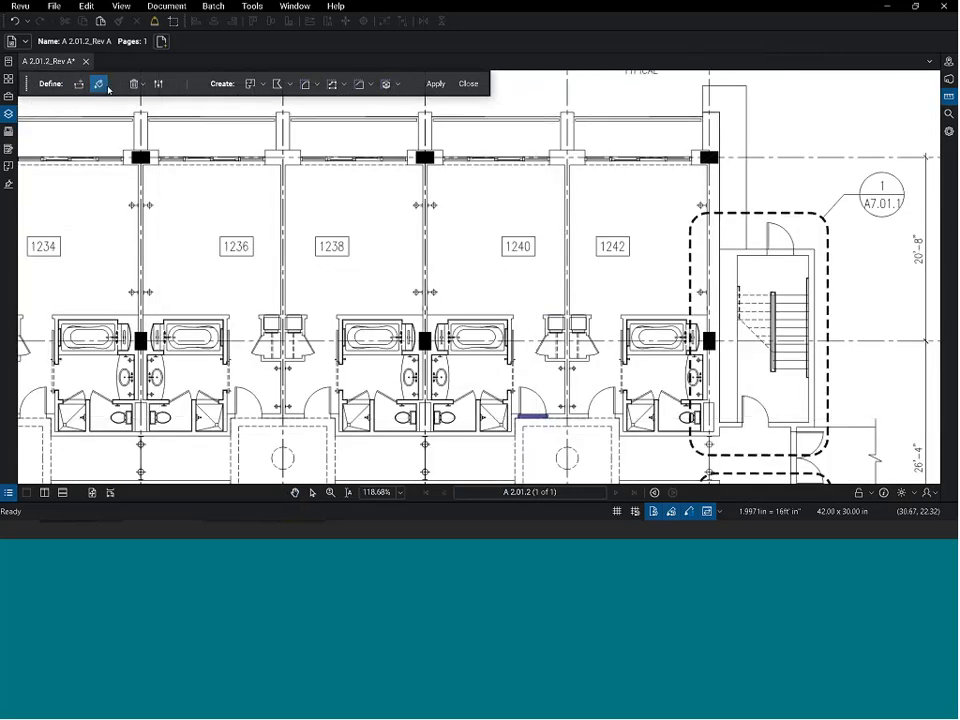
pyautogui.click(305, 86)
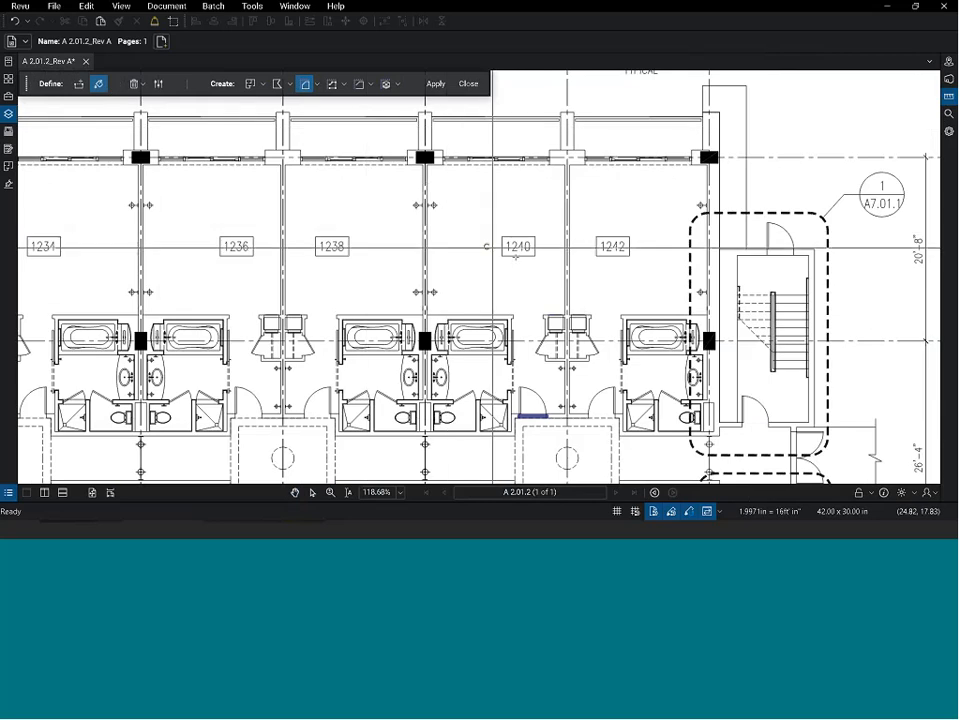
pyautogui.moveTo(505, 273)
pyautogui.mouseDown()
pyautogui.moveTo(536, 251)
pyautogui.moveTo(483, 212)
pyautogui.moveTo(545, 262)
pyautogui.moveTo(470, 175)
pyautogui.moveTo(555, 185)
pyautogui.moveTo(530, 336)
pyautogui.moveTo(480, 395)
pyautogui.mouseUp()
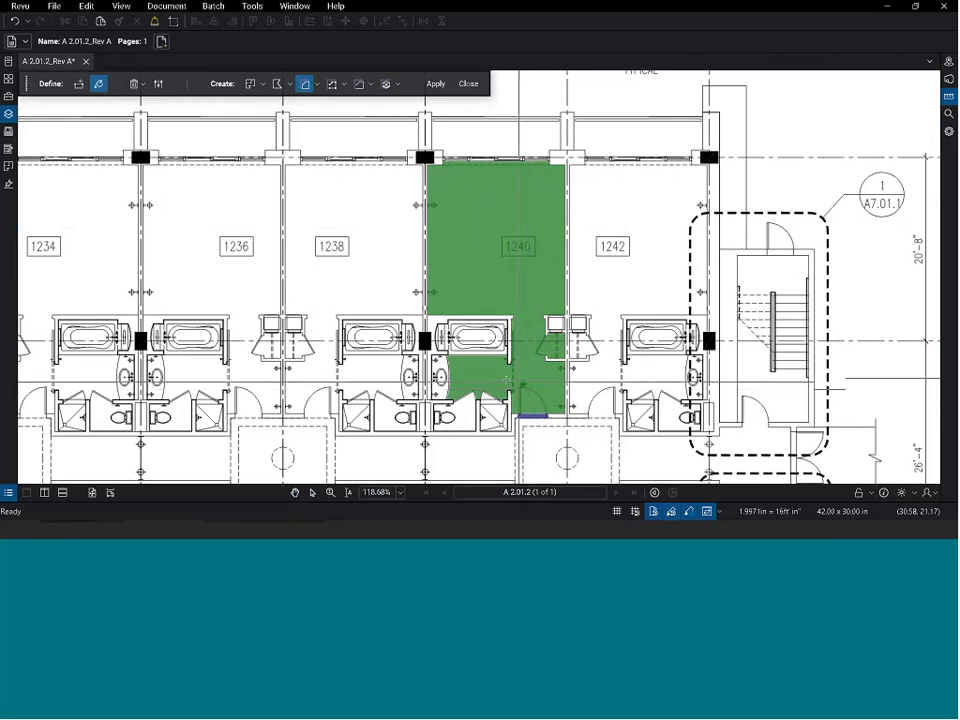
pyautogui.click(480, 393)
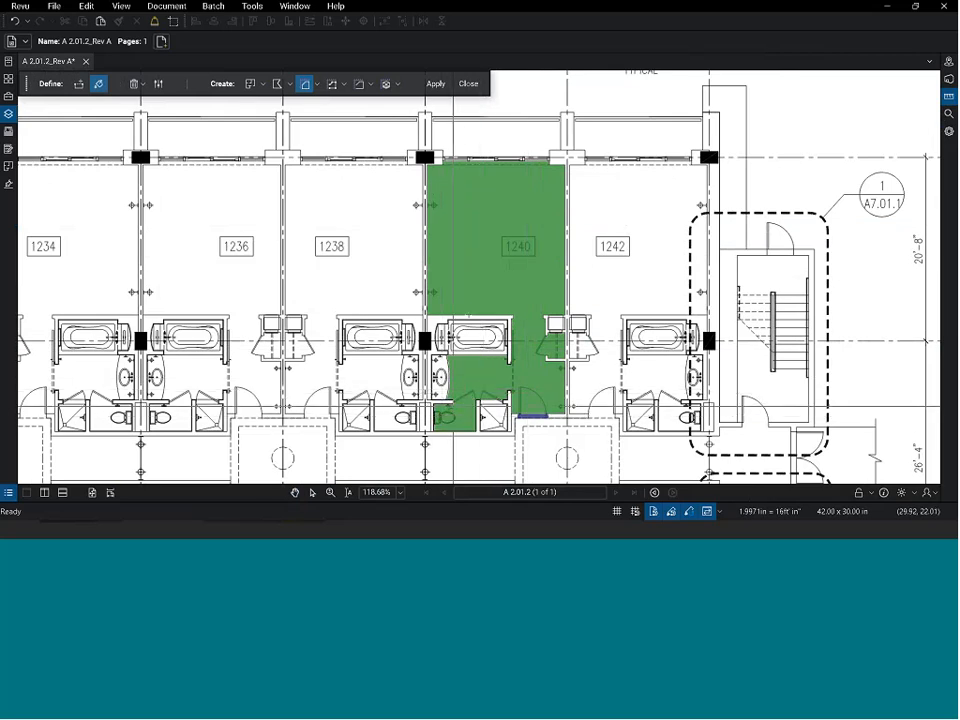
pyautogui.click(436, 84)
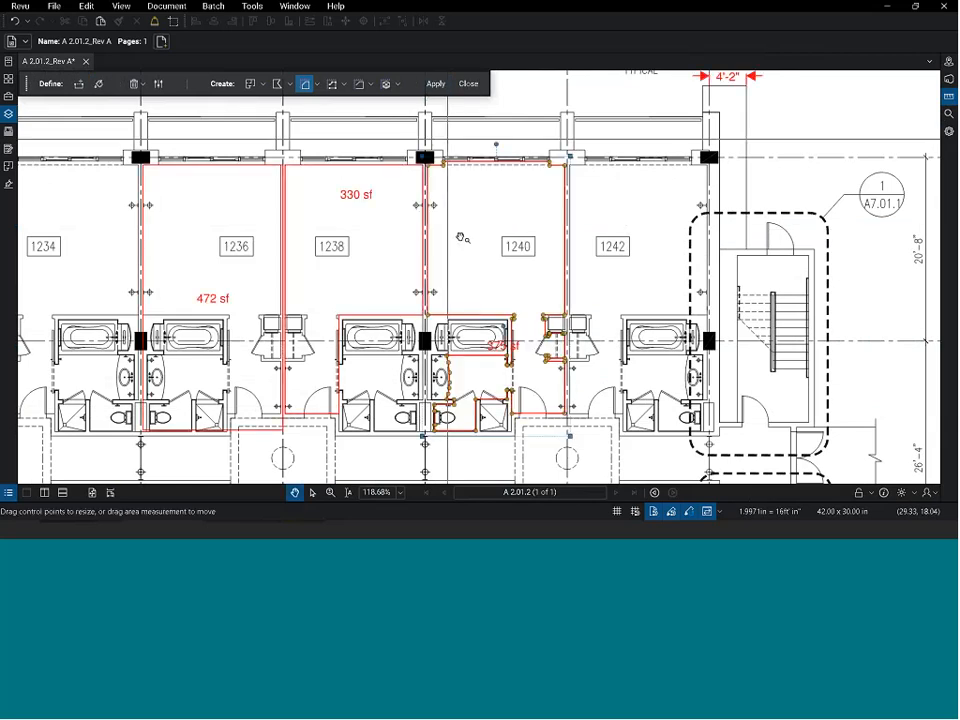
# Step: Move the area caption of room 1240 off the bathtub into the clear space above the room number
pyautogui.scroll(3, 460, 420)
pyautogui.scroll(4, 562, 350)
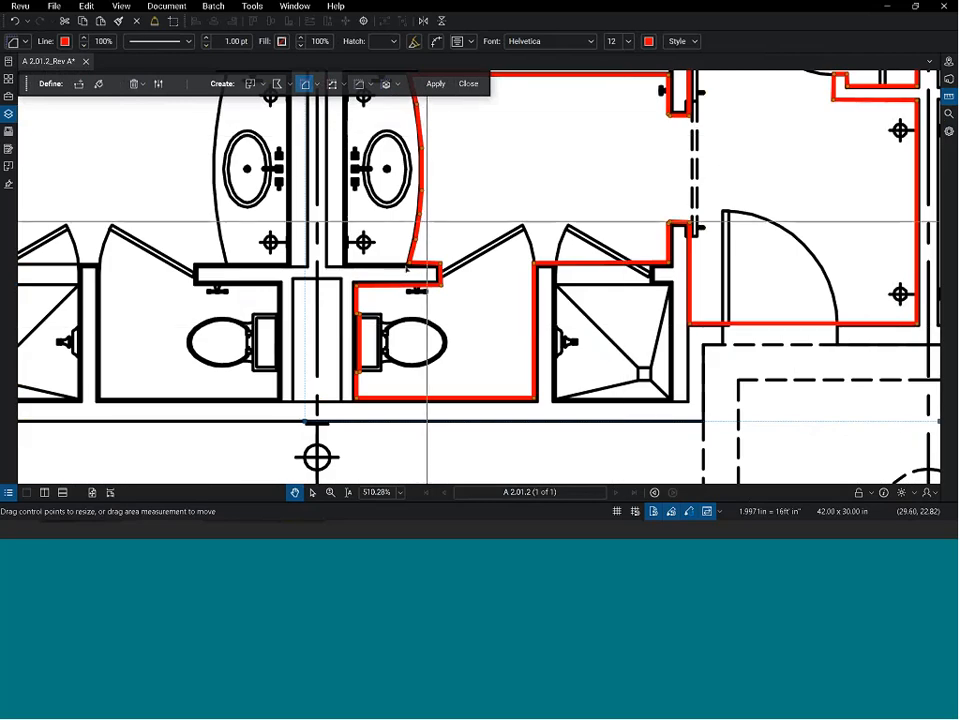
pyautogui.scroll(-2, 530, 260)
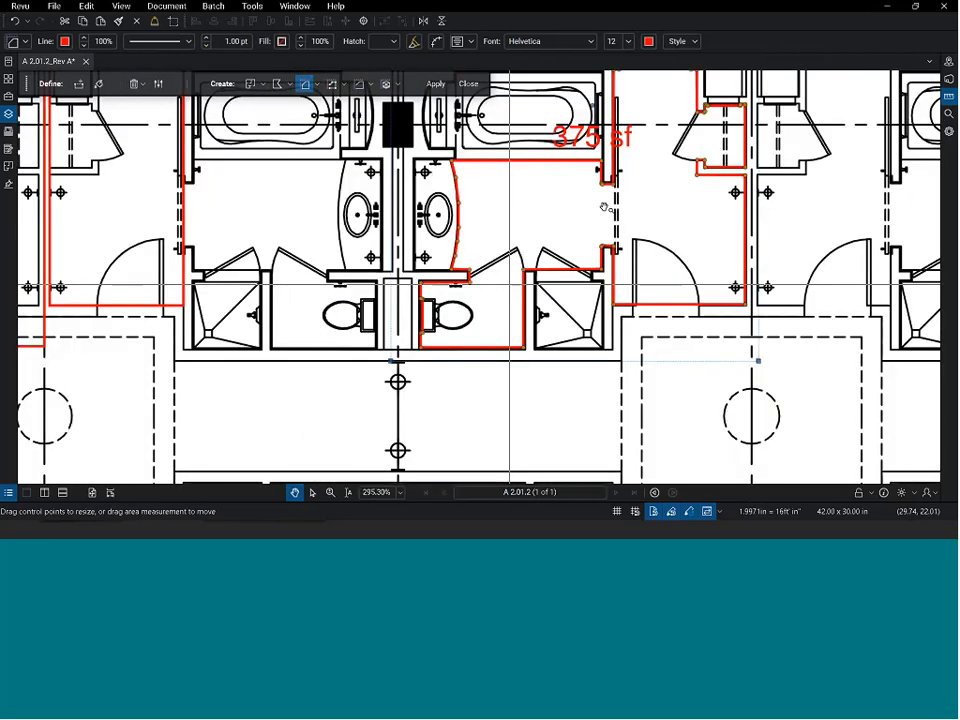
pyautogui.scroll(-1, 510, 285)
pyautogui.scroll(-2, 625, 350)
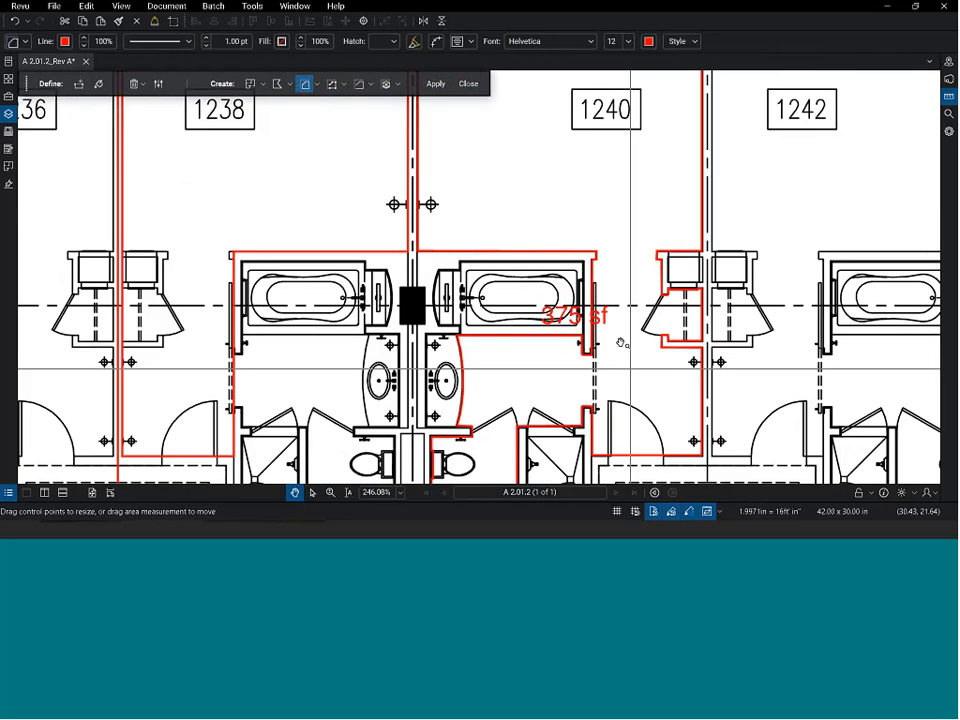
pyautogui.press('Escape')
pyautogui.scroll(-1, 619, 340)
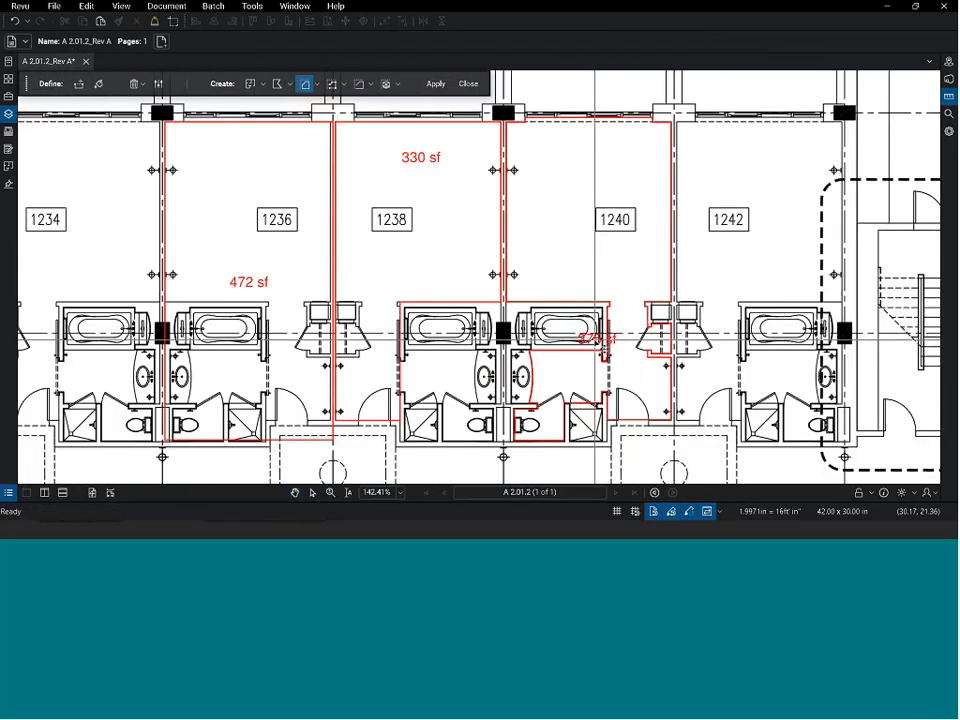
pyautogui.click(600, 340)
pyautogui.moveTo(600, 340); pyautogui.dragTo(591, 153)
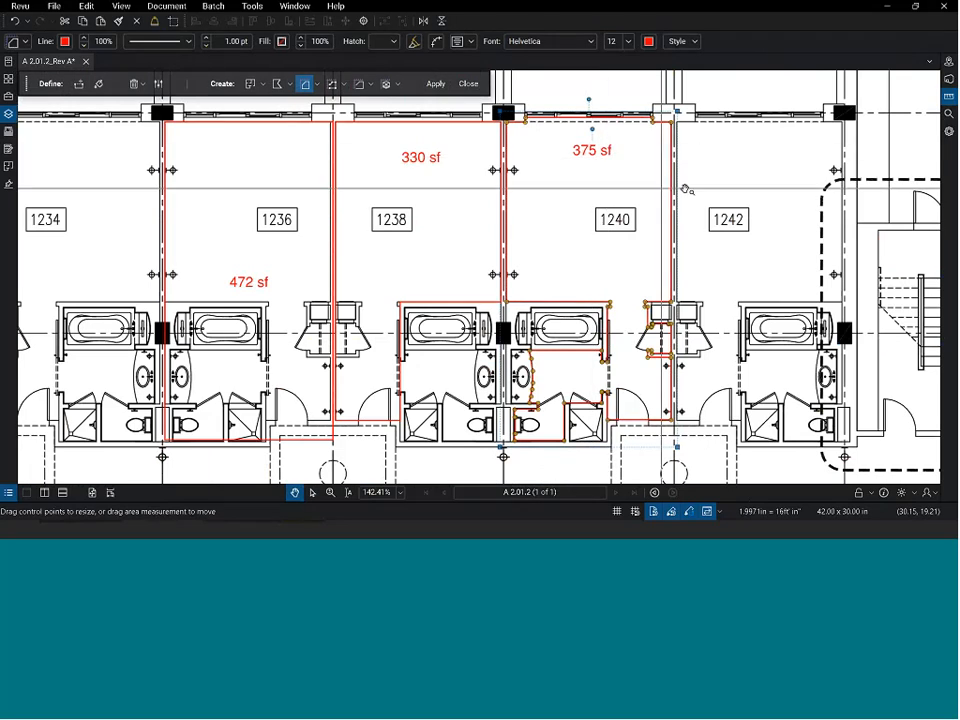
# Step: Give the area measurement of room 1240 a dark green fill and turn on Highlight
pyautogui.click(941, 250)
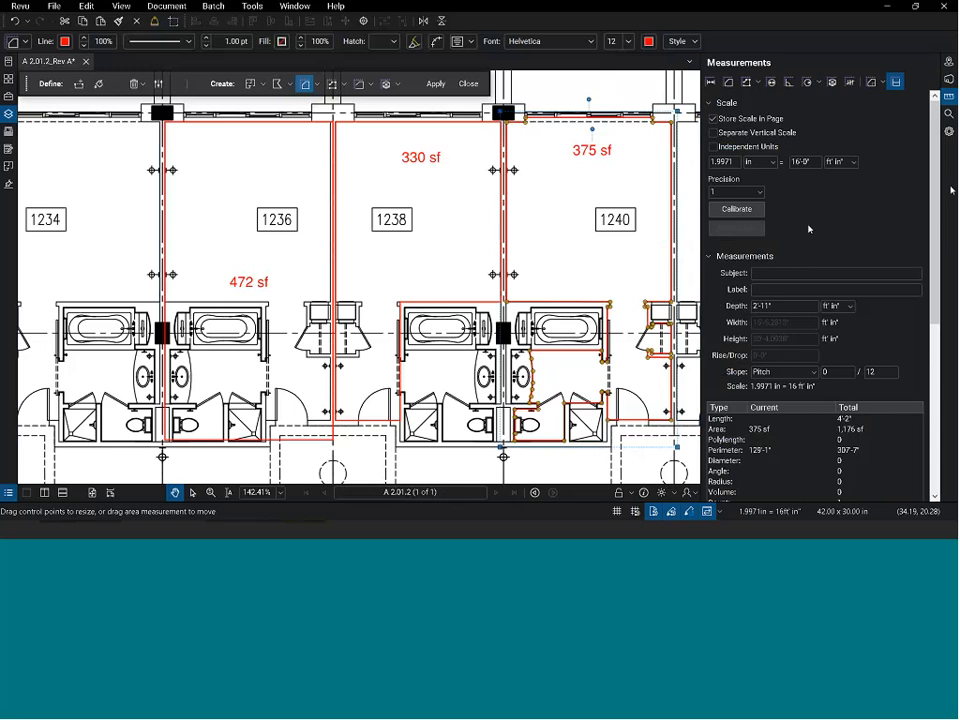
pyautogui.click(950, 133)
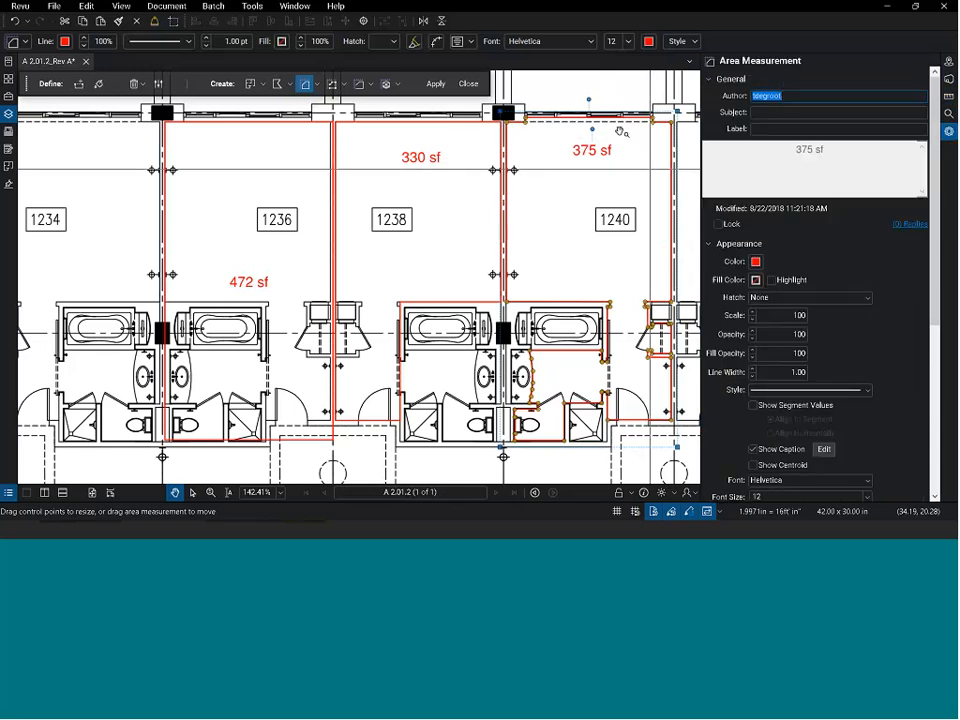
pyautogui.click(756, 280)
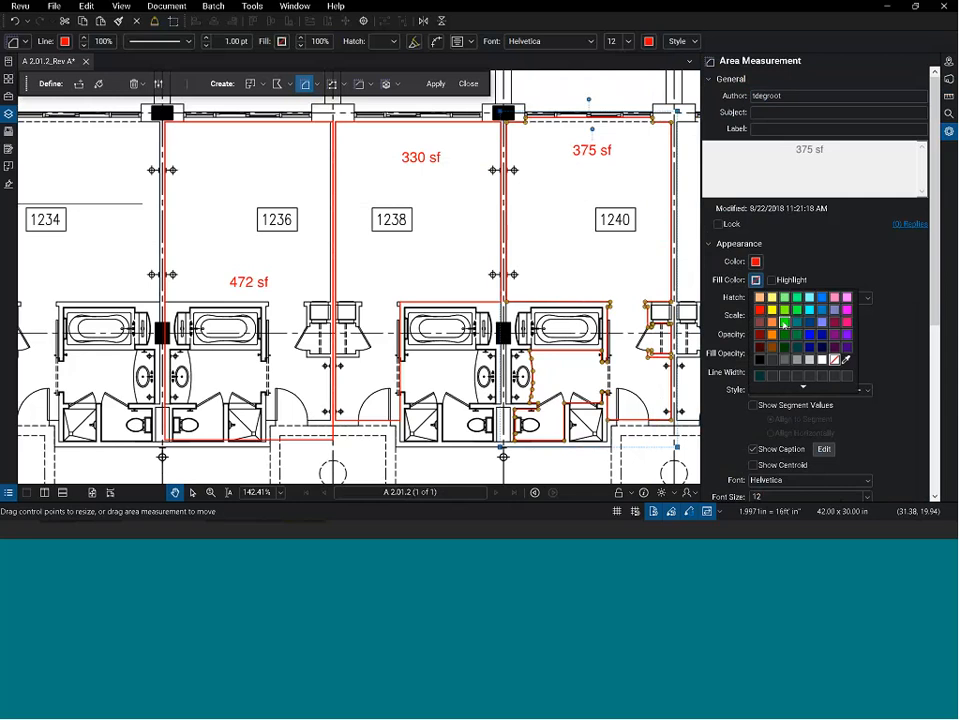
pyautogui.click(785, 346)
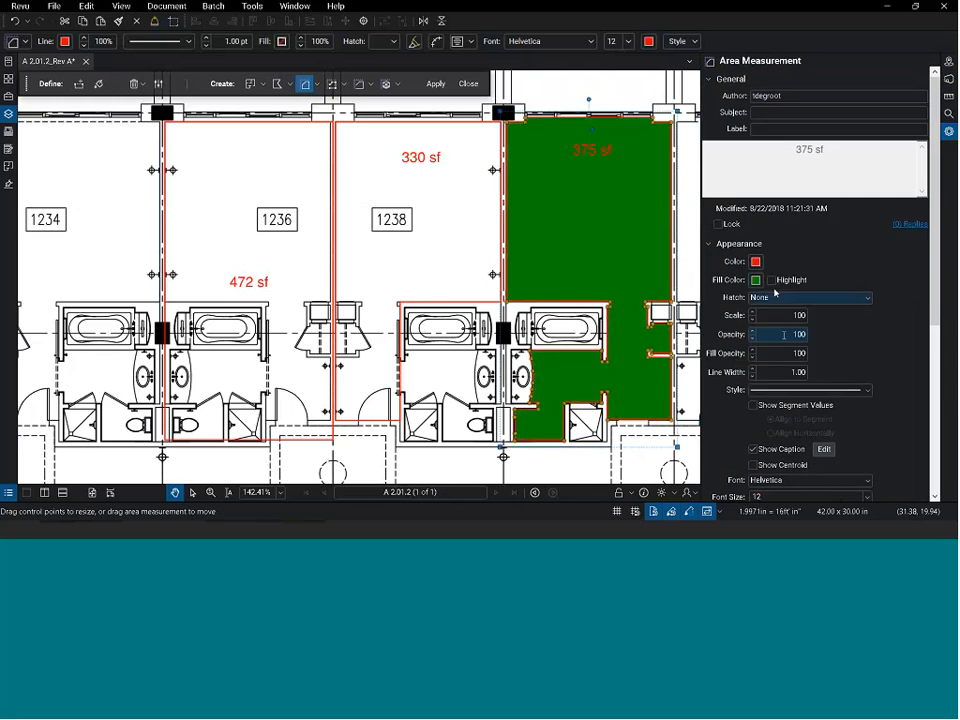
pyautogui.click(771, 280)
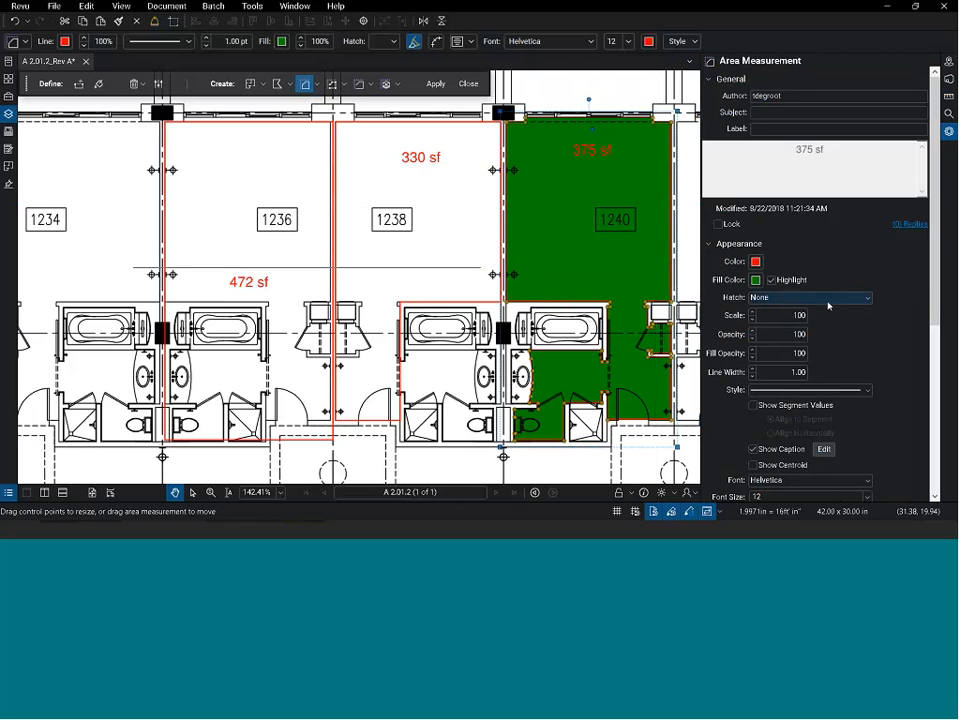
# Step: Apply the Diagonal Brick hatch to the area measurement of room 1240, set its scale to 50 and deselect it
pyautogui.click(866, 299)
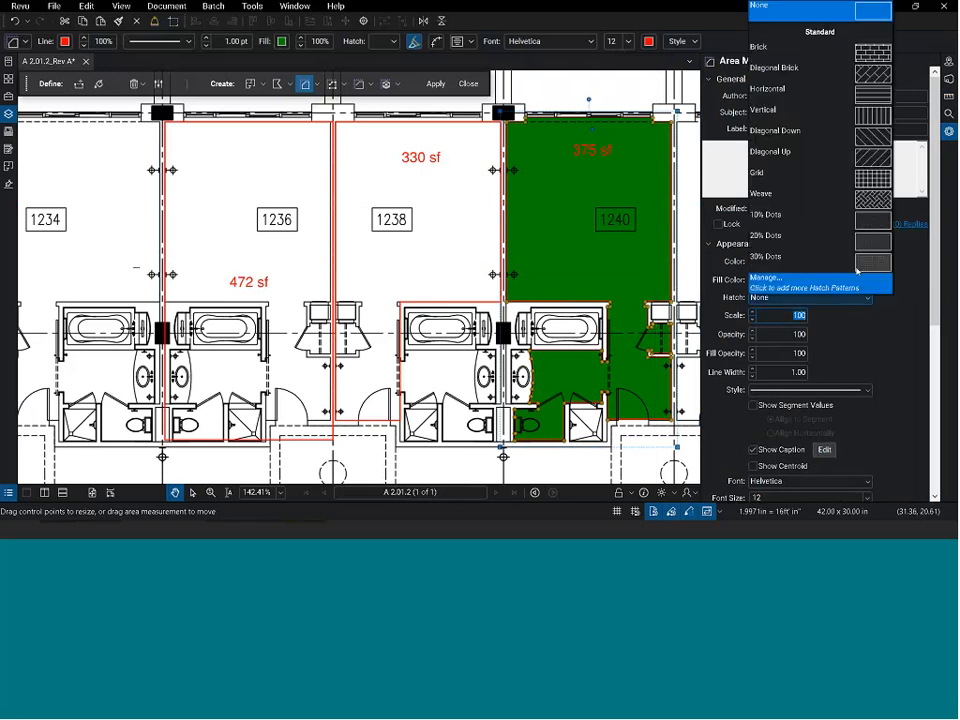
pyautogui.click(868, 74)
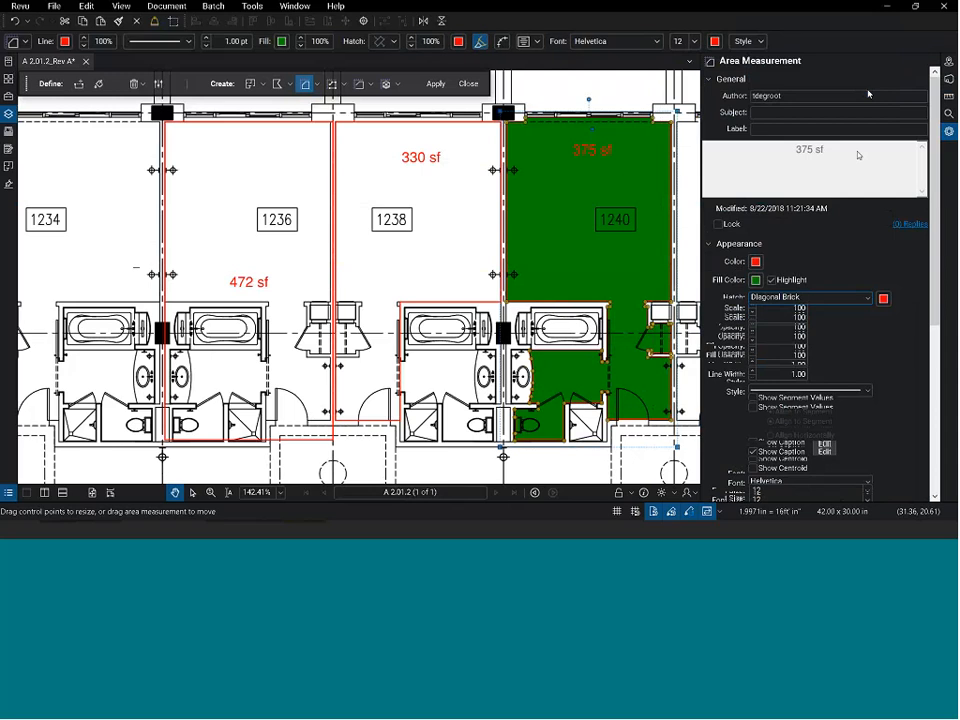
pyautogui.click(753, 321)
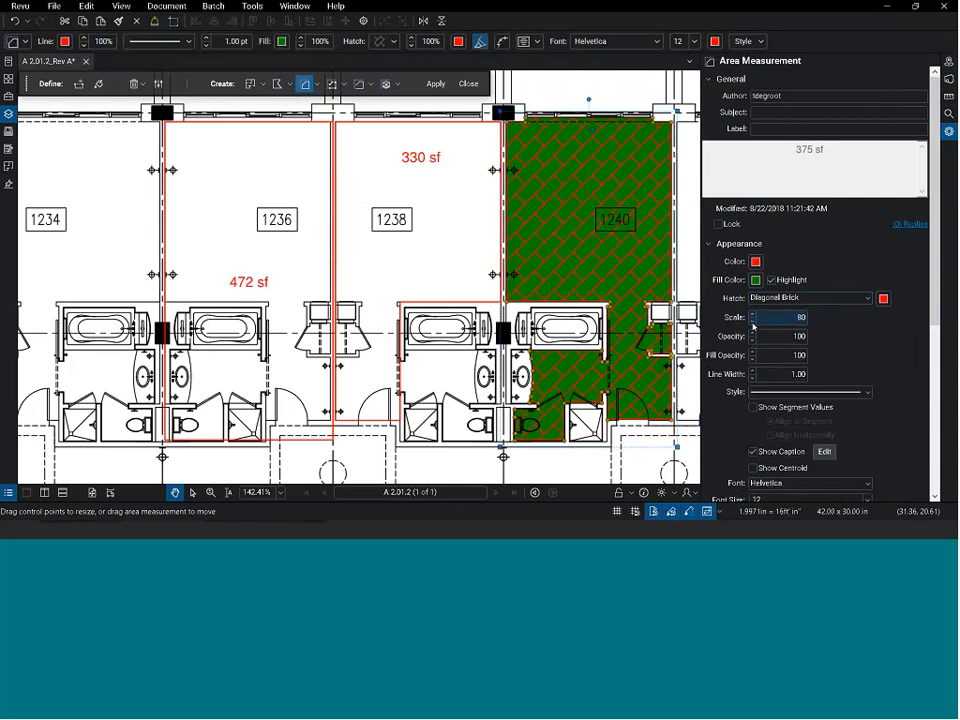
pyautogui.click(753, 321)
pyautogui.click(753, 321)
pyautogui.click(753, 321)
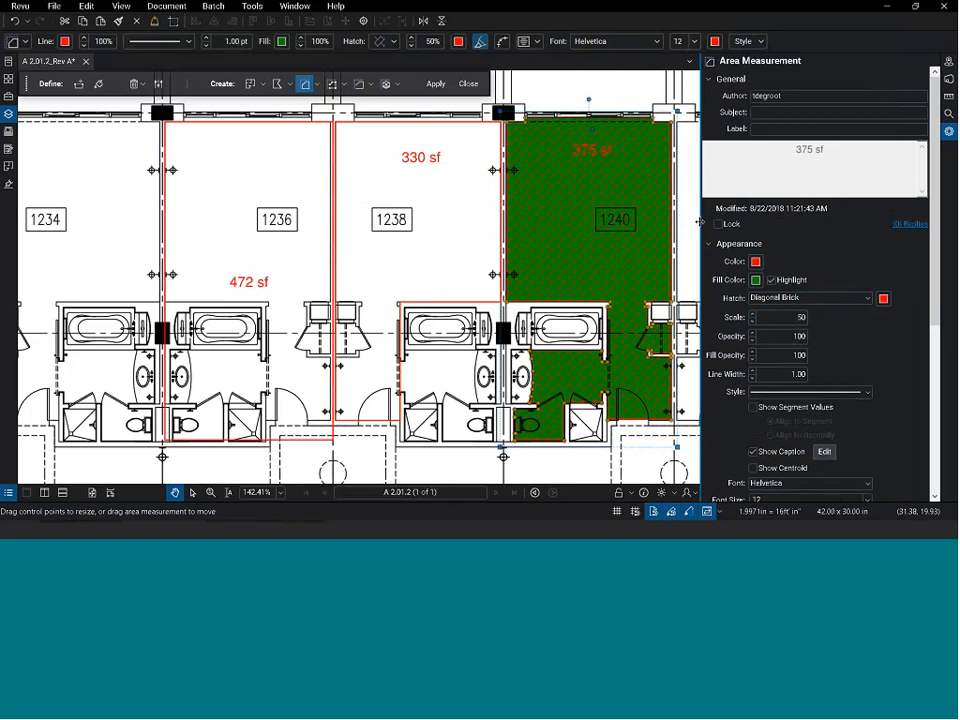
pyautogui.doubleClick(700, 221)
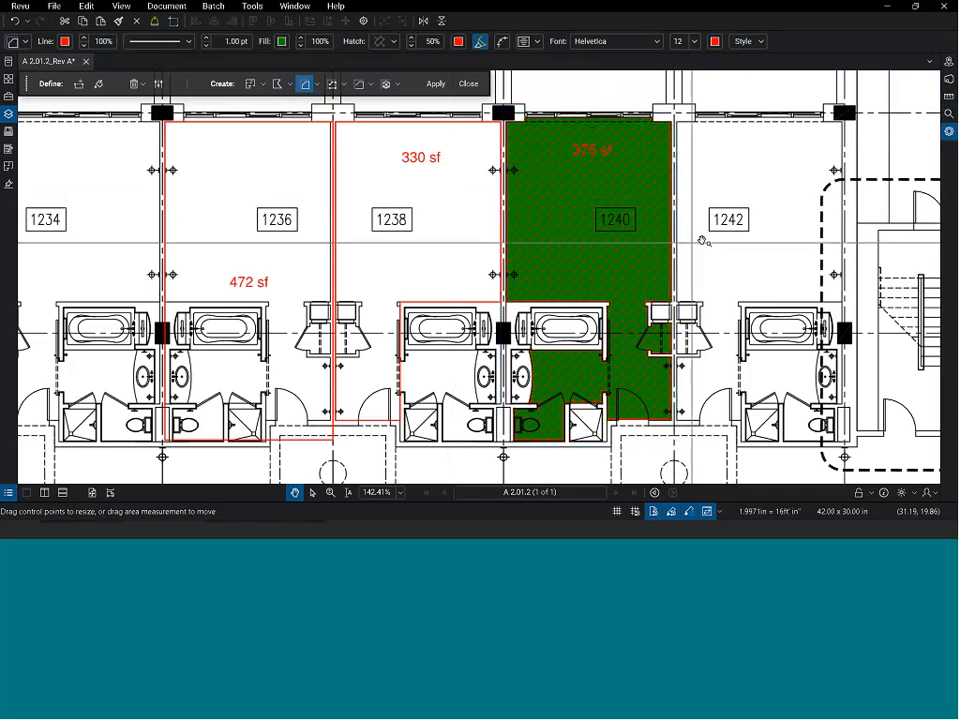
pyautogui.click(703, 241)
pyautogui.moveTo(707, 262); pyautogui.dragTo(719, 292)
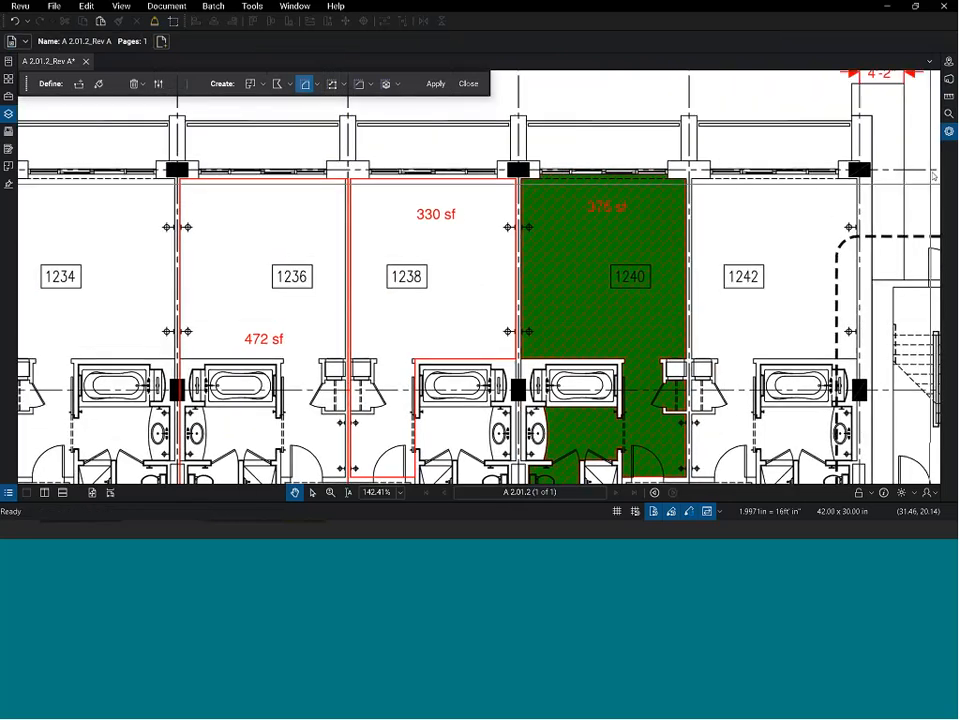
# Step: Draw a Polylength measurement about 32'-9" along the corridor from near grid 25, turning about 19'-1" up into room 1234
pyautogui.click(949, 97)
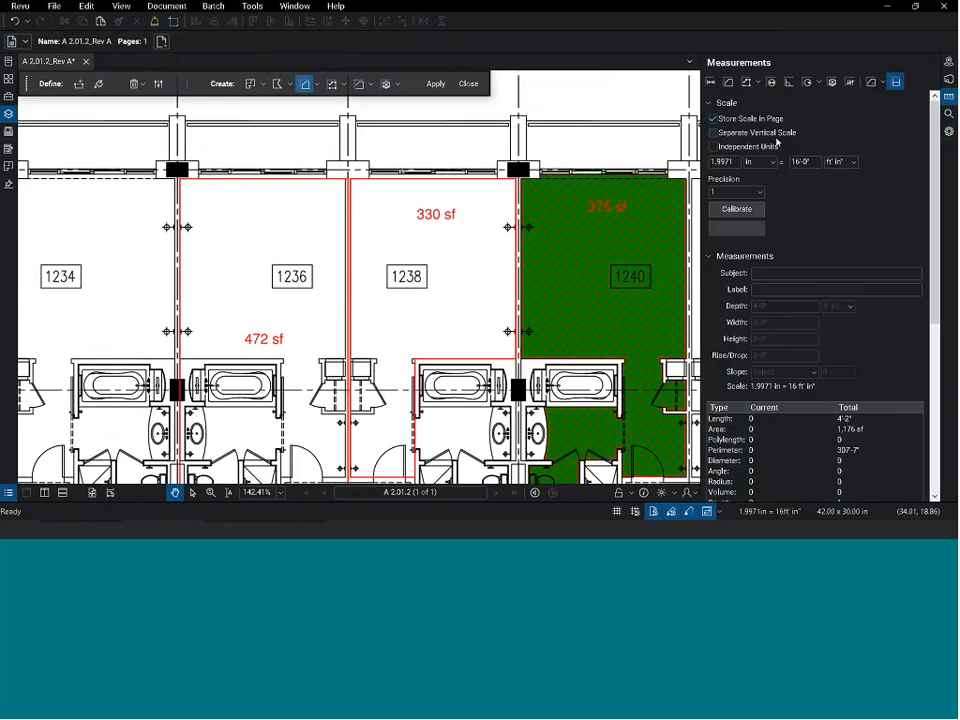
pyautogui.click(758, 82)
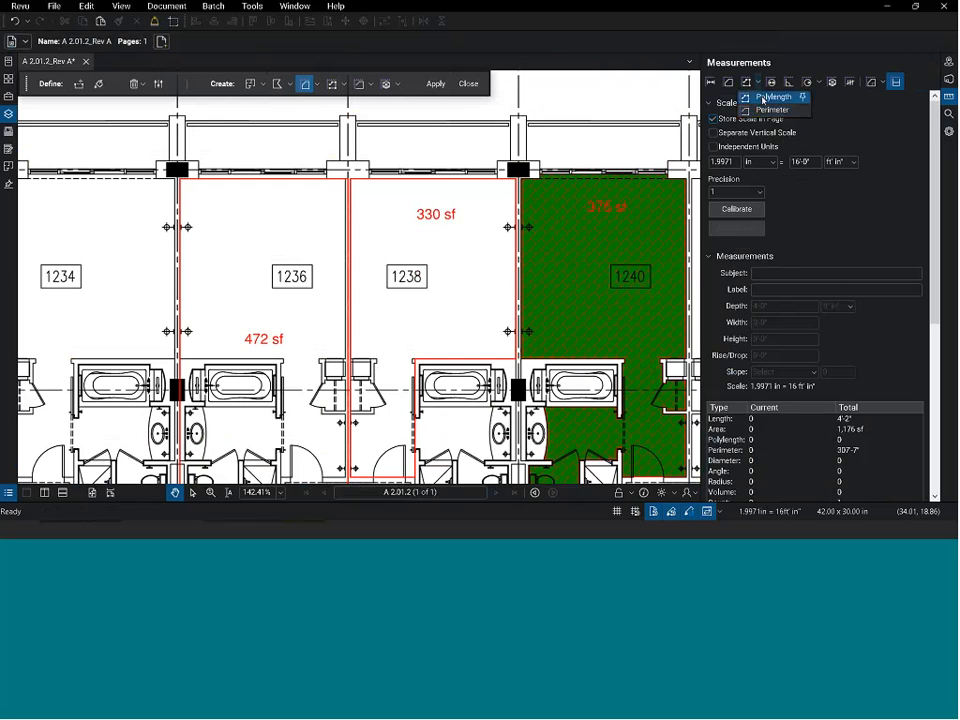
pyautogui.click(768, 110)
pyautogui.scroll(-2, 467, 188)
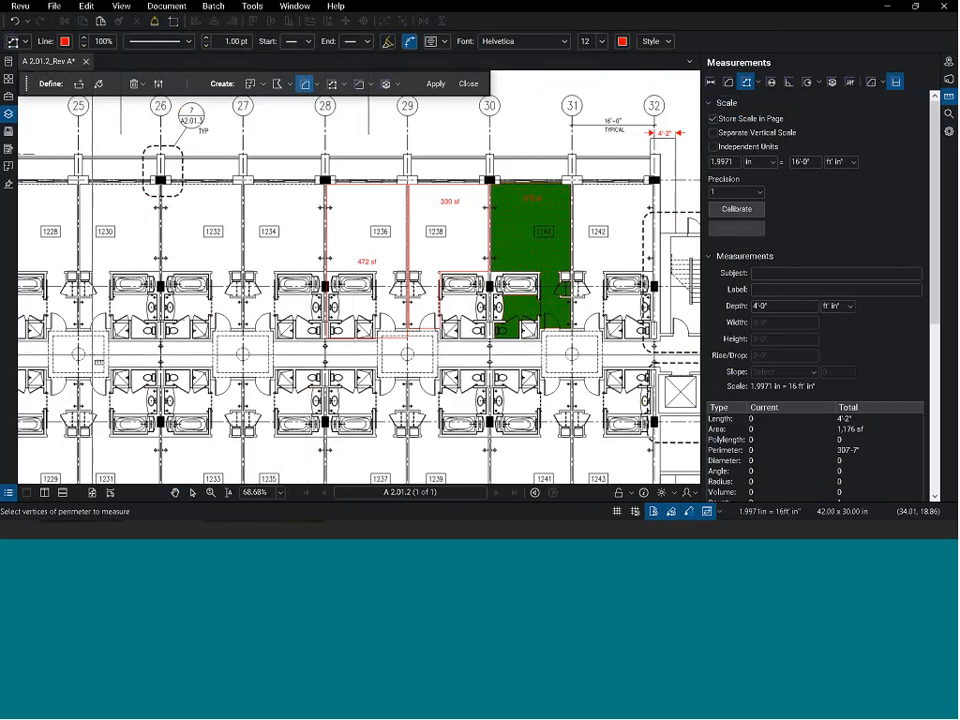
pyautogui.click(79, 354)
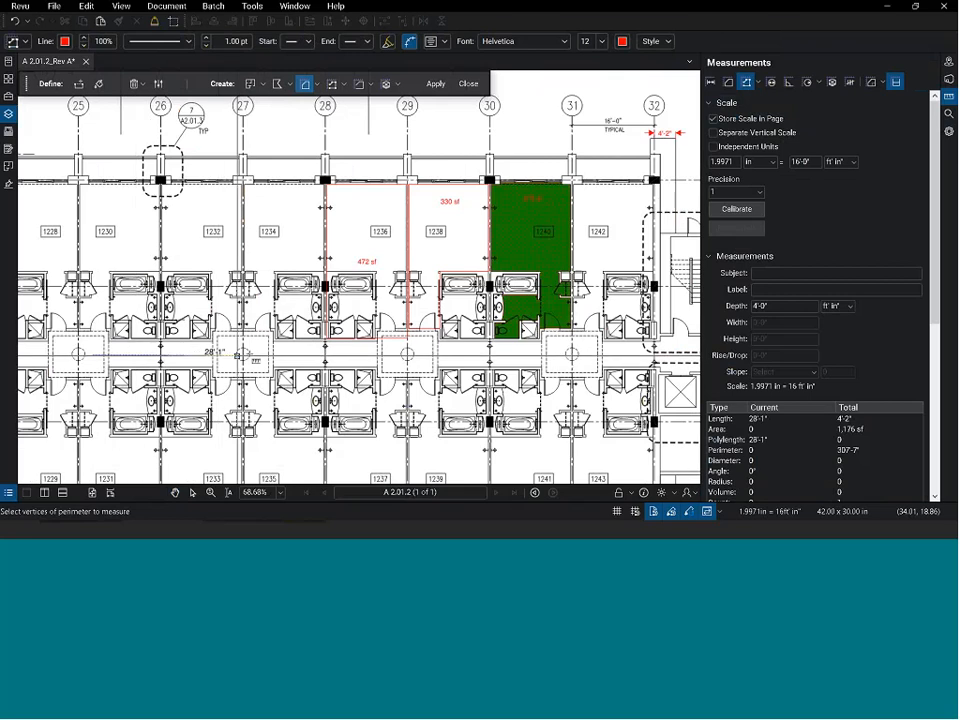
pyautogui.click(285, 352)
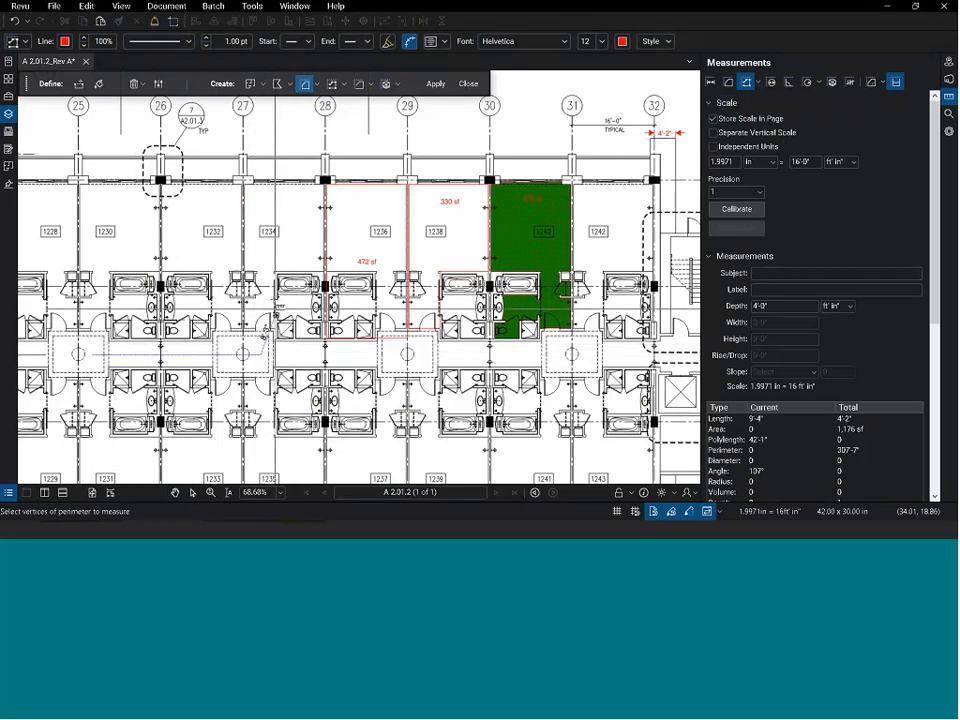
pyautogui.click(262, 258)
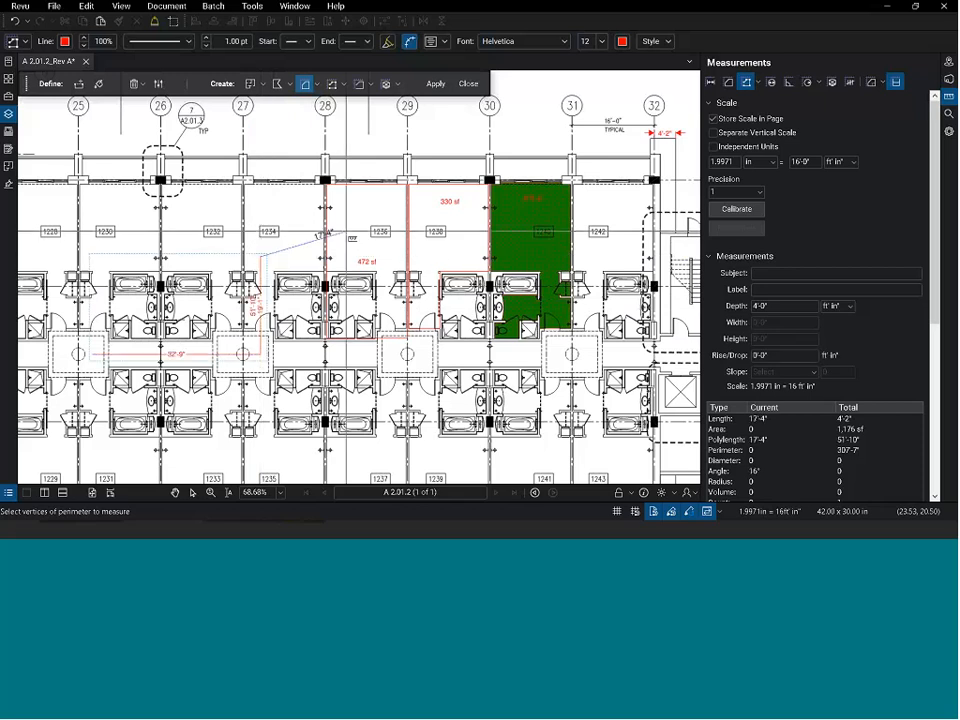
pyautogui.press('Escape')
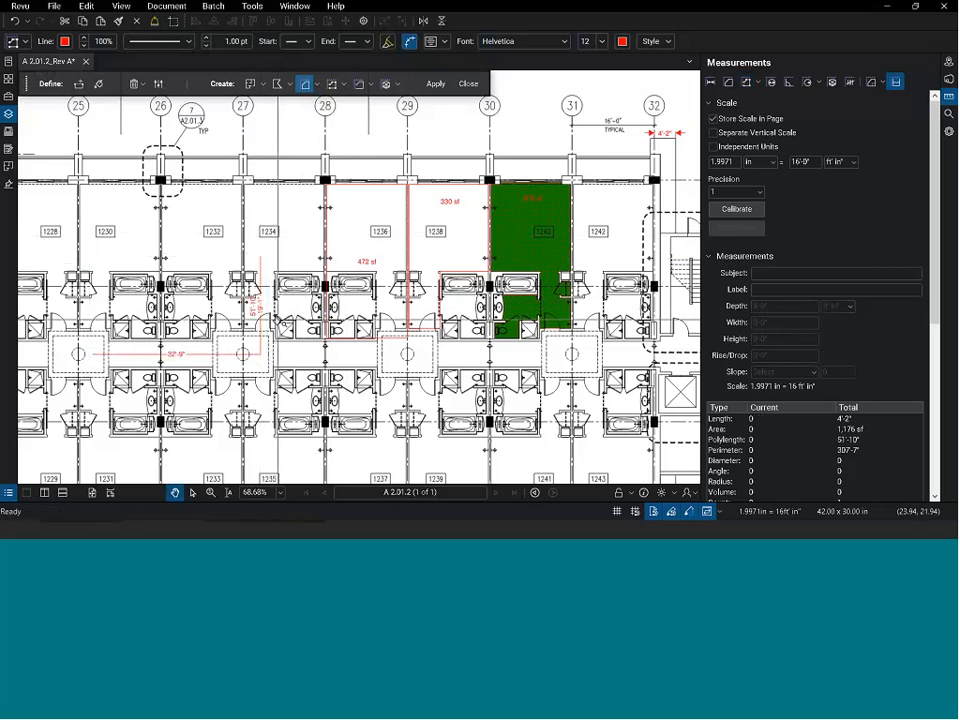
# Step: Set the Rise/Drop of the corridor polylength measurement to 4'-0" and deselect it
pyautogui.scroll(2, 170, 305)
pyautogui.click(256, 298)
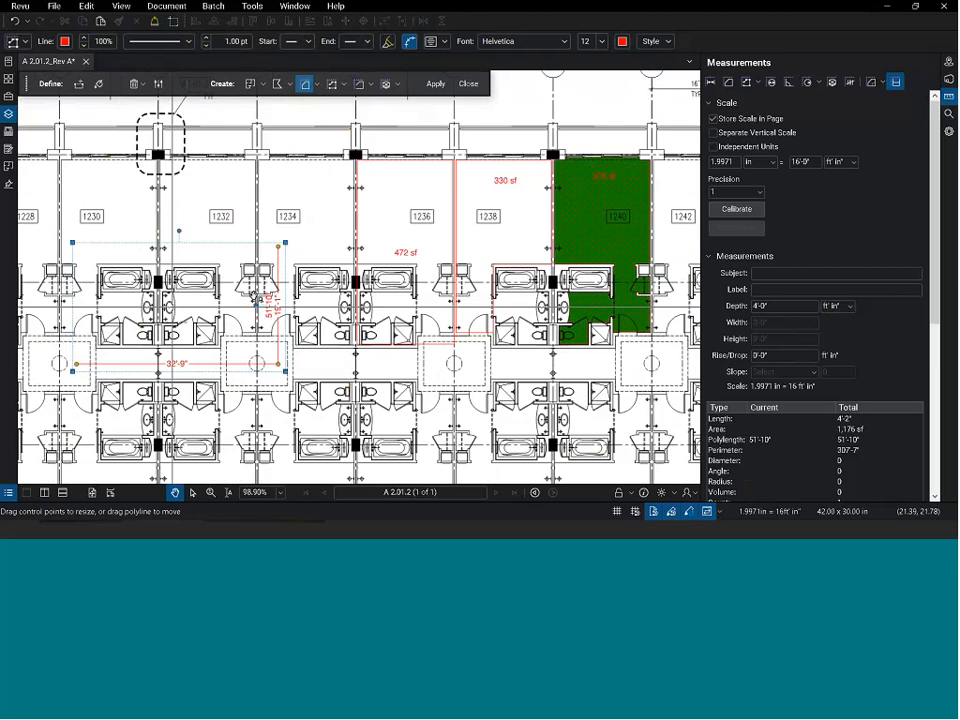
pyautogui.scroll(2, 265, 350)
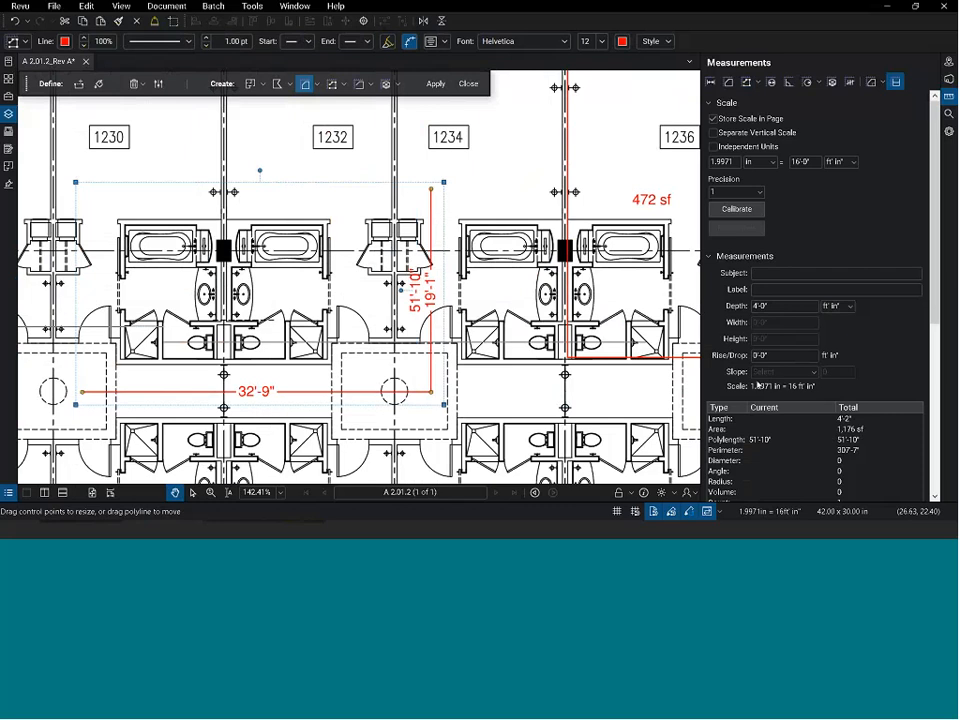
pyautogui.click(769, 359)
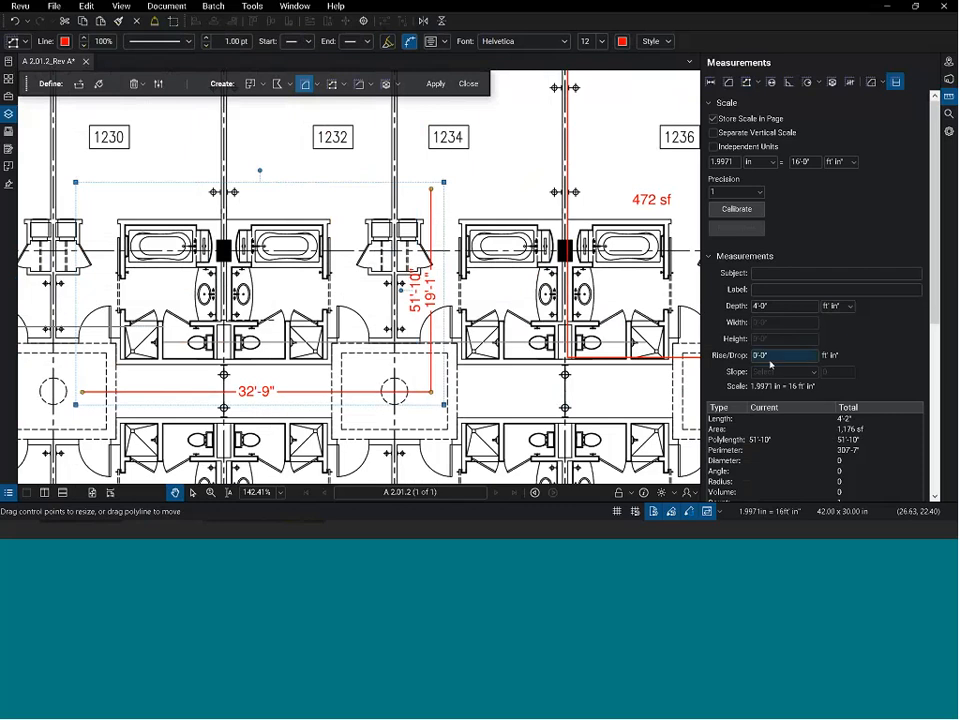
pyautogui.click(770, 356)
pyautogui.write('4')
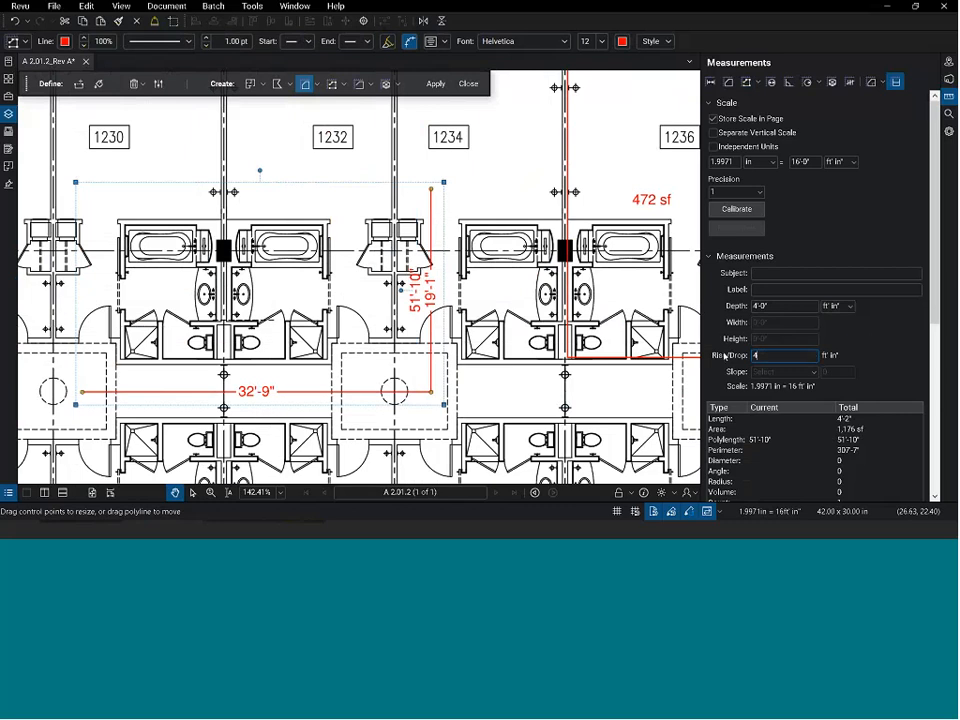
pyautogui.press('Return')
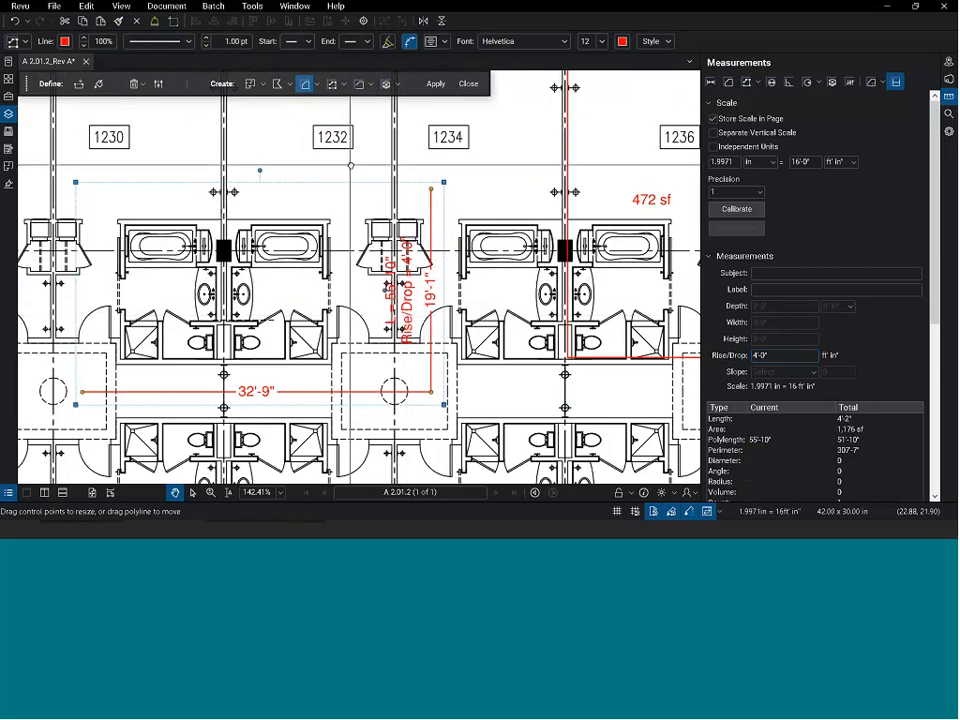
pyautogui.click(351, 165)
# Step: Bring the bathrooms of rooms 1239 and 1241 into view and open the visual search for the current page
pyautogui.scroll(-4, 351, 165)
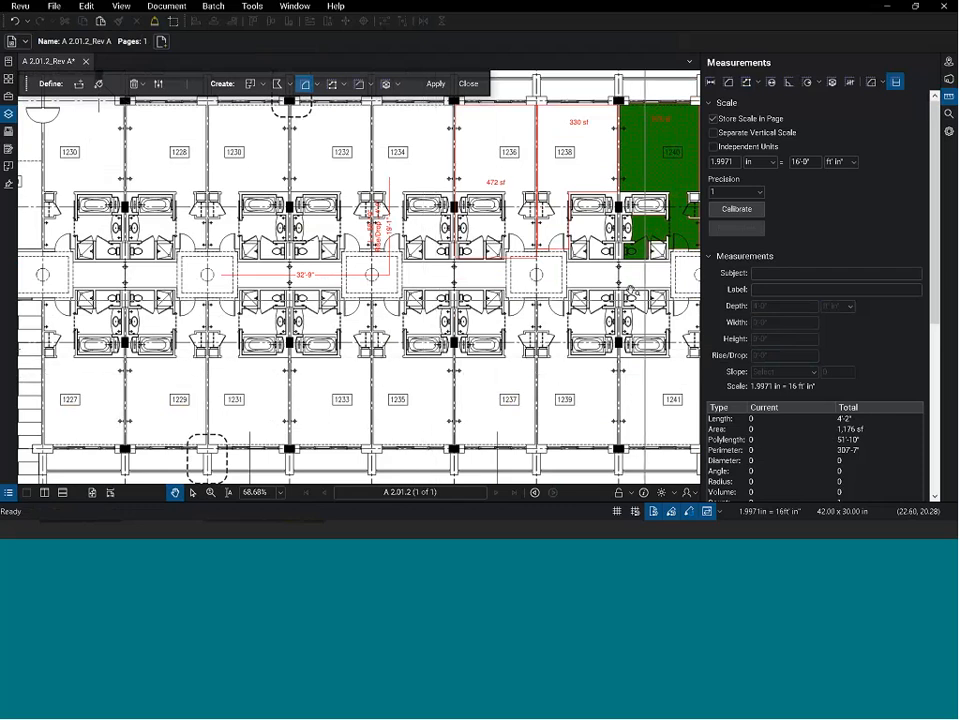
pyautogui.moveTo(469, 270); pyautogui.dragTo(366, 244)
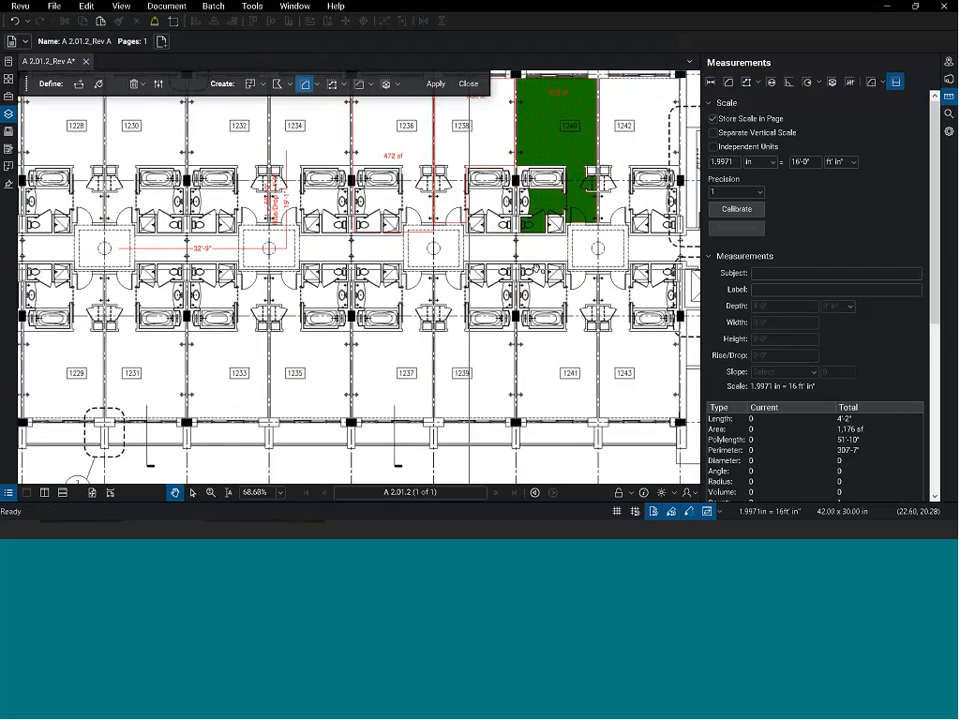
pyautogui.scroll(5, 537, 268)
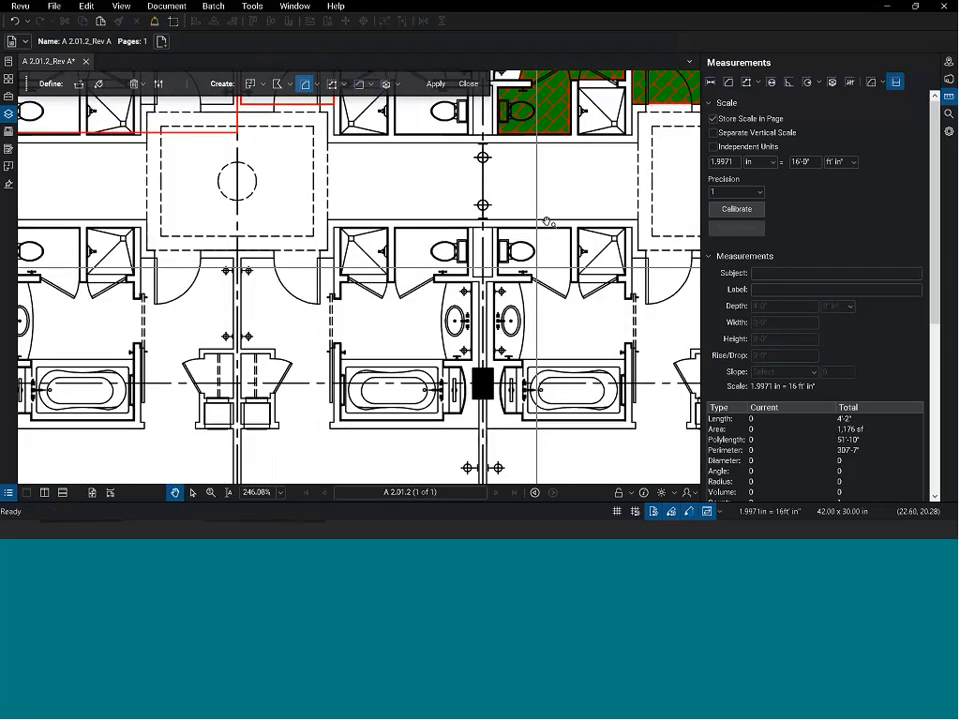
pyautogui.scroll(2, 547, 221)
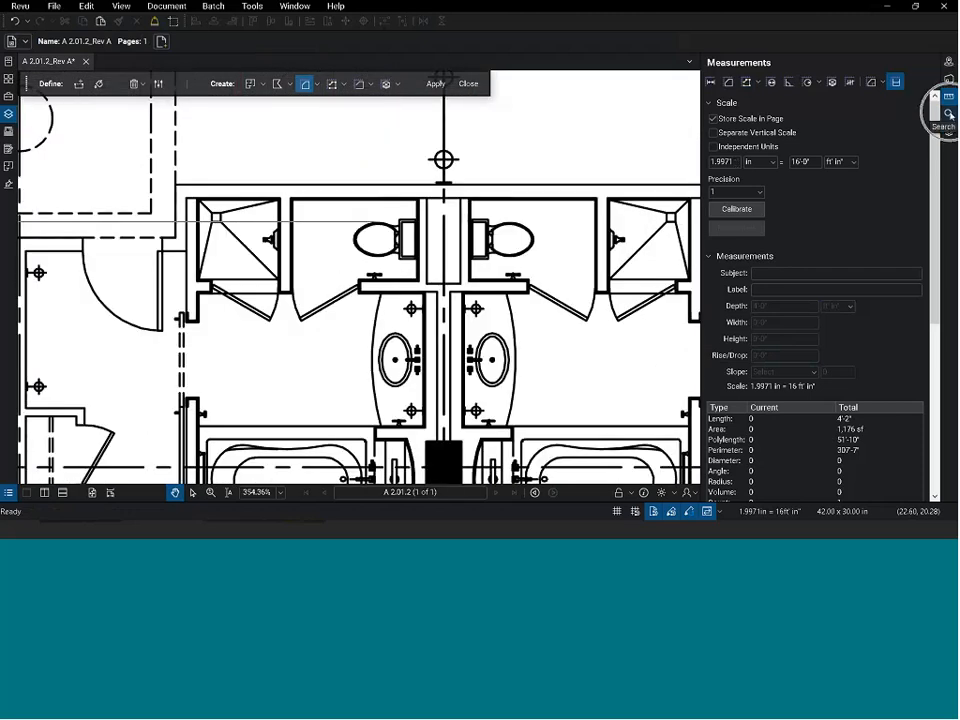
pyautogui.click(949, 114)
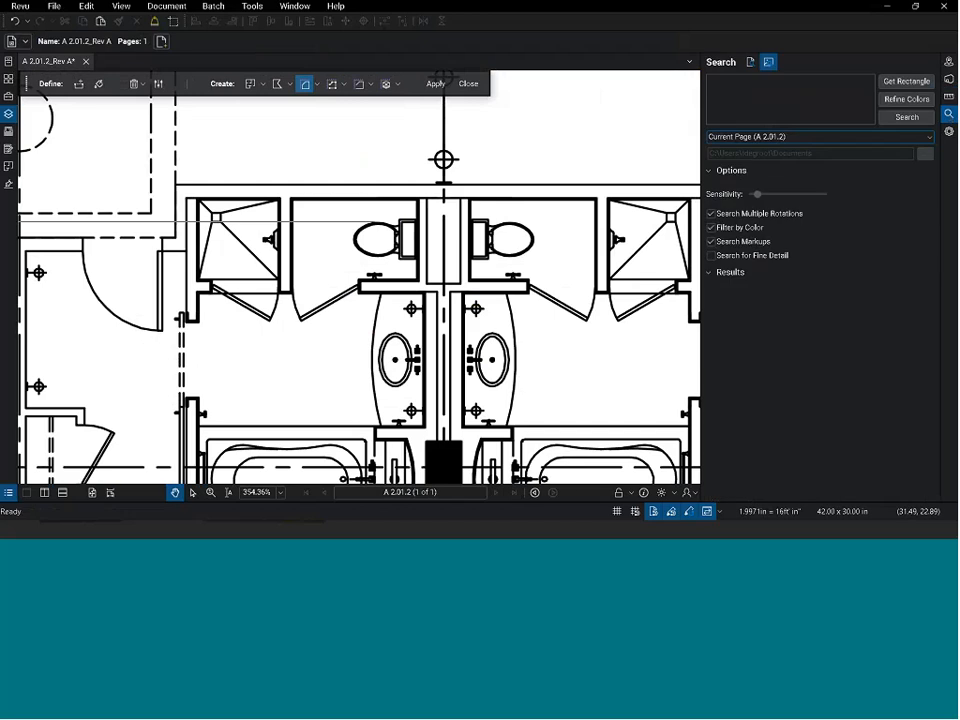
# Step: Try to capture a bathroom sink symbol as the visual search image
pyautogui.click(905, 84)
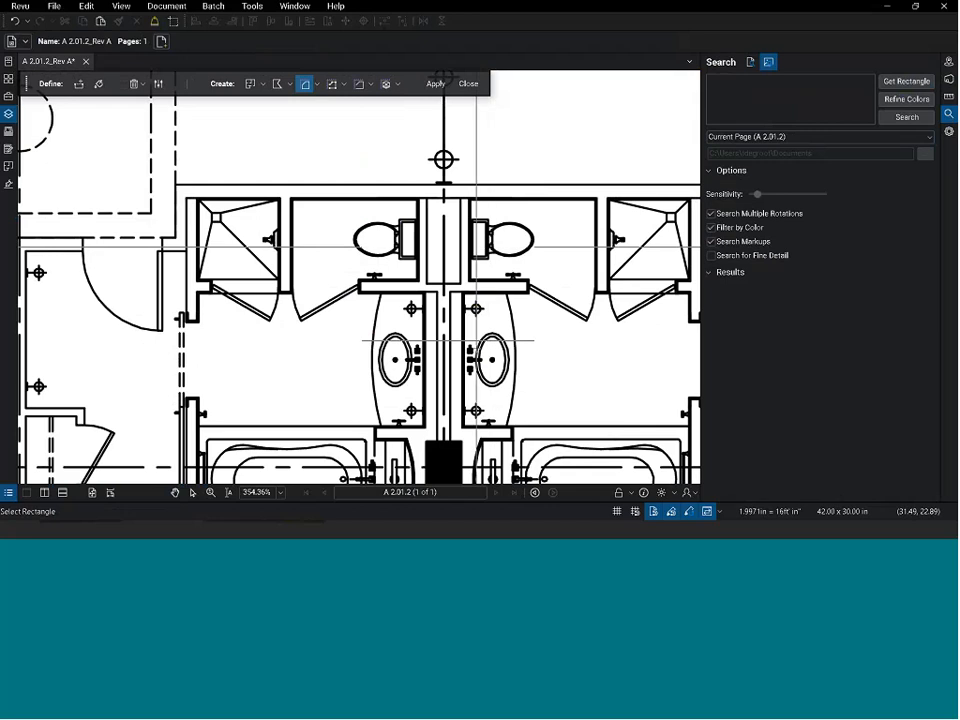
pyautogui.scroll(5, 476, 345)
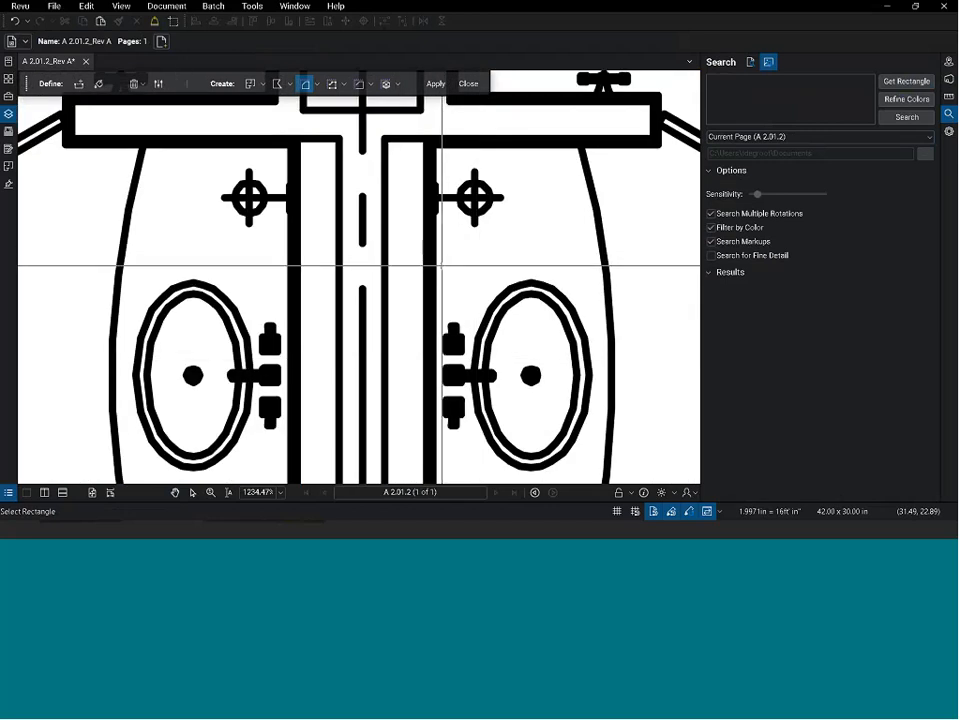
pyautogui.moveTo(441, 265)
pyautogui.mouseDown()
pyautogui.moveTo(532, 433)
pyautogui.moveTo(602, 481)
pyautogui.moveTo(582, 266)
pyautogui.moveTo(602, 236)
pyautogui.mouseUp()
pyautogui.scroll(2, 602, 236)
pyautogui.scroll(-15, 604, 235)
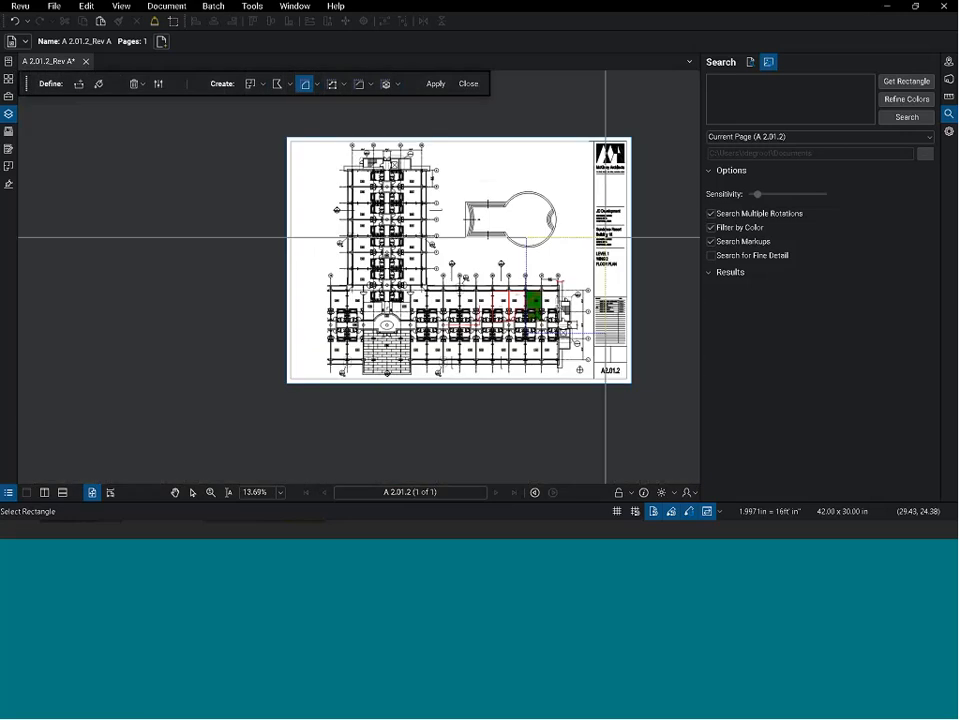
pyautogui.scroll(1, 542, 320)
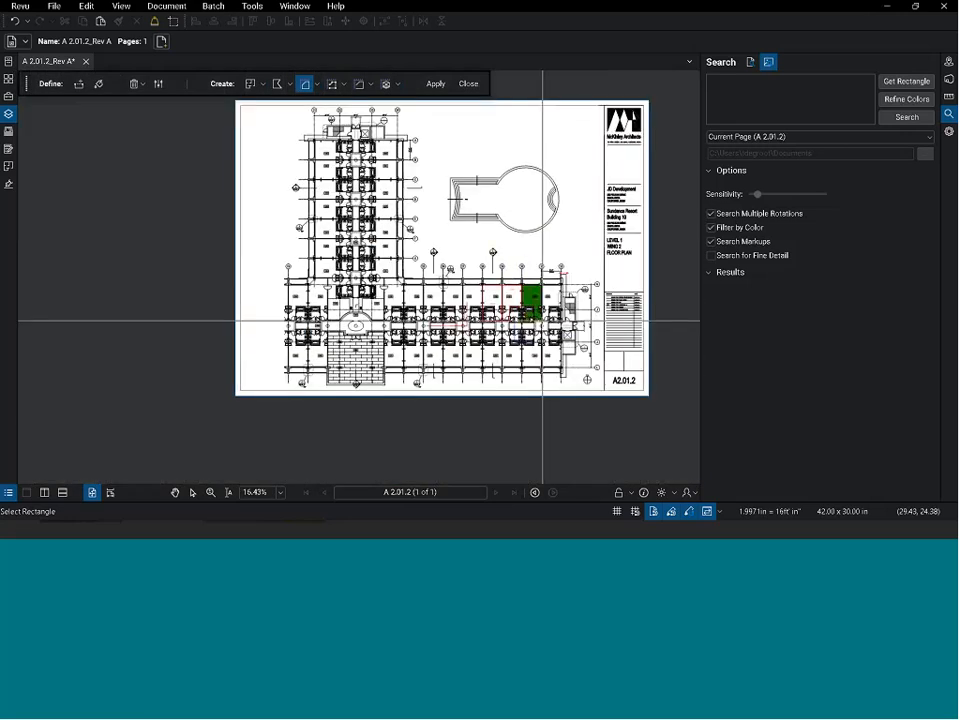
pyautogui.scroll(5, 542, 320)
pyautogui.click(542, 320)
# Step: Capture the sink and faucet in room 1241's bathroom as the search image and search the current page for matching symbols
pyautogui.scroll(2, 542, 320)
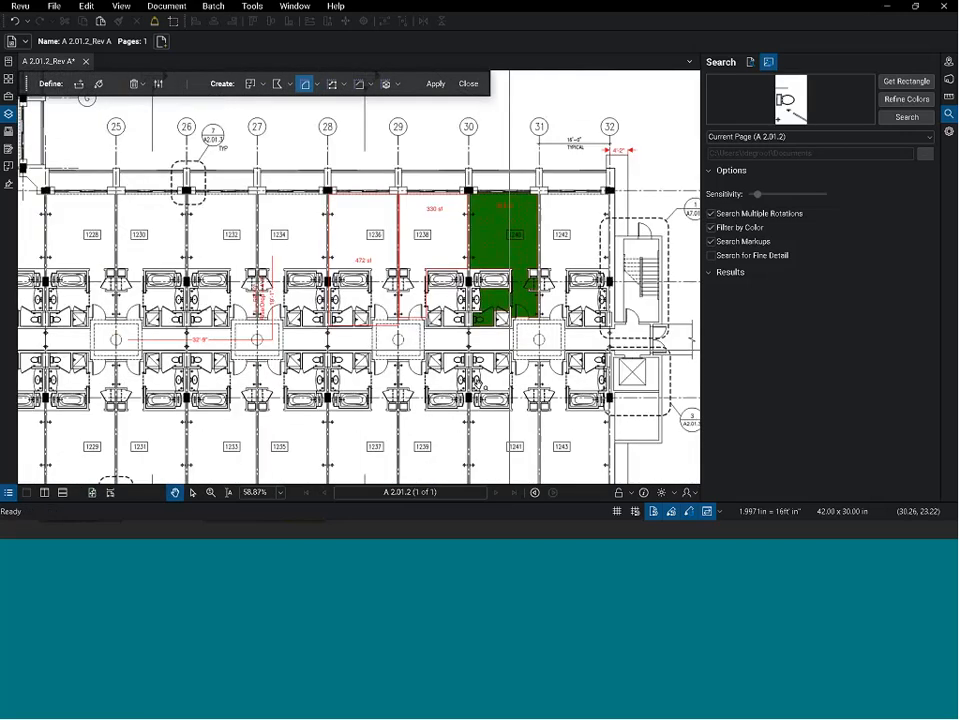
pyautogui.scroll(5, 477, 382)
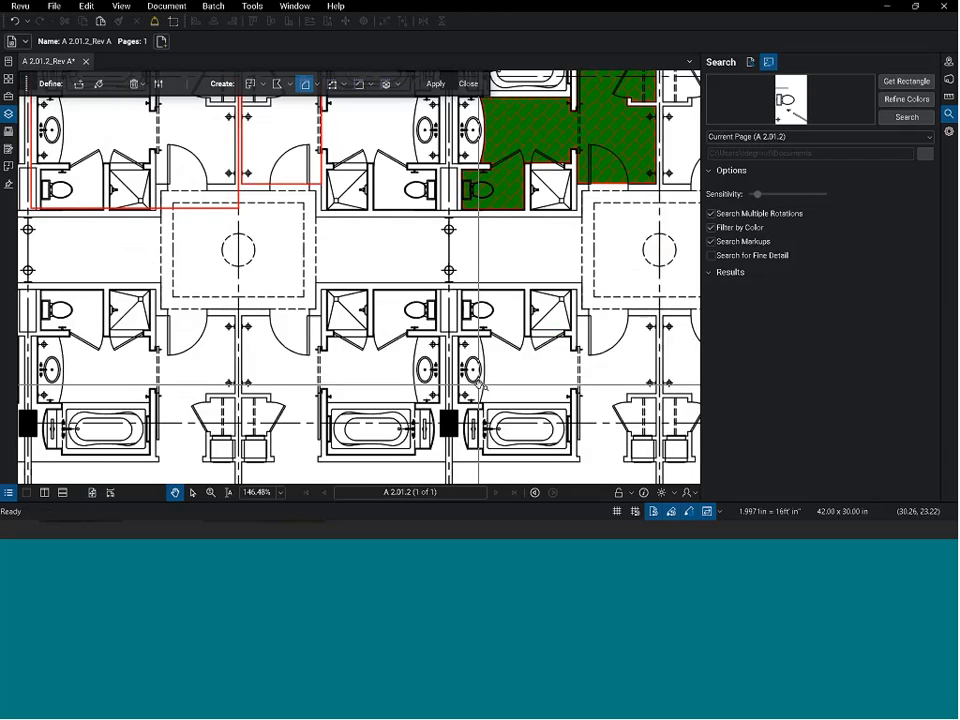
pyautogui.scroll(5, 477, 382)
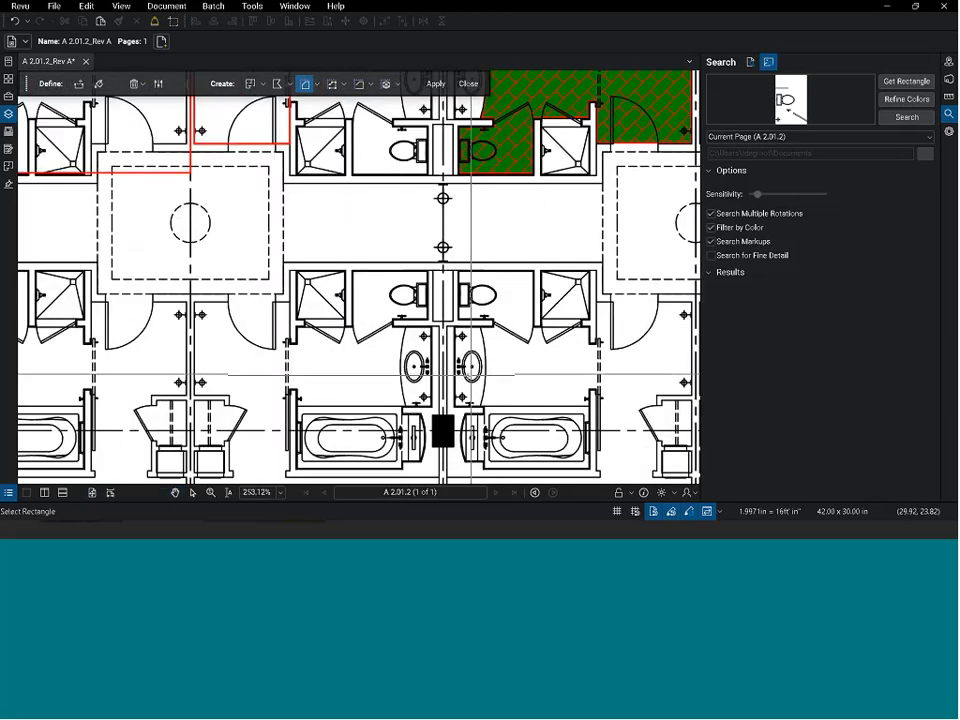
pyautogui.scroll(3, 468, 377)
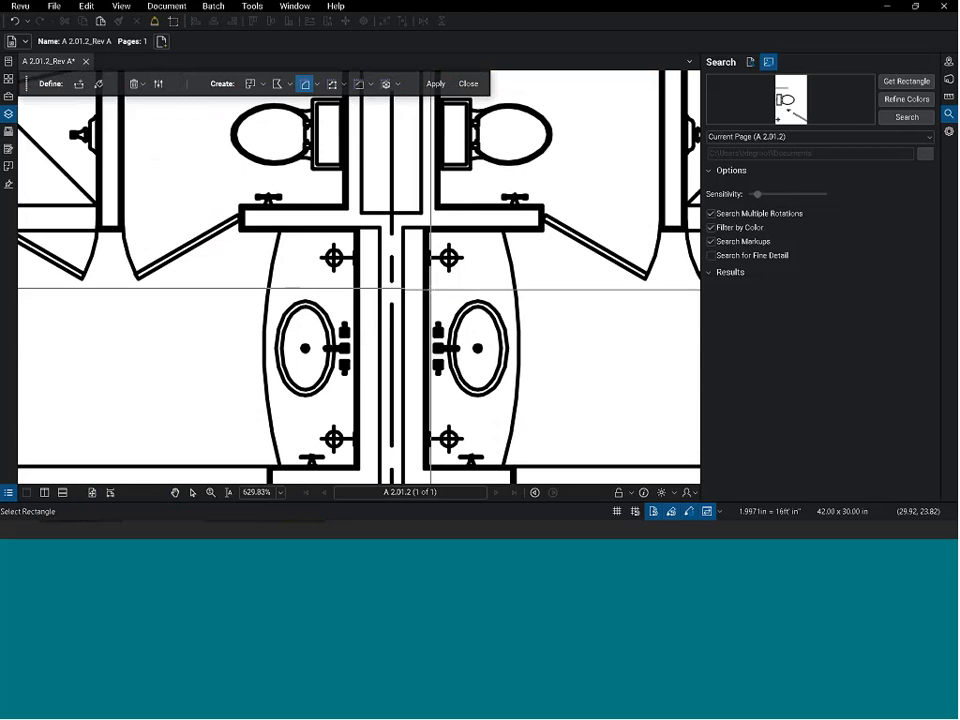
pyautogui.moveTo(487, 363); pyautogui.dragTo(508, 400)
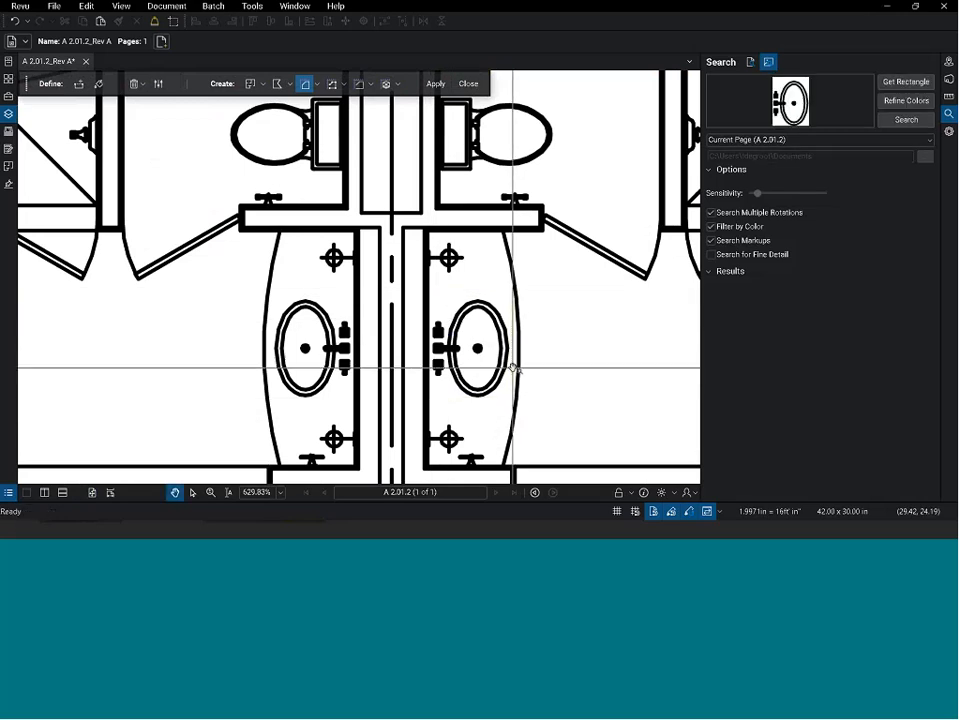
pyautogui.click(890, 121)
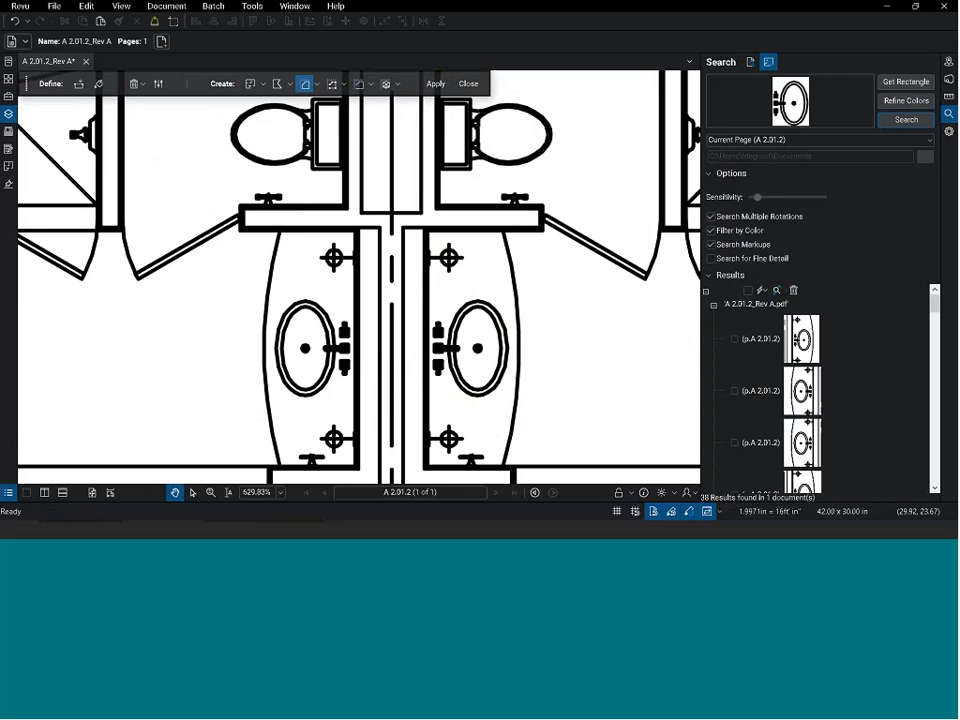
# Step: Browse the visual search results and jump to two of the matching sinks on the plan
pyautogui.moveTo(937, 307); pyautogui.dragTo(926, 382)
pyautogui.click(800, 378)
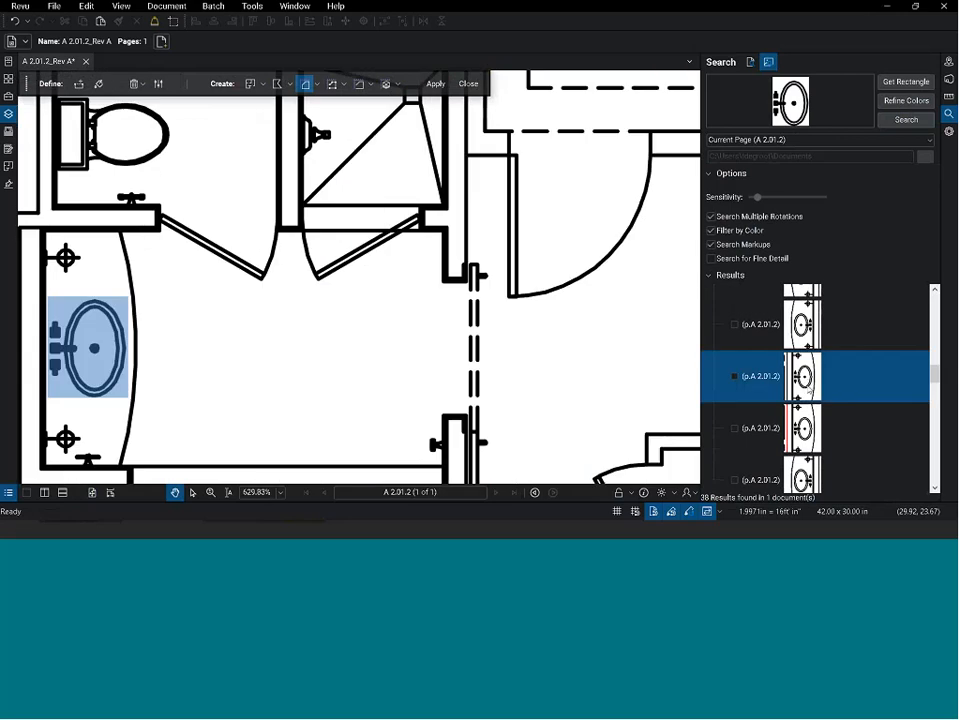
pyautogui.click(802, 470)
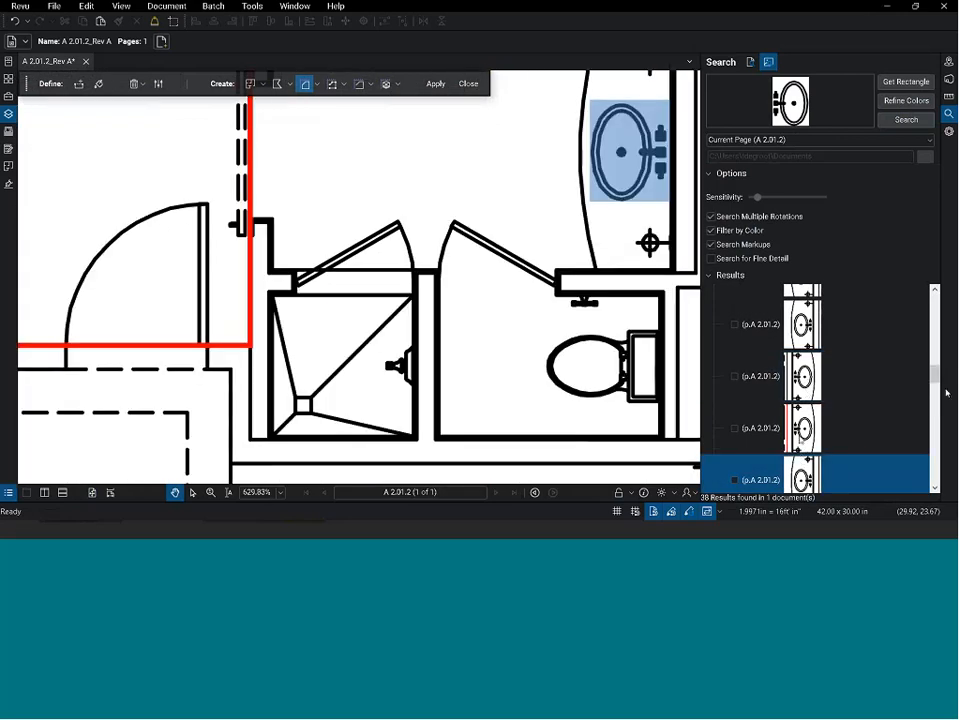
# Step: Check all visual search results and apply the built-in checkmark count measurement to the matching sinks
pyautogui.moveTo(936, 388); pyautogui.dragTo(934, 298)
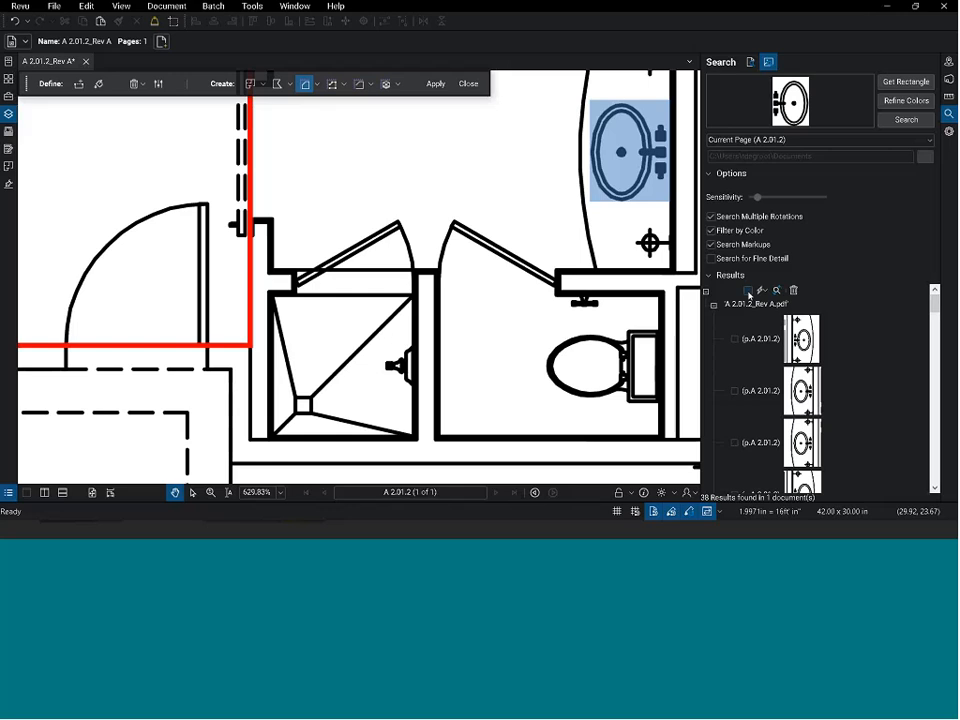
pyautogui.click(748, 291)
pyautogui.click(763, 290)
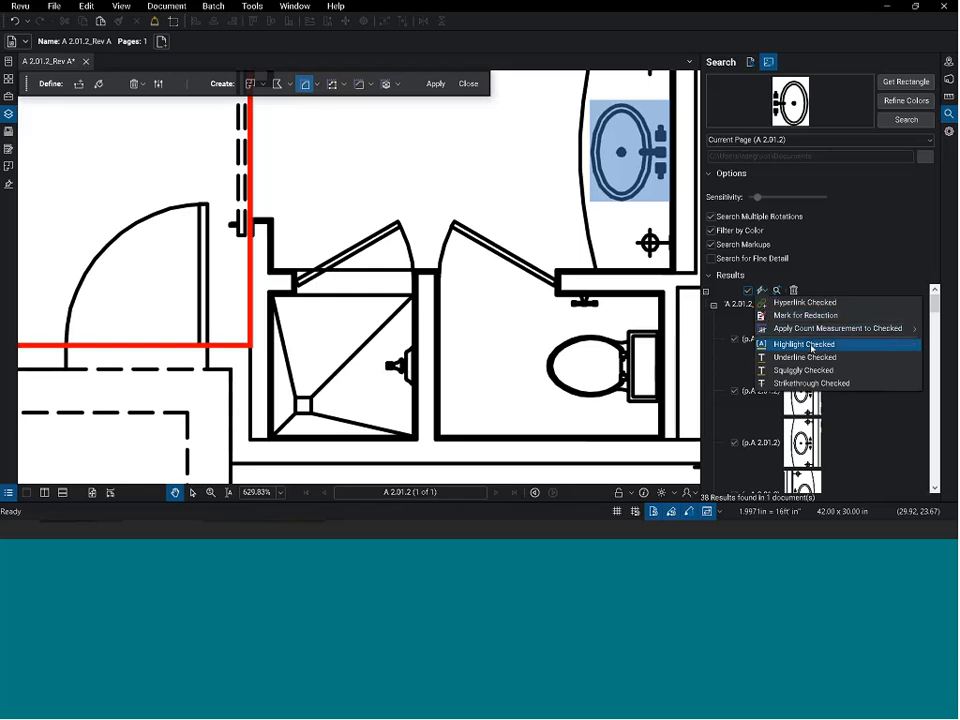
pyautogui.moveTo(811, 337)
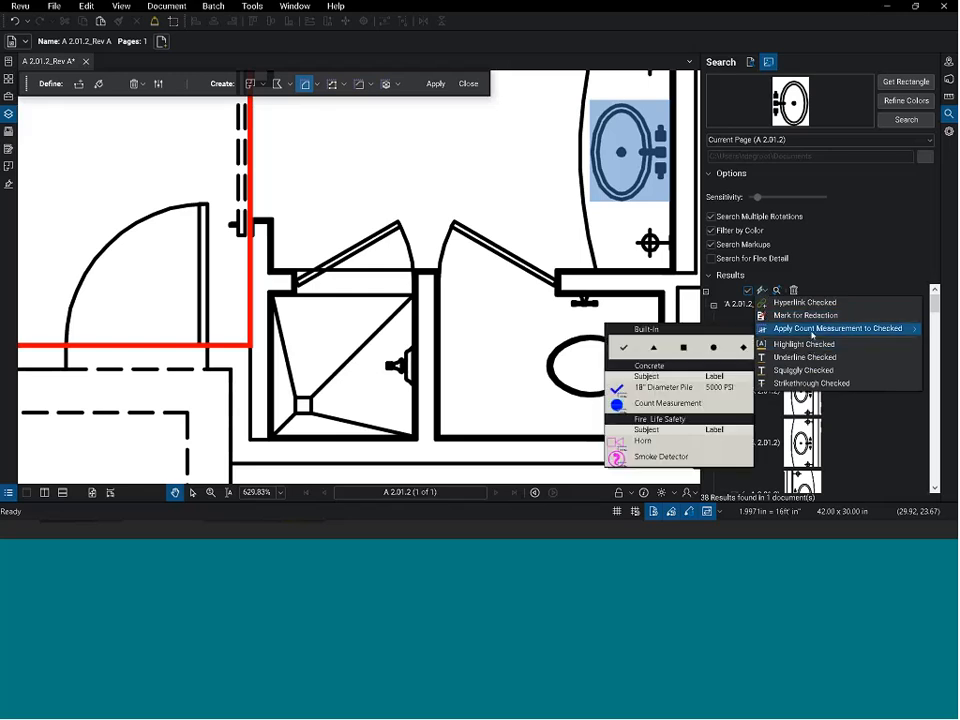
pyautogui.click(623, 352)
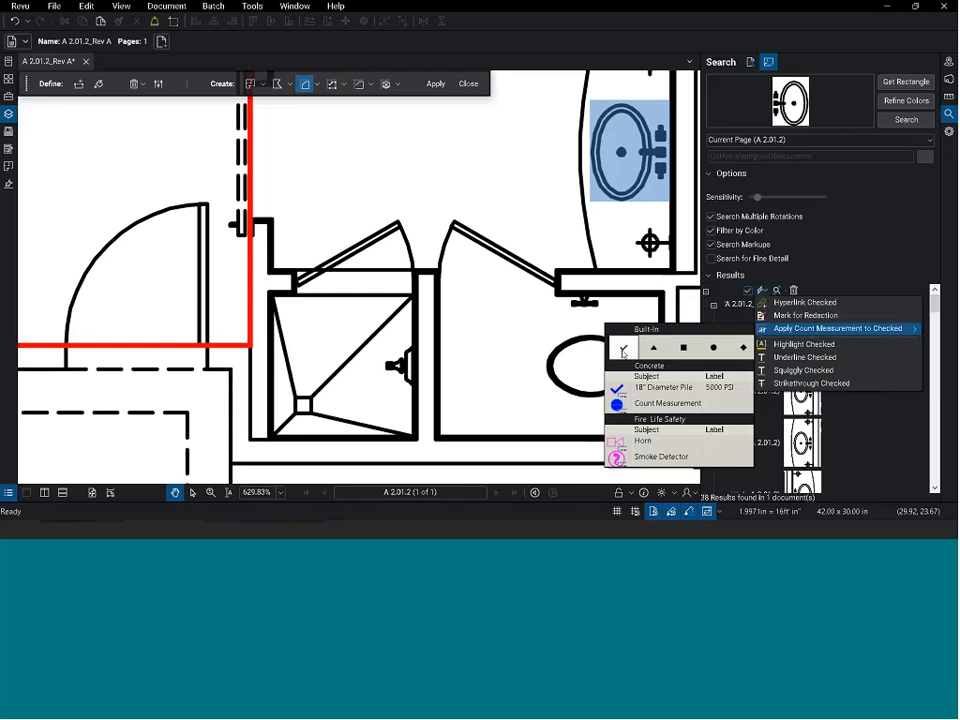
pyautogui.scroll(-3, 547, 313)
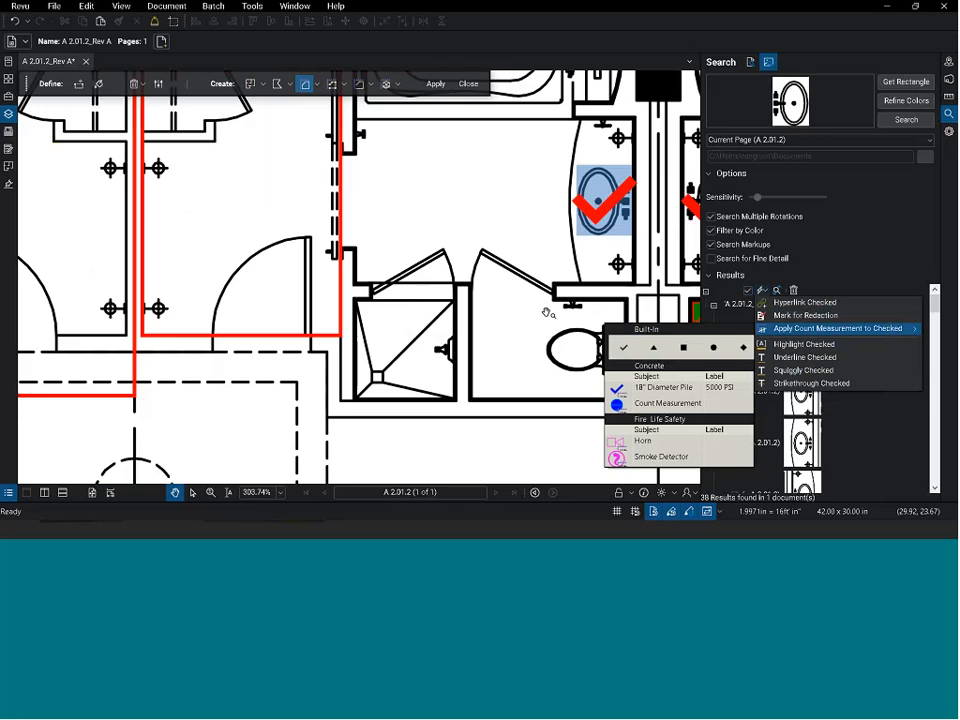
pyautogui.scroll(-2, 547, 313)
pyautogui.scroll(-3, 487, 313)
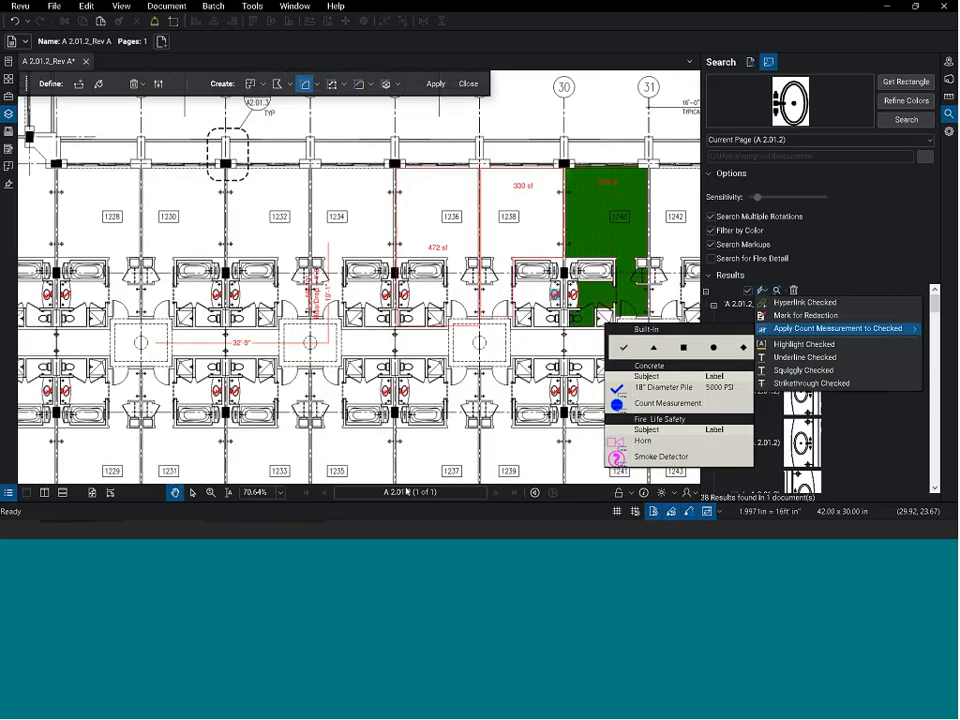
# Step: Look up the sink count measurement's entry in the Markups List, then close the list and deselect the markup
pyautogui.moveTo(408, 499); pyautogui.dragTo(411, 388)
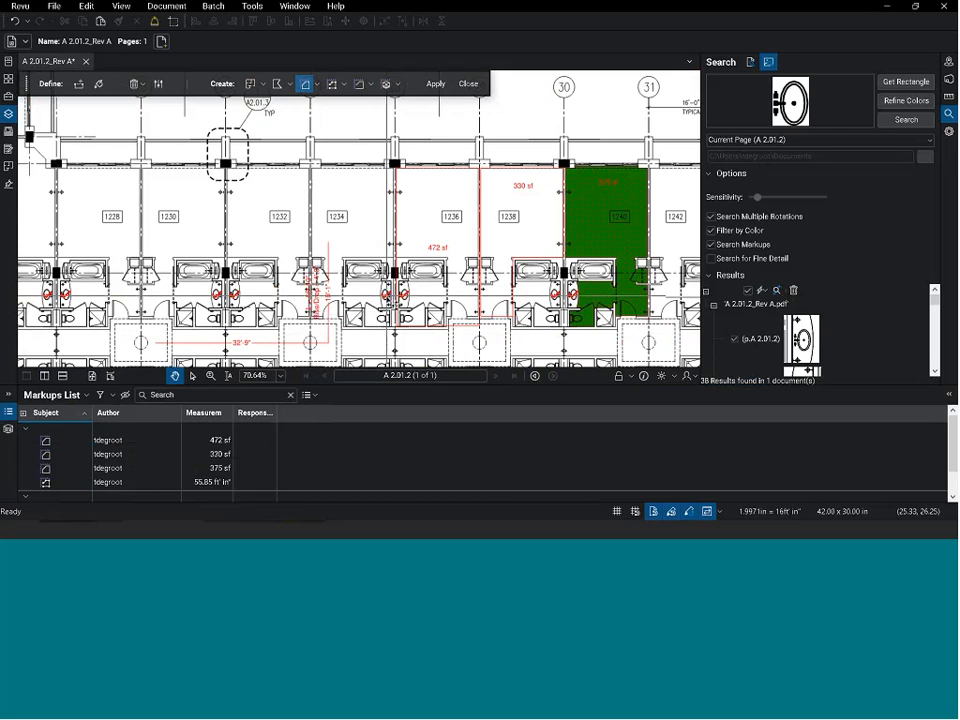
pyautogui.click(387, 296)
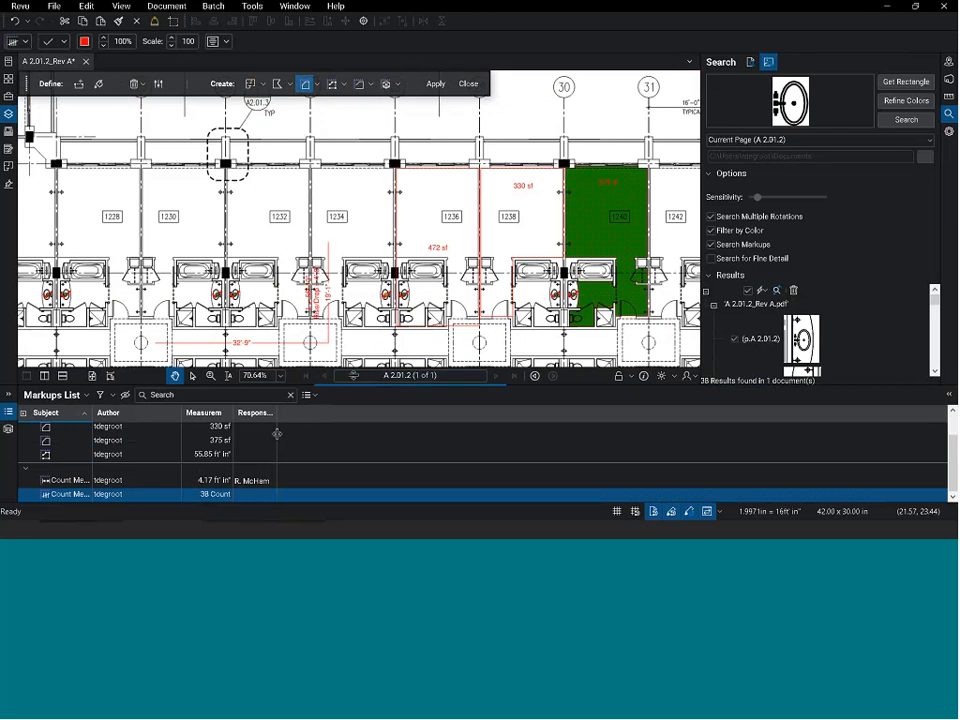
pyautogui.moveTo(354, 385); pyautogui.dragTo(354, 354)
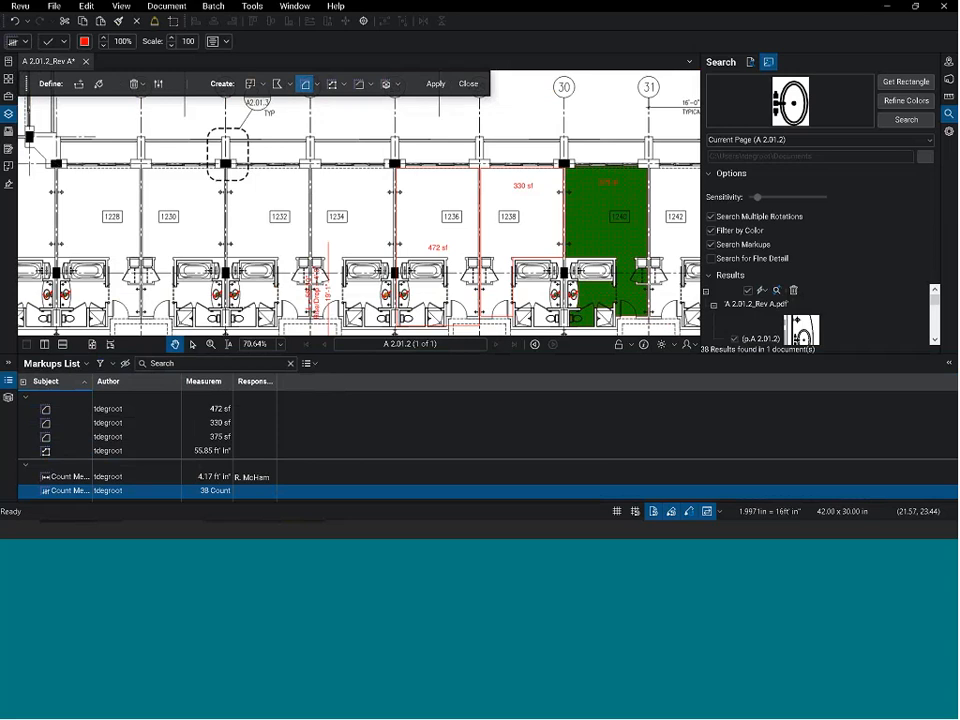
pyautogui.click(340, 354)
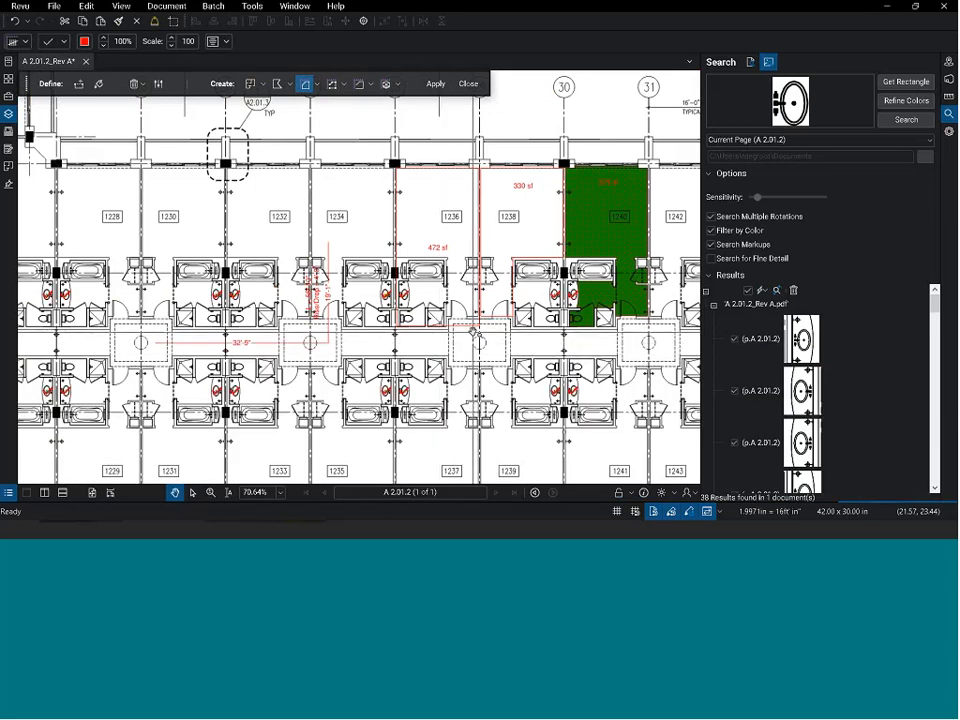
pyautogui.click(474, 329)
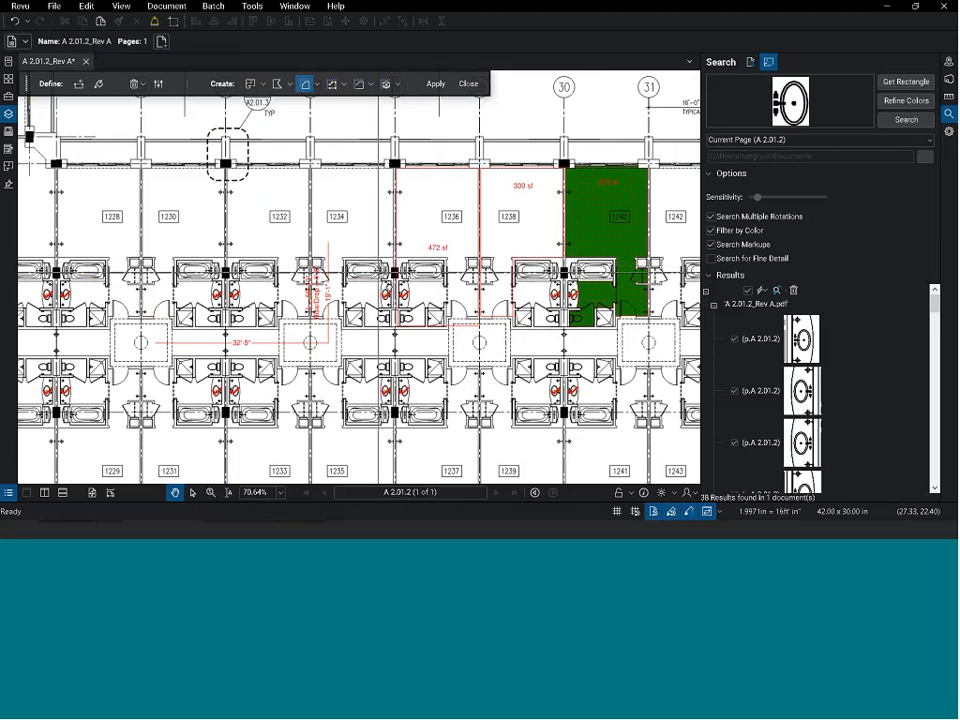
# Step: Take a snapshot of the sink and faucet in room 1232's bathroom and paste a copy into the open floor beside it
pyautogui.hscroll(-2, 368, 270)
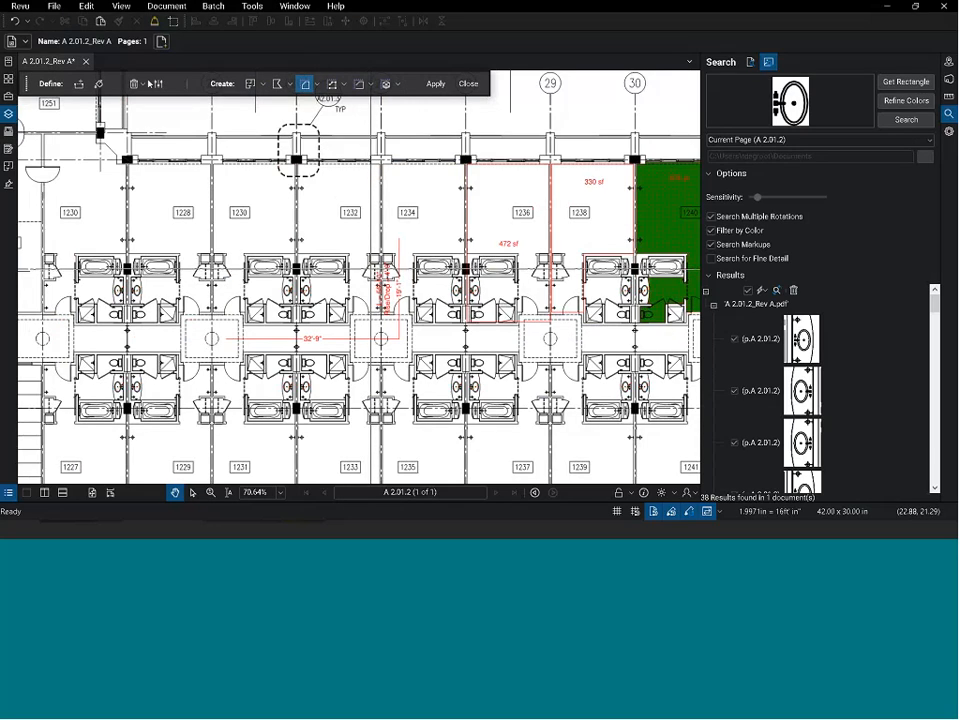
pyautogui.click(87, 7)
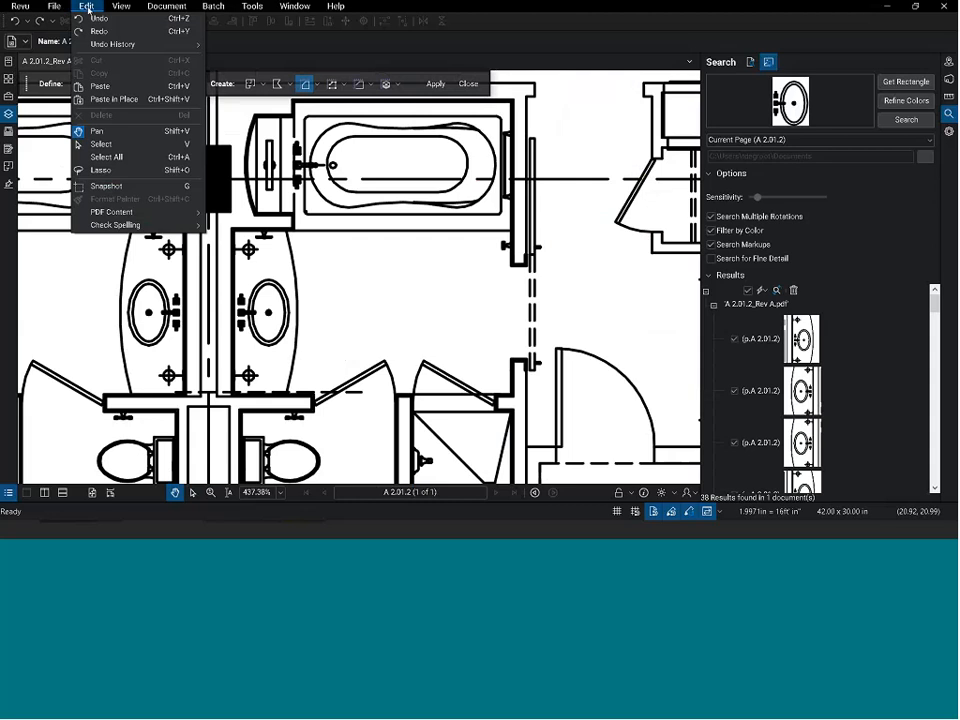
pyautogui.click(106, 186)
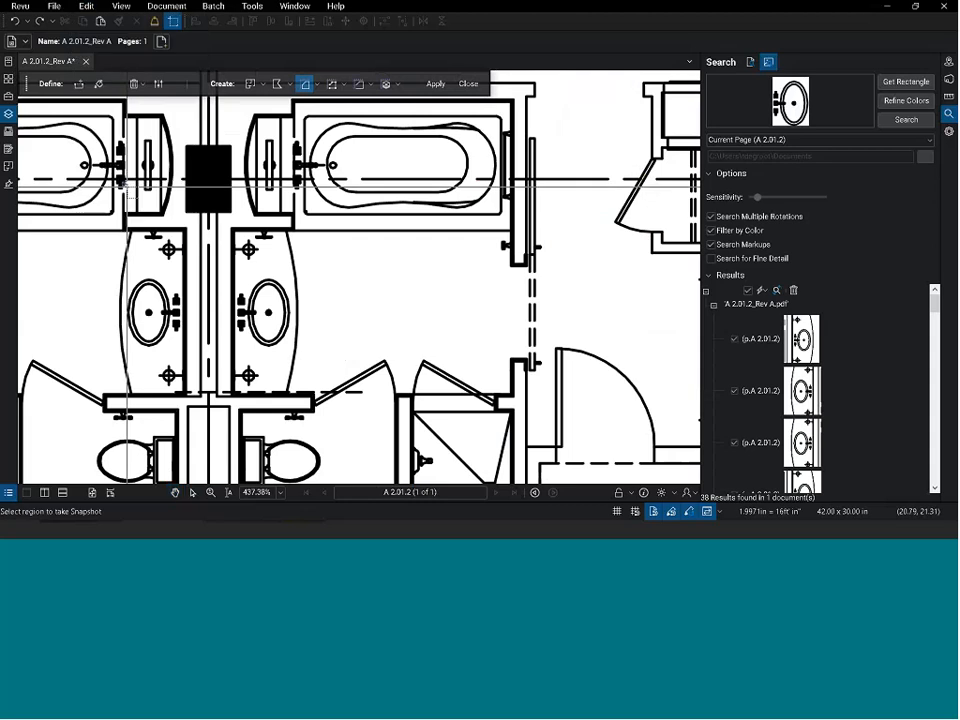
pyautogui.scroll(3, 258, 345)
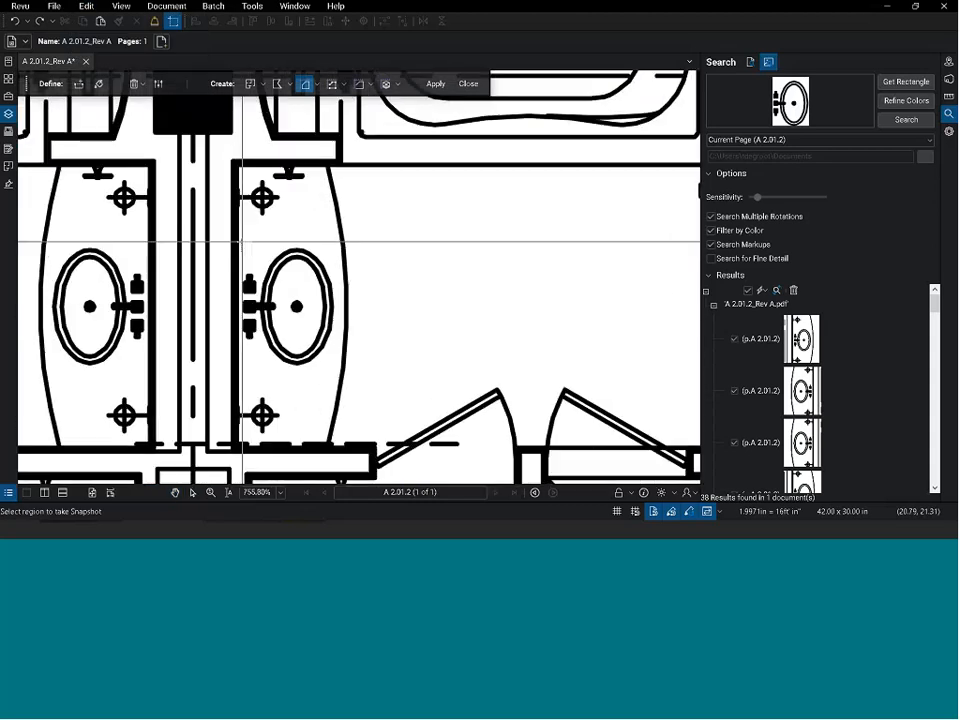
pyautogui.moveTo(237, 242); pyautogui.dragTo(342, 369)
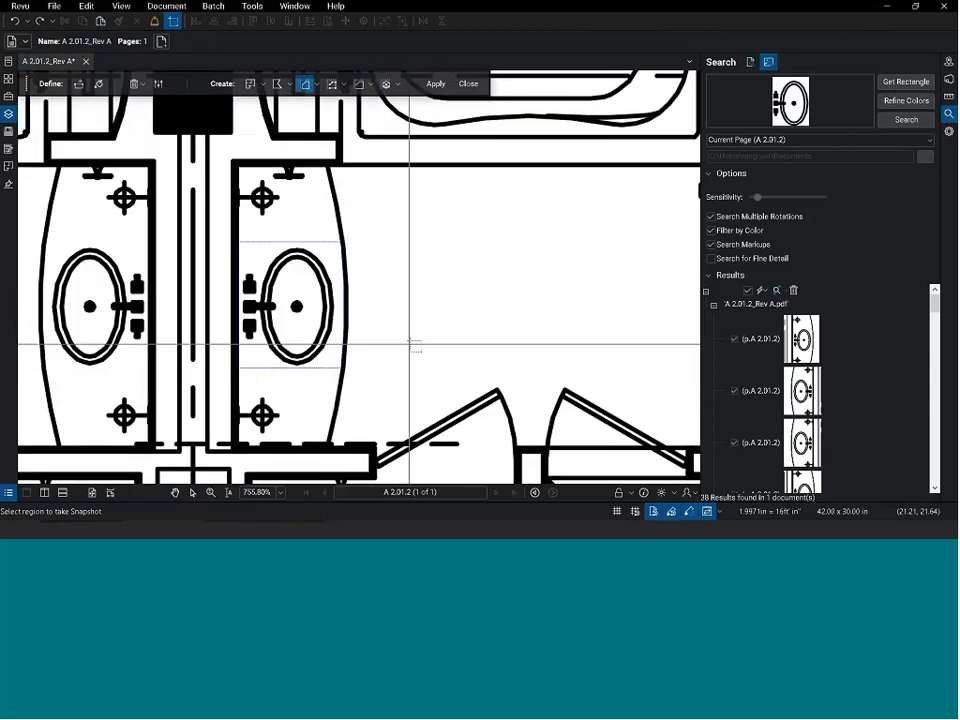
pyautogui.hotkey('ctrl', 'v')
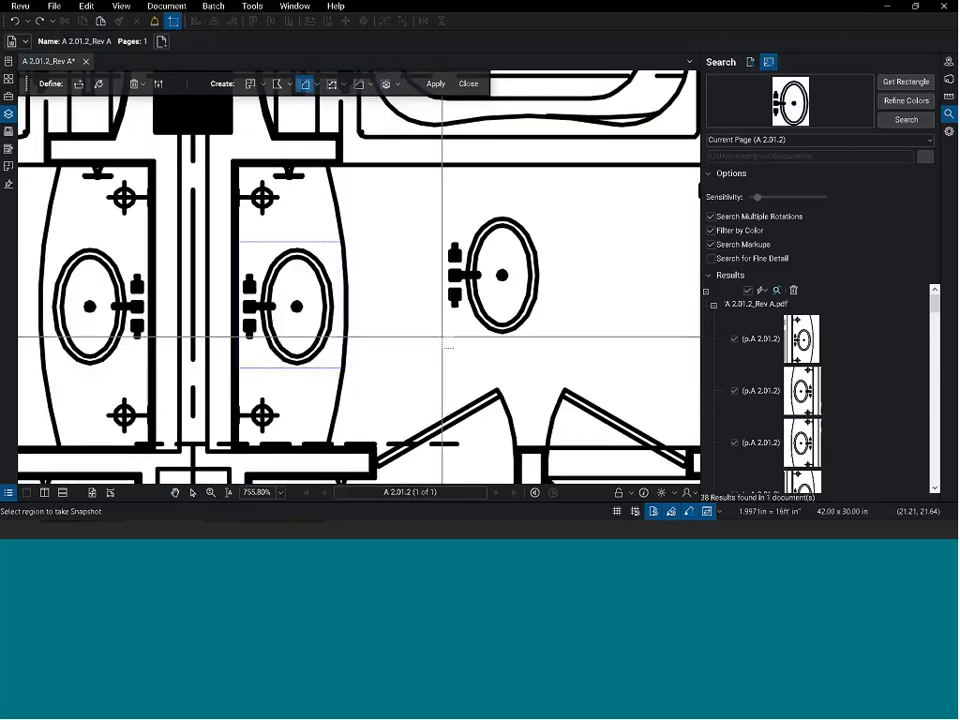
pyautogui.click(471, 318)
pyautogui.click(485, 308)
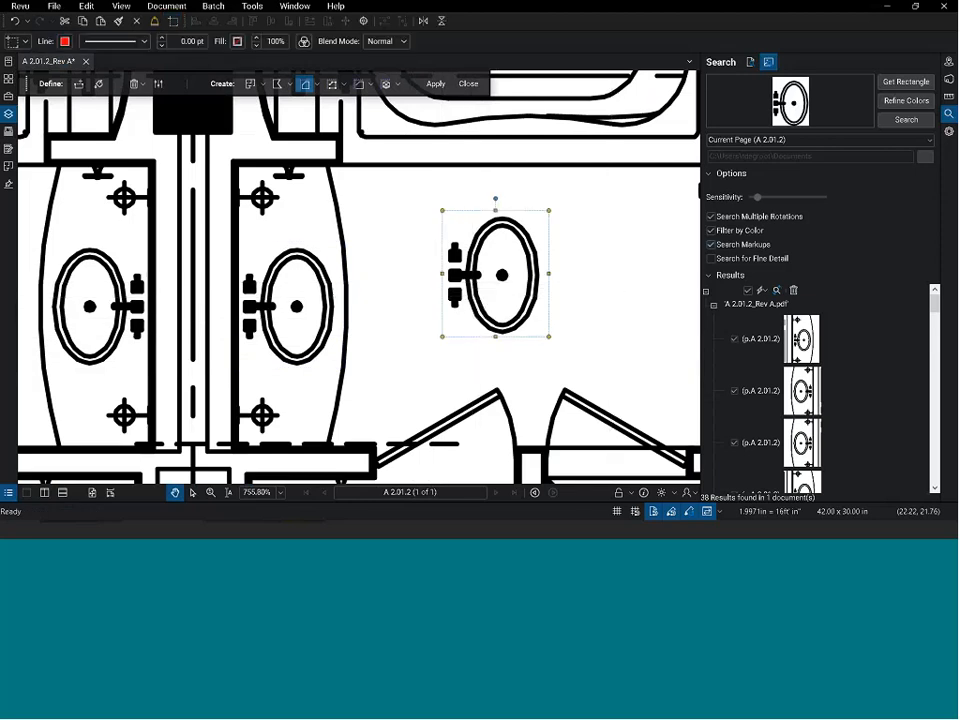
# Step: Change the pasted sink snapshot's black lines to red with the Modify Colors process
pyautogui.click(949, 132)
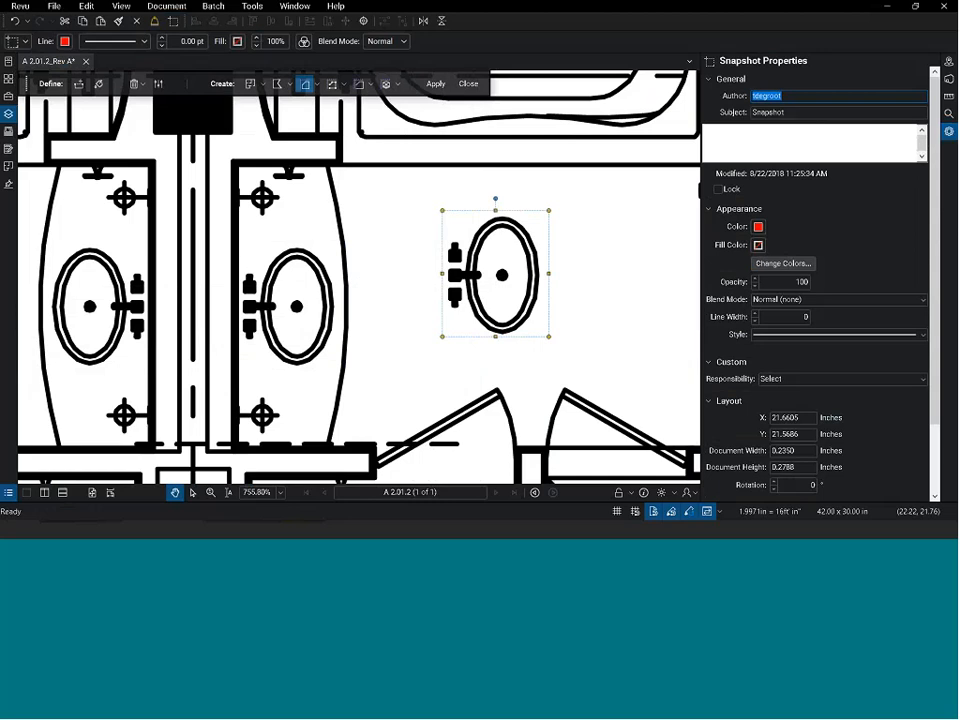
pyautogui.click(783, 264)
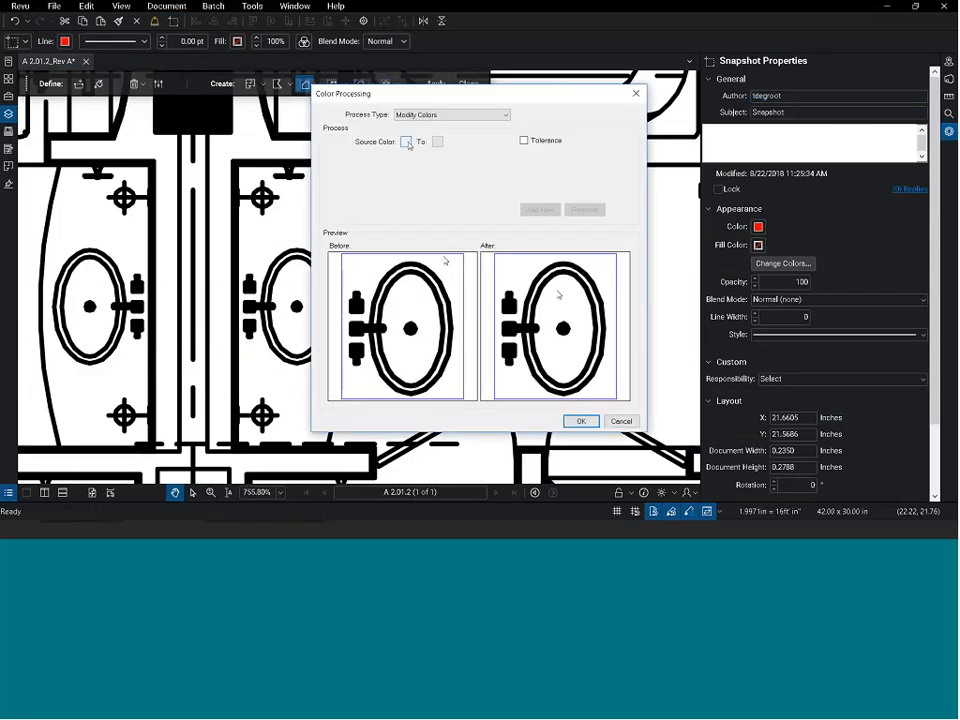
pyautogui.click(408, 145)
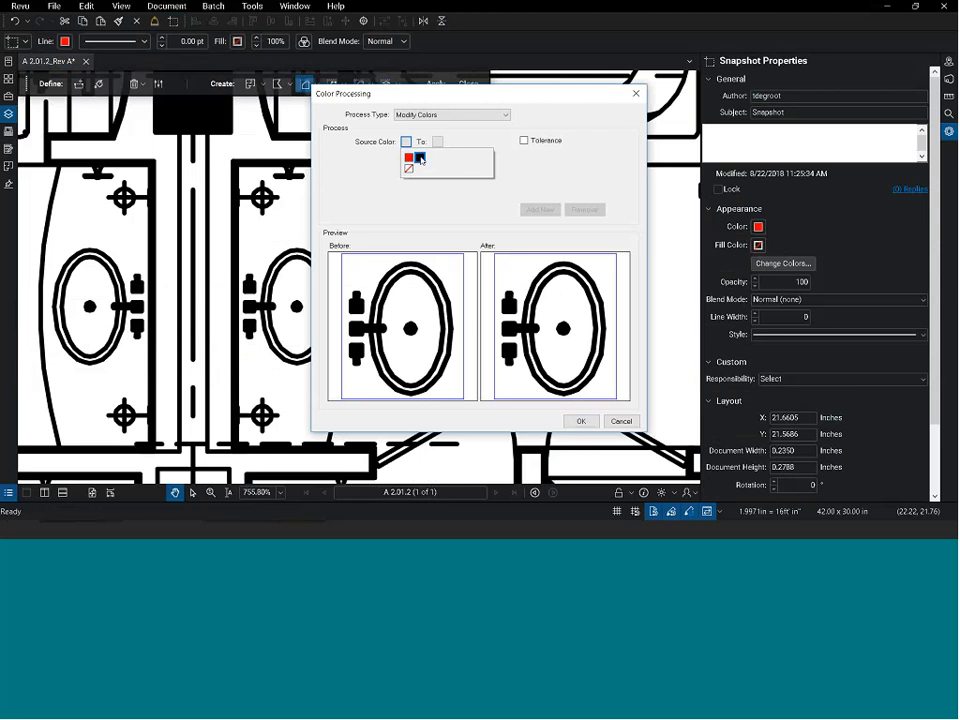
pyautogui.click(408, 158)
pyautogui.click(438, 142)
pyautogui.click(440, 180)
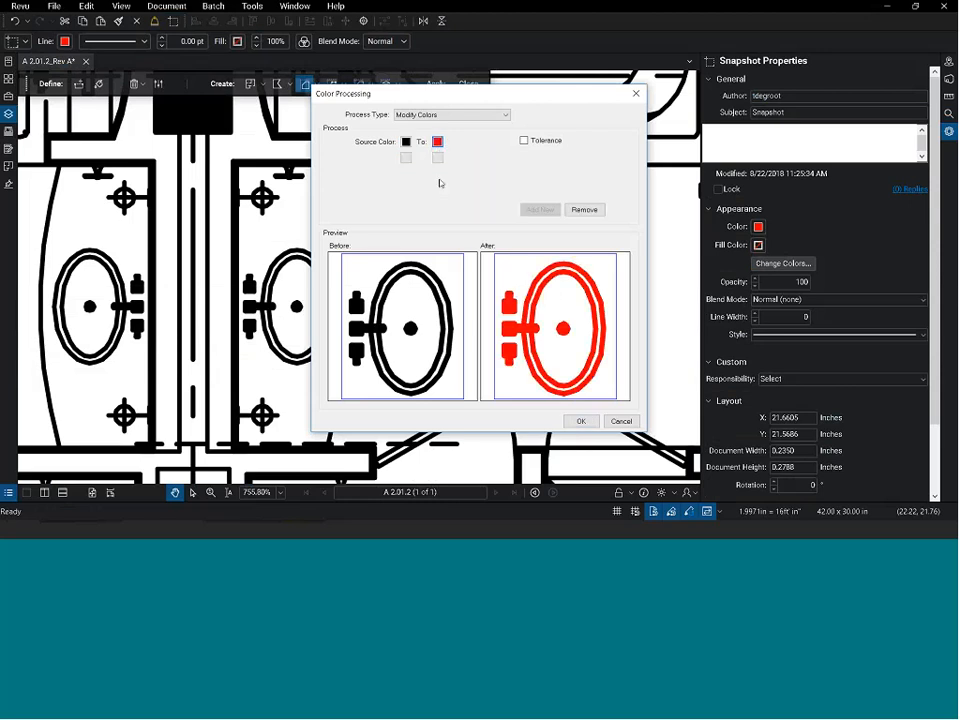
pyautogui.click(580, 421)
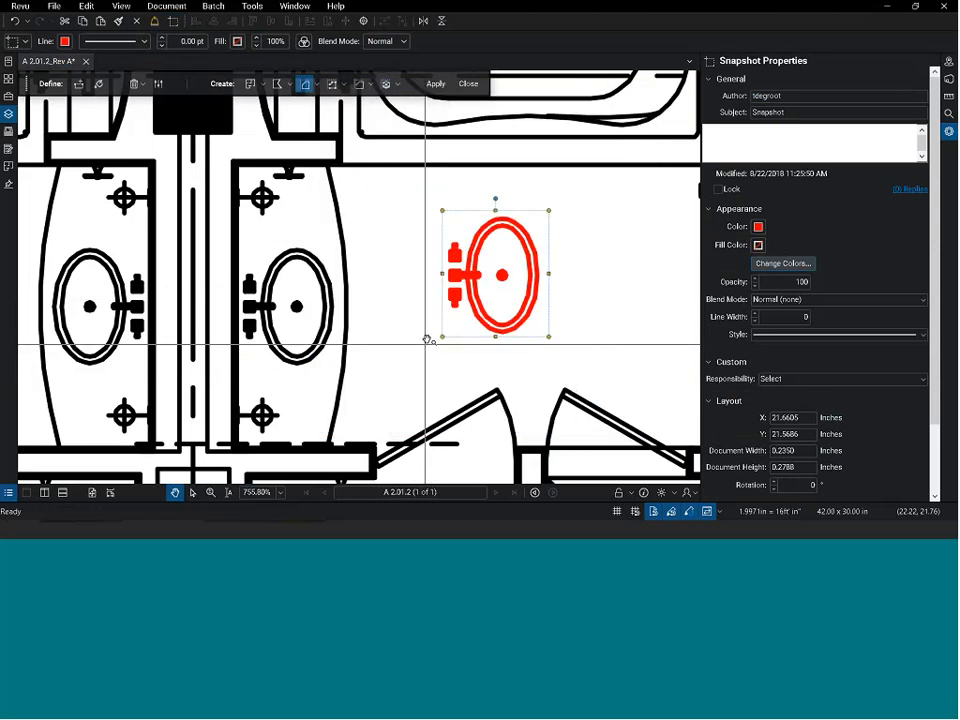
# Step: Add the red sink snapshot to the My Tools set and delete the pasted copy from the plan
pyautogui.rightClick(512, 284)
pyautogui.moveTo(566, 475)
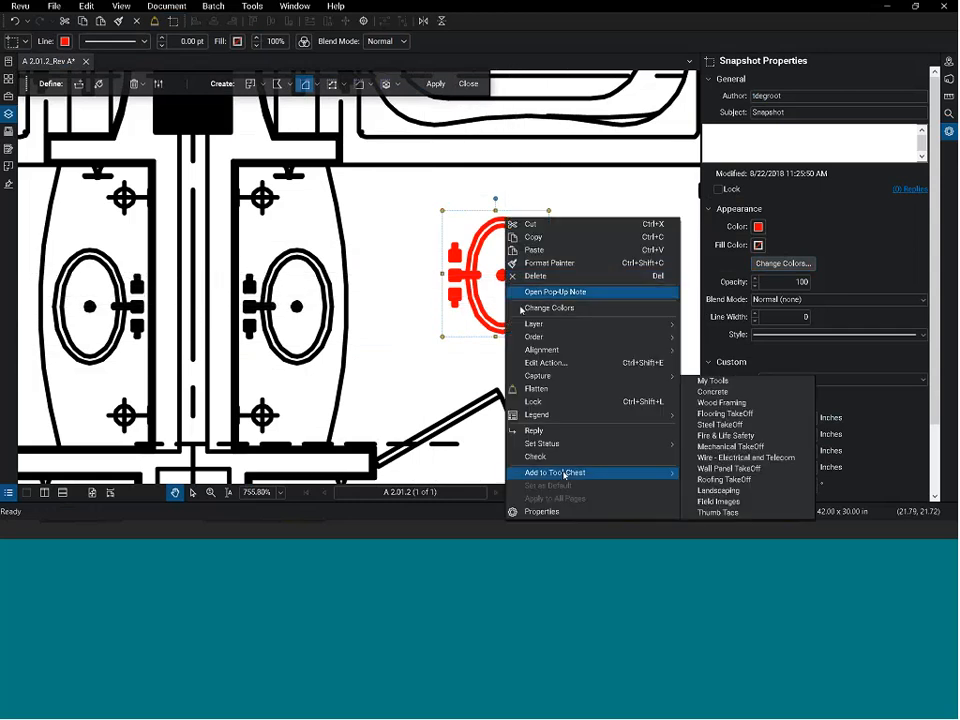
pyautogui.click(713, 381)
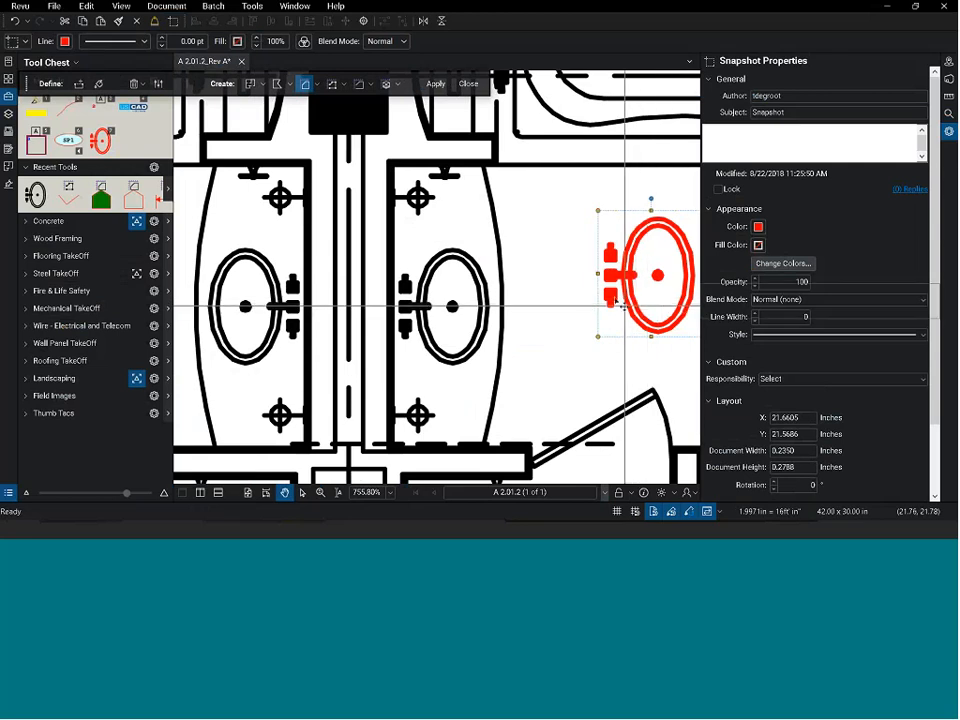
pyautogui.press('Delete')
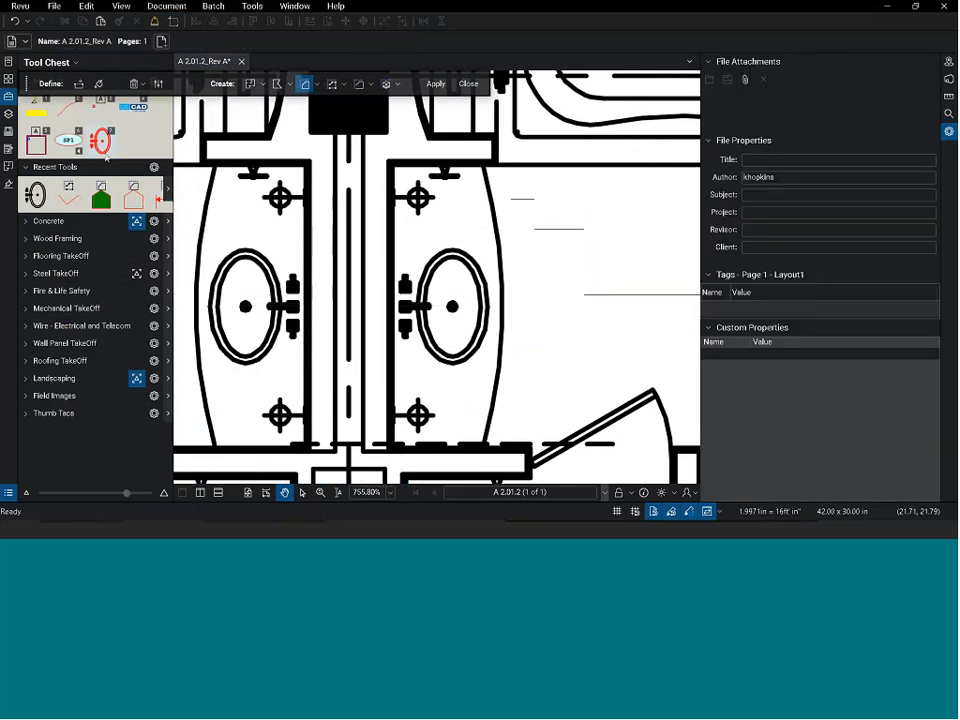
# Step: Place two copies of the saved red sink symbol in room 1232's bathroom and delete both
pyautogui.click(101, 142)
pyautogui.scroll(-4, 256, 235)
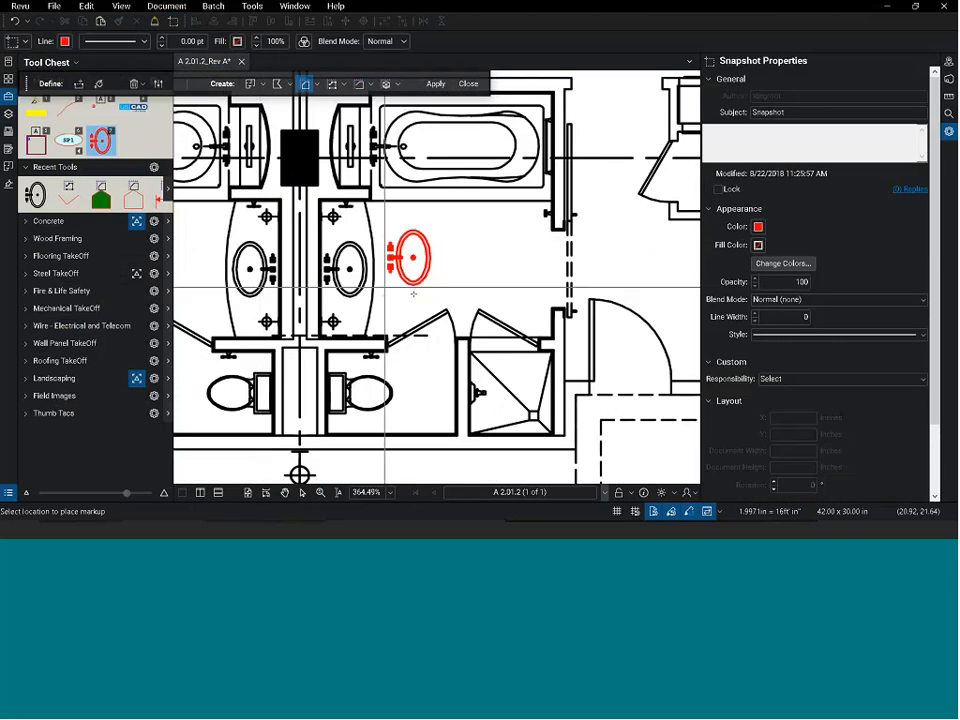
pyautogui.click(387, 285)
pyautogui.click(443, 283)
pyautogui.press('Escape')
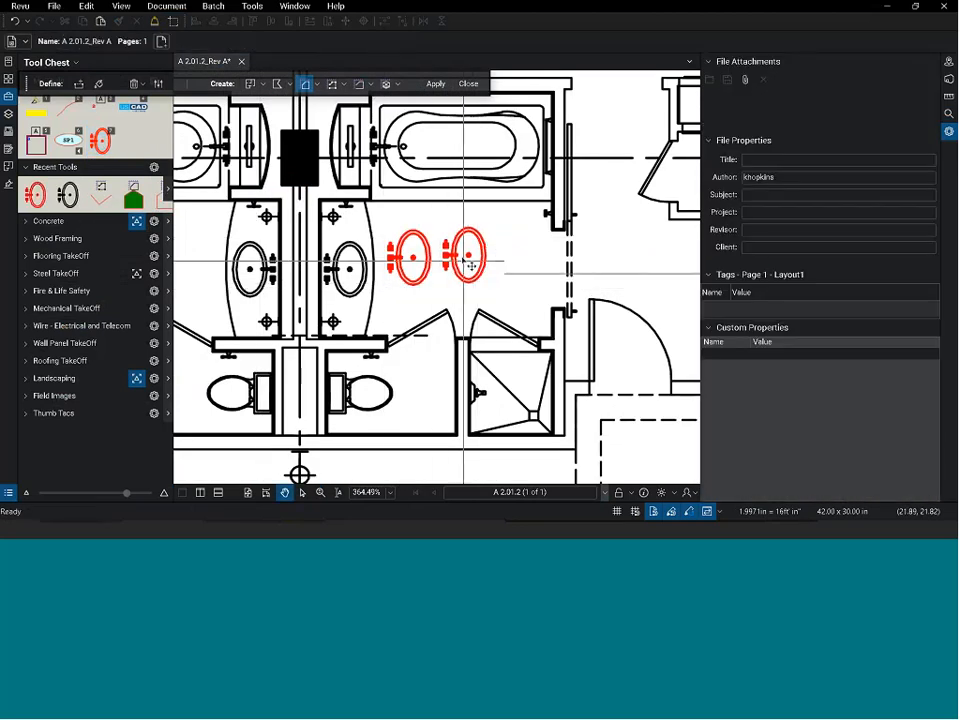
pyautogui.click(466, 258)
pyautogui.press('Delete')
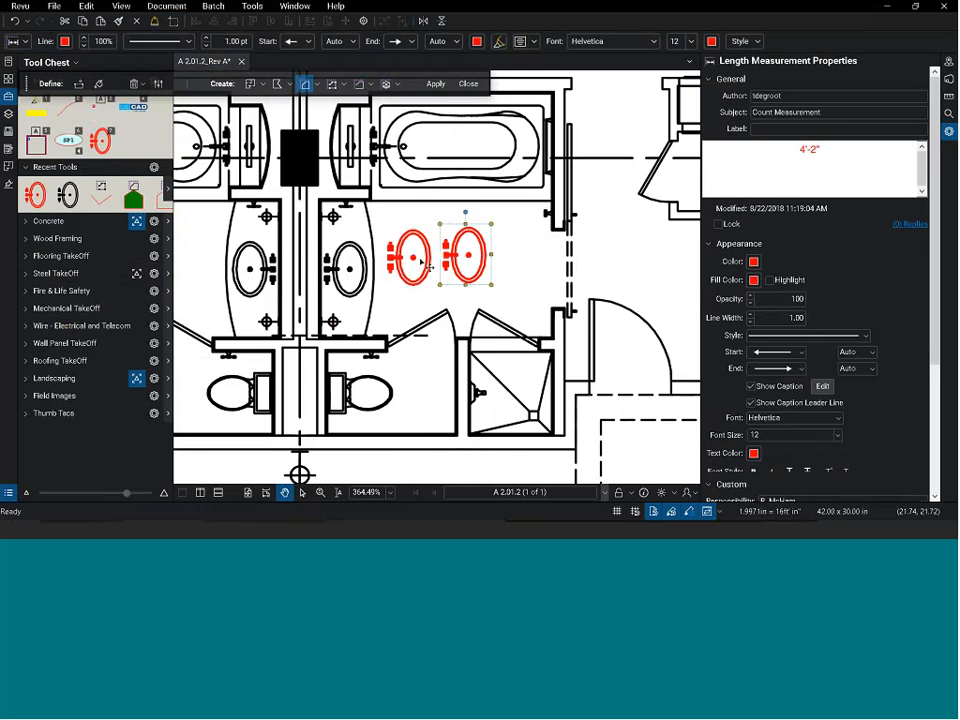
pyautogui.click(413, 258)
pyautogui.press('Delete')
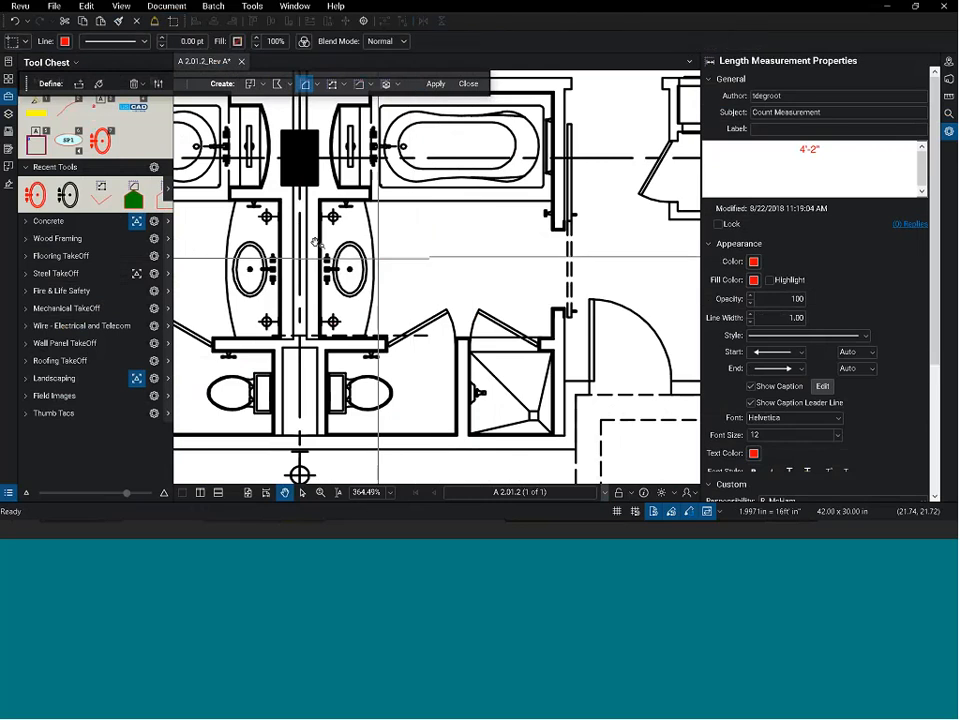
# Step: Create a count tool from the saved red sink symbol and count the sinks in the bathrooms of rooms 1230, 1232 and 1234
pyautogui.rightClick(101, 143)
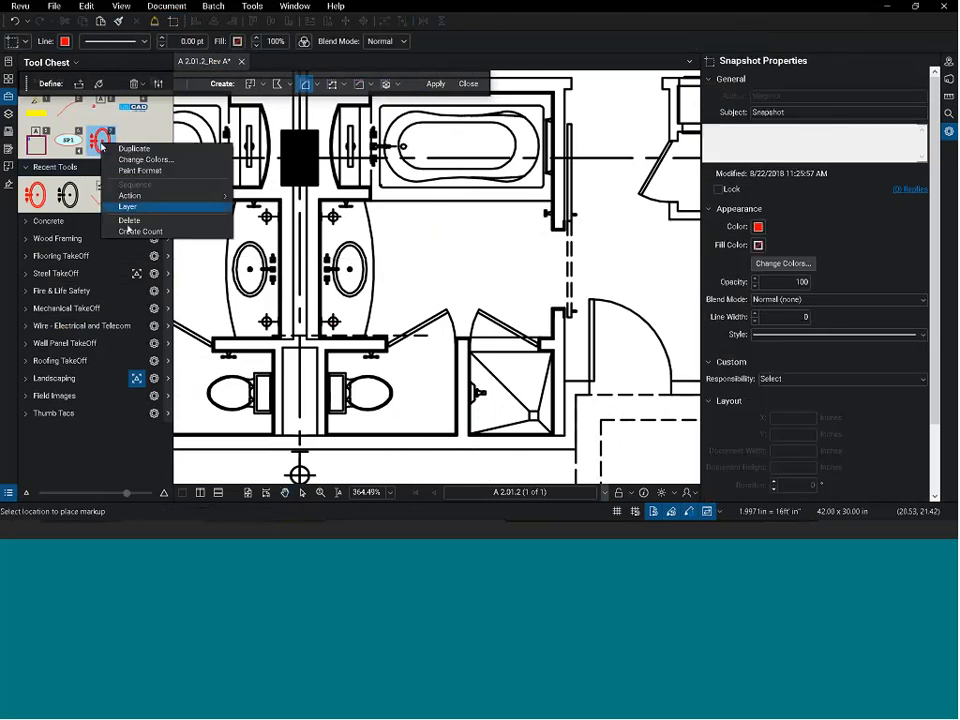
pyautogui.click(135, 231)
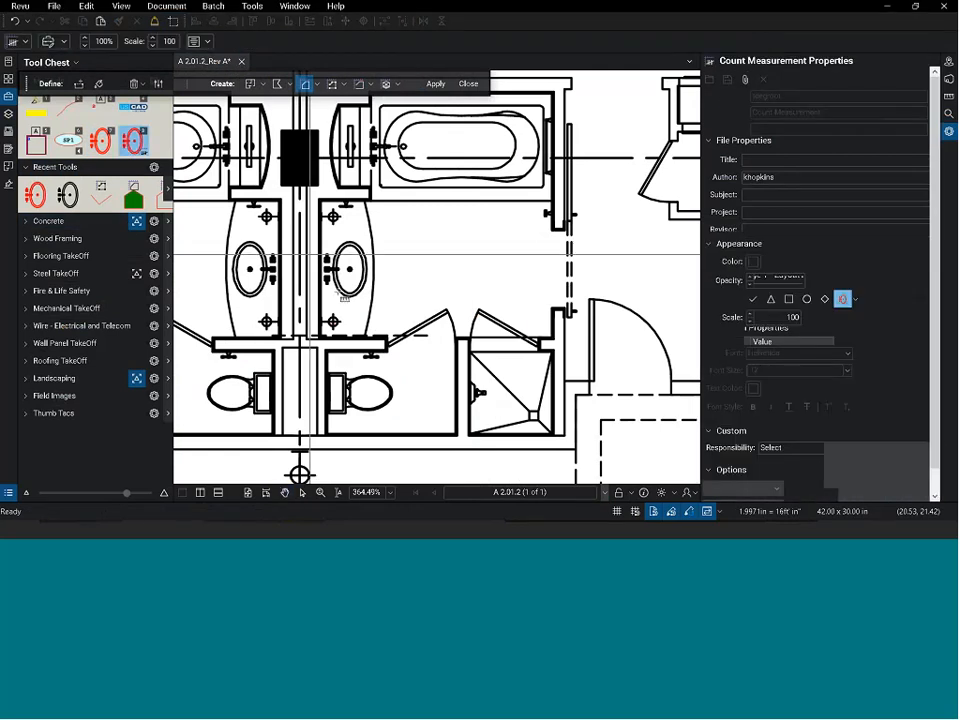
pyautogui.click(345, 270)
pyautogui.click(245, 270)
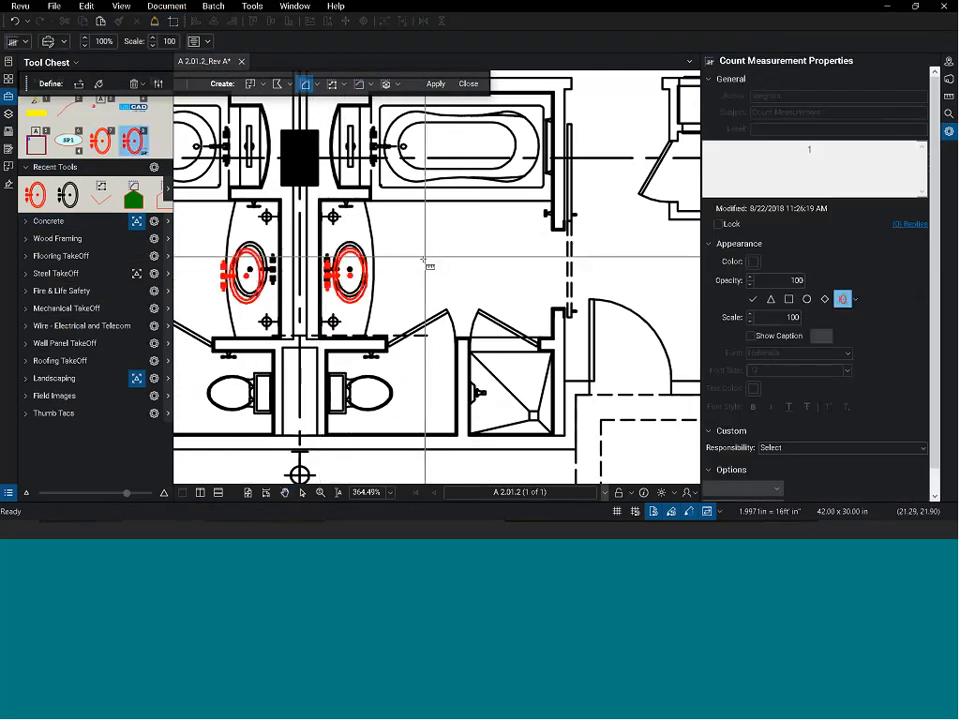
pyautogui.scroll(-5, 288, 289)
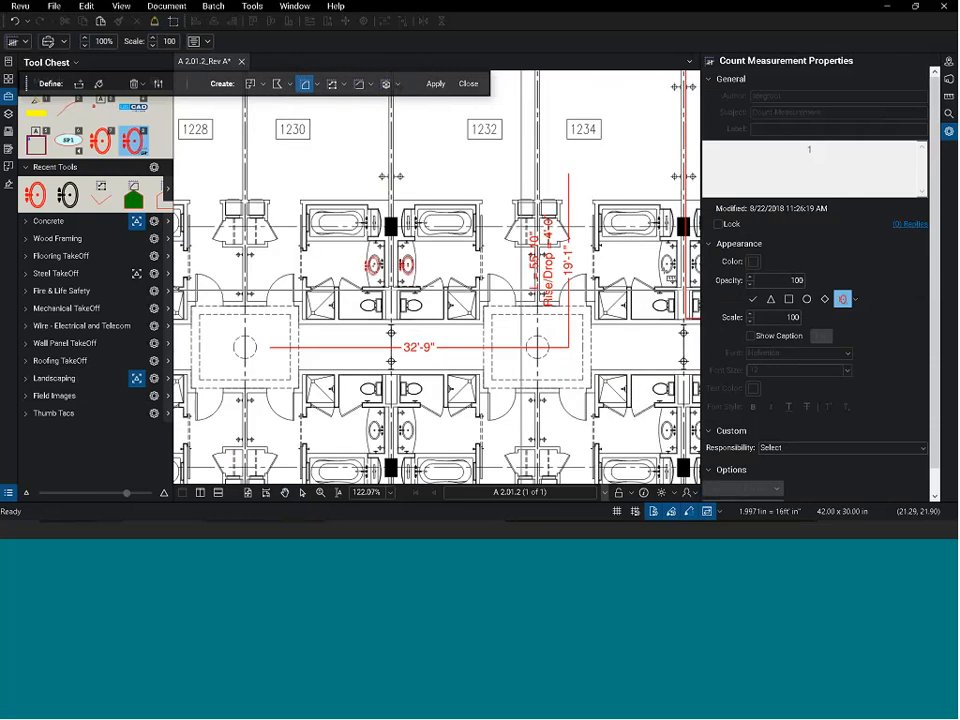
pyautogui.press('Escape')
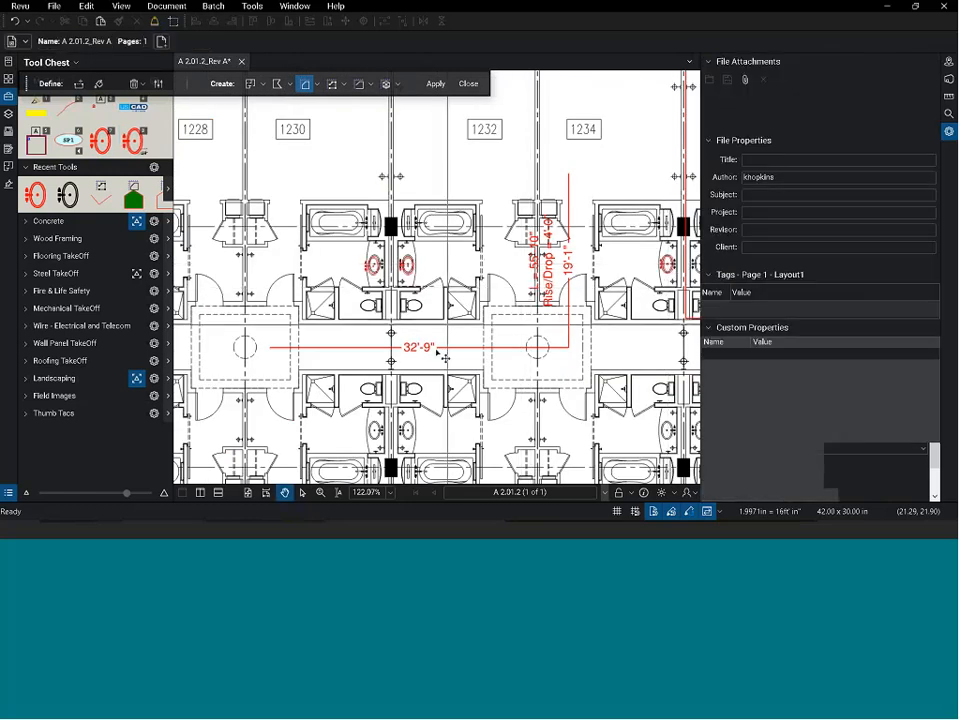
# Step: Select the manually placed red sink count on the plan and delete it
pyautogui.moveTo(390, 502); pyautogui.dragTo(335, 398)
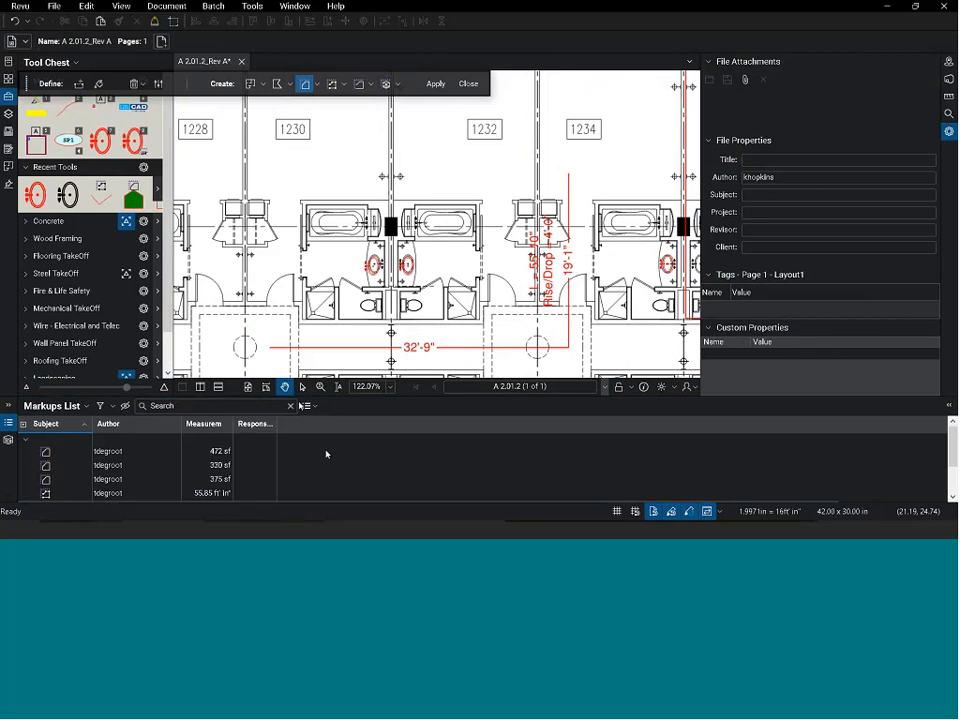
pyautogui.click(350, 298)
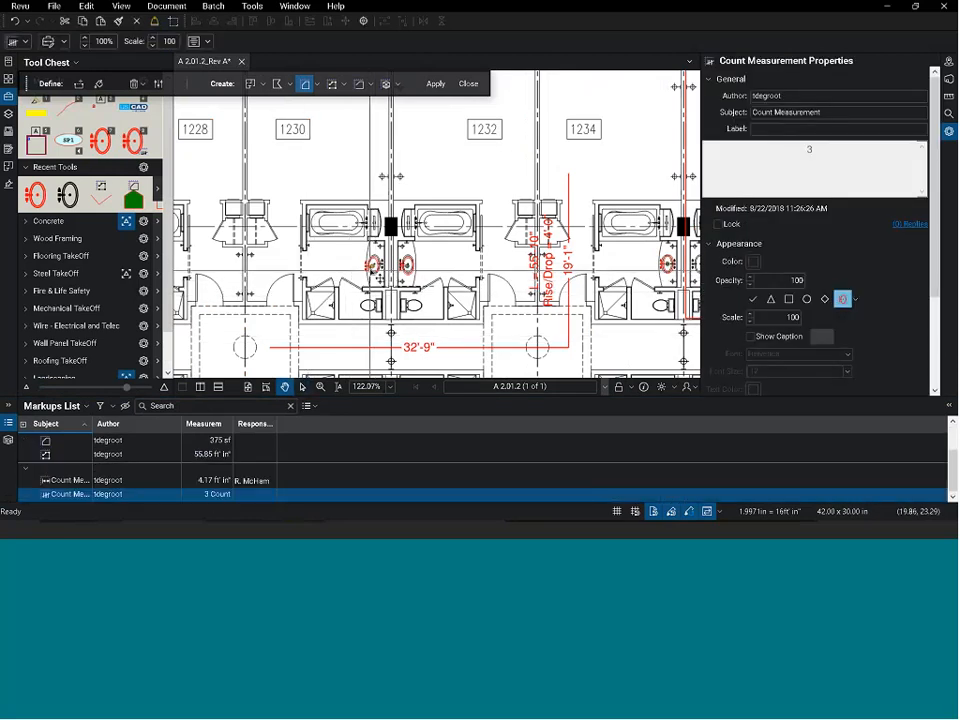
pyautogui.press('Delete')
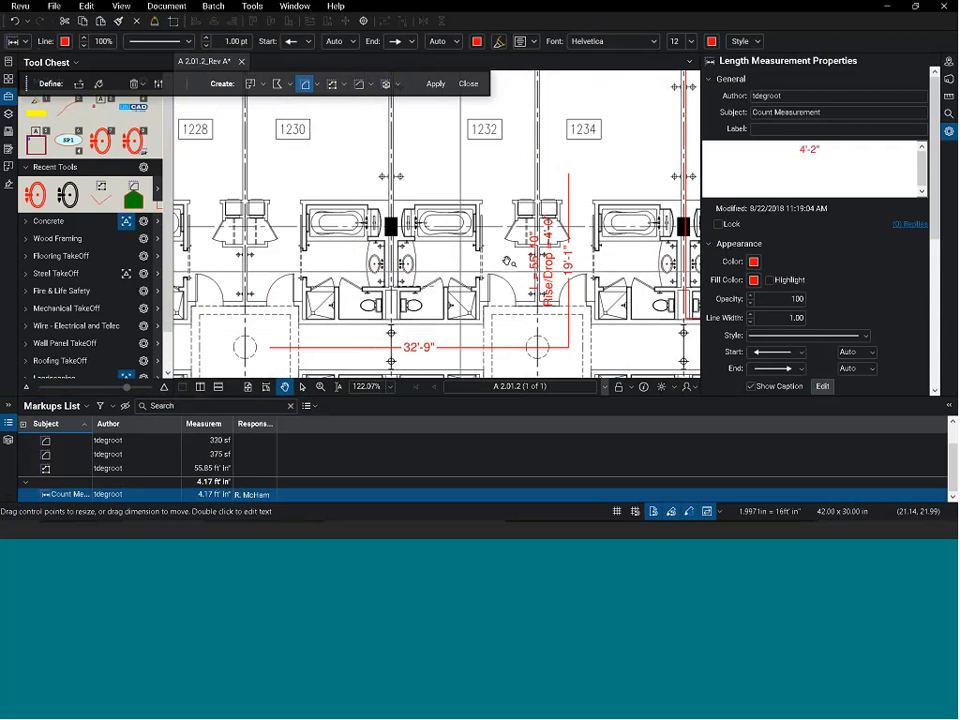
# Step: Apply the red sink Count Measurement tool from My Tools to all checked visual search results on page A 2.01.2
pyautogui.click(949, 114)
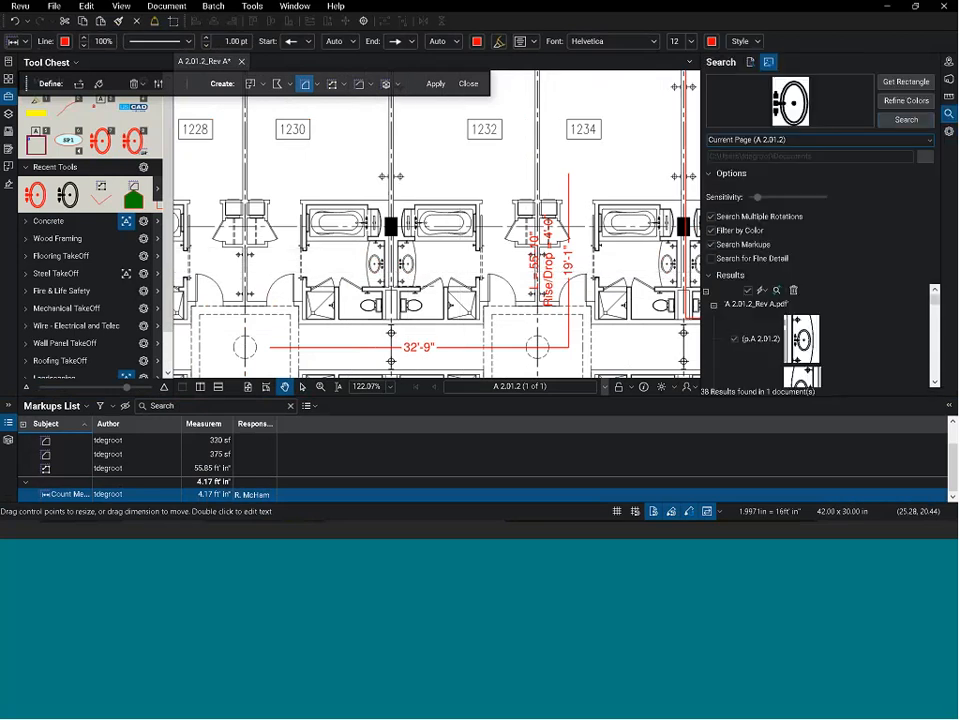
pyautogui.click(762, 290)
pyautogui.moveTo(780, 333)
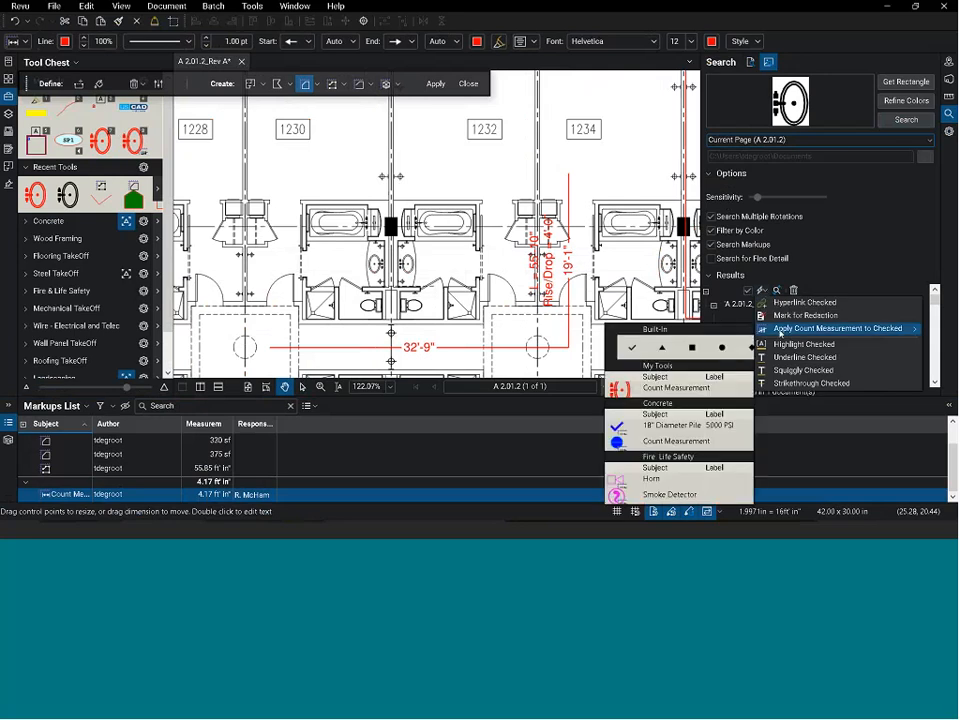
pyautogui.click(650, 391)
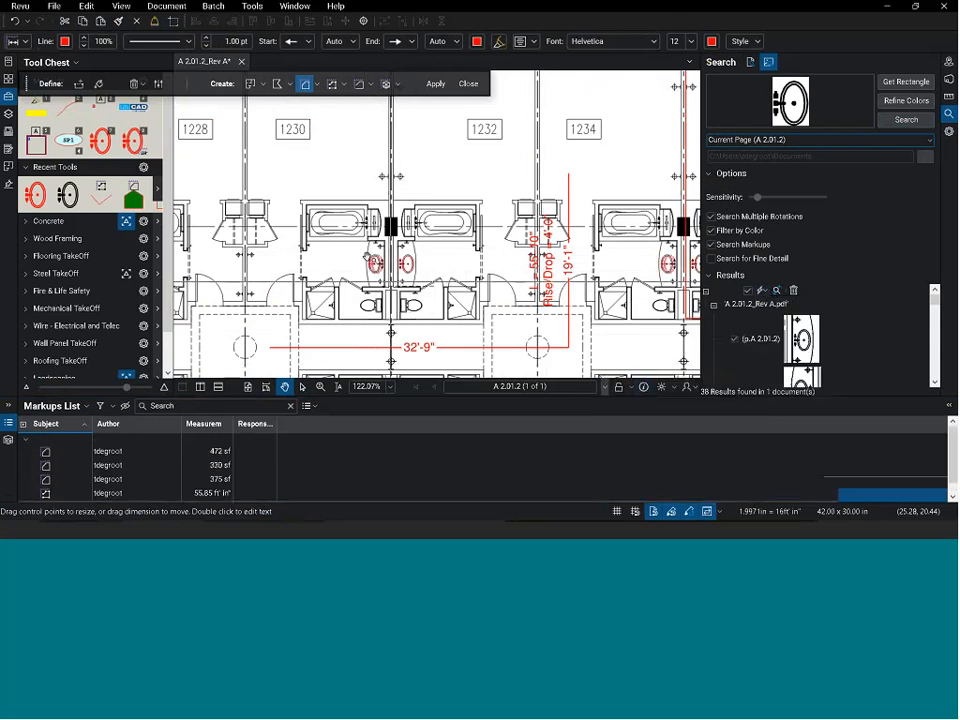
pyautogui.scroll(5, 425, 283)
pyautogui.scroll(-6, 420, 291)
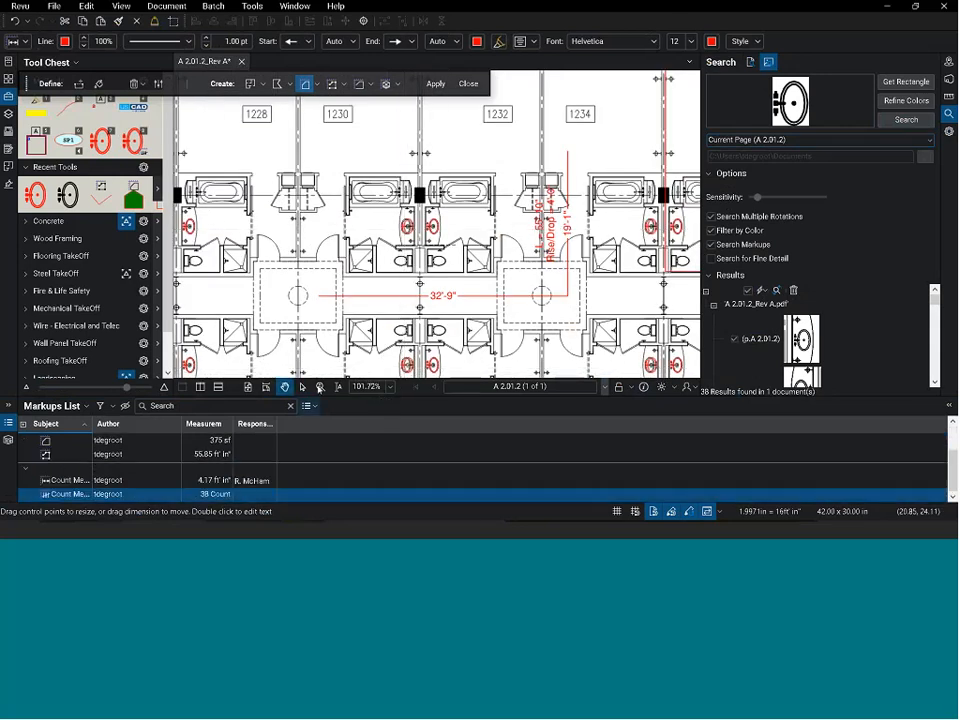
pyautogui.press('Escape')
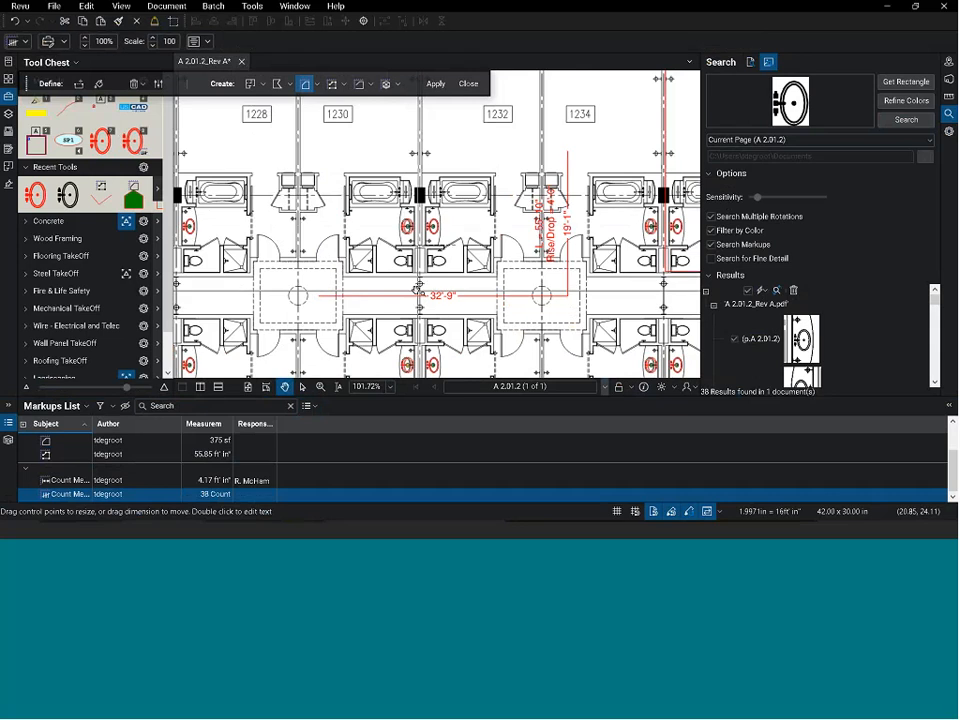
pyautogui.click(408, 395)
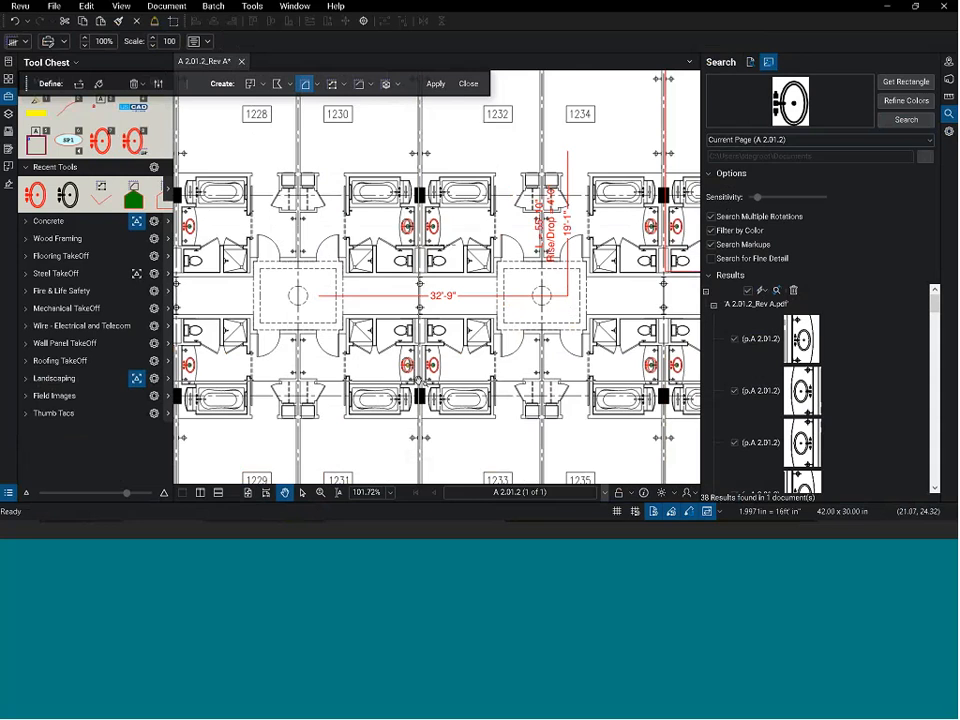
# Step: Take a snapshot of the plan area around room 1242 and the adjacent stair, covering gridlines 31–32 and H–J
pyautogui.moveTo(464, 158); pyautogui.dragTo(288, 252)
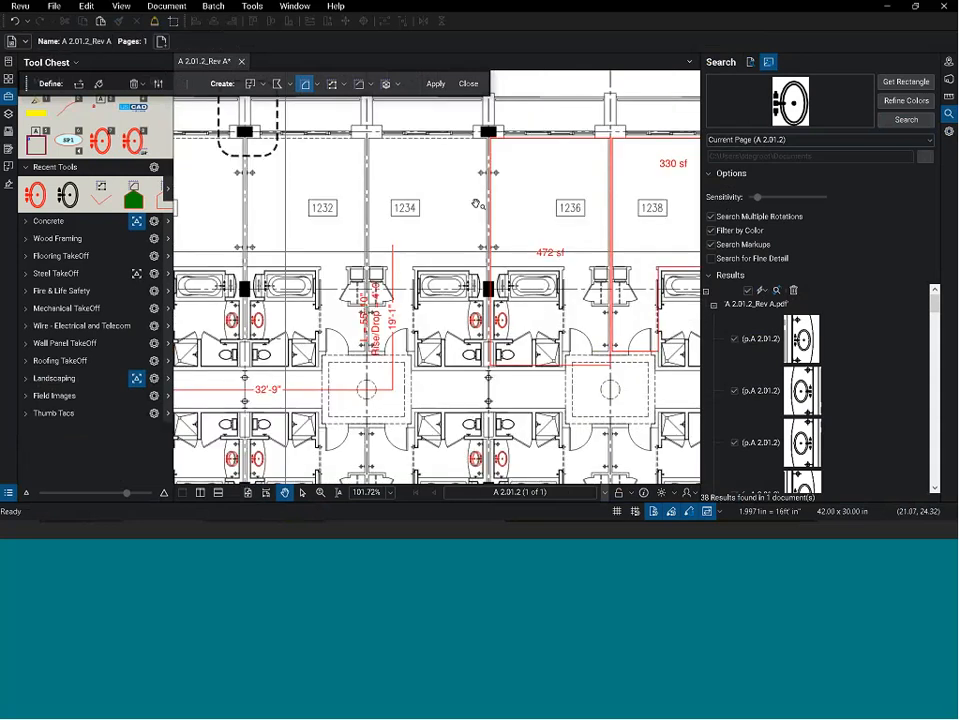
pyautogui.moveTo(477, 204); pyautogui.dragTo(319, 227)
pyautogui.moveTo(369, 285); pyautogui.dragTo(279, 270)
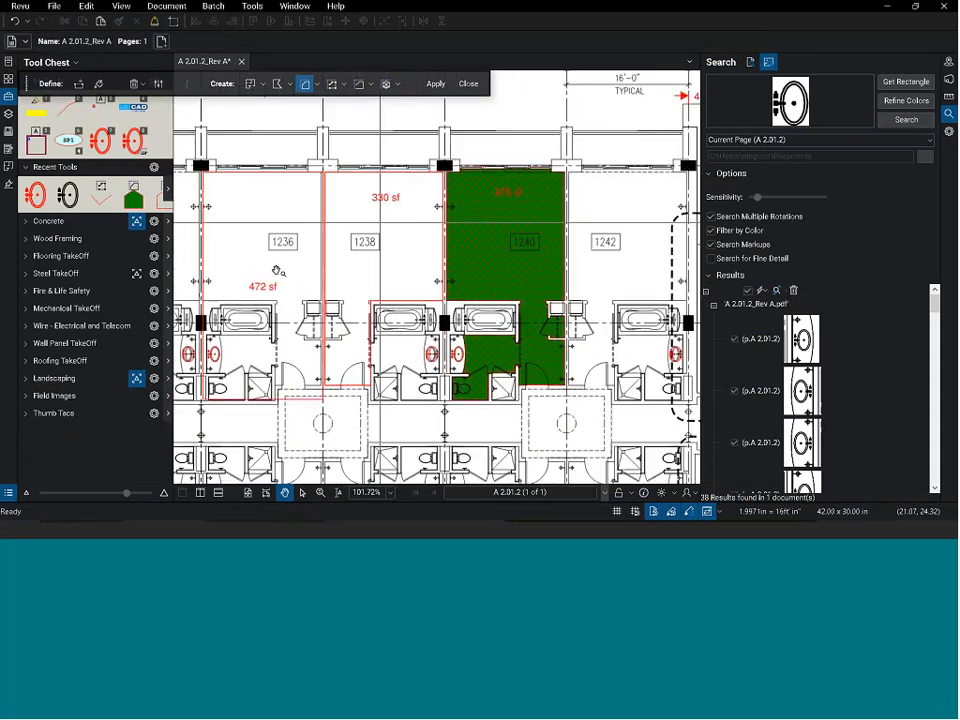
pyautogui.moveTo(391, 222); pyautogui.dragTo(279, 271)
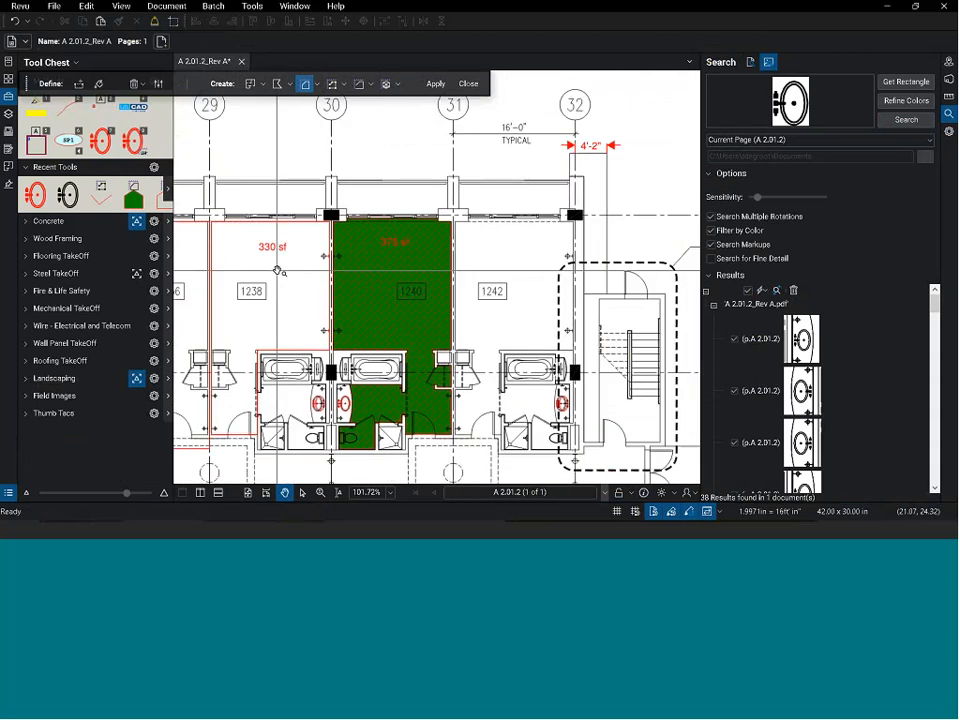
pyautogui.scroll(-2, 279, 271)
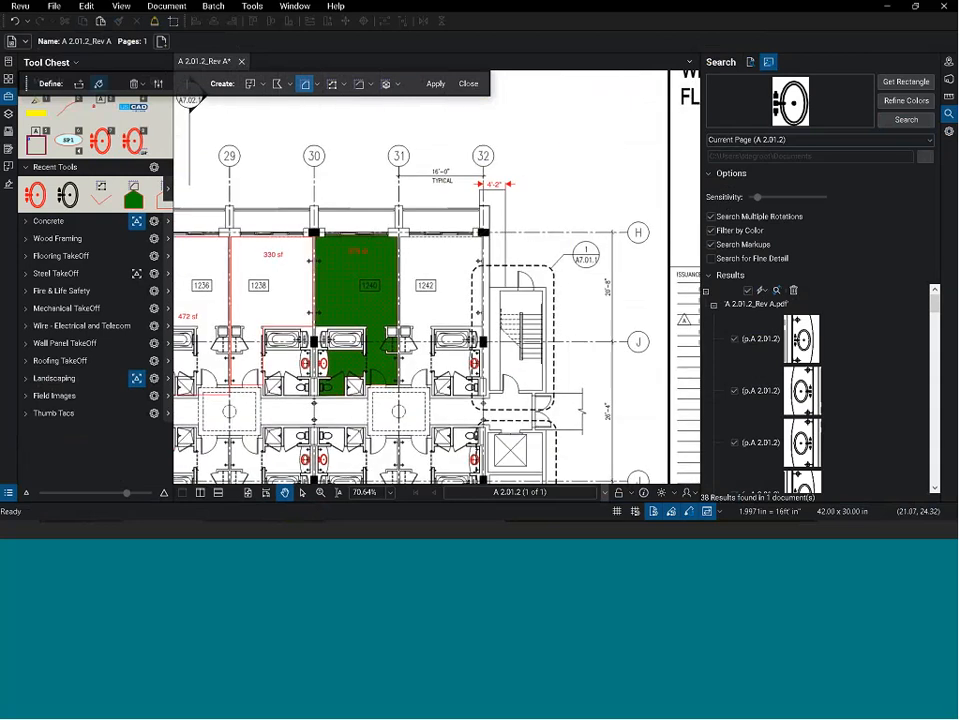
pyautogui.click(86, 6)
pyautogui.click(92, 185)
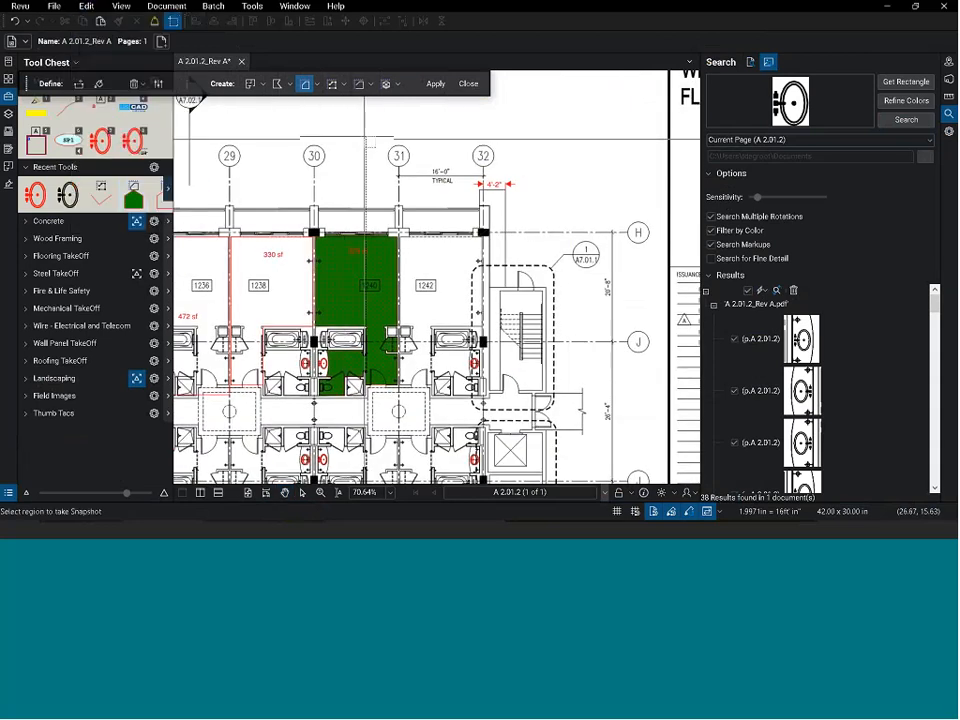
pyautogui.moveTo(366, 136); pyautogui.dragTo(653, 373)
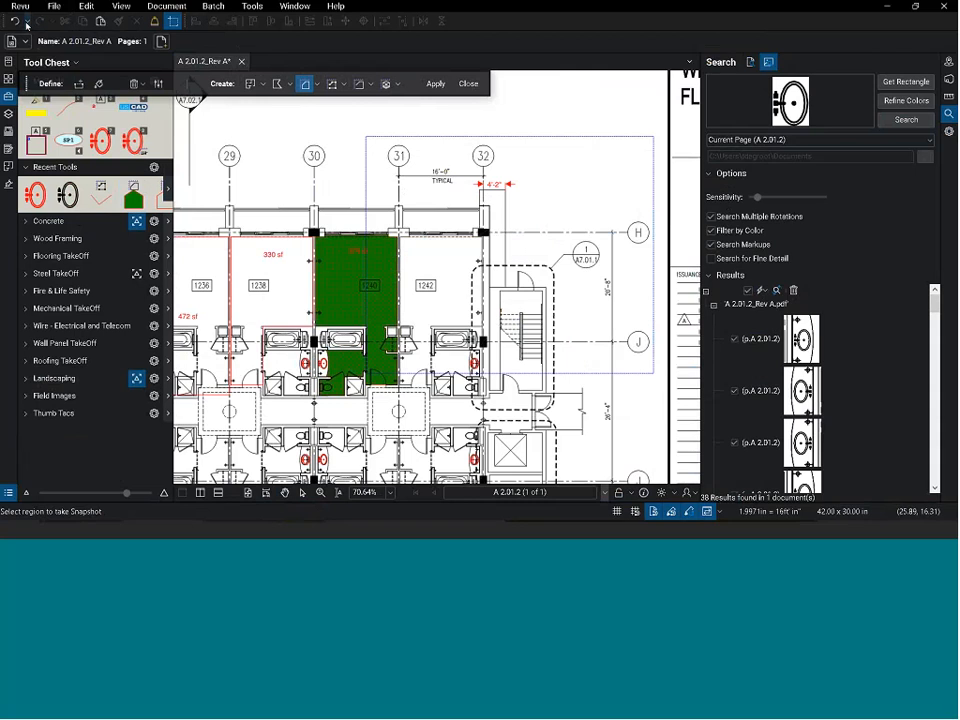
# Step: Create a new PDF from the RFI - Form template
pyautogui.click(54, 6)
pyautogui.moveTo(95, 34)
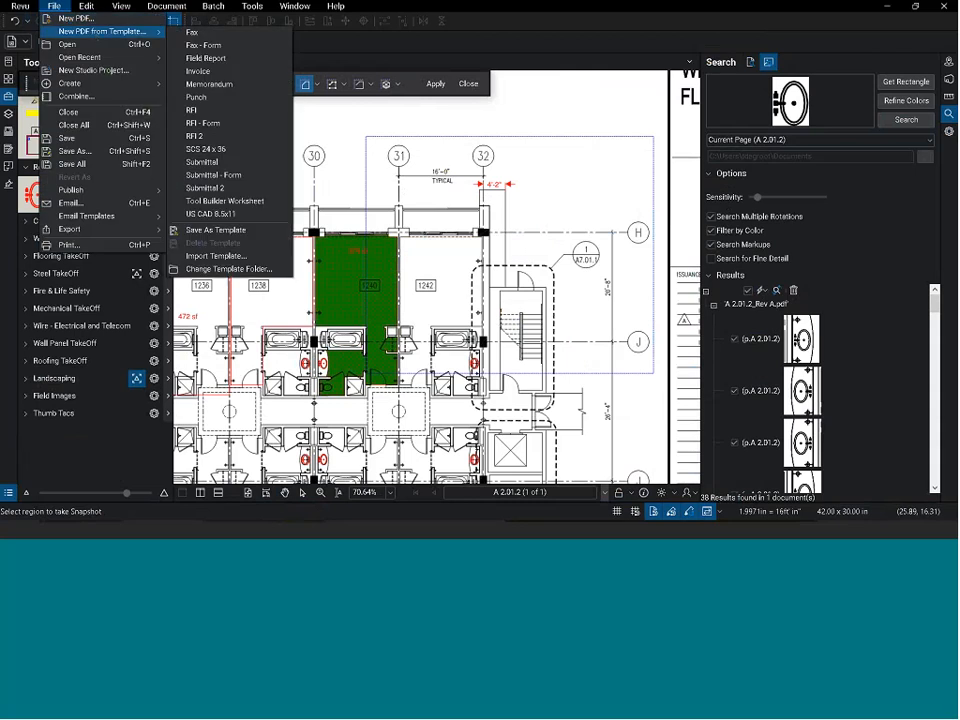
pyautogui.click(204, 123)
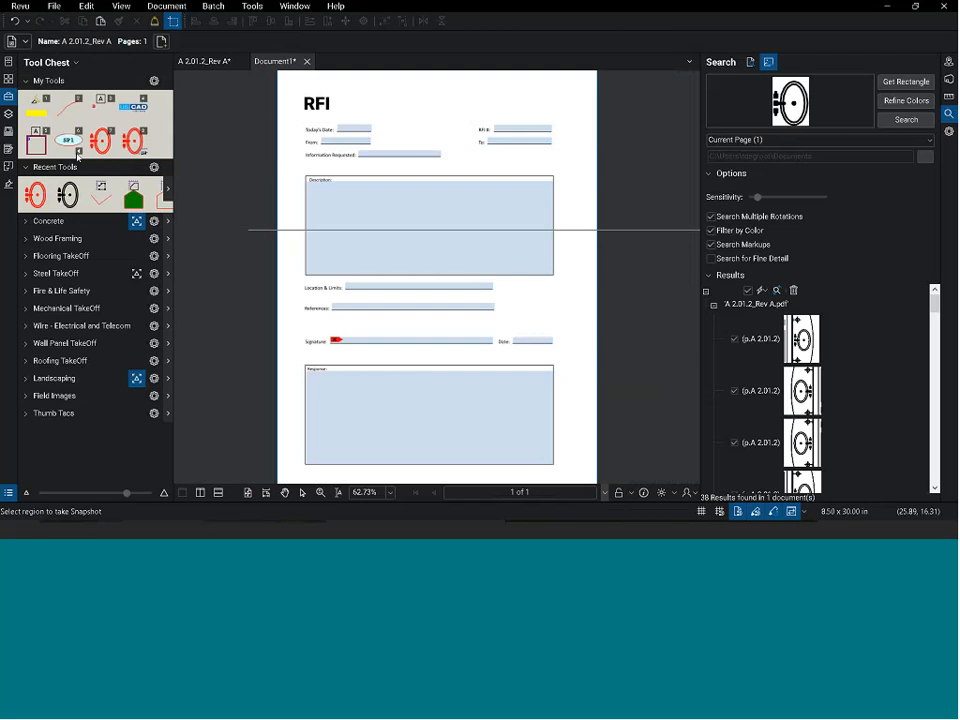
# Step: Insert a blank 8.5 x 11 inch page after the RFI form page and paste the plan snapshot into its upper half
pyautogui.click(8, 78)
pyautogui.rightClick(100, 218)
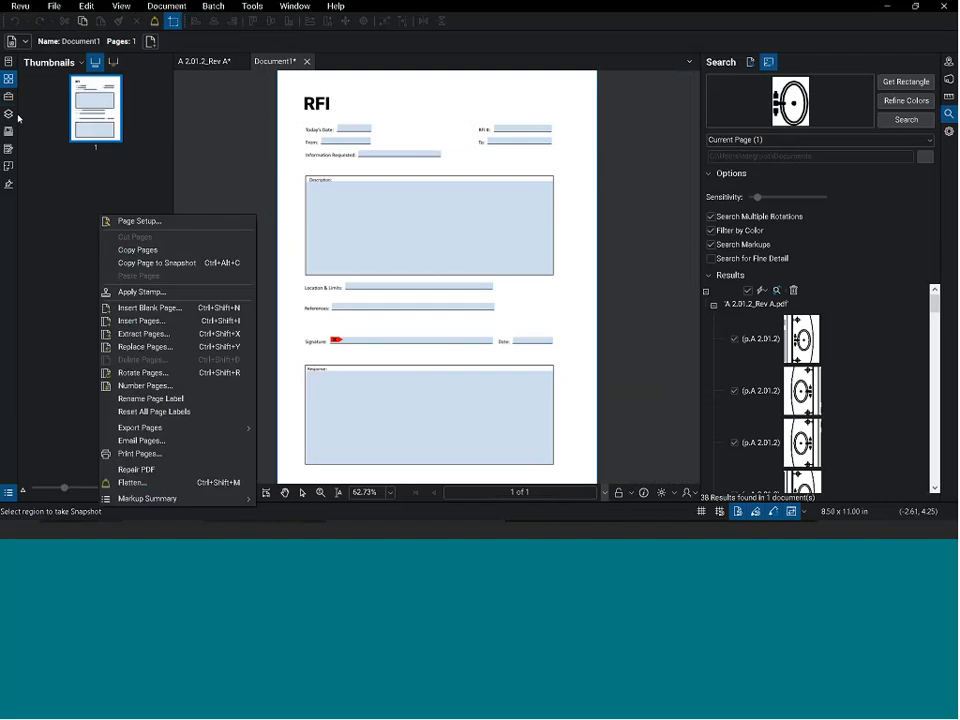
pyautogui.click(150, 308)
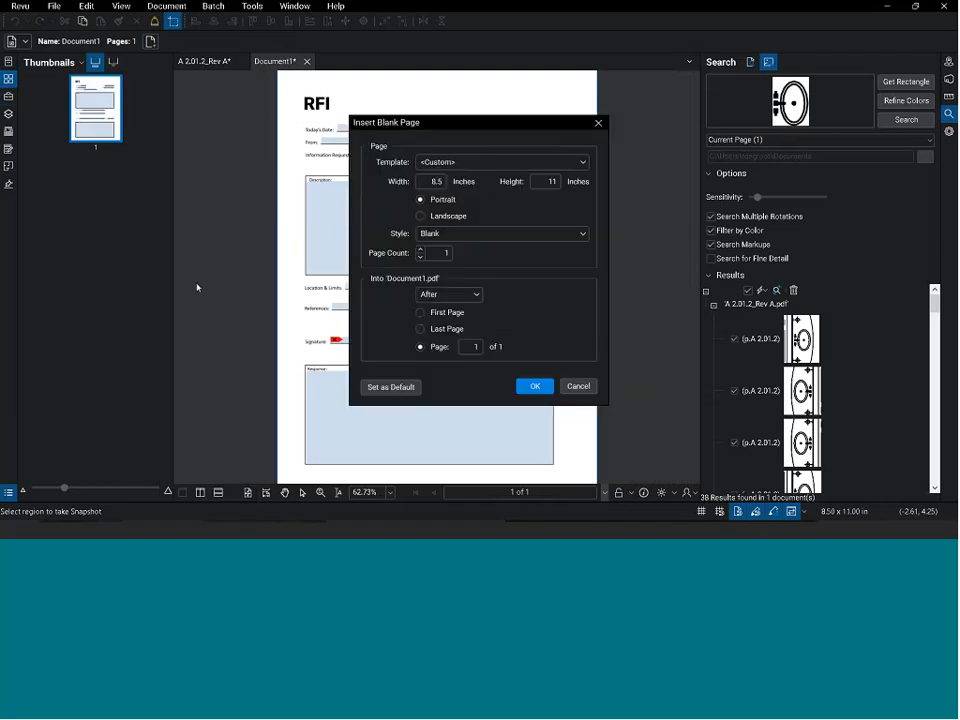
pyautogui.click(535, 386)
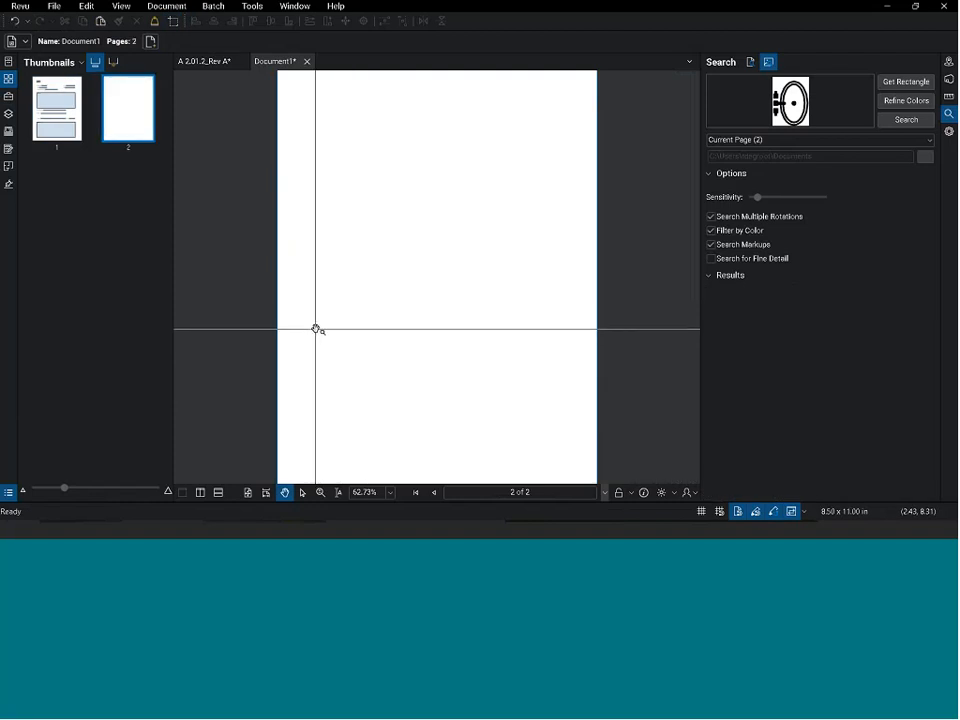
pyautogui.hotkey('ctrl', 'v')
pyautogui.moveTo(422, 258); pyautogui.dragTo(413, 240)
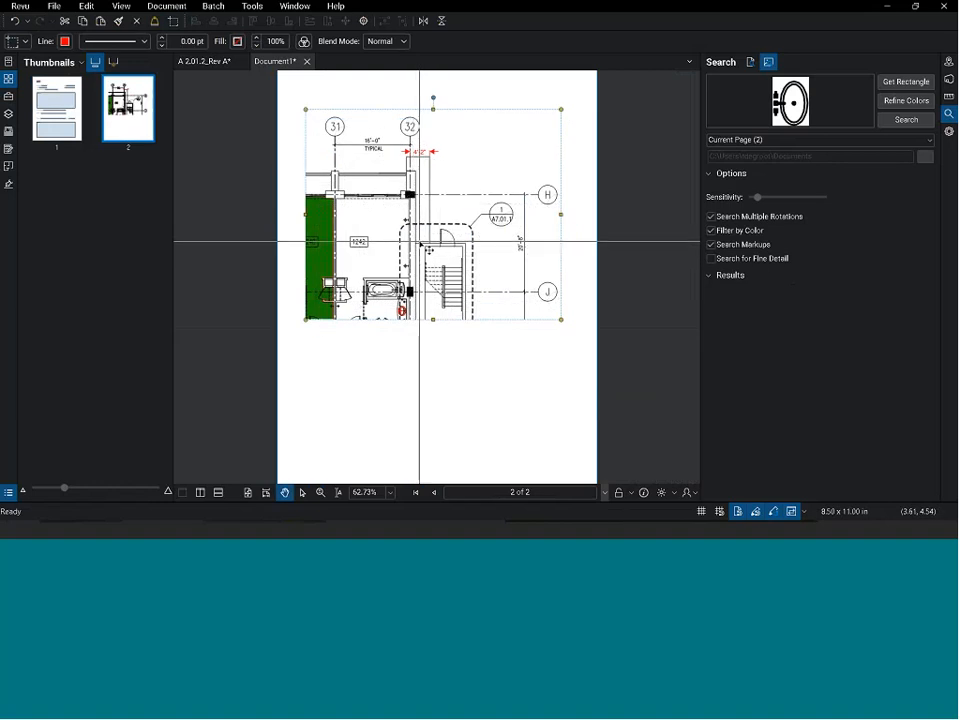
# Step: Review the RFI form page and its snapshot page, and close the RFI document without saving
pyautogui.click(78, 116)
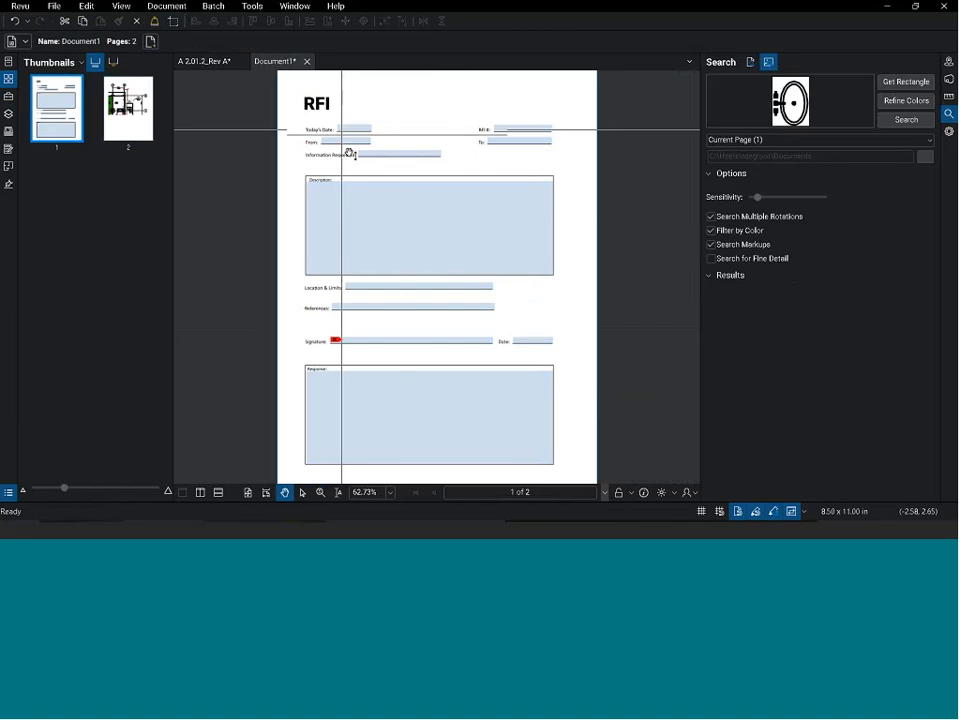
pyautogui.click(563, 240)
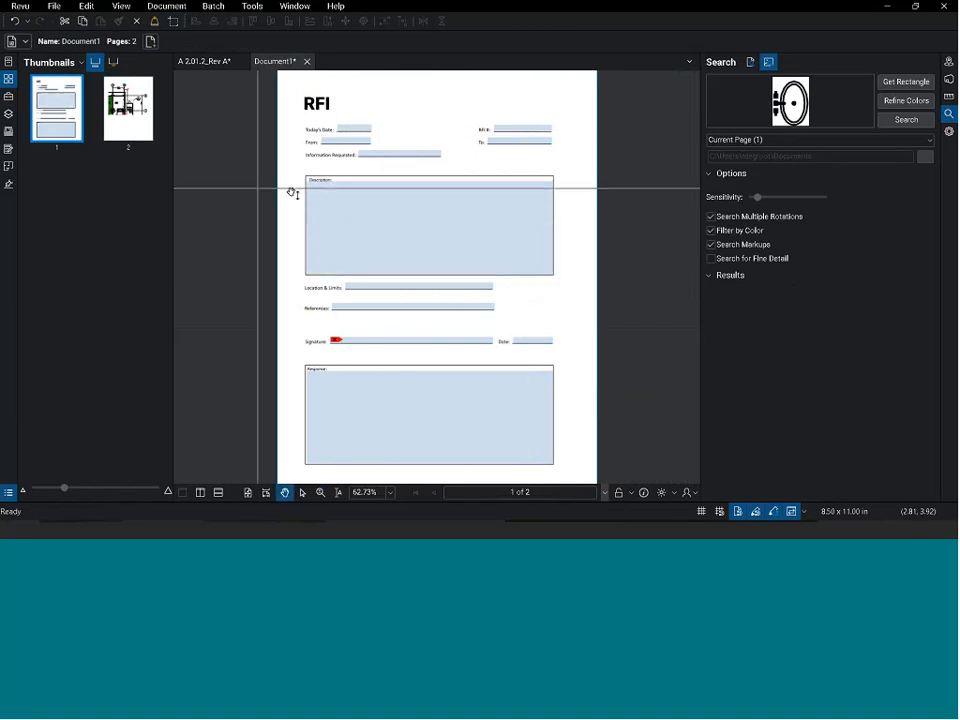
pyautogui.moveTo(128, 108); pyautogui.dragTo(255, 240)
pyautogui.scroll(-4, 251, 252)
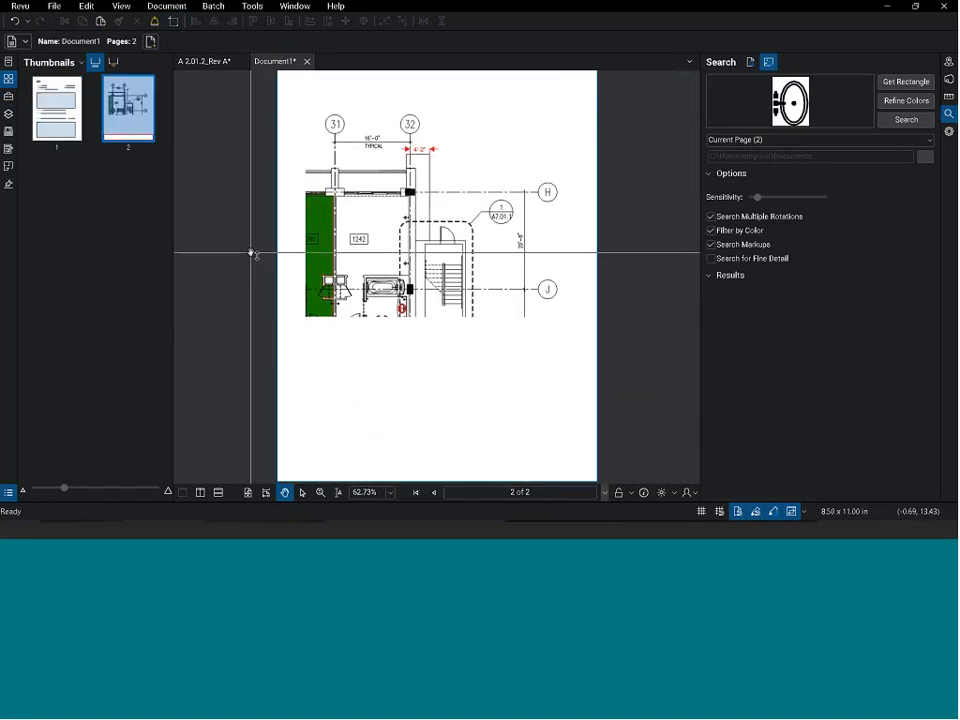
pyautogui.scroll(1, 251, 253)
pyautogui.scroll(3, 251, 253)
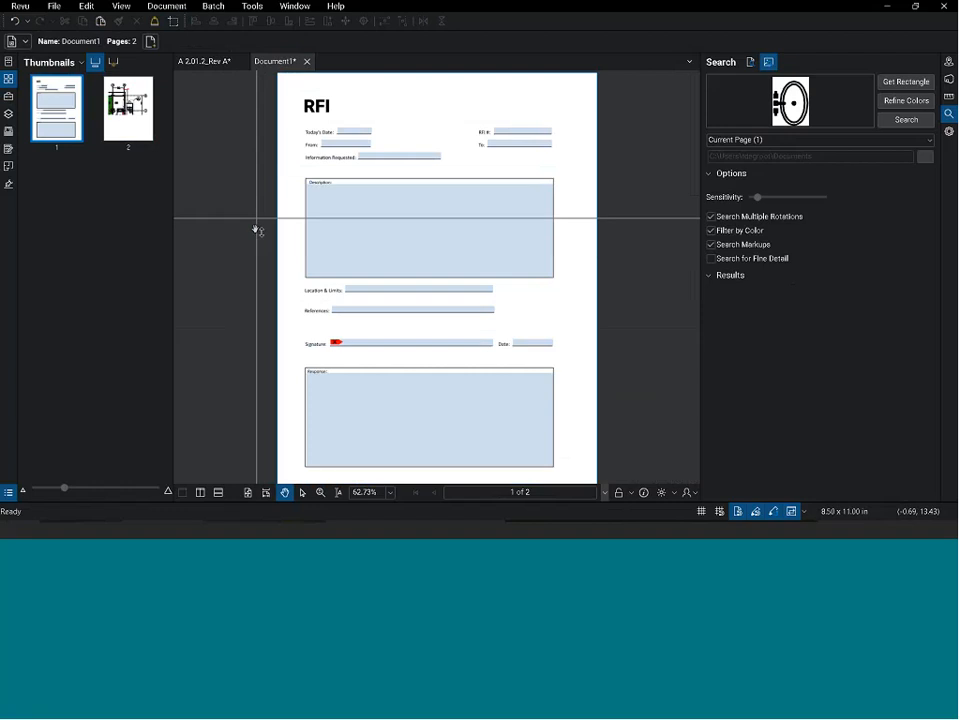
pyautogui.scroll(-3, 255, 238)
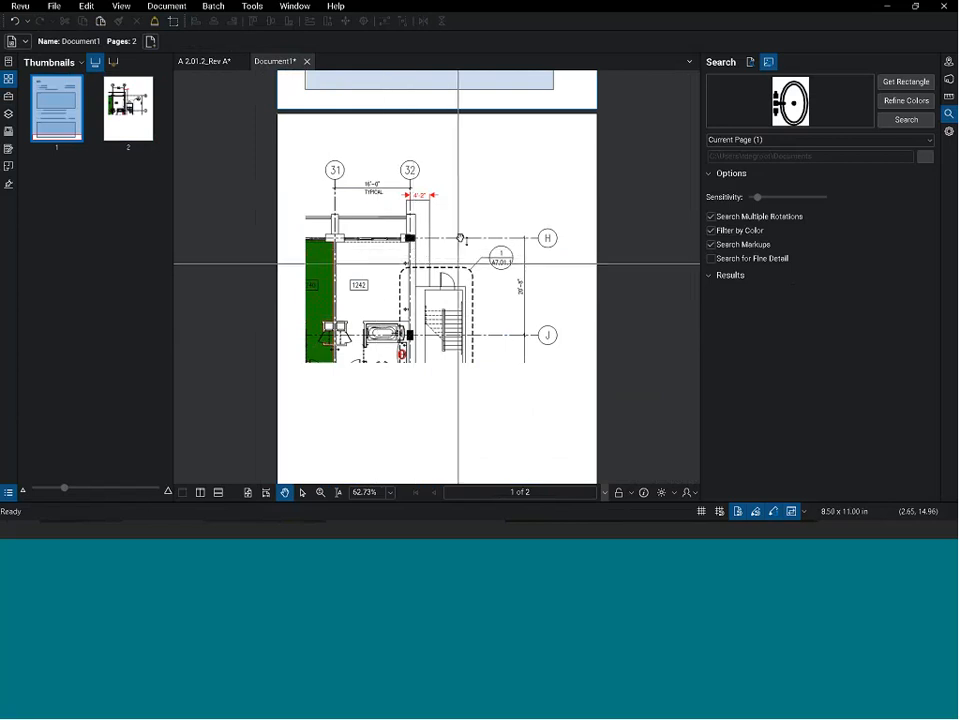
pyautogui.click(307, 61)
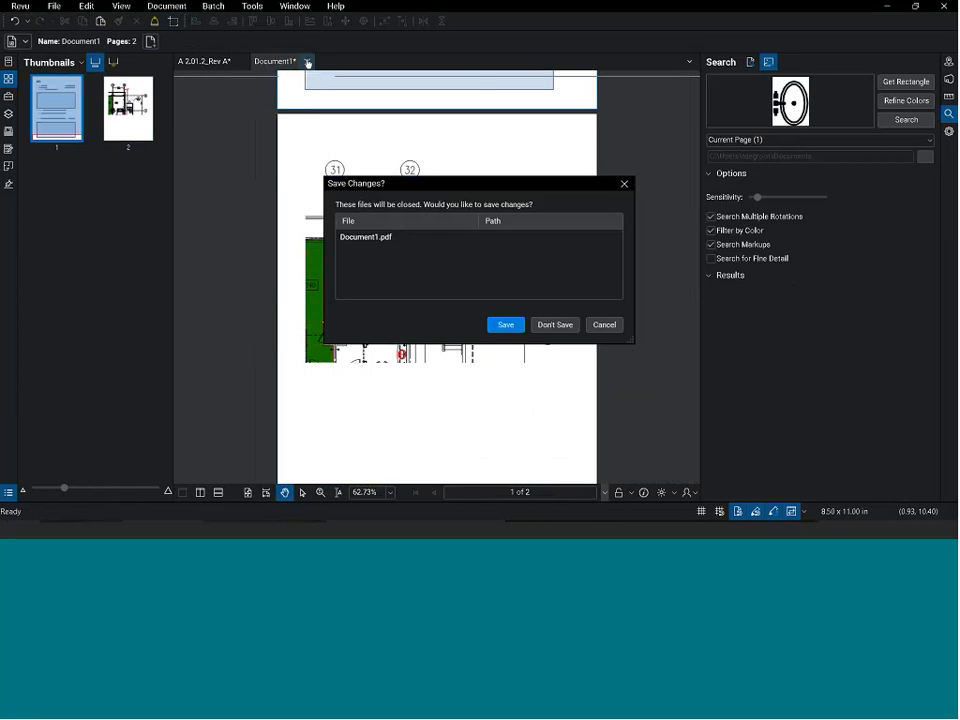
pyautogui.click(548, 324)
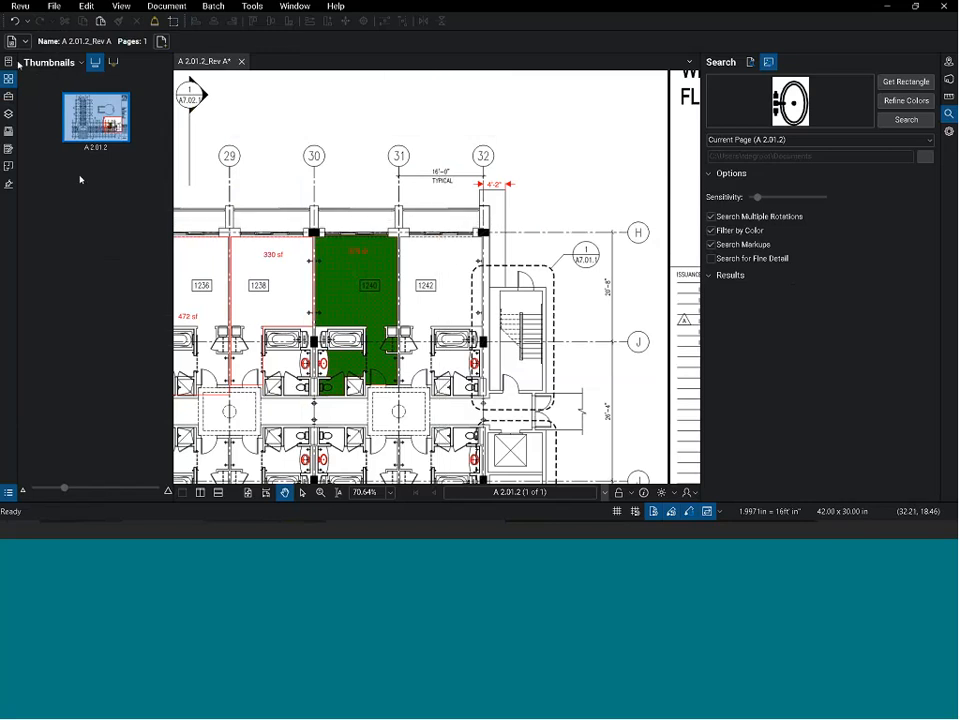
# Step: Widen the Tool Chest and add the green hatched area measurement from Recent Tools to the My Tools set
pyautogui.click(8, 96)
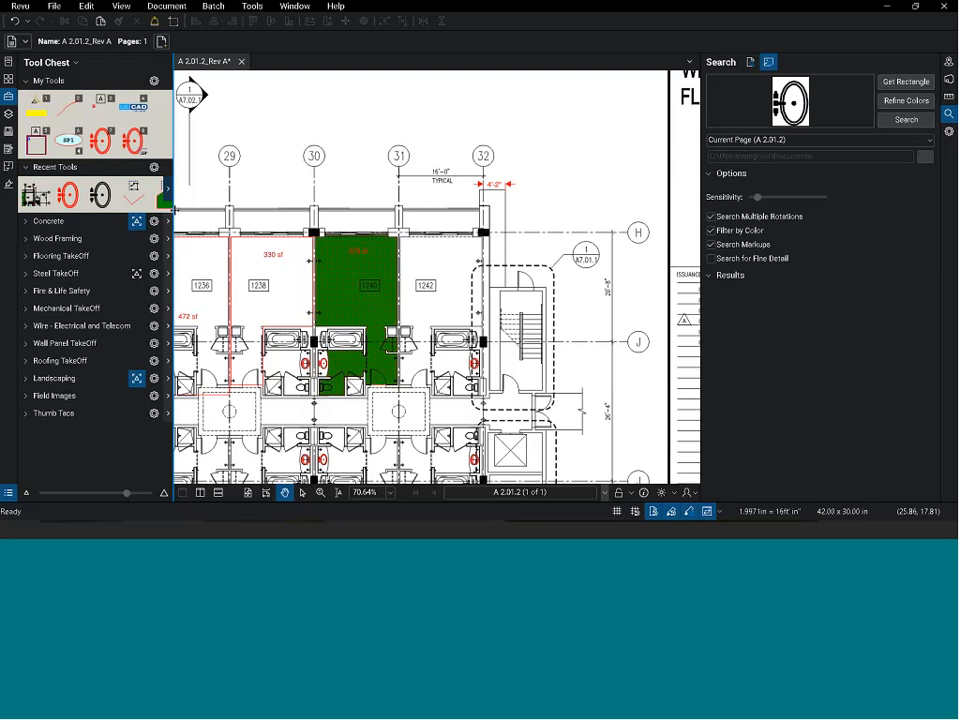
pyautogui.moveTo(175, 210); pyautogui.dragTo(230, 212)
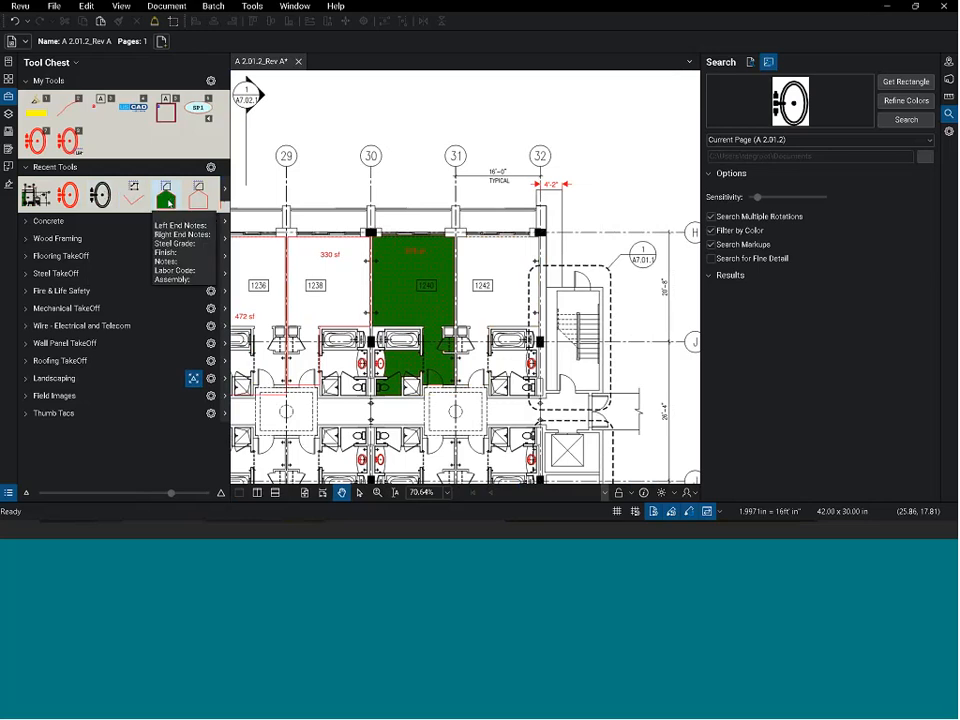
pyautogui.moveTo(168, 200); pyautogui.dragTo(116, 142)
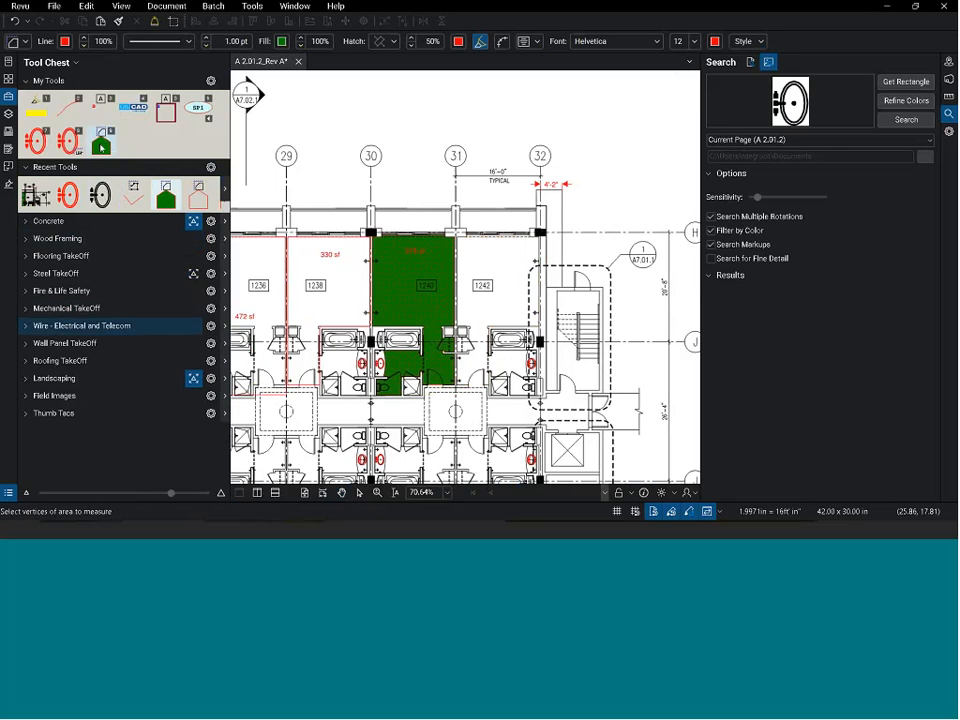
# Step: Measure the main rectangular floor area of room 1242 with the green hatched area tool saved in My Tools
pyautogui.click(101, 146)
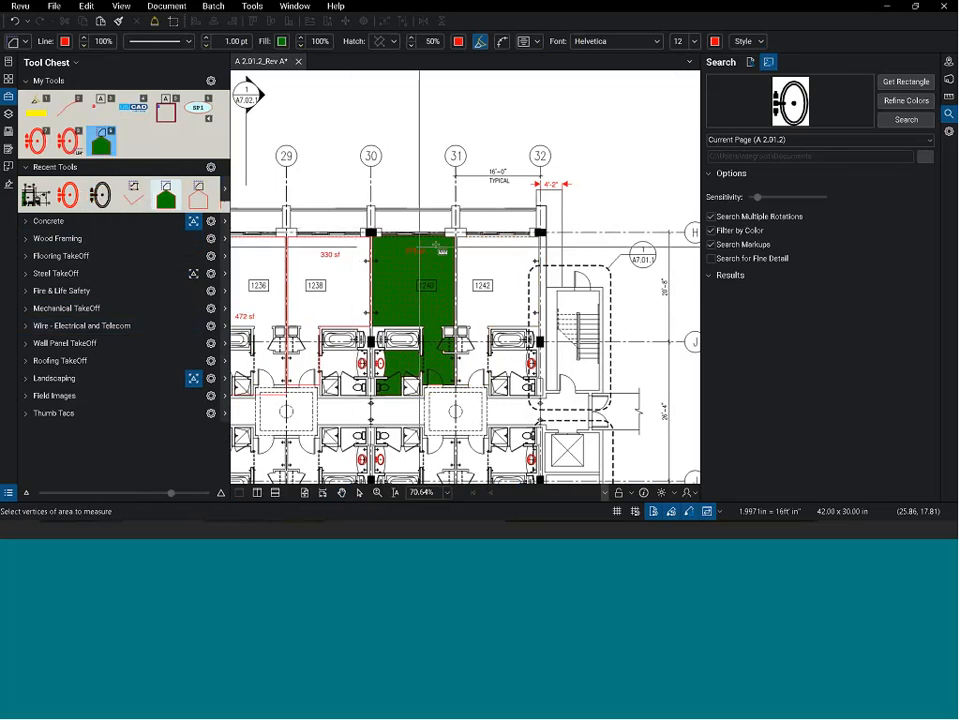
pyautogui.moveTo(457, 238); pyautogui.dragTo(539, 325)
pyautogui.click(539, 325)
pyautogui.scroll(3, 494, 292)
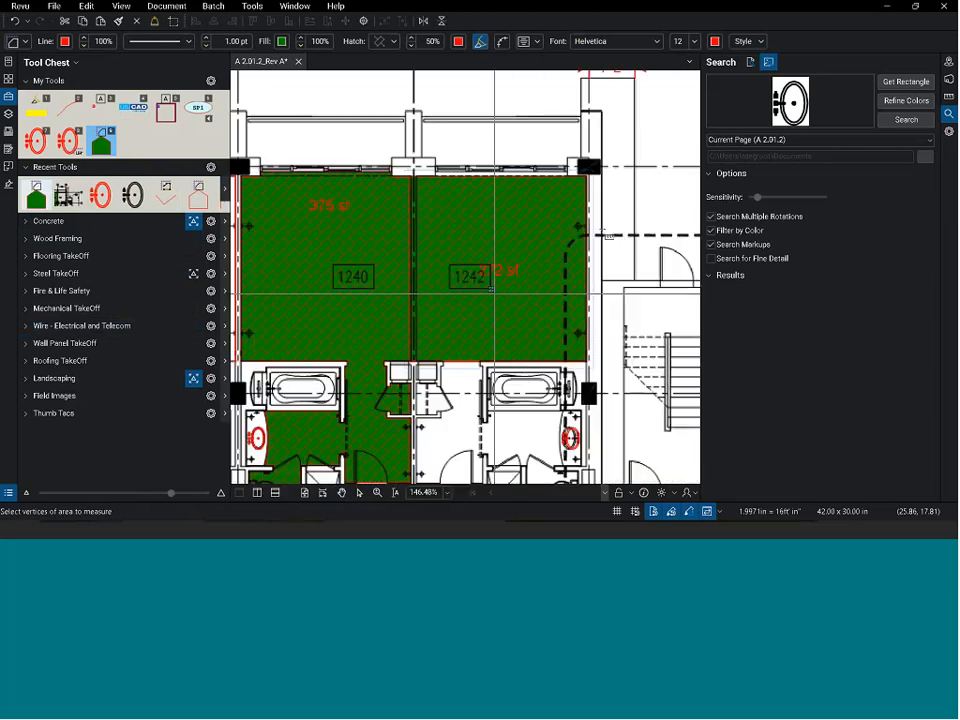
pyautogui.press('Escape')
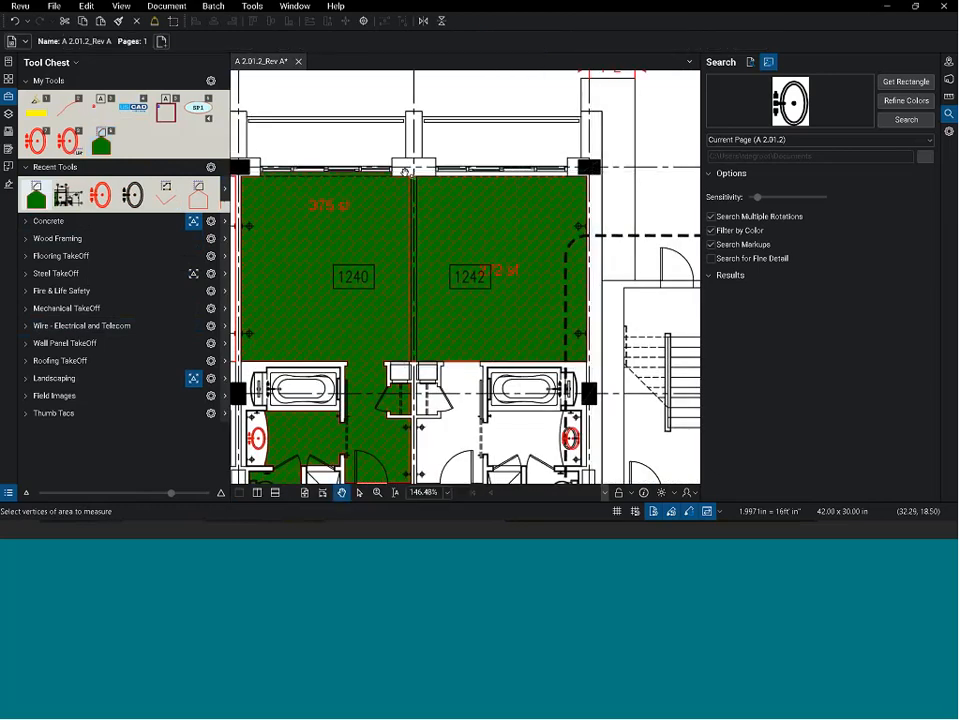
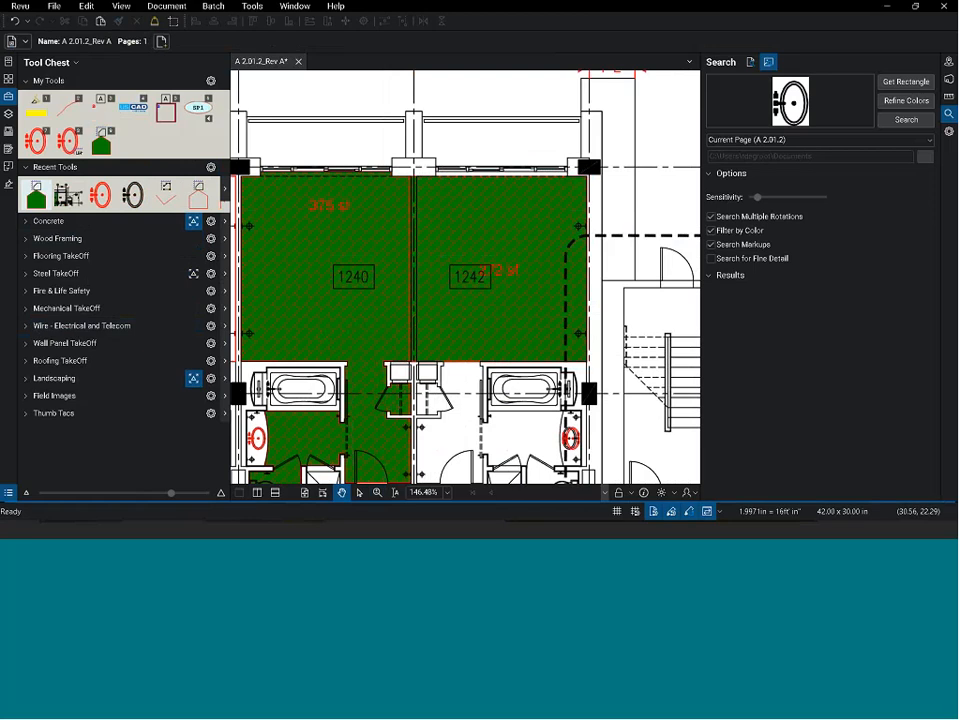
# Step: Show the Markups List and open its column management at the custom columns
pyautogui.moveTo(398, 503); pyautogui.dragTo(405, 346)
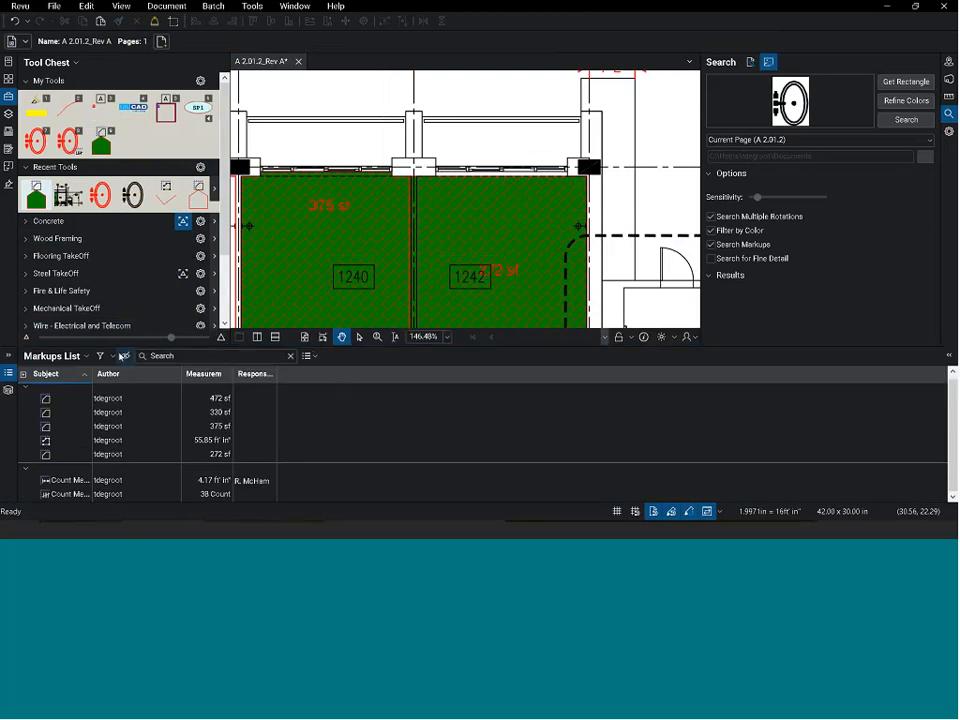
pyautogui.click(87, 356)
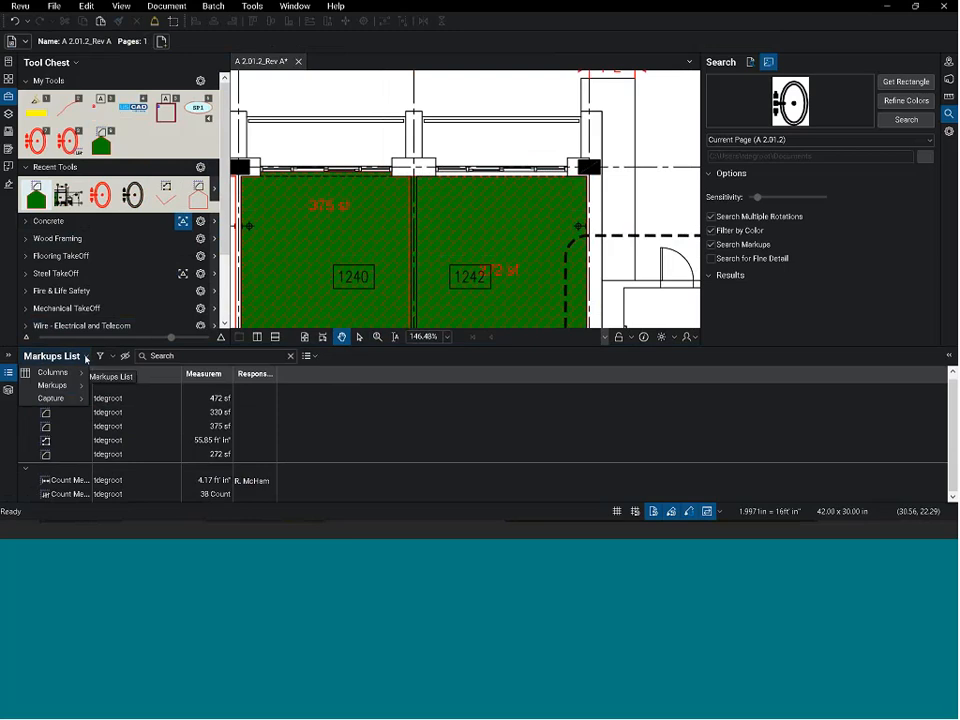
pyautogui.moveTo(84, 376)
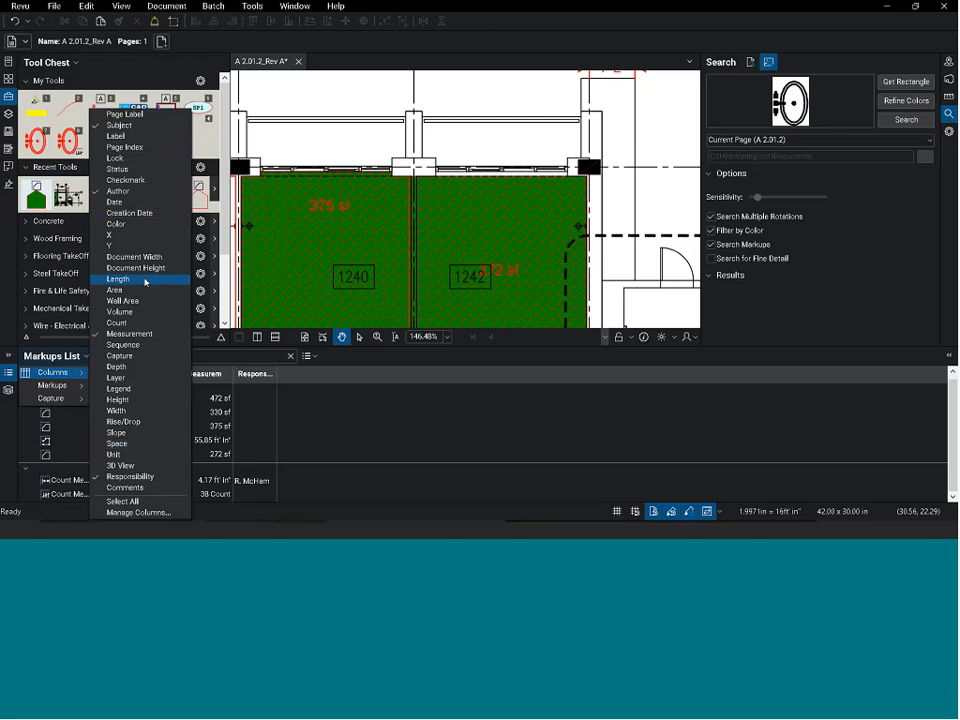
pyautogui.click(139, 512)
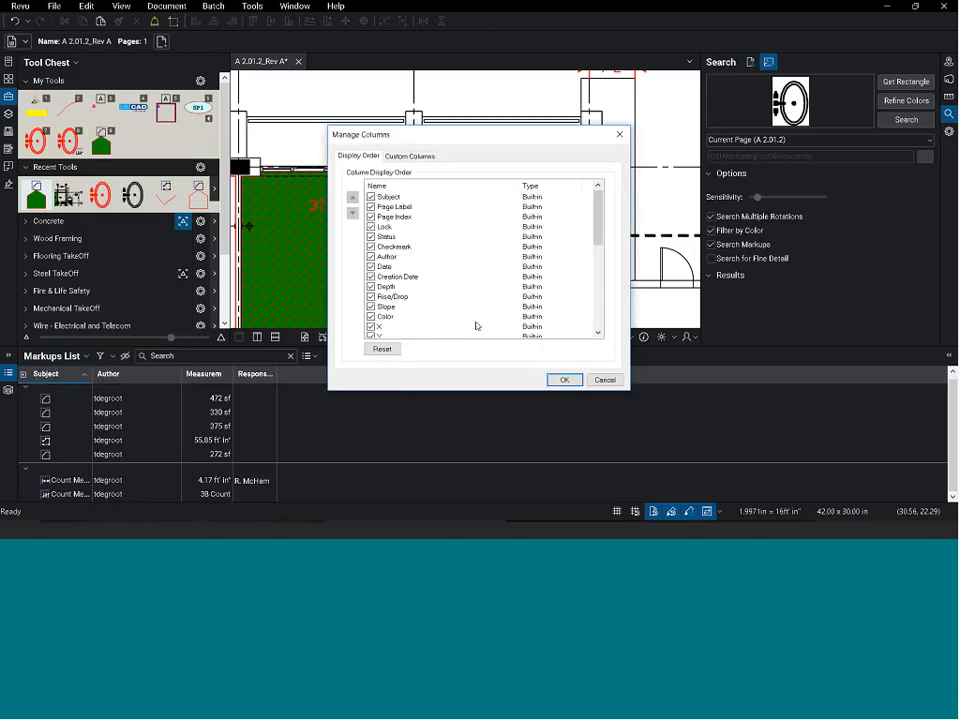
pyautogui.click(410, 156)
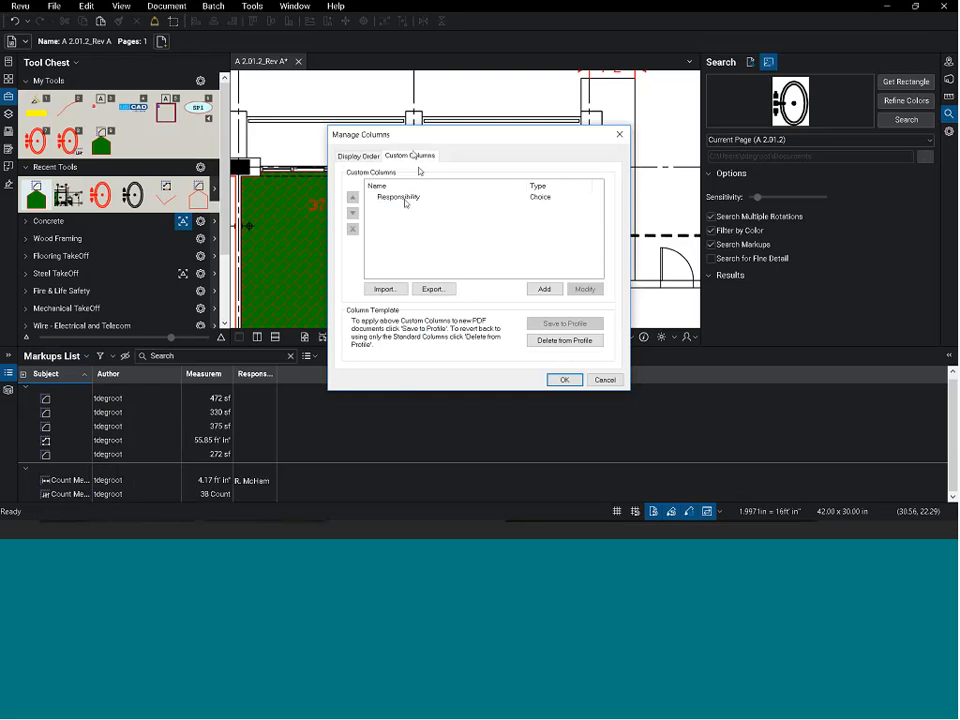
# Step: Review the choice options of the Responsibility custom column, close the column settings and collapse the Markups List
pyautogui.click(405, 201)
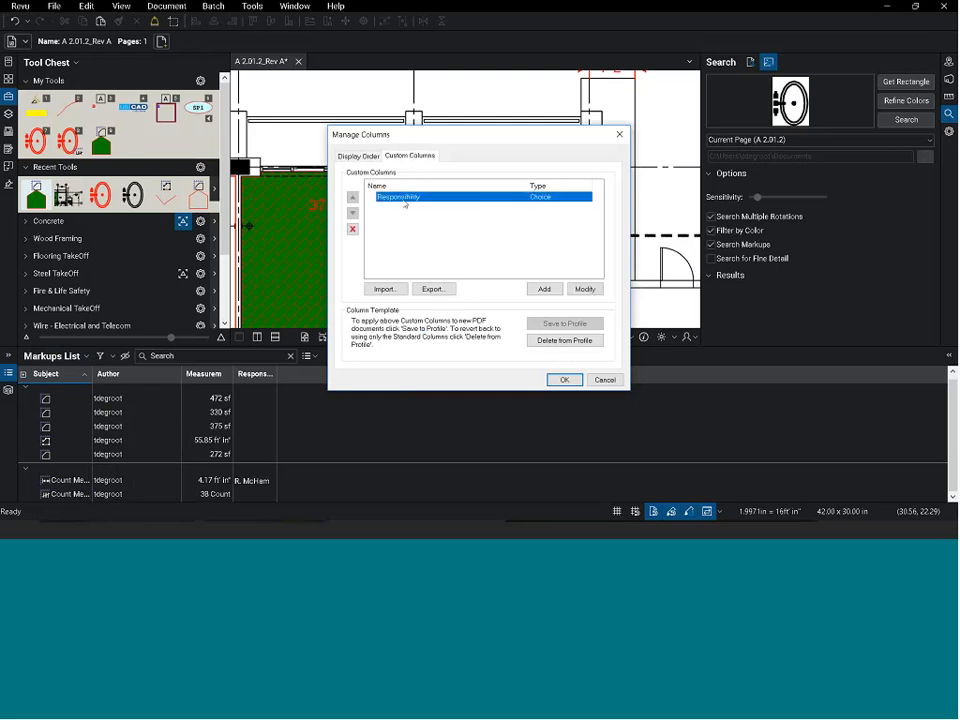
pyautogui.click(586, 291)
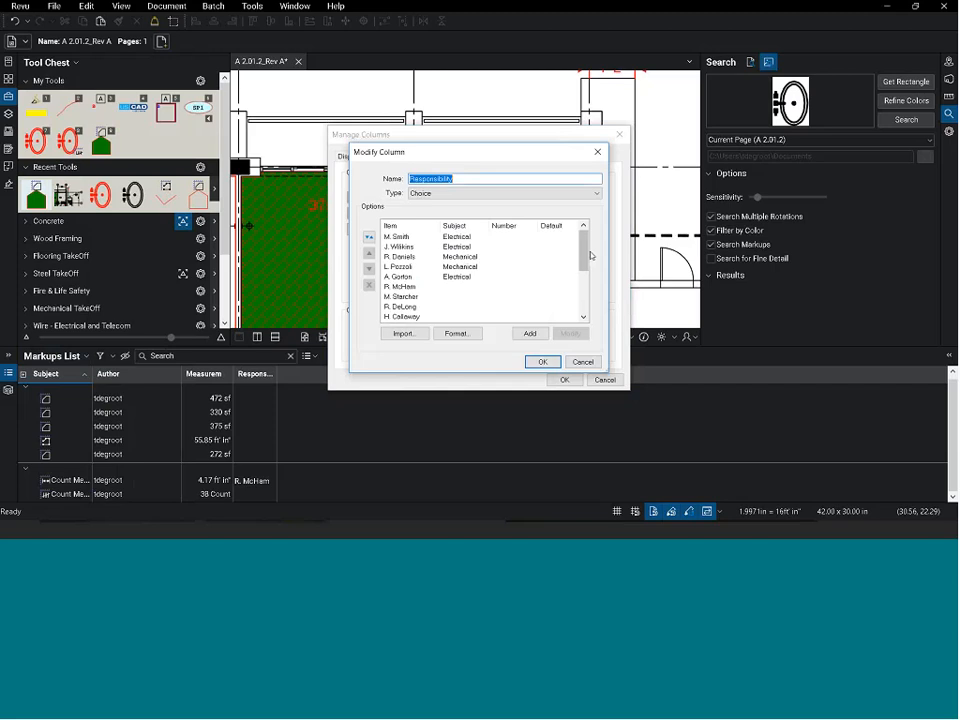
pyautogui.scroll(-4, 590, 256)
pyautogui.scroll(4, 585, 234)
pyautogui.click(583, 361)
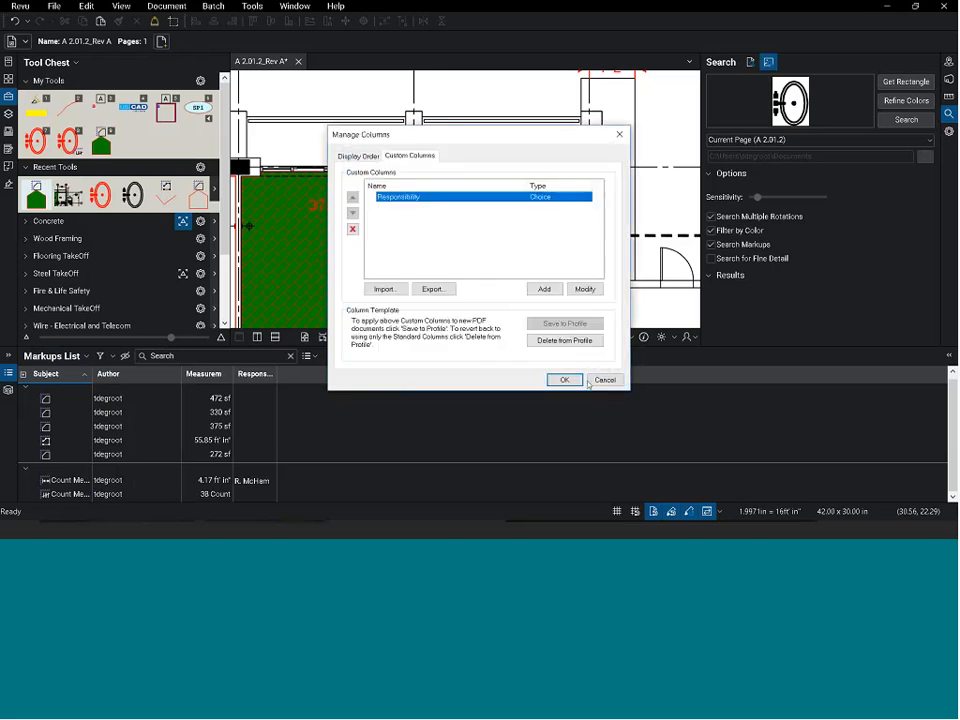
pyautogui.click(563, 381)
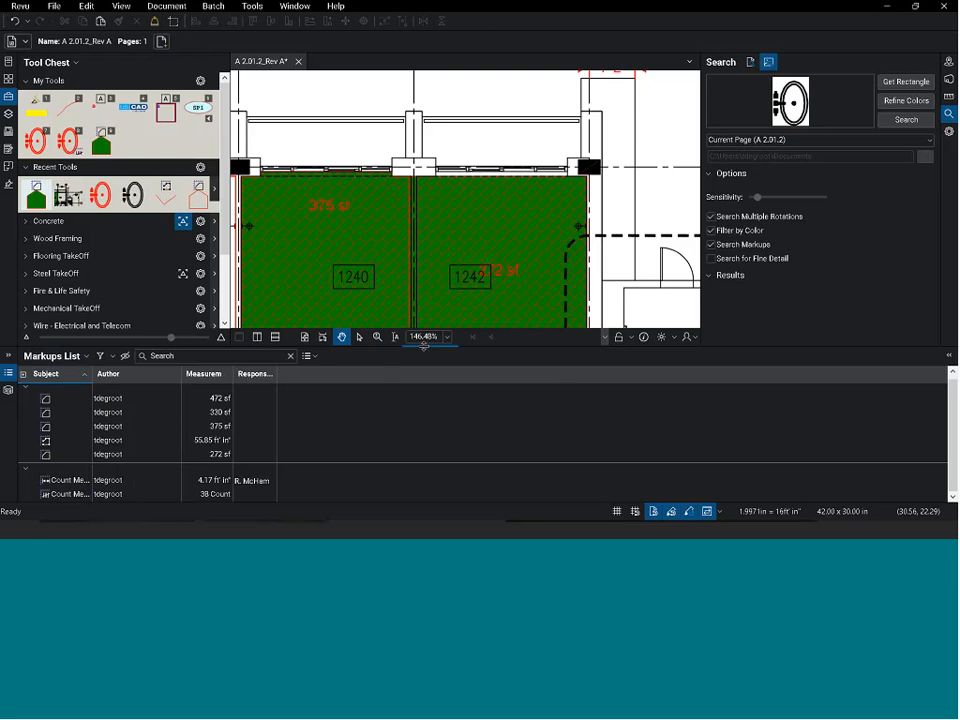
pyautogui.moveTo(424, 345); pyautogui.dragTo(424, 502)
# Step: Draw a Cloud+ markup around the door opening above the stairs beside room 1242, with the callout text "verify opening location"
pyautogui.click(252, 6)
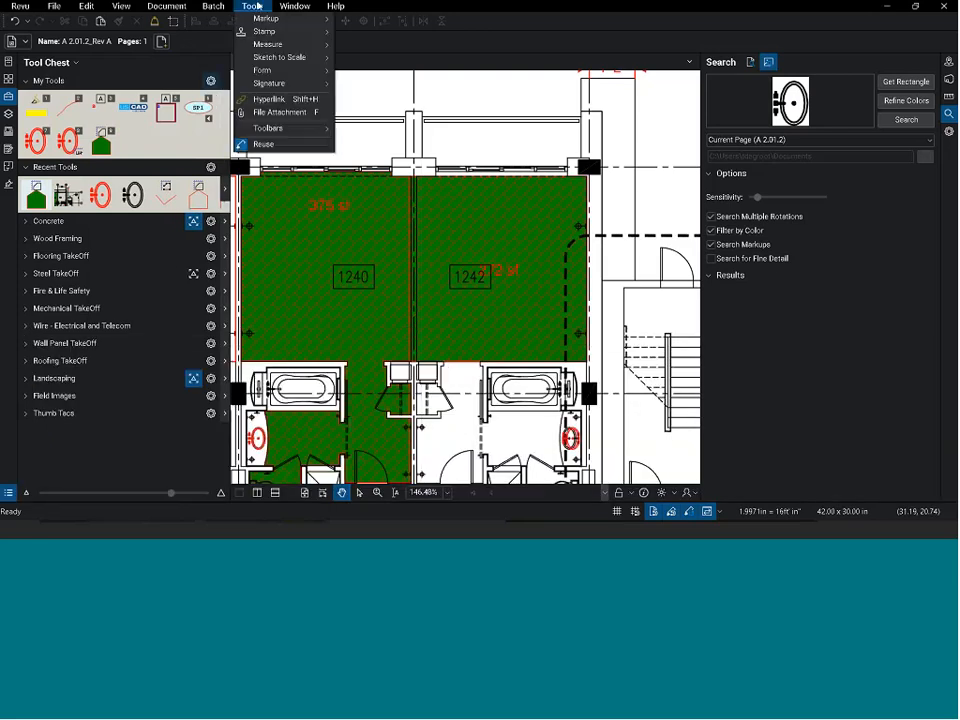
pyautogui.moveTo(258, 20)
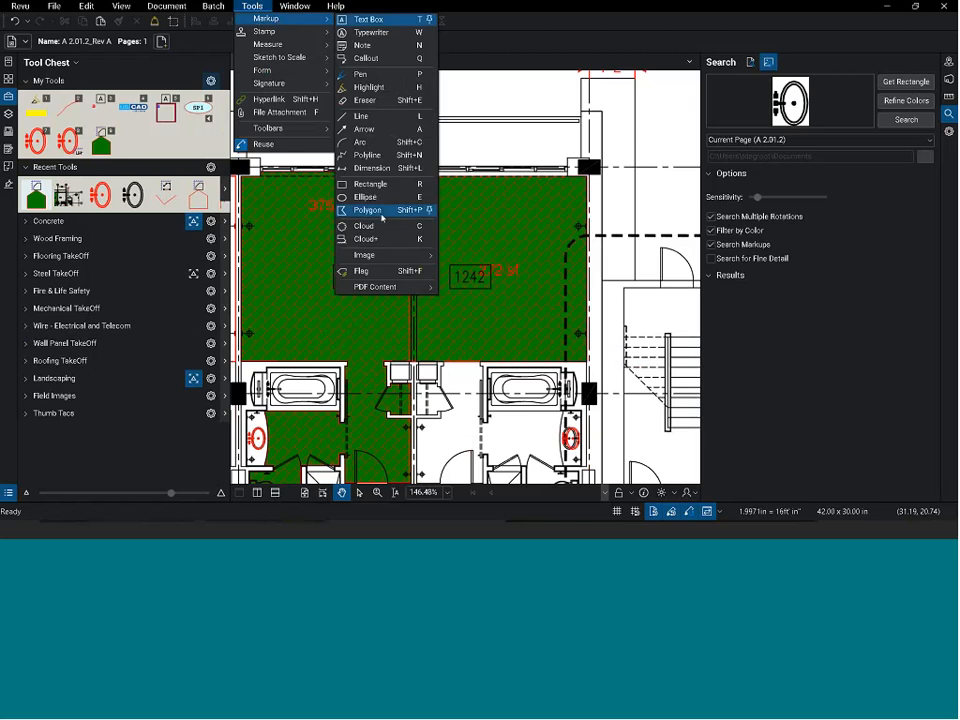
pyautogui.click(383, 238)
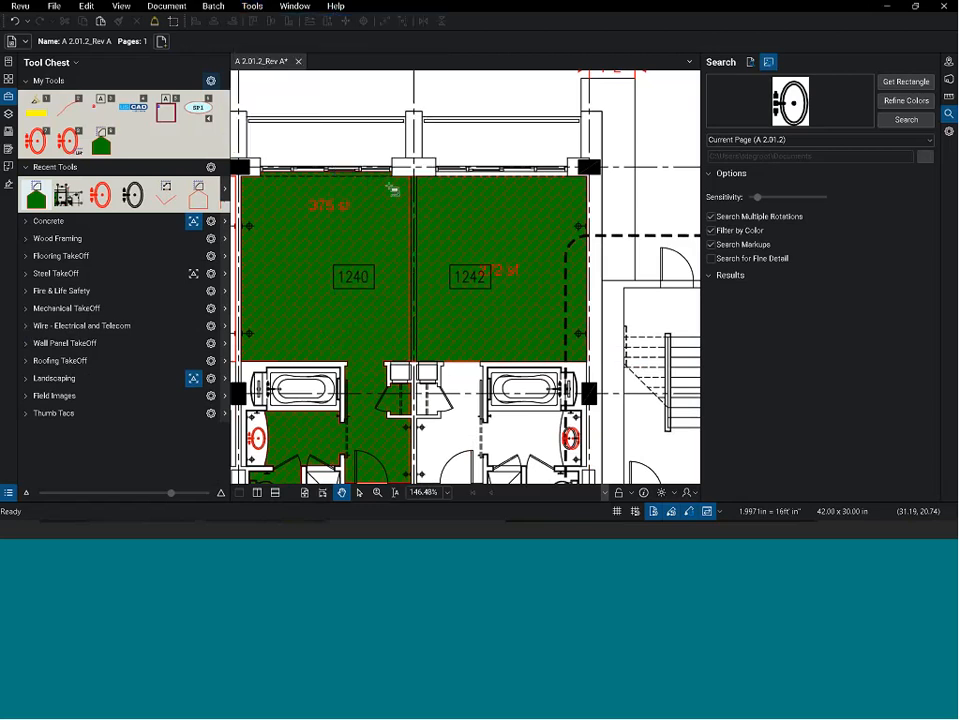
pyautogui.scroll(-3, 388, 186)
pyautogui.scroll(5, 483, 230)
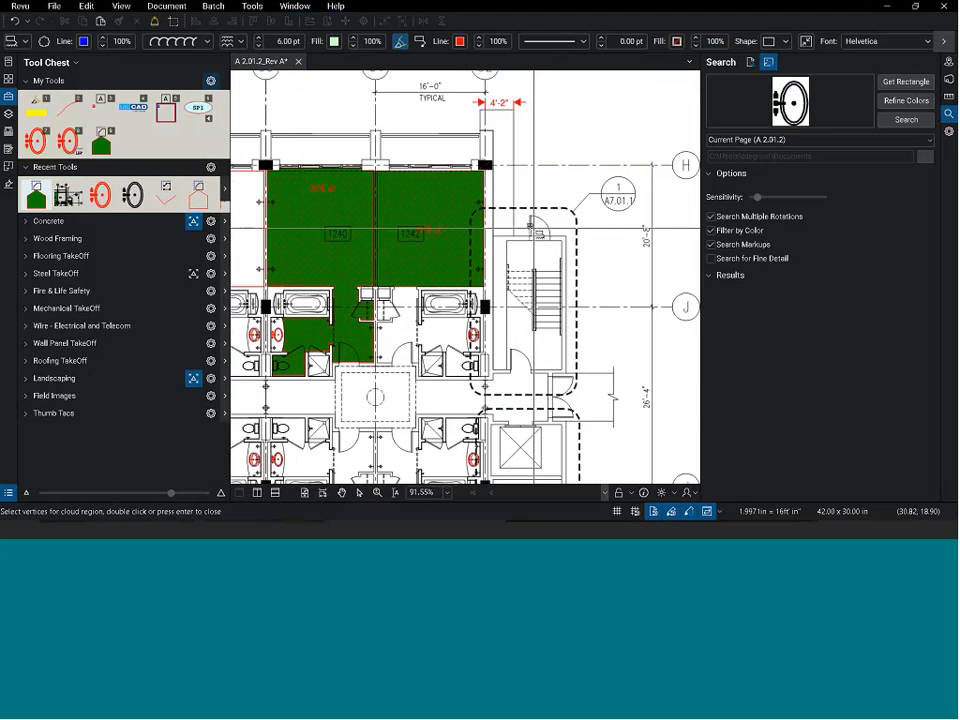
pyautogui.moveTo(503, 174); pyautogui.dragTo(610, 279)
pyautogui.scroll(-4, 586, 292)
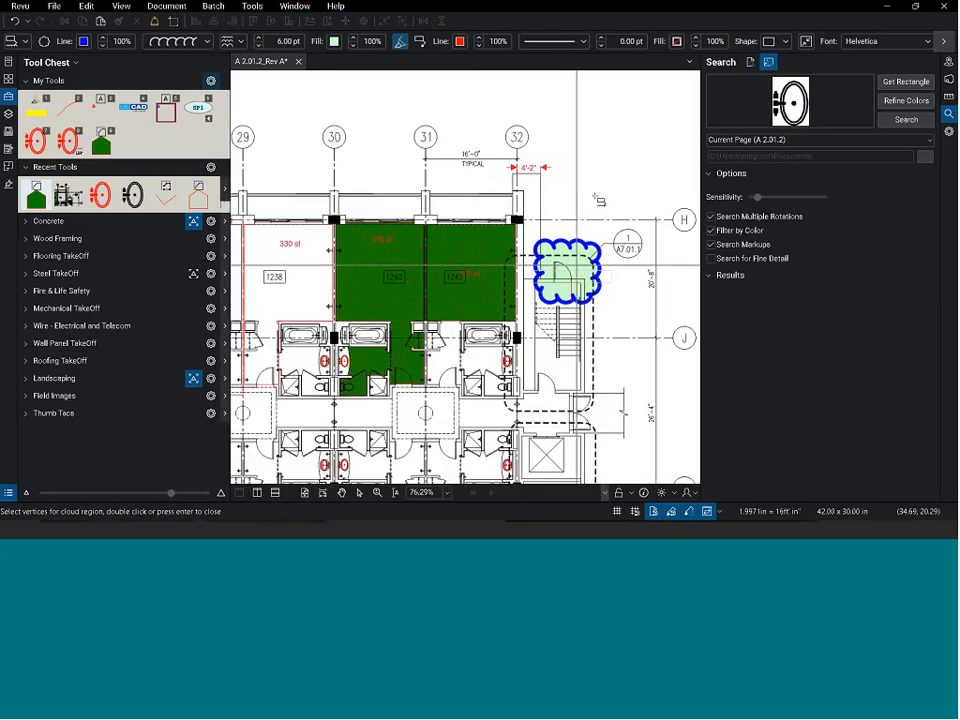
pyautogui.click(605, 198)
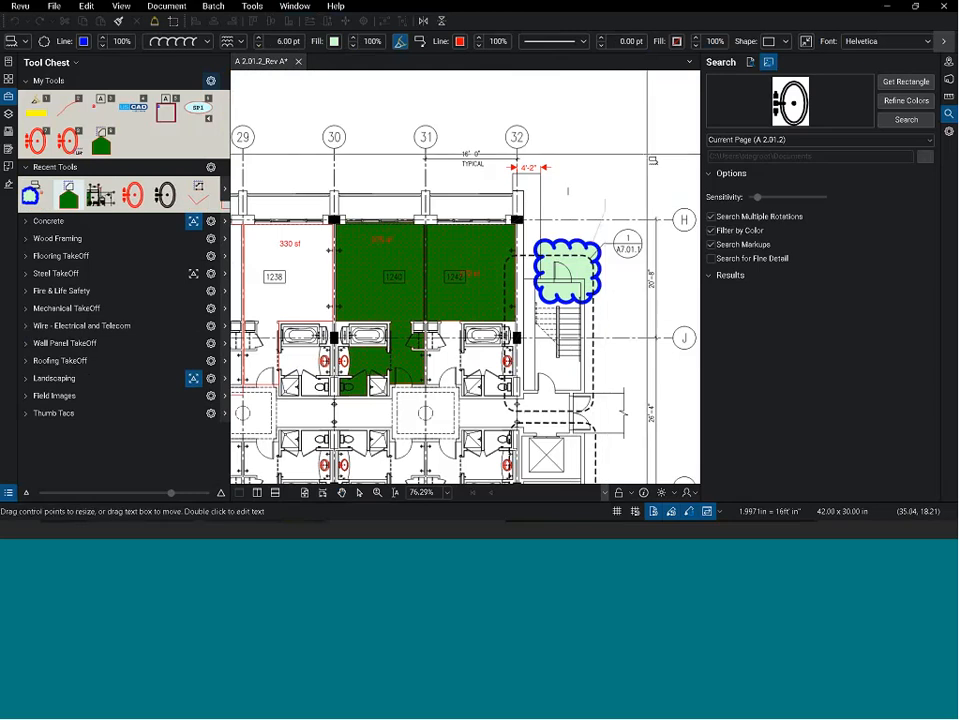
pyautogui.write('verify opening location')
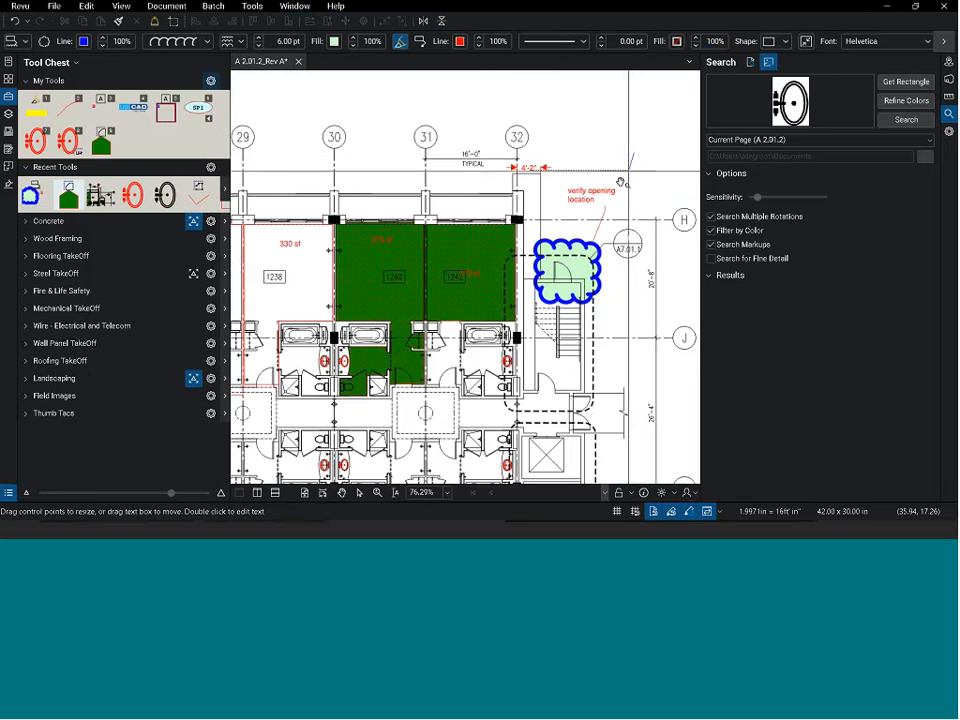
pyautogui.press('Escape')
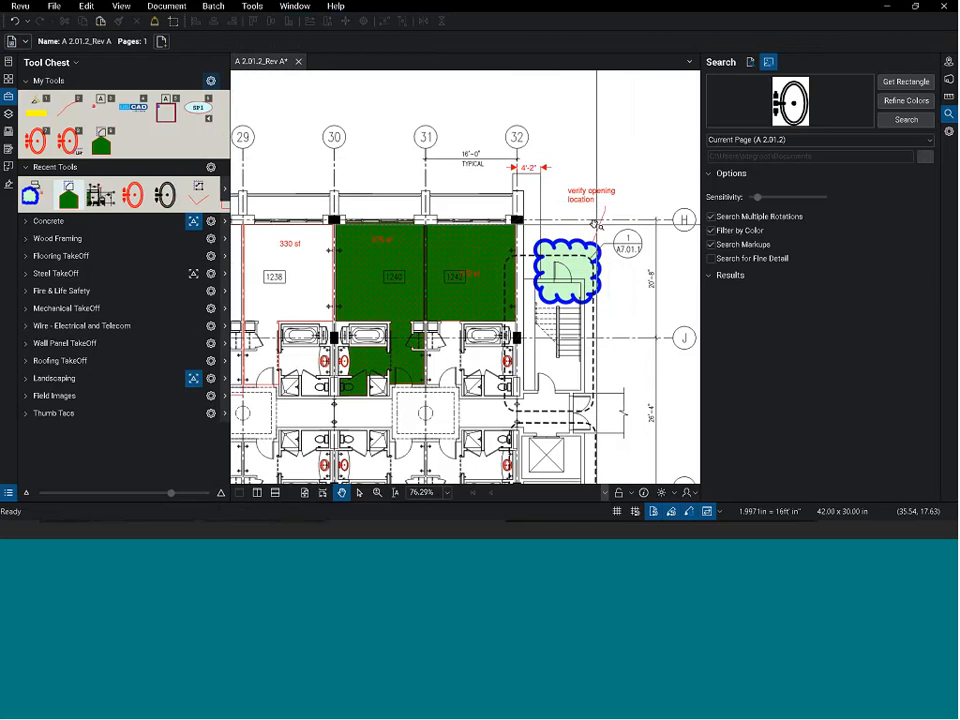
# Step: Select the "verify opening location" cloud callout above the stairs
pyautogui.click(593, 210)
pyautogui.scroll(2, 593, 210)
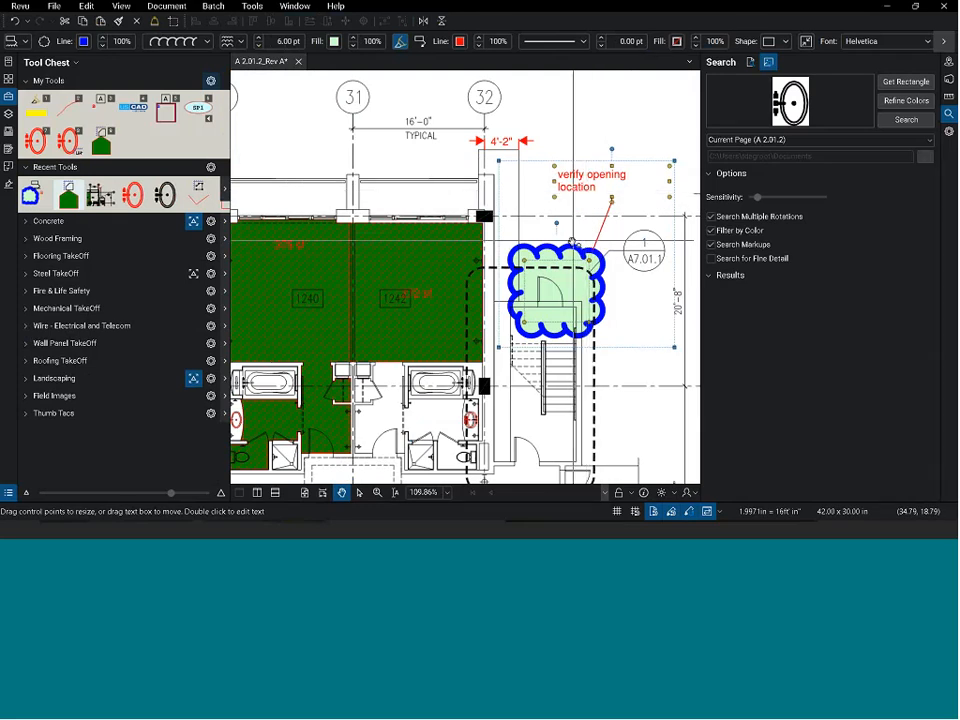
# Step: Show the Markups List, widen the Responsibility column and assign the first listed person to the "verify opening location" cloud markup
pyautogui.moveTo(519, 501); pyautogui.dragTo(519, 378)
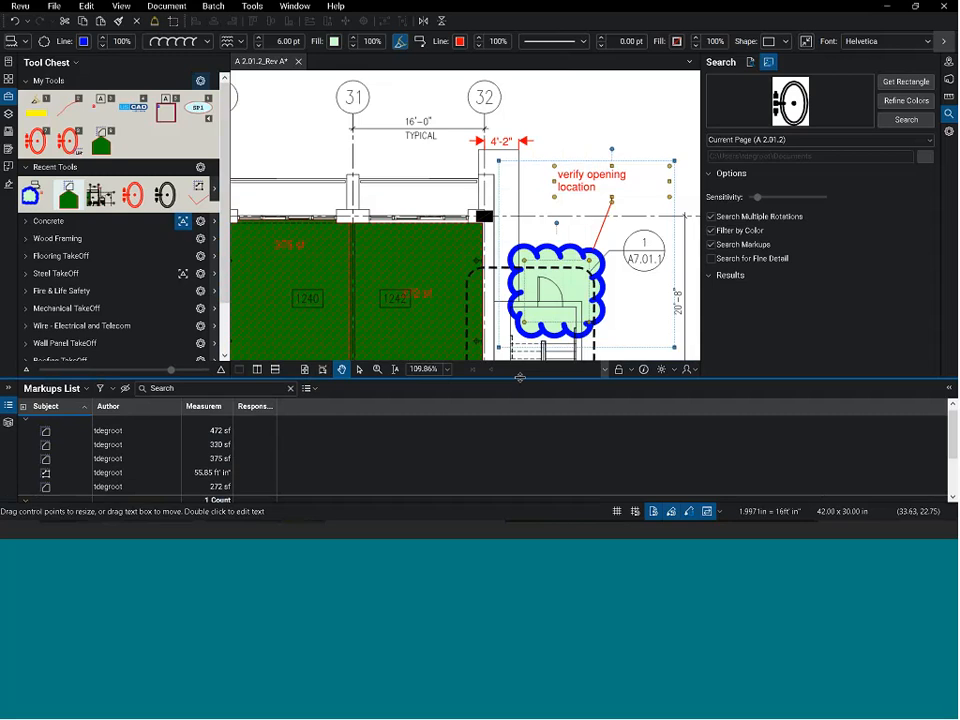
pyautogui.doubleClick(704, 328)
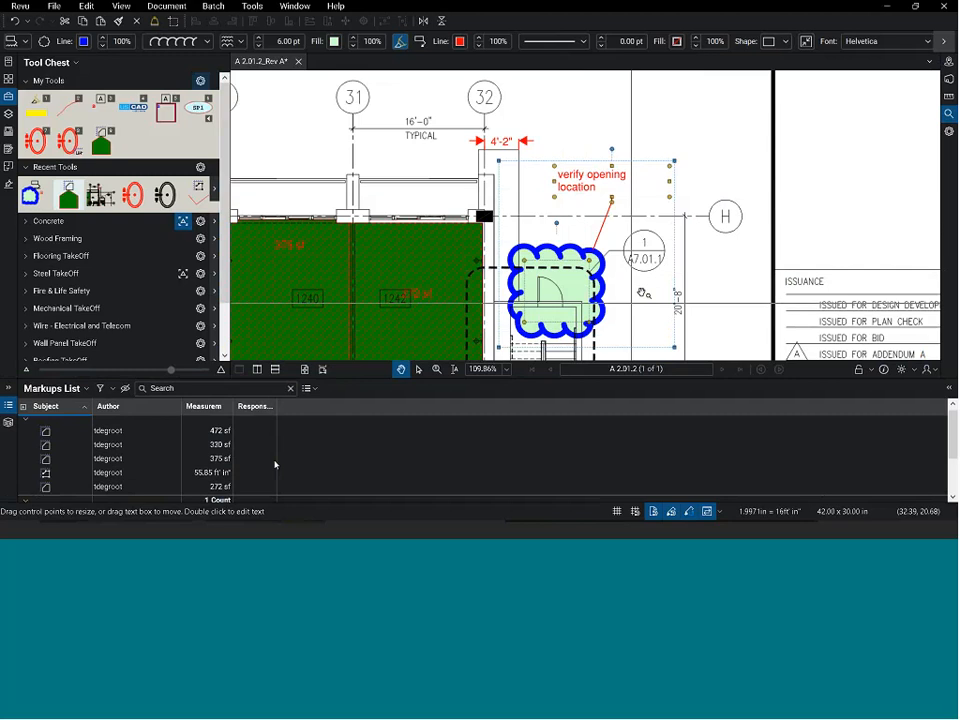
pyautogui.press('Escape')
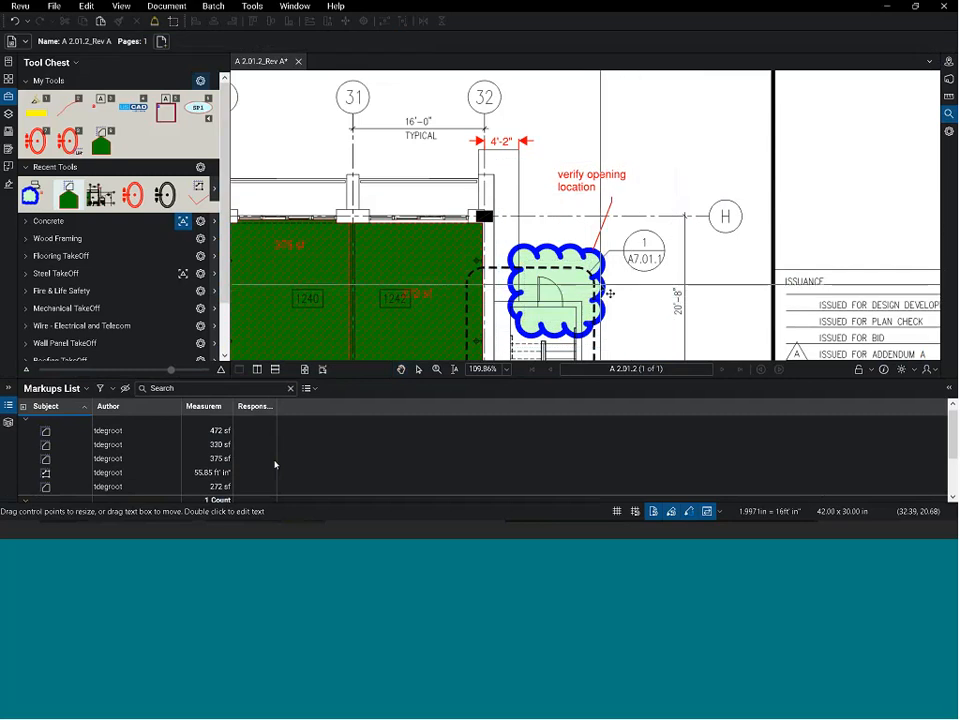
pyautogui.click(605, 291)
pyautogui.click(268, 495)
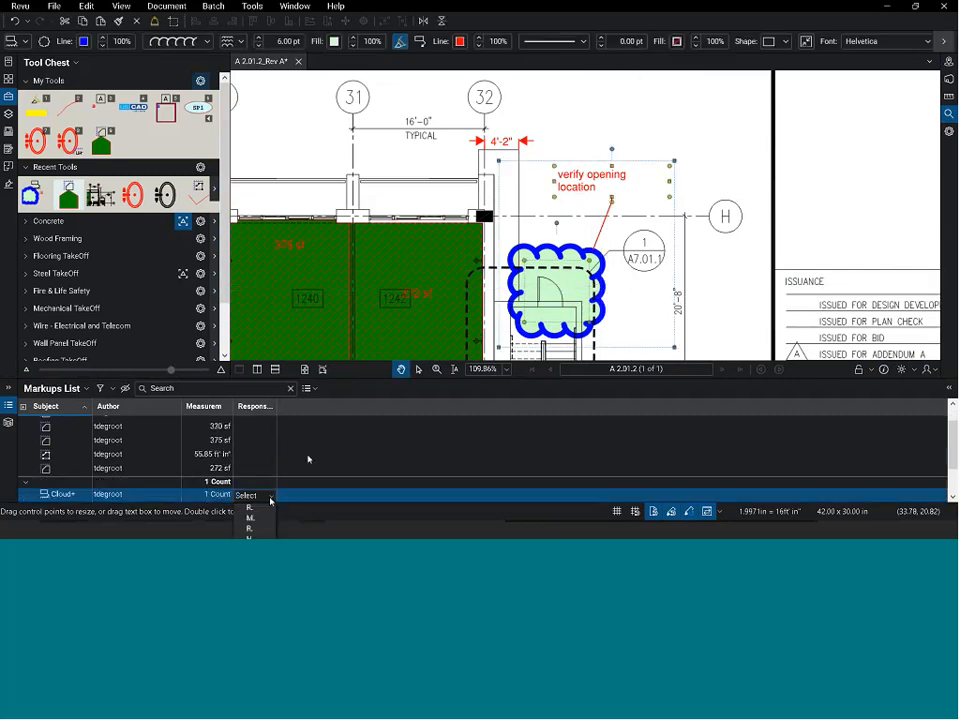
pyautogui.moveTo(277, 406); pyautogui.dragTo(344, 410)
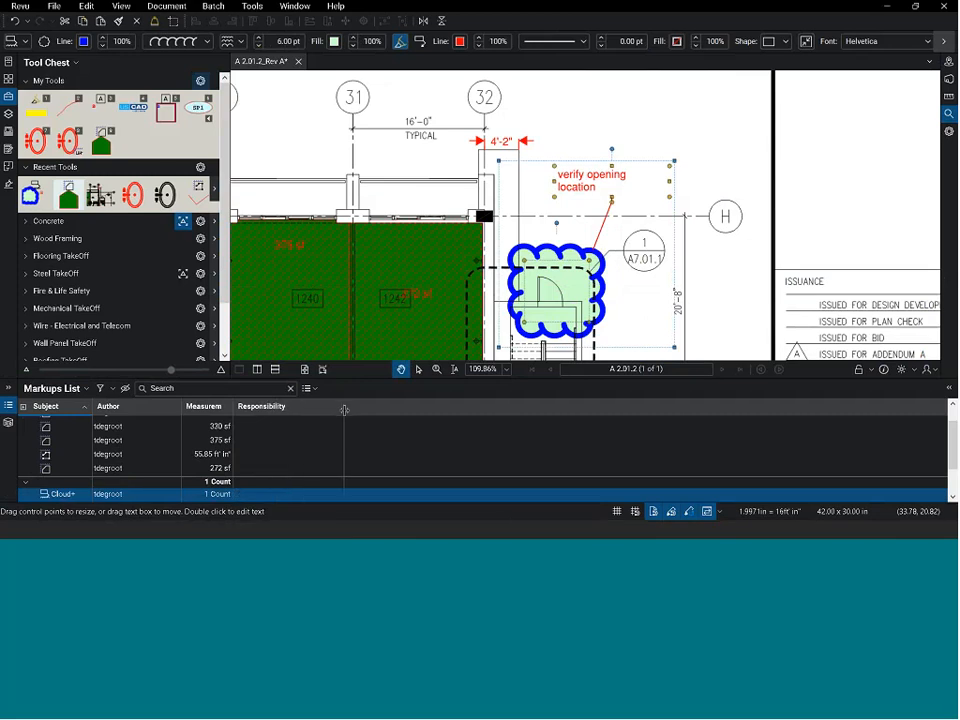
pyautogui.click(270, 495)
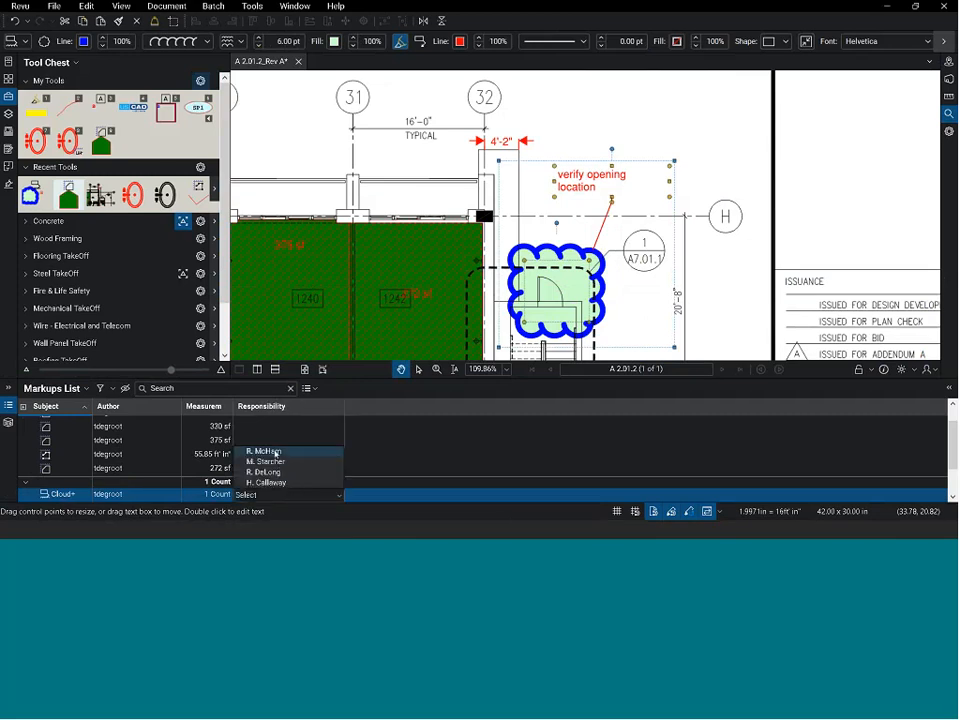
pyautogui.click(276, 452)
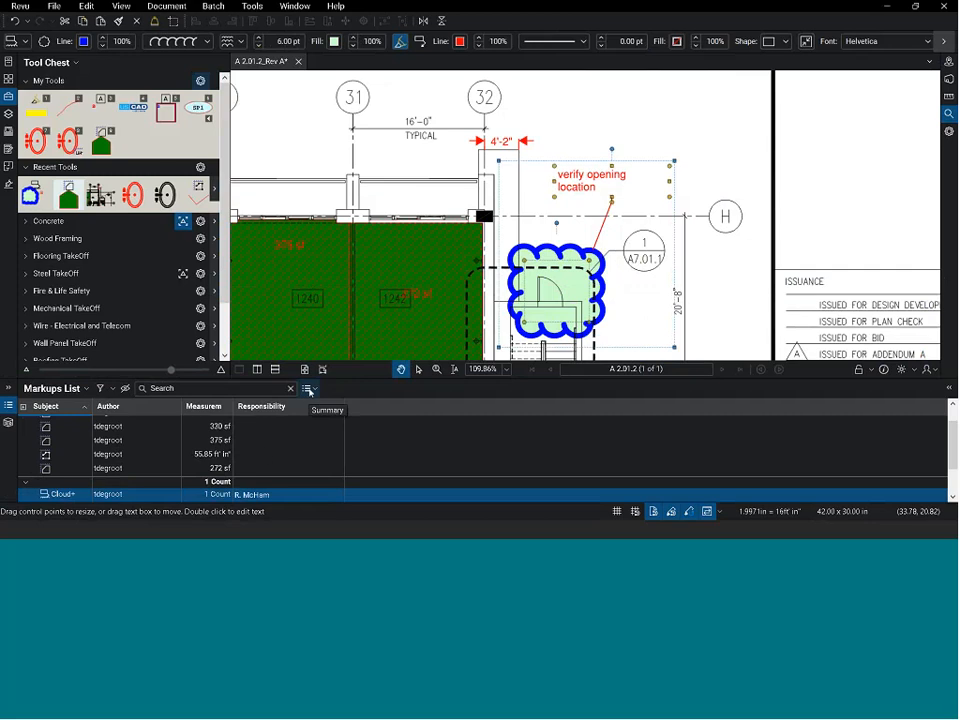
# Step: Filter the Markups List by Responsibility to only the markups assigned to that person
pyautogui.click(309, 390)
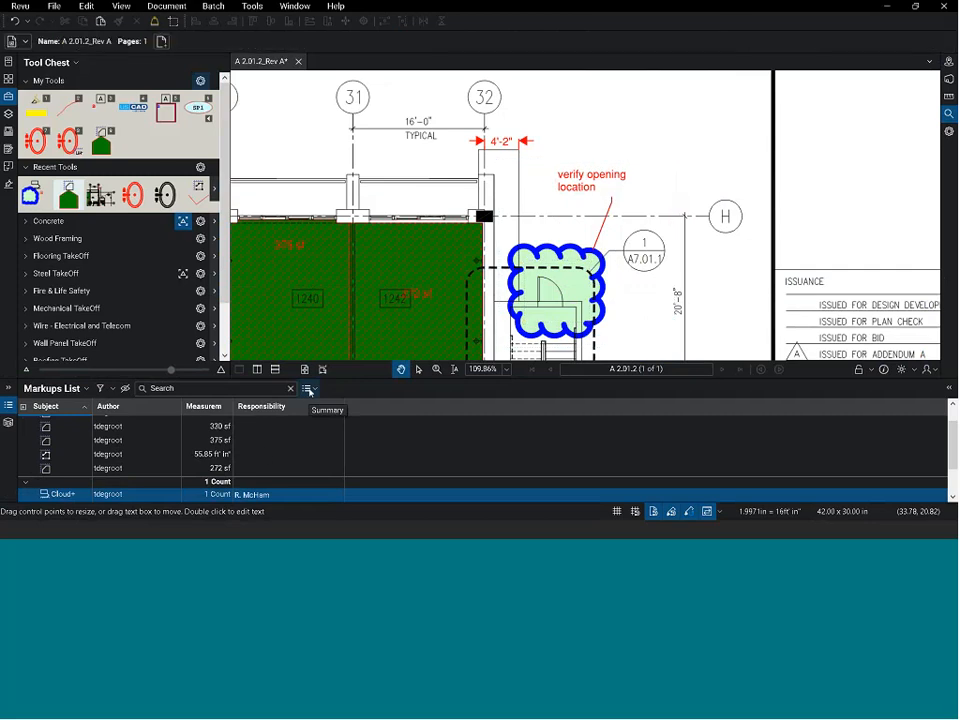
pyautogui.click(101, 389)
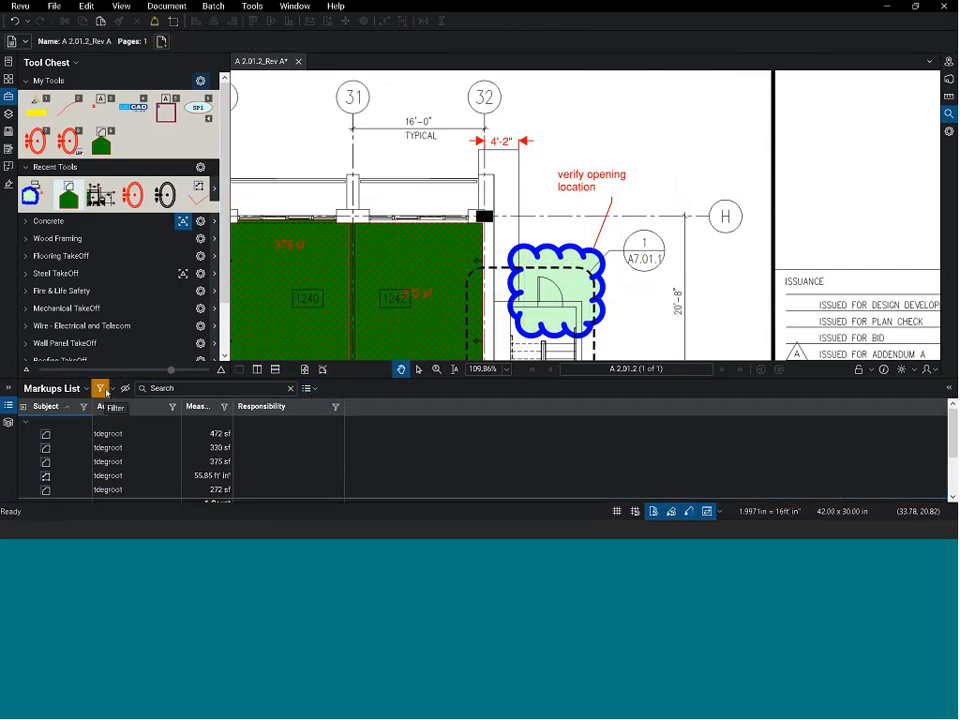
pyautogui.click(337, 408)
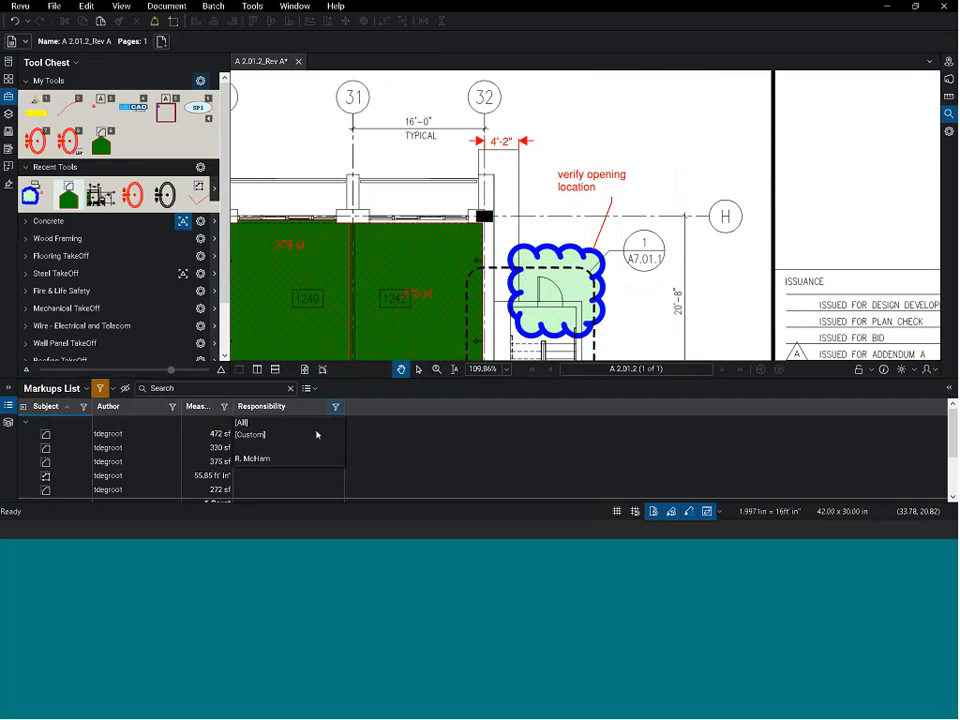
pyautogui.click(255, 458)
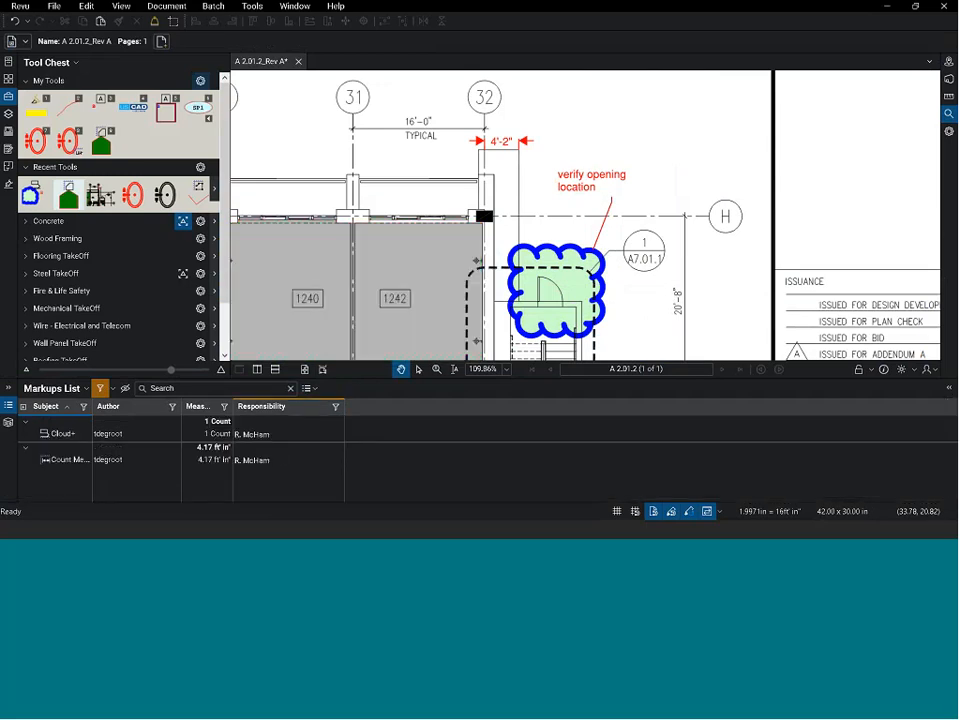
# Step: Create a PDF summary of the filtered markups, appended and hyperlinked to the current PDF
pyautogui.click(308, 388)
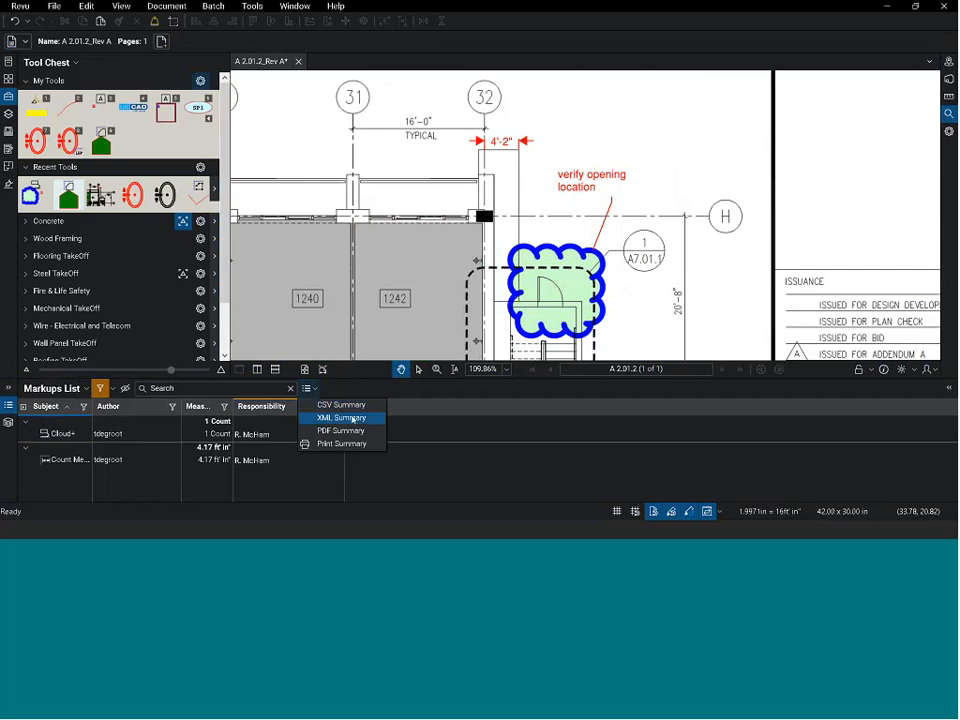
pyautogui.click(343, 431)
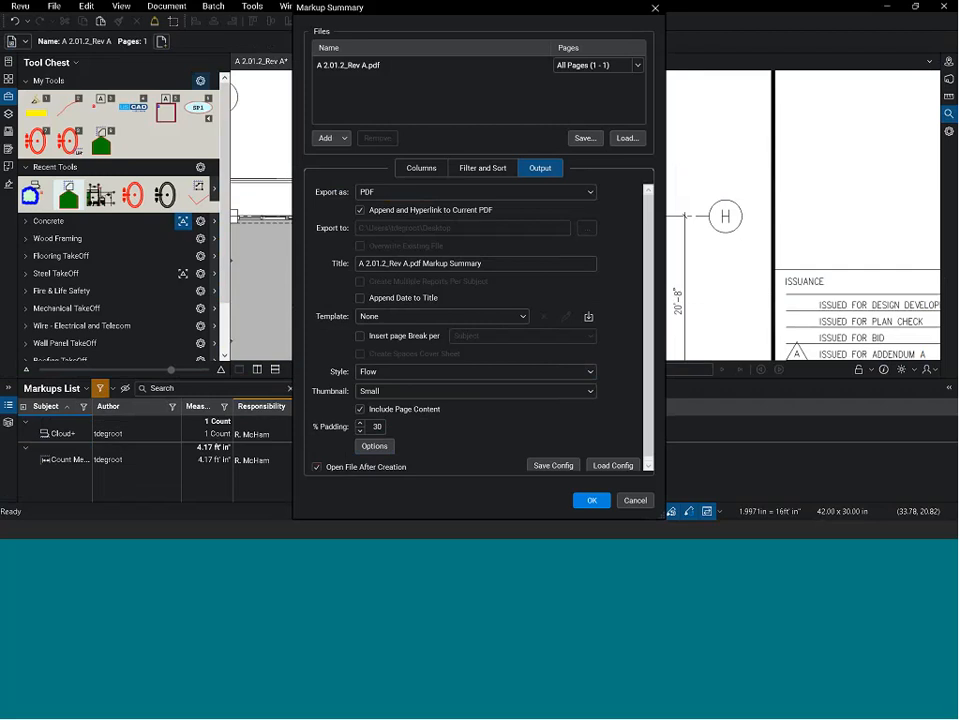
pyautogui.click(591, 500)
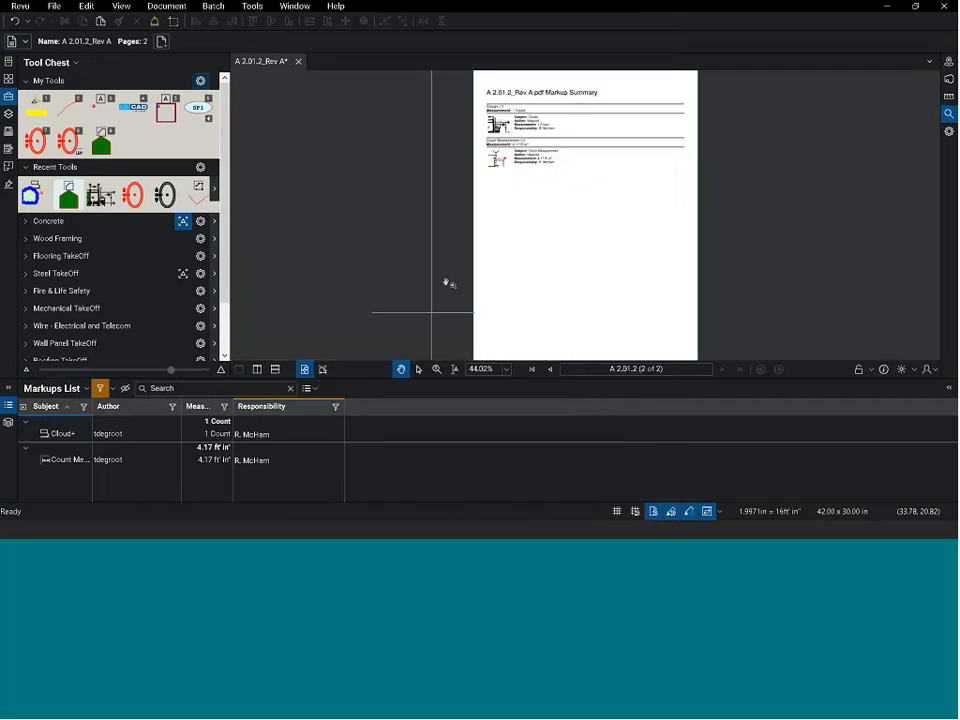
# Step: Examine the appended summary page beside the page thumbnails, follow the cloud's image link to the plan, and return to the summary
pyautogui.doubleClick(373, 377)
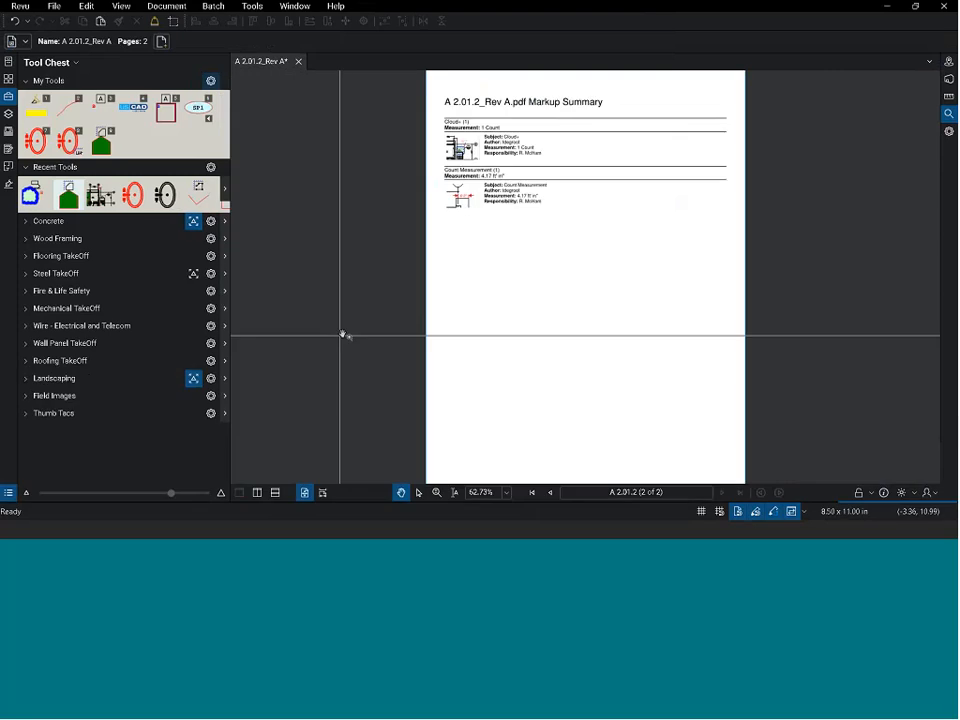
pyautogui.click(8, 79)
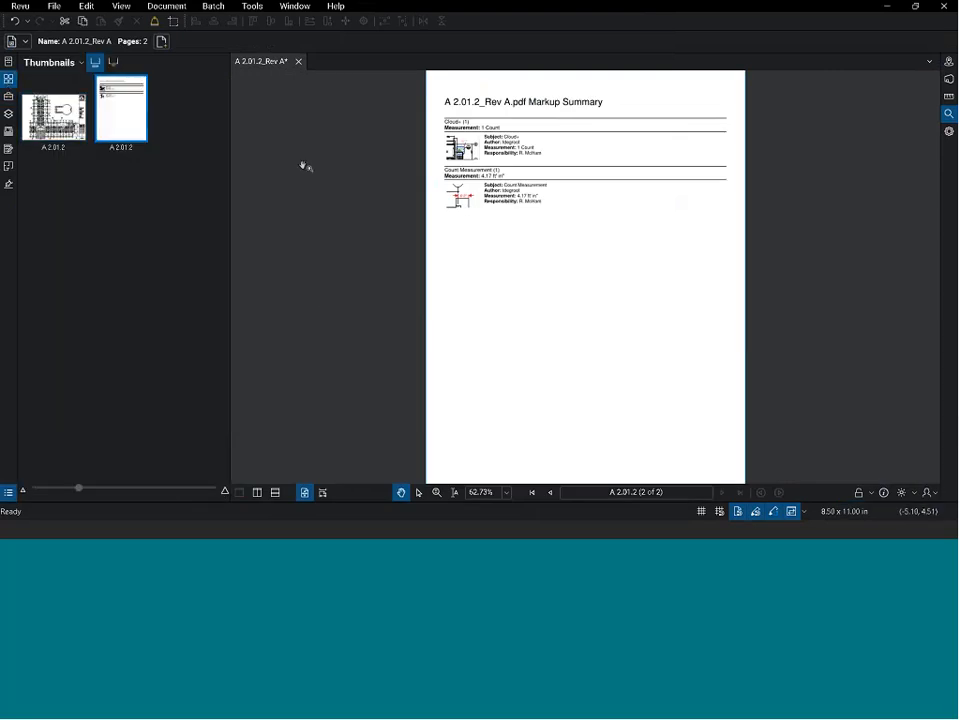
pyautogui.scroll(5, 506, 146)
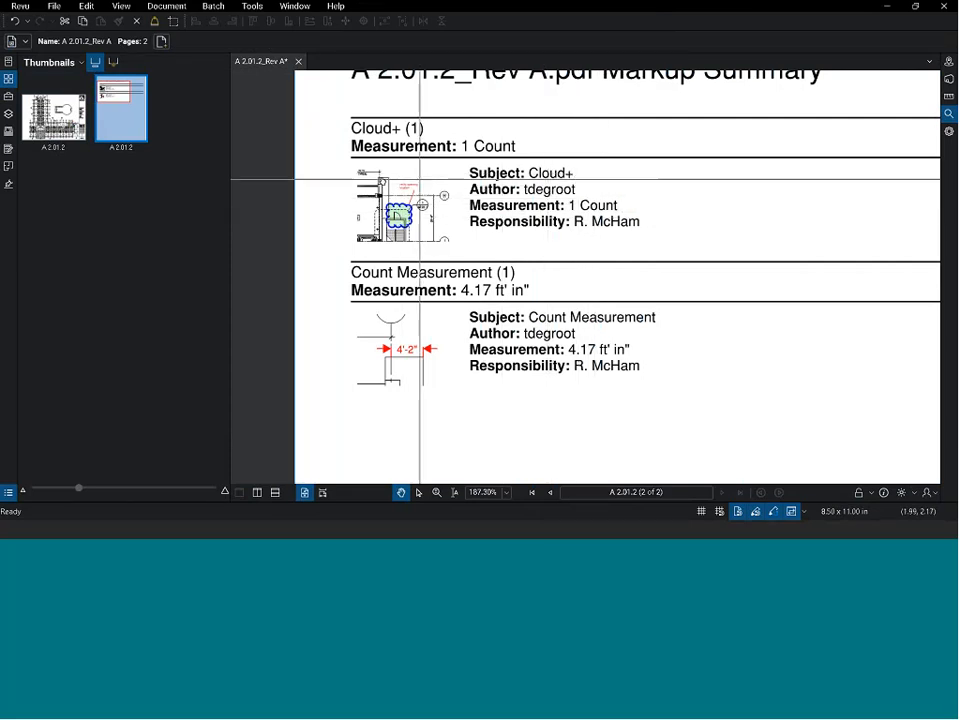
pyautogui.click(400, 219)
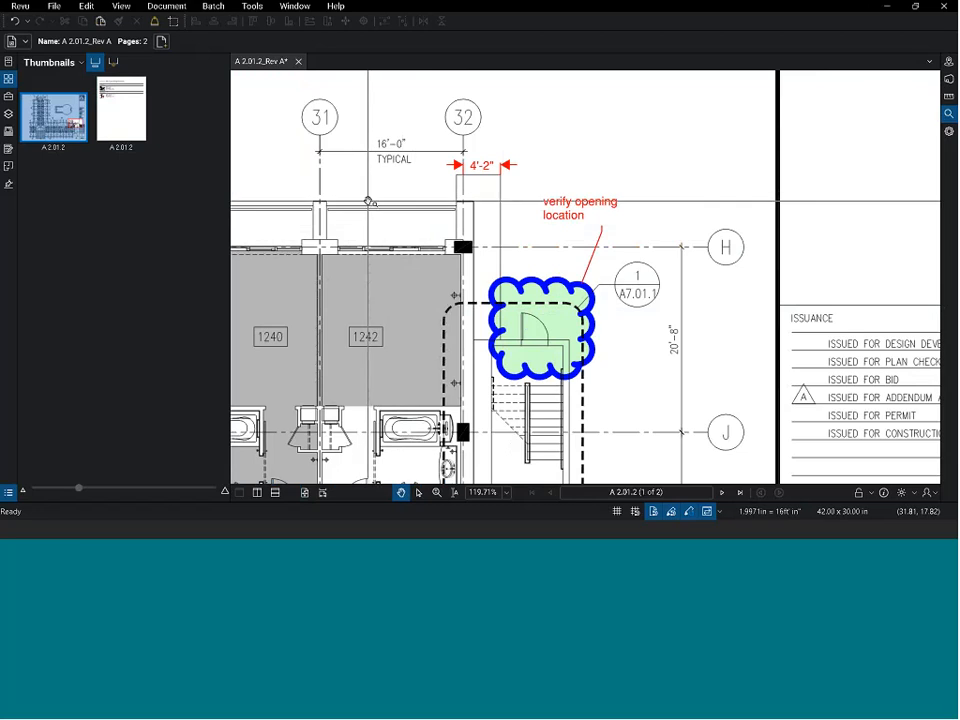
pyautogui.click(115, 121)
pyautogui.scroll(3, 467, 124)
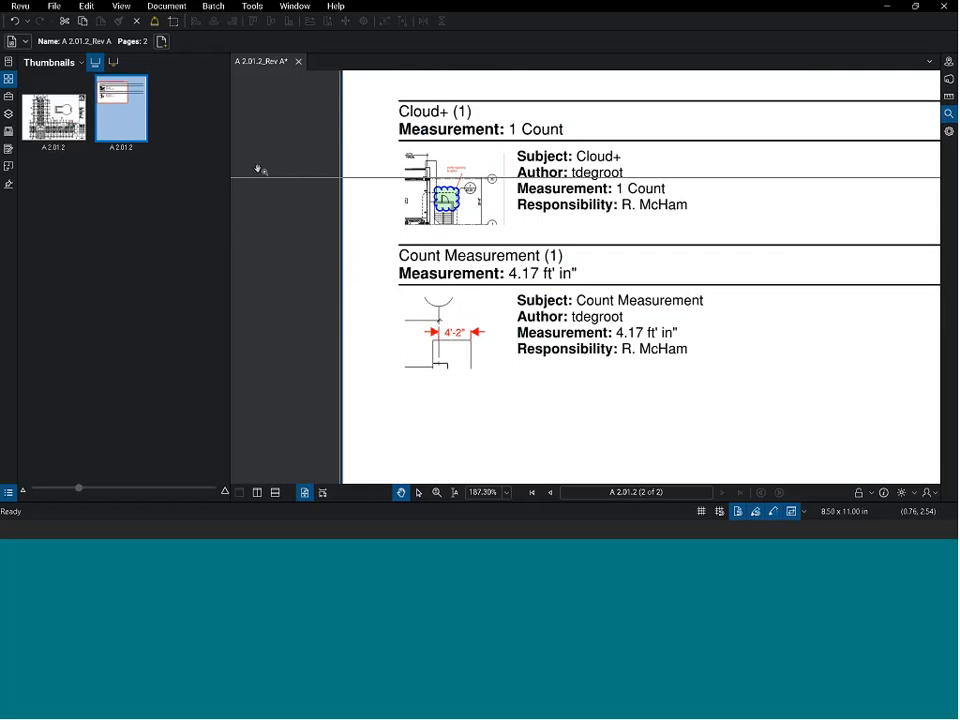
# Step: Place a date-and-time stamp on the floor plan, in the blank area beside grid bubbles A and B
pyautogui.click(53, 117)
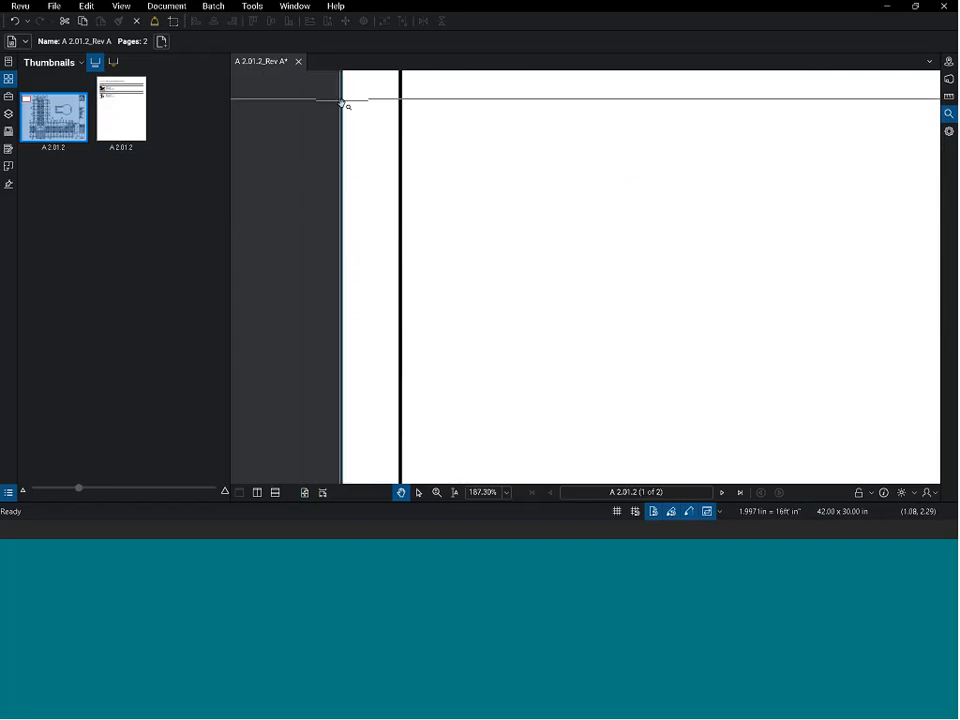
pyautogui.scroll(-5, 324, 199)
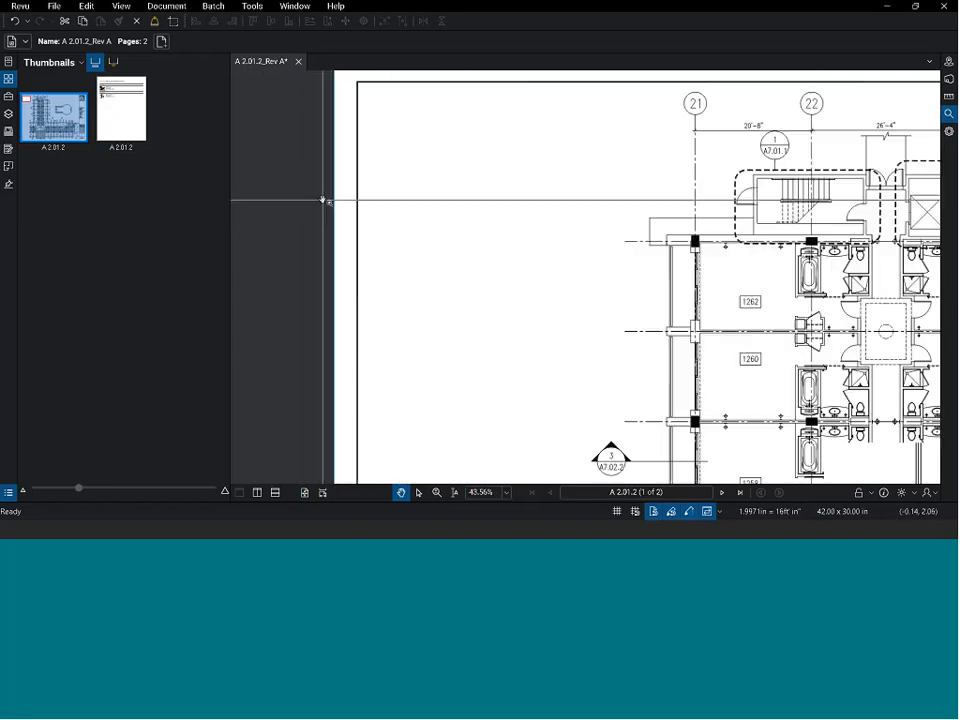
pyautogui.scroll(-2, 324, 199)
pyautogui.moveTo(418, 218); pyautogui.dragTo(345, 199)
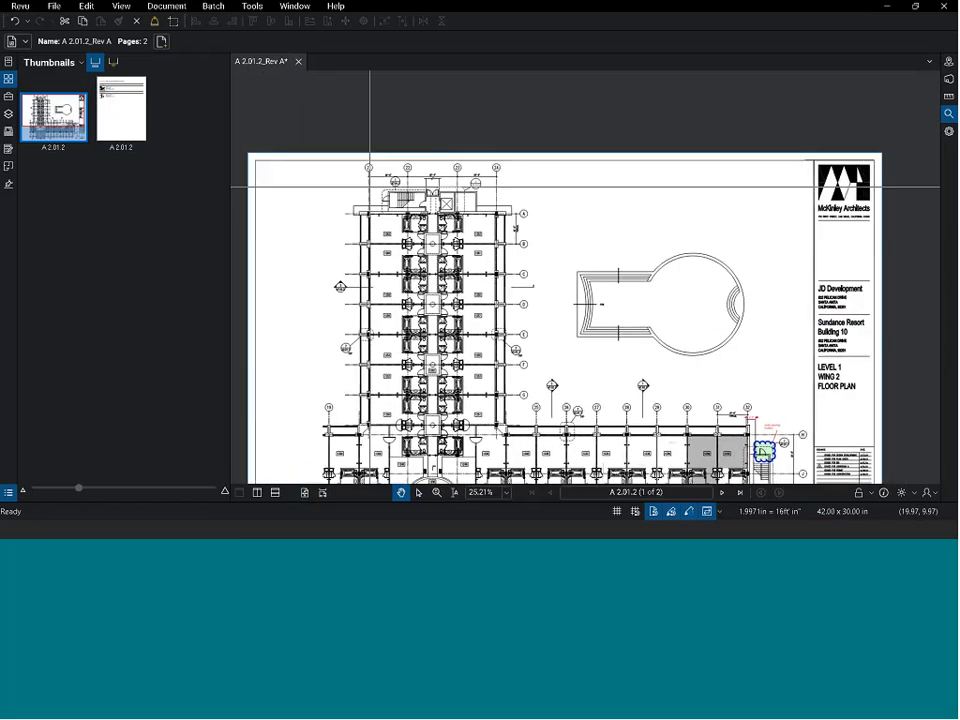
pyautogui.click(252, 6)
pyautogui.moveTo(333, 40)
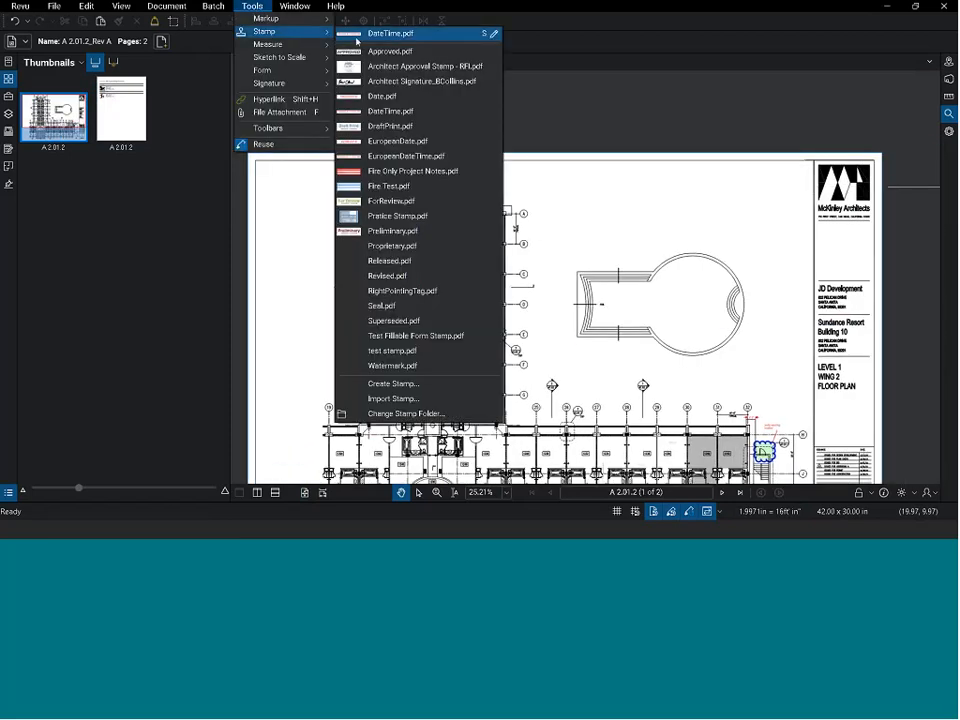
pyautogui.click(402, 100)
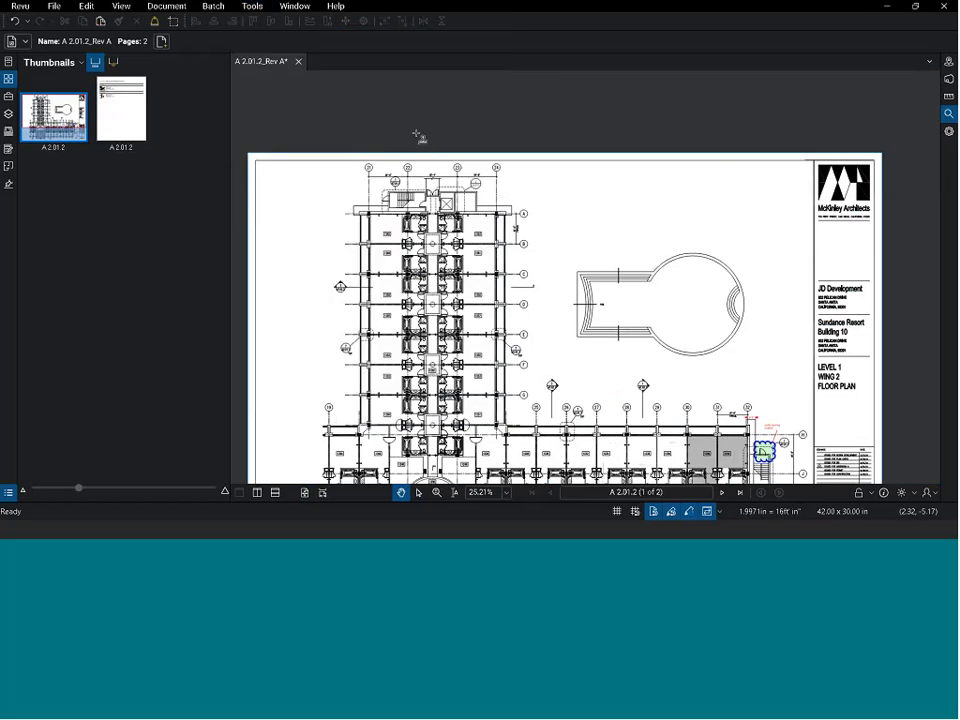
pyautogui.scroll(3, 547, 235)
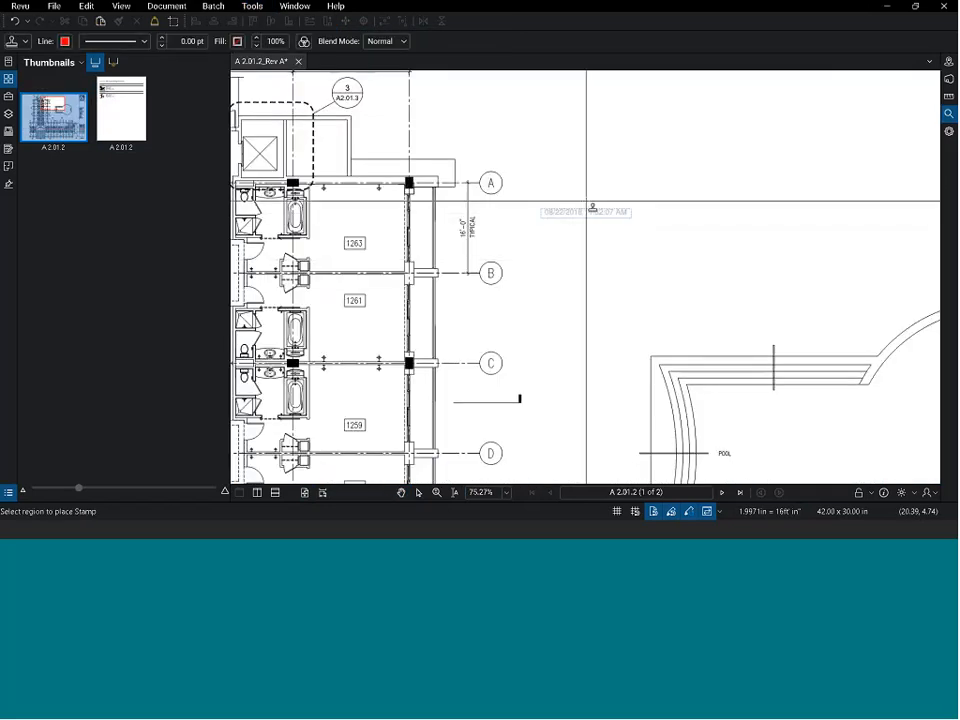
pyautogui.scroll(2, 592, 207)
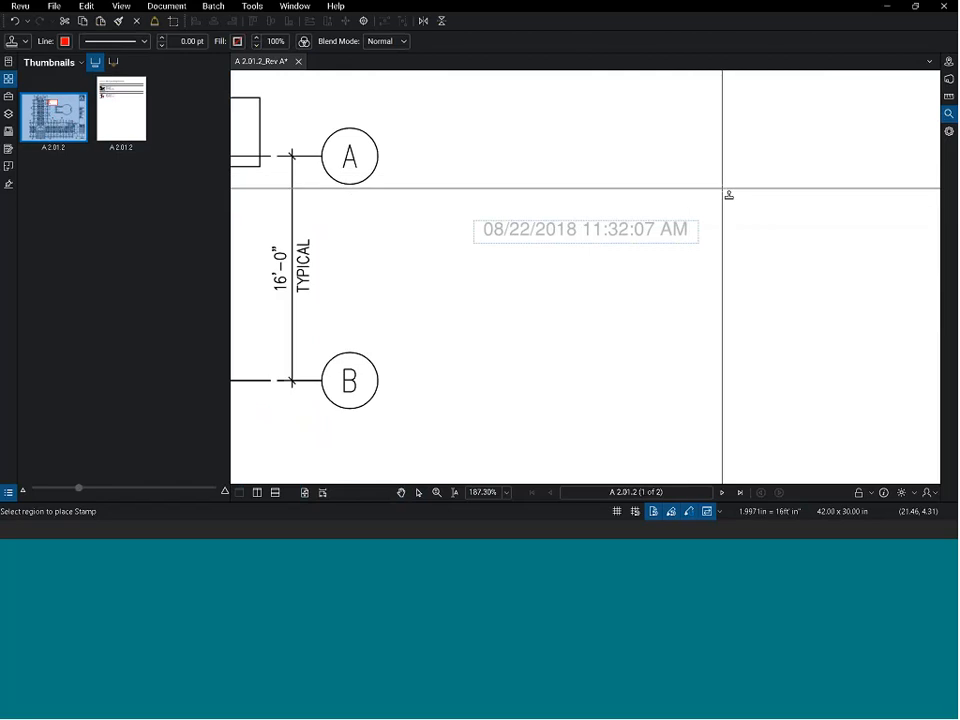
pyautogui.click(705, 212)
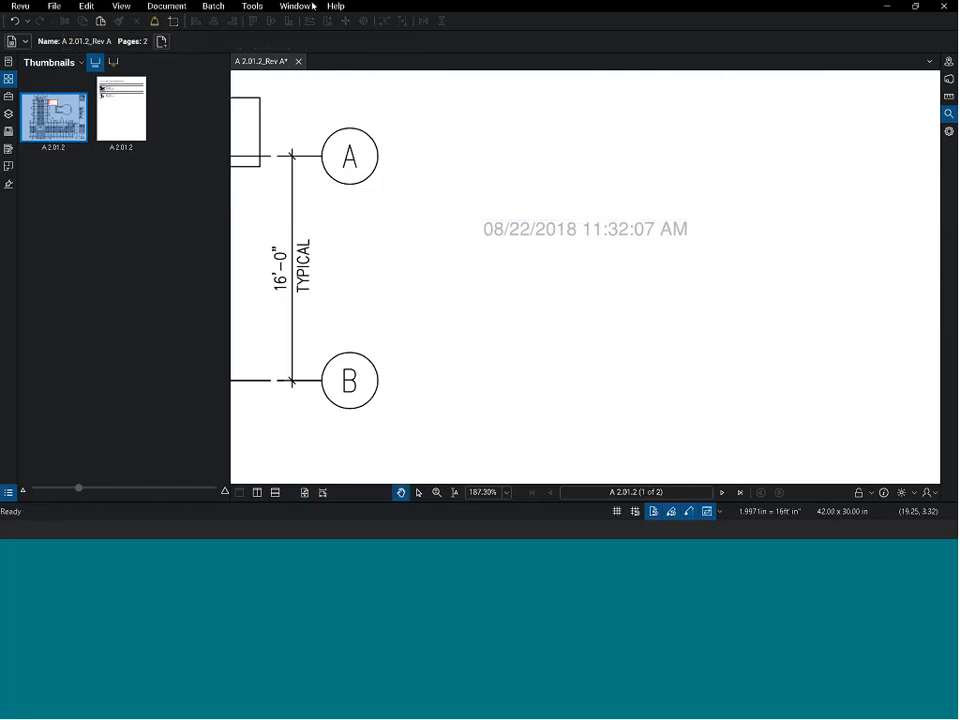
pyautogui.click(252, 6)
pyautogui.moveTo(264, 31)
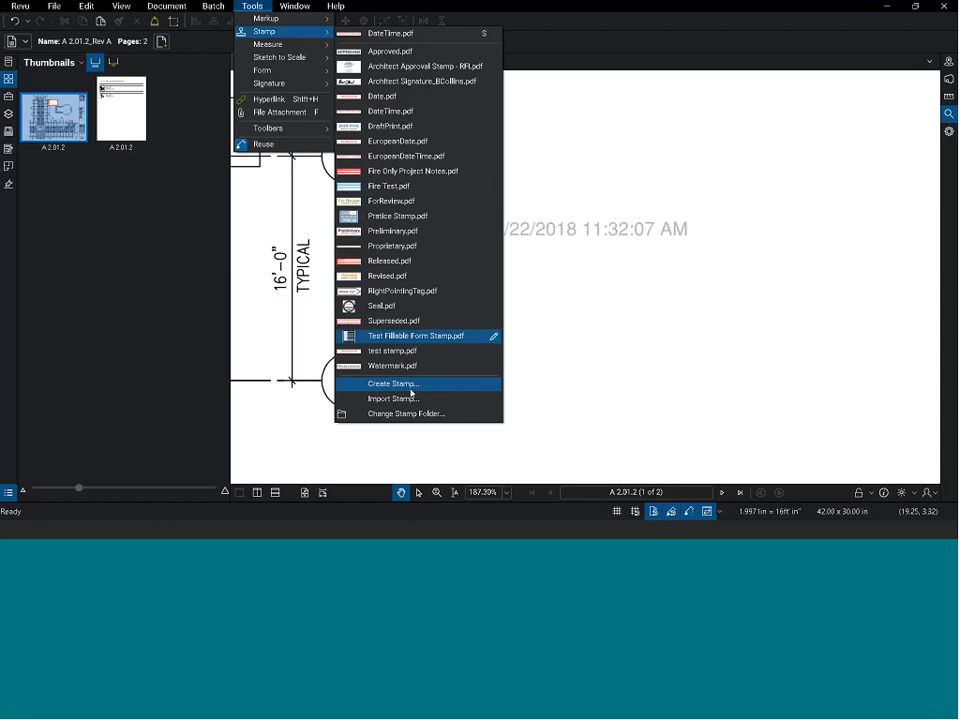
pyautogui.press('Escape')
pyautogui.press('Escape')
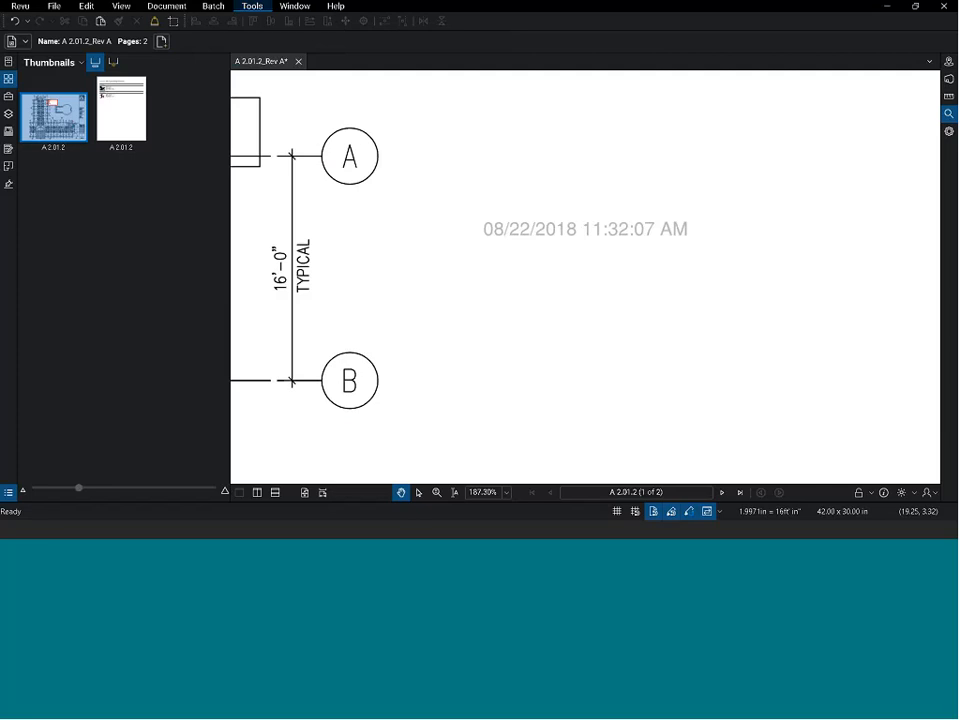
# Step: Close A 2.01.2_Rev A without saving, open Quantity Link.pdf from the demo files and widen the drawing area
pyautogui.click(298, 62)
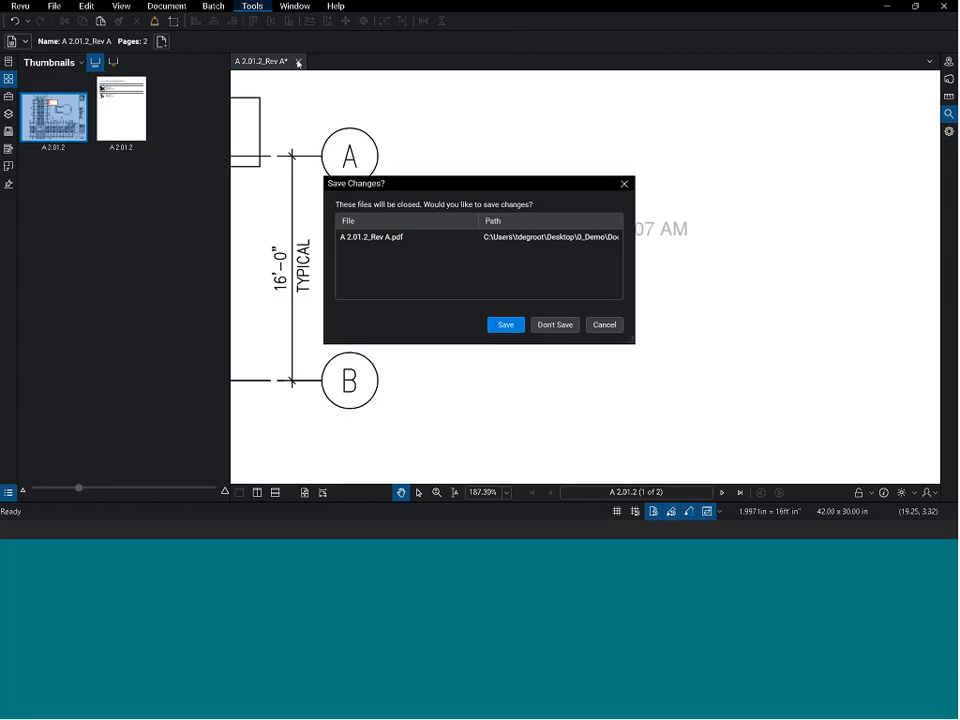
pyautogui.click(557, 328)
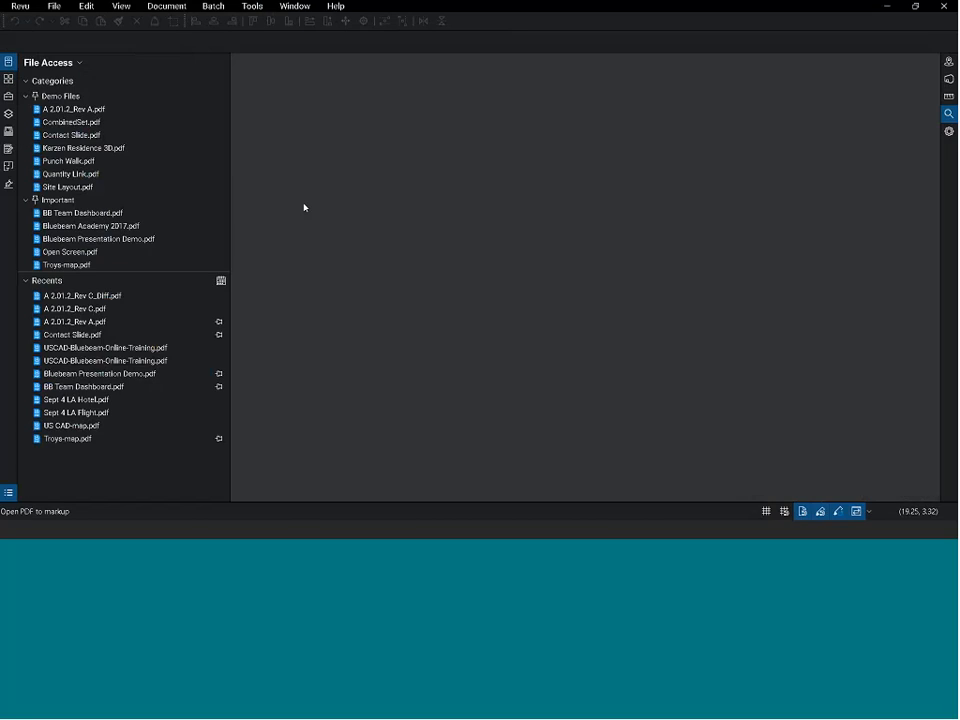
pyautogui.click(83, 176)
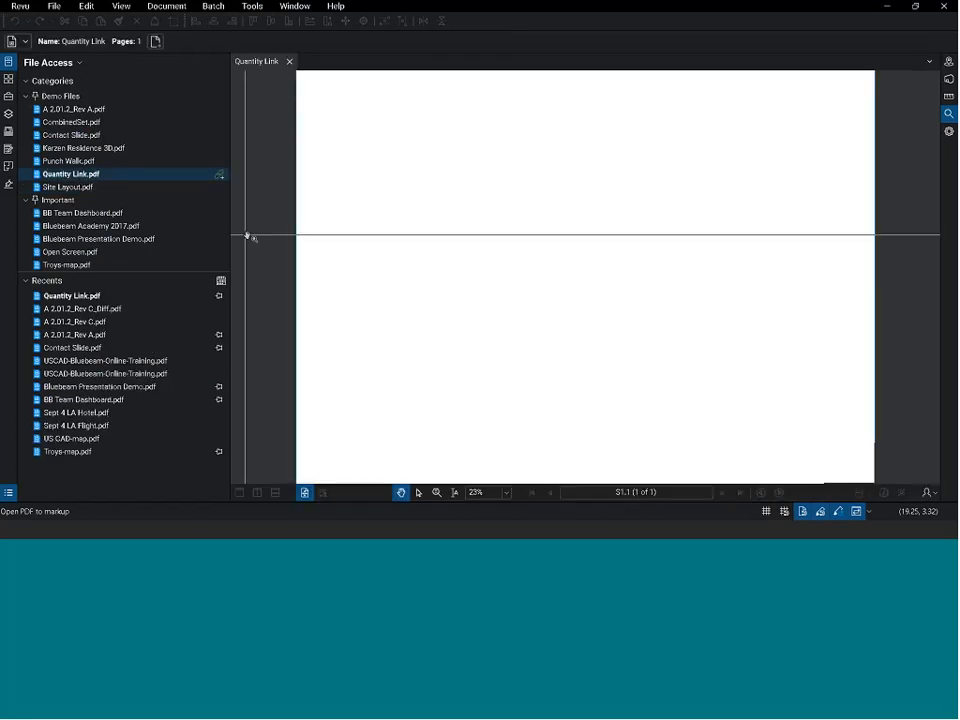
pyautogui.moveTo(247, 236); pyautogui.dragTo(171, 232)
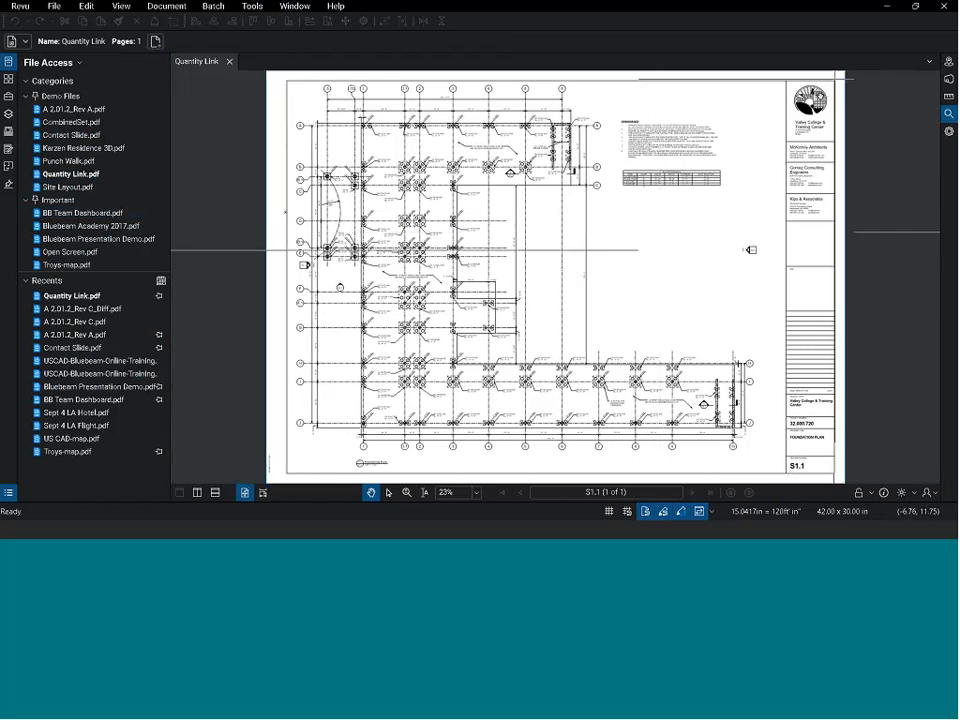
# Step: Switch to Excel with the Concrete TakeOff.xlsx workbook and restore its window to a smaller size beside the foundation plan
pyautogui.click(813, 116)
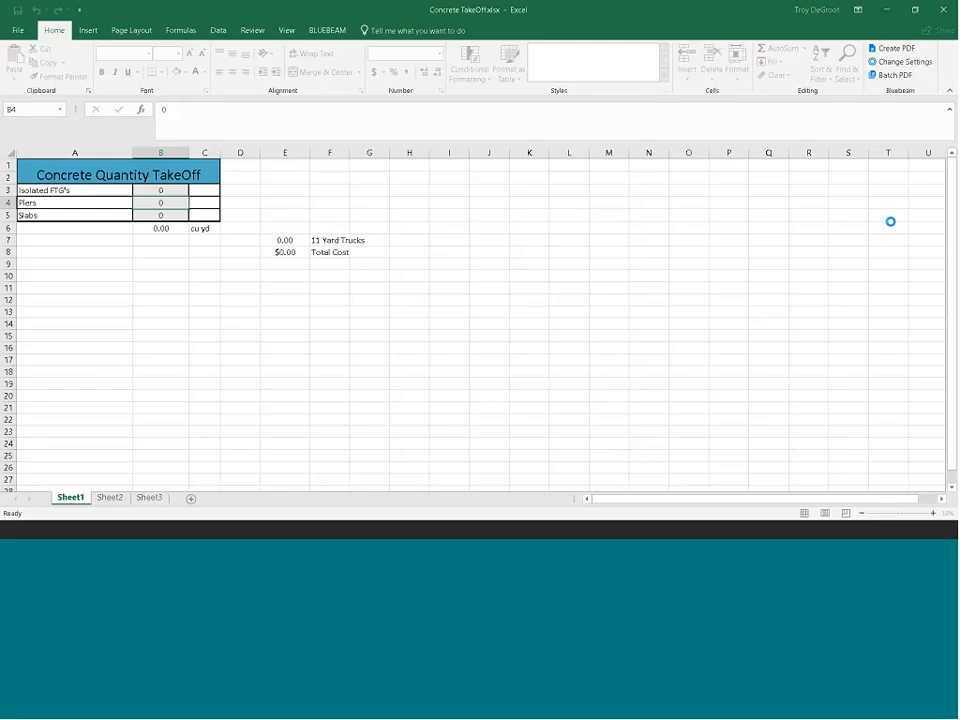
pyautogui.click(915, 9)
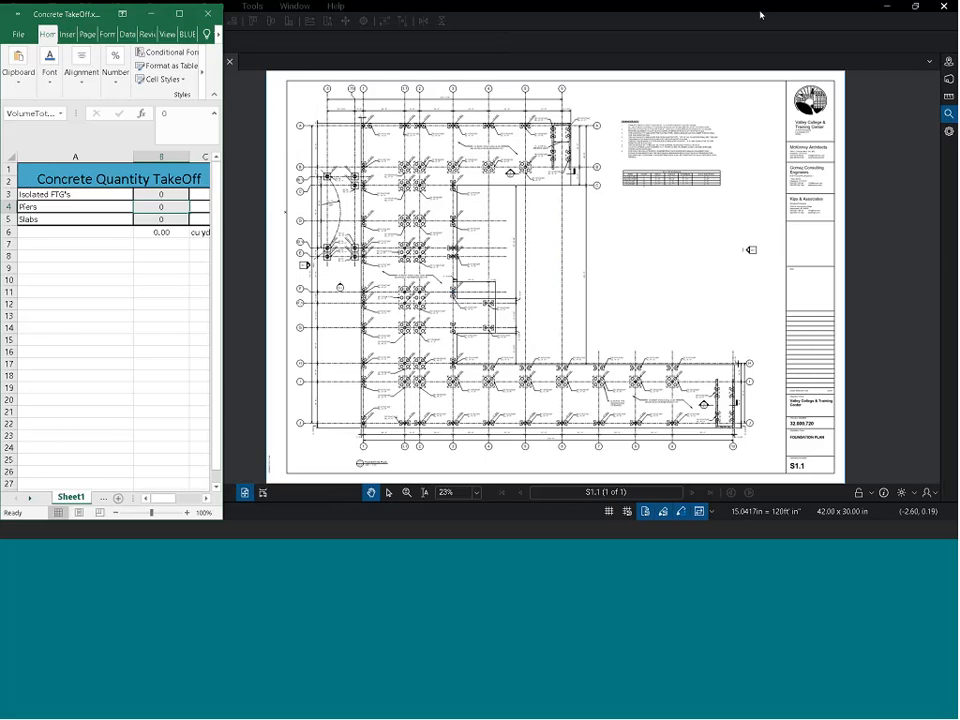
# Step: Switch back to Revu and arrange its window beside the Concrete TakeOff workbook so that both are fully in view
pyautogui.click(675, 9)
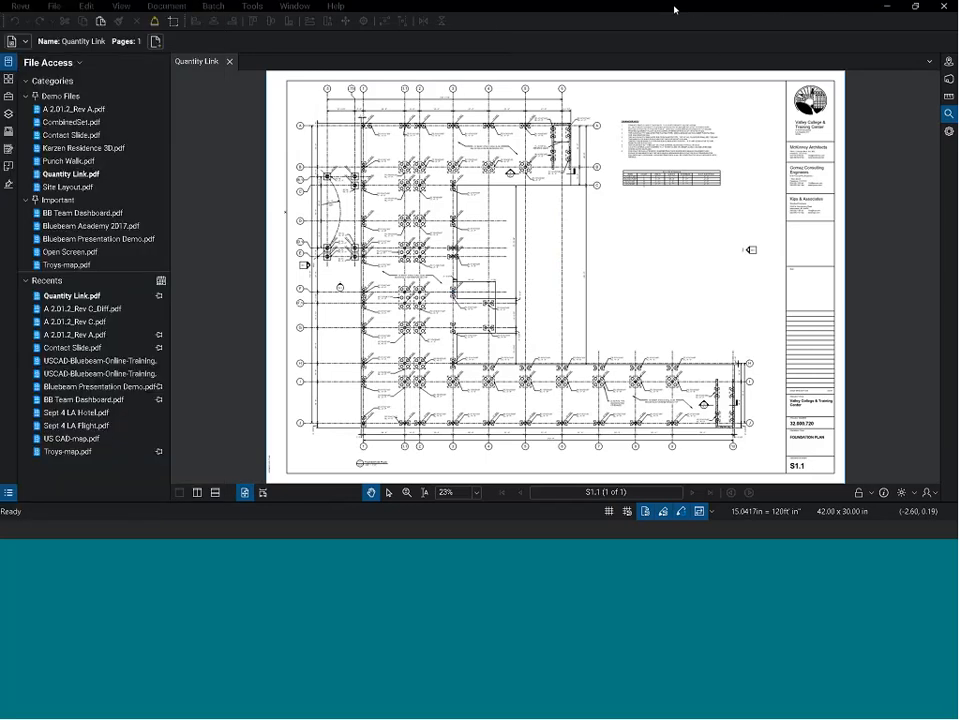
pyautogui.click(913, 8)
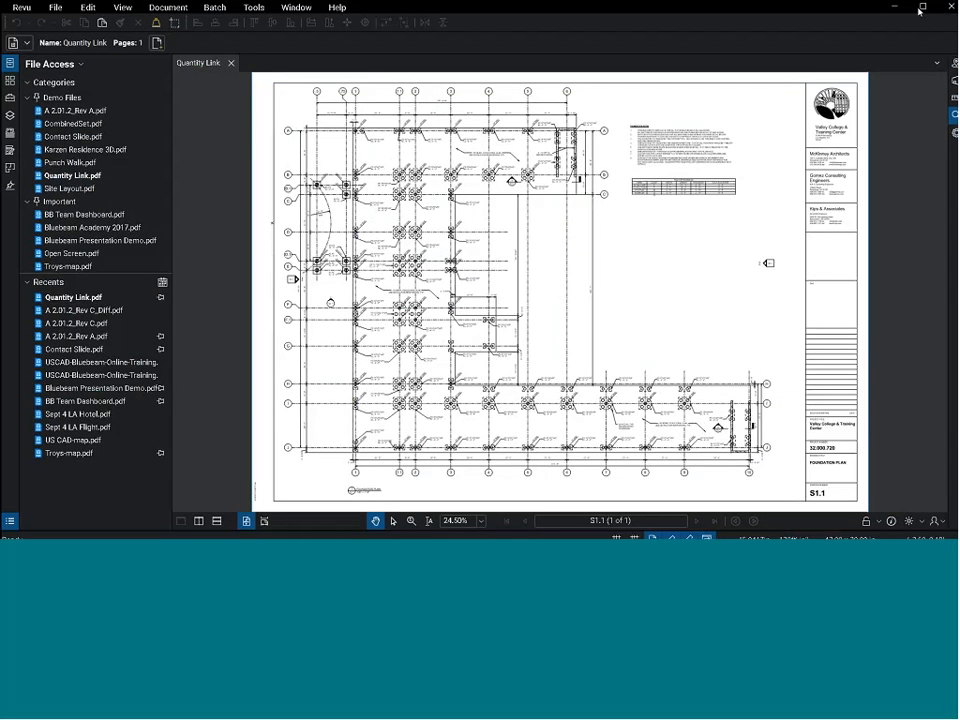
pyautogui.click(918, 12)
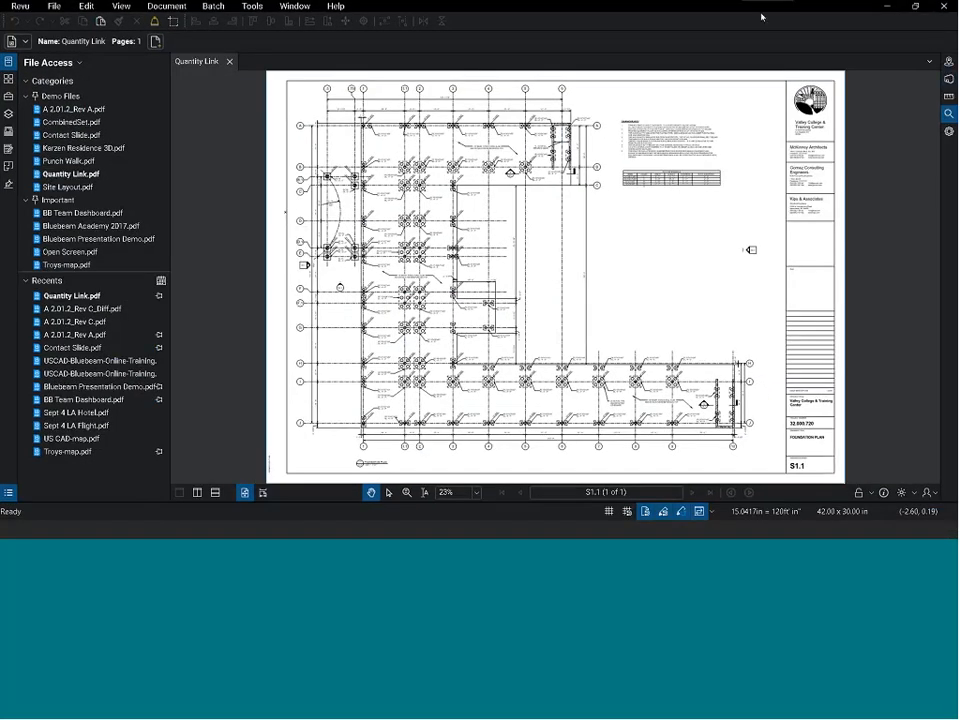
pyautogui.moveTo(761, 13); pyautogui.dragTo(695, 17)
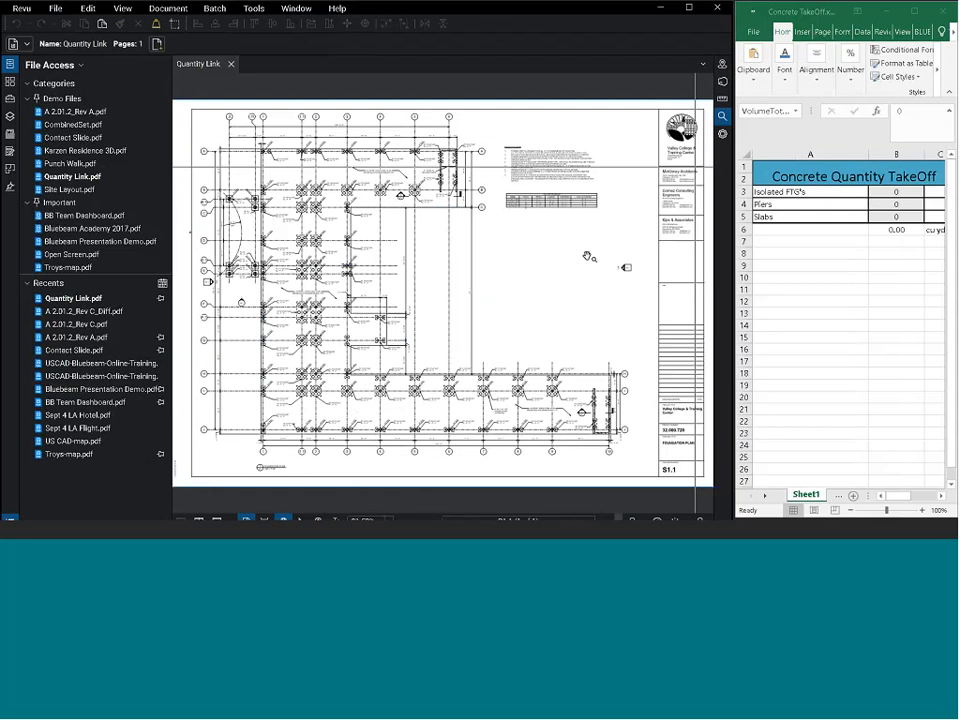
# Step: From the Concrete tool set, draw a 4" Slab rectangle over the area around the 18" REINF. STRUCTURAL SLAB note
pyautogui.scroll(2, 303, 325)
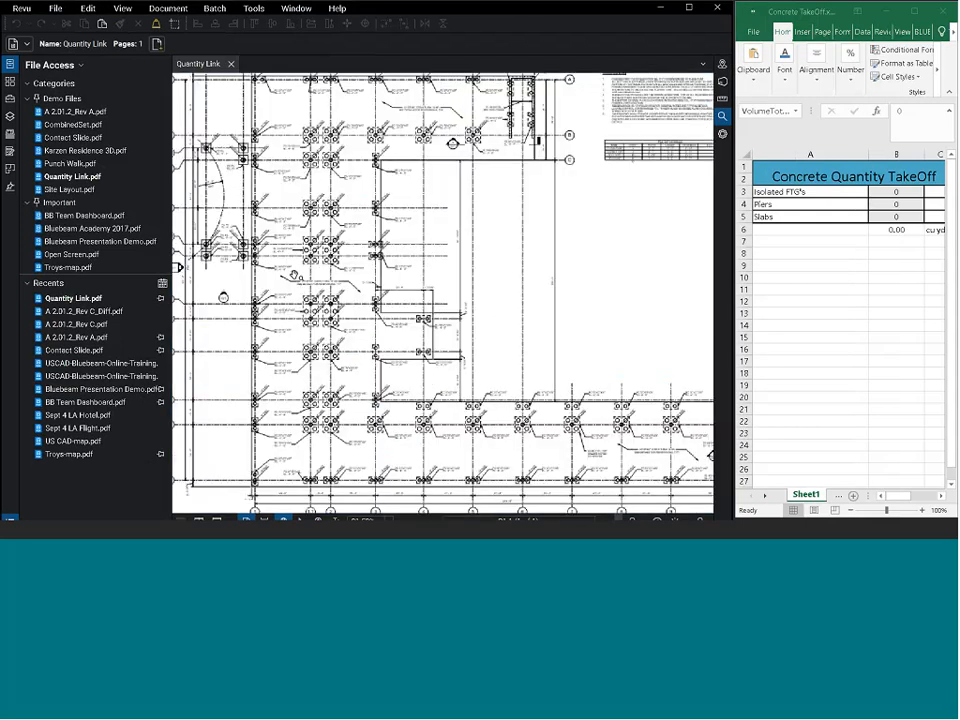
pyautogui.scroll(4, 295, 274)
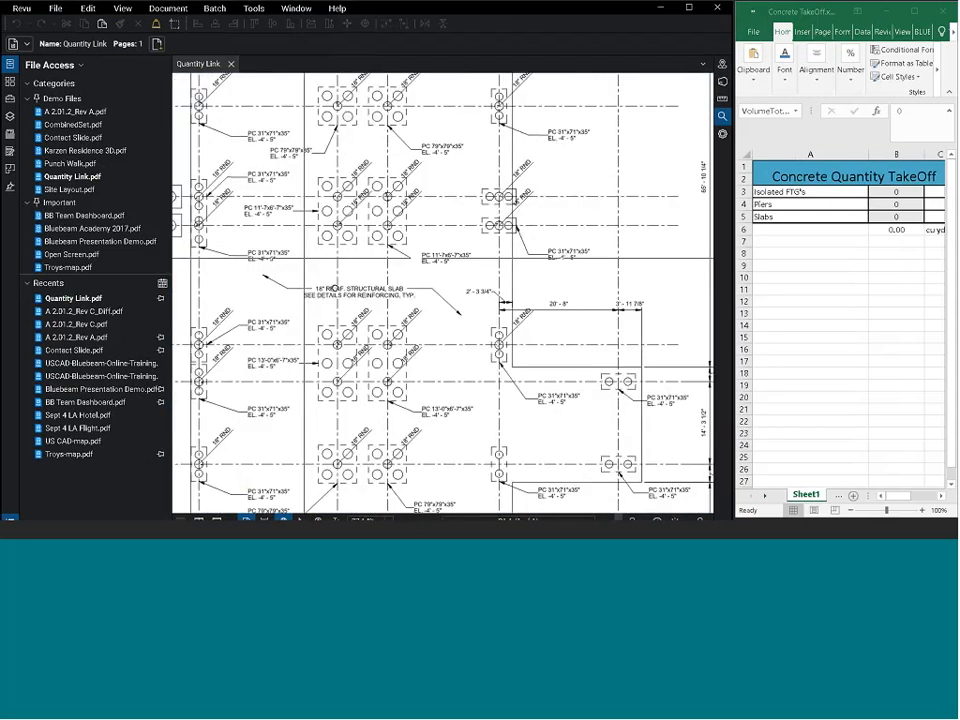
pyautogui.moveTo(335, 288); pyautogui.dragTo(180, 249)
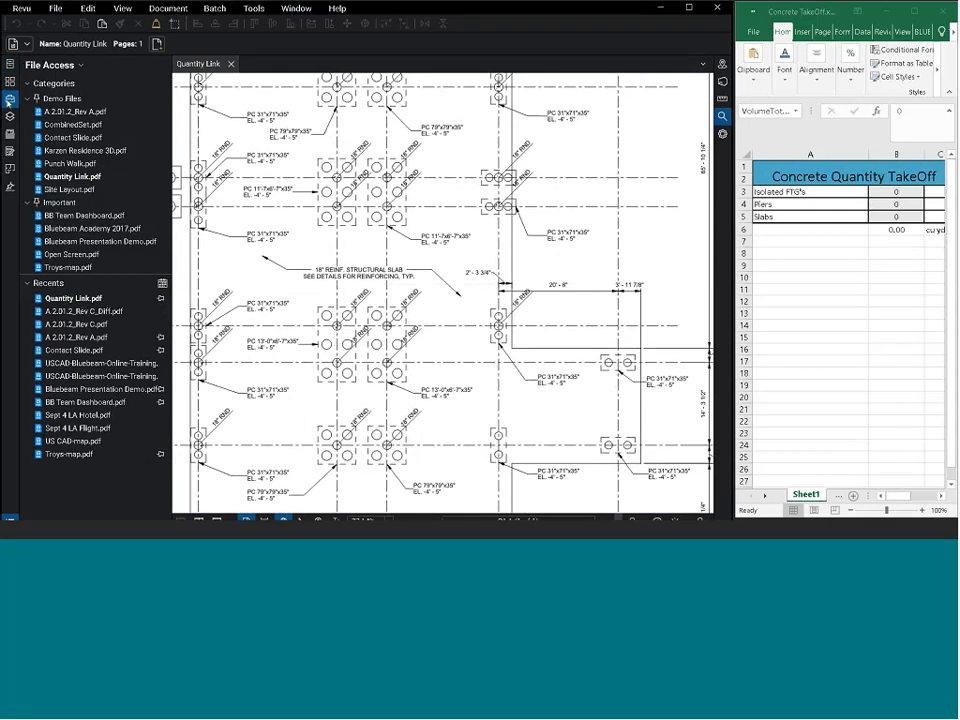
pyautogui.click(9, 99)
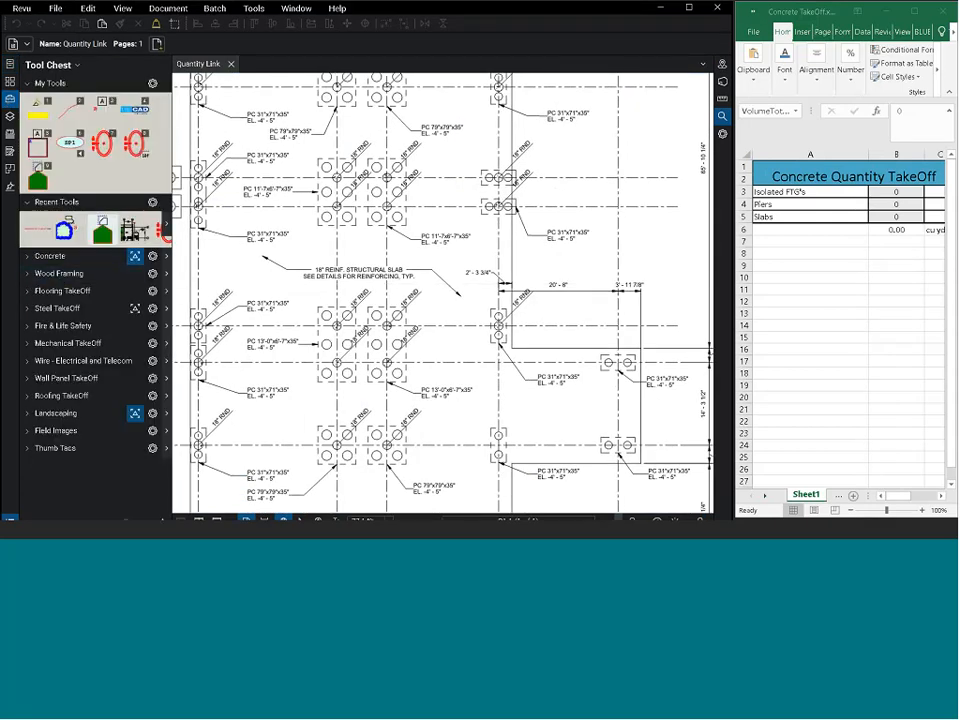
pyautogui.click(50, 256)
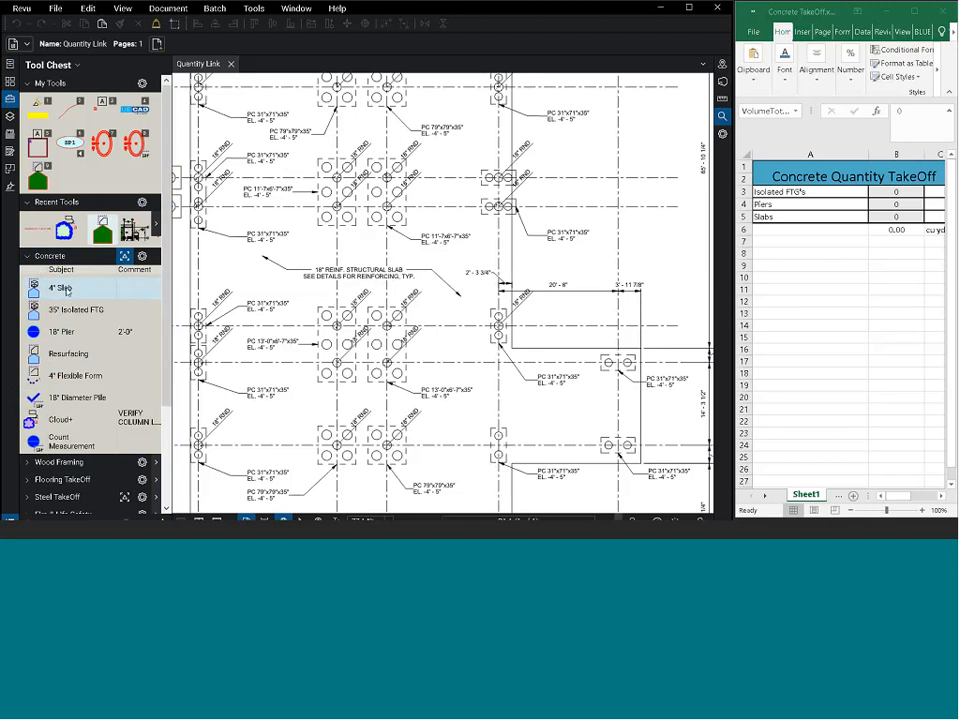
pyautogui.click(62, 288)
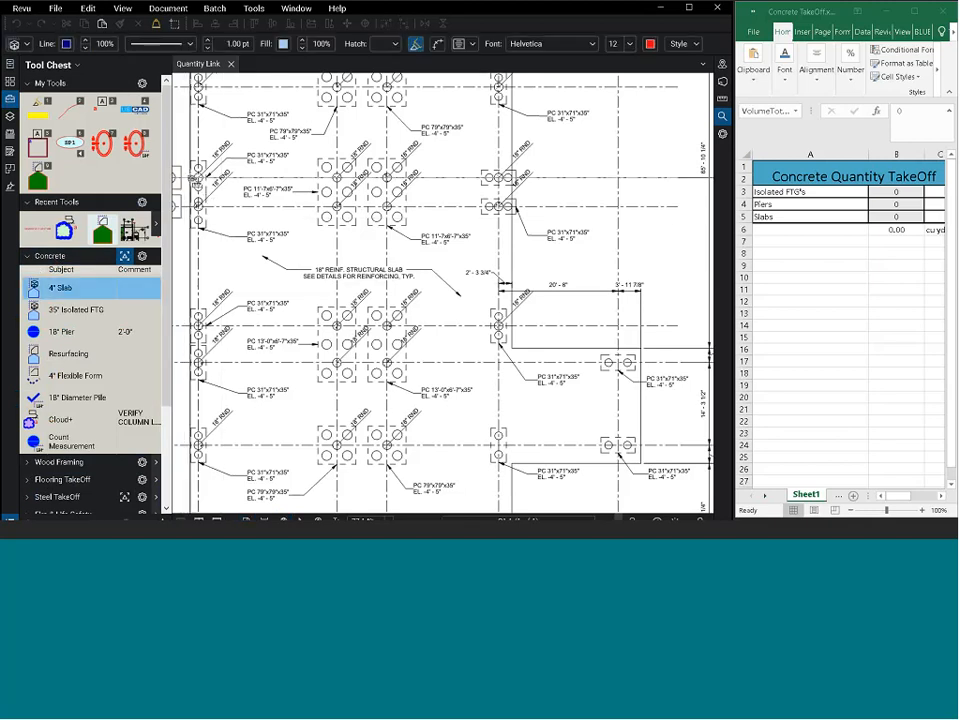
pyautogui.click(512, 348)
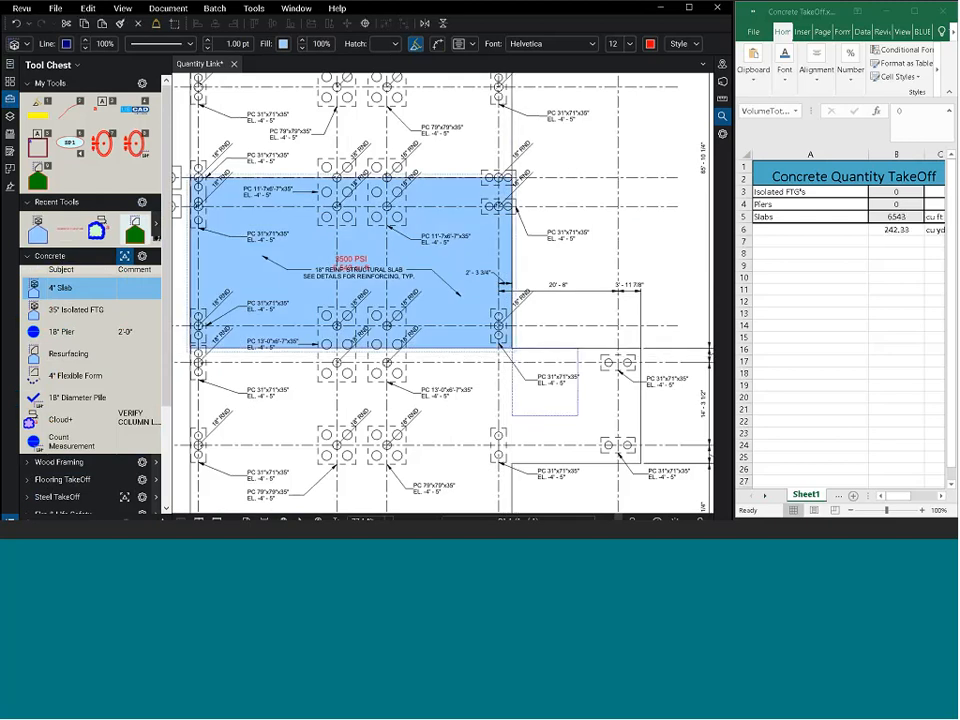
# Step: Draw a second 4" Slab rectangle from the first slab's lower corner to the opposite corner of the adjoining bay
pyautogui.click(512, 348)
pyautogui.click(641, 462)
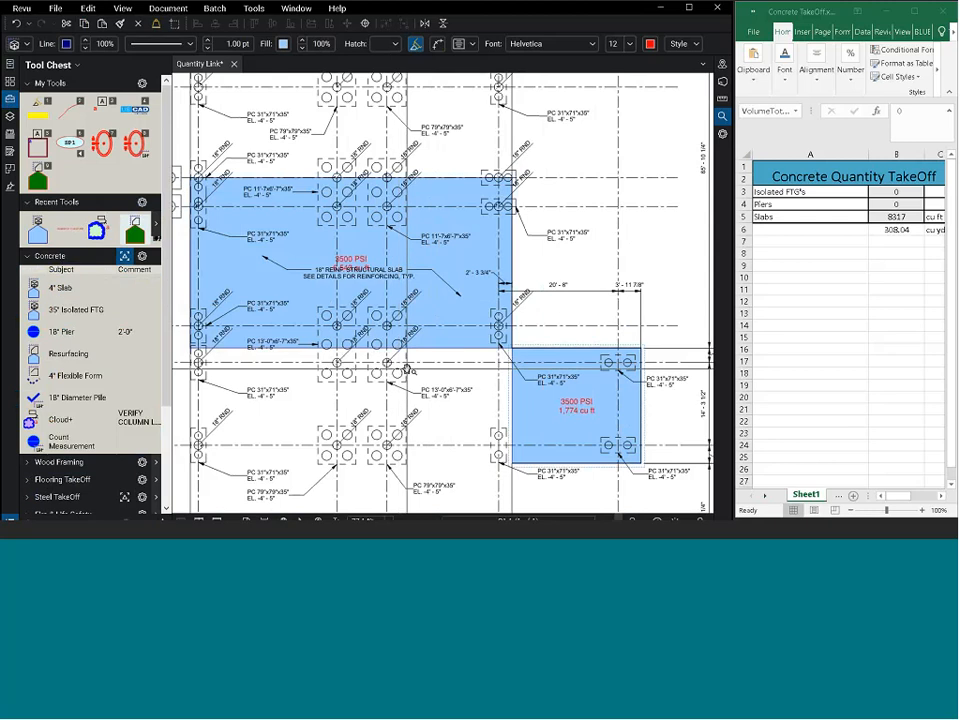
pyautogui.press('Escape')
# Step: Calibrate the page scale between grid lines 5 and 6, entering 21'-4" as the distance
pyautogui.scroll(3, 437, 388)
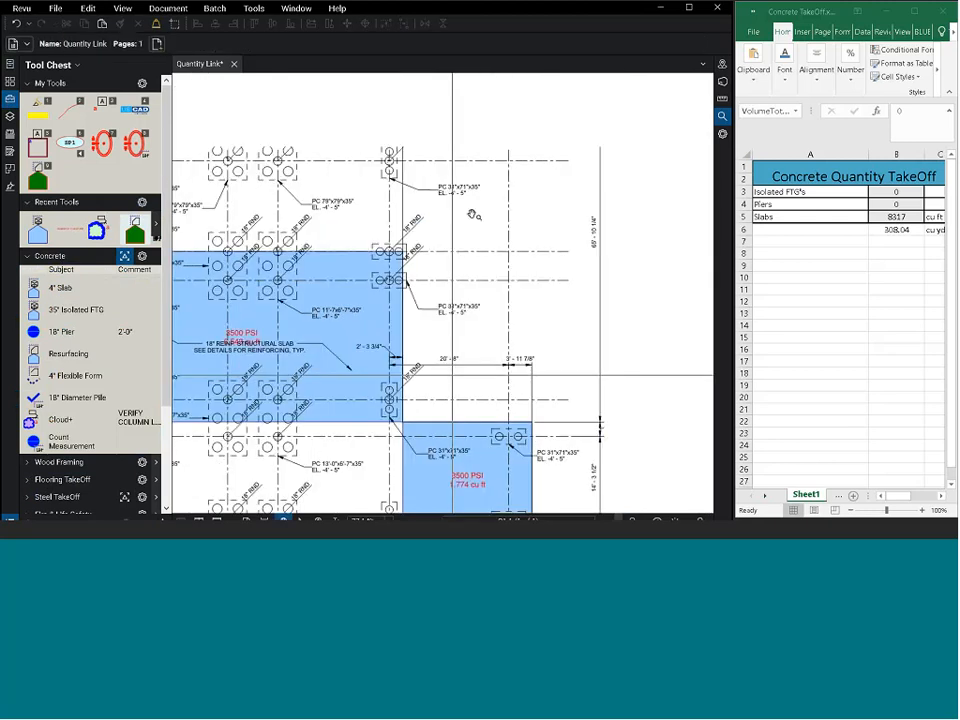
pyautogui.scroll(-5, 483, 333)
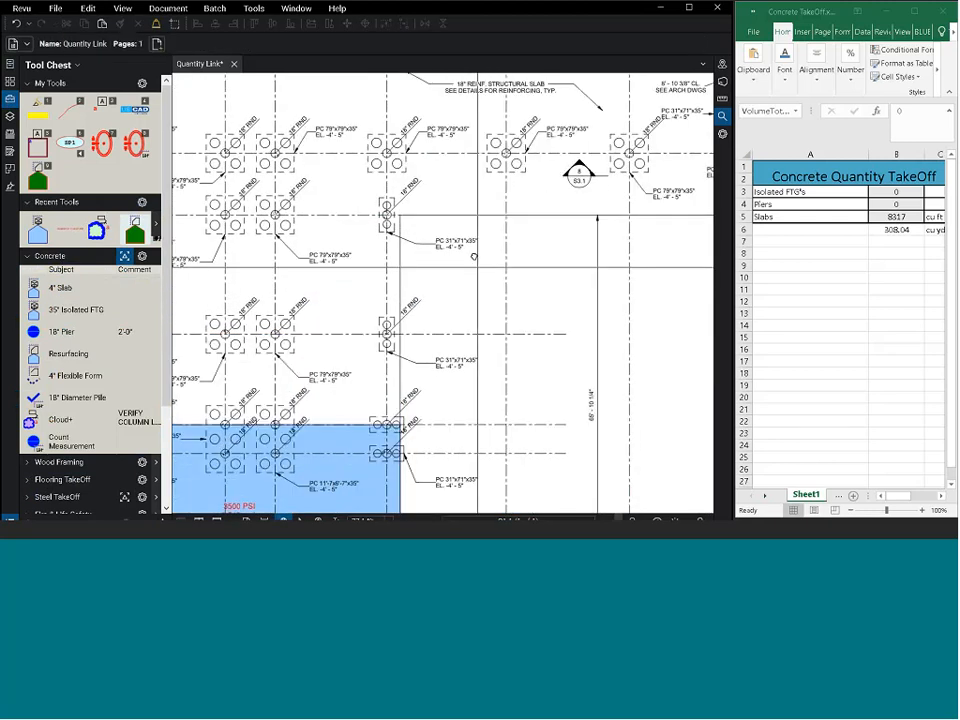
pyautogui.scroll(3, 586, 193)
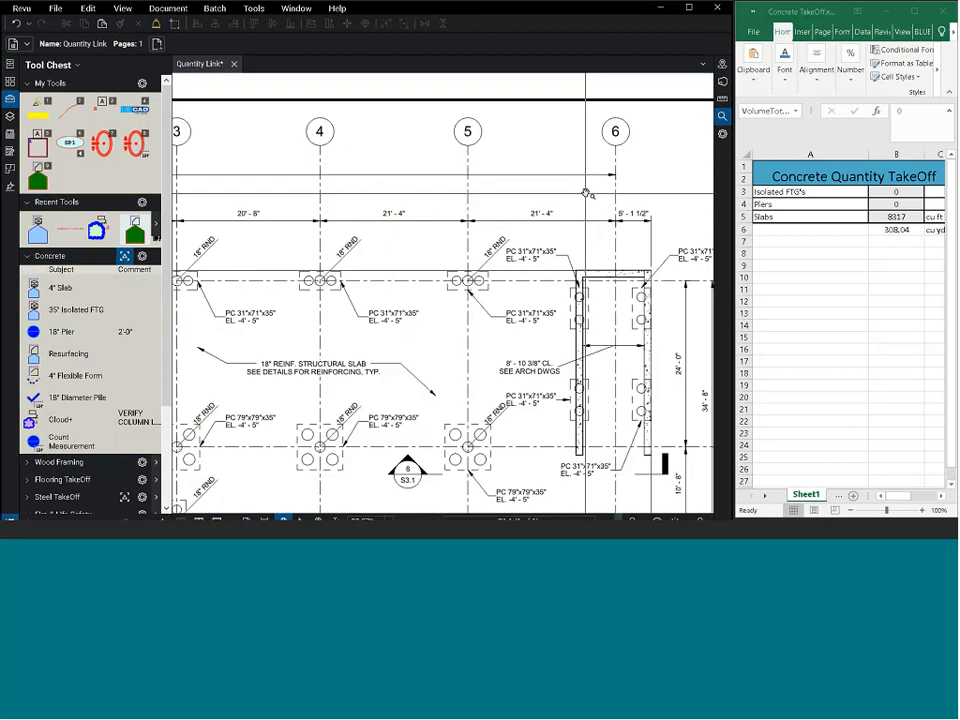
pyautogui.scroll(2, 586, 193)
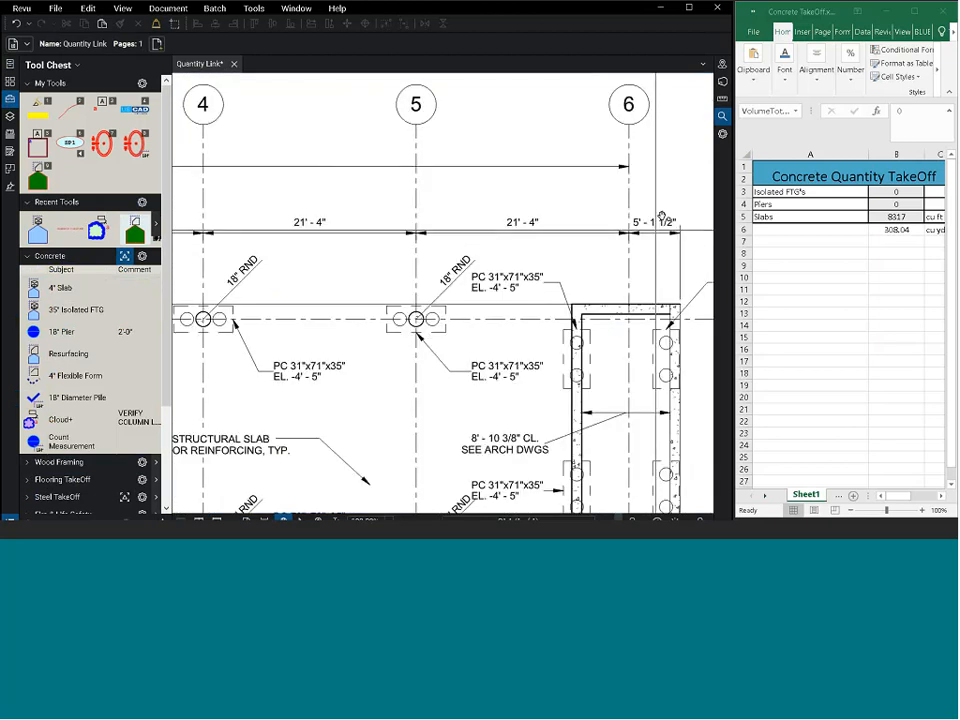
pyautogui.click(722, 99)
pyautogui.click(502, 213)
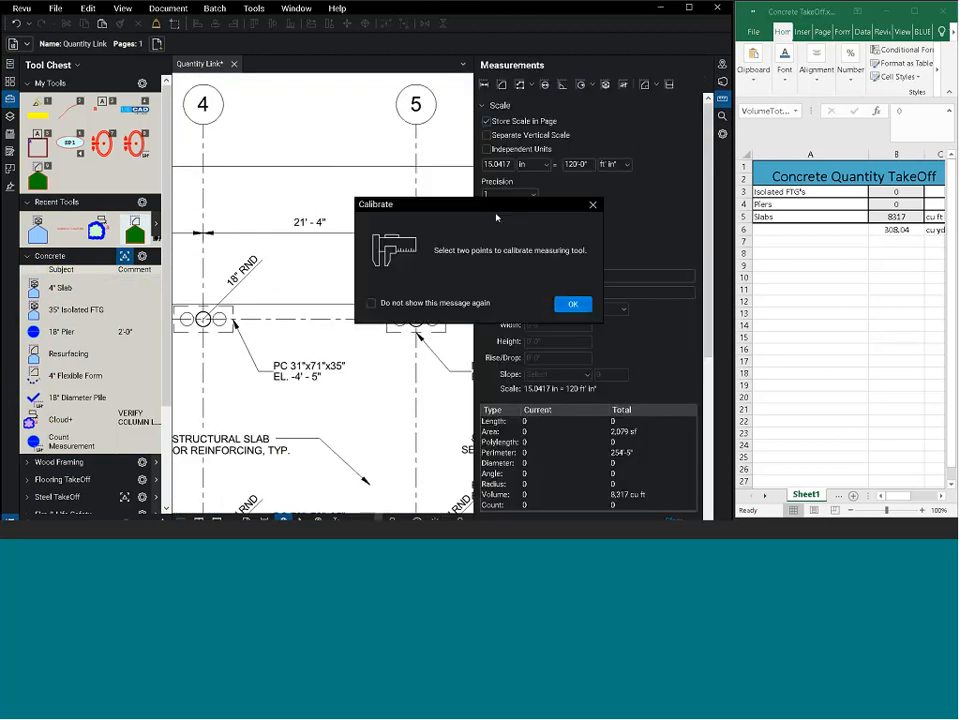
pyautogui.click(568, 302)
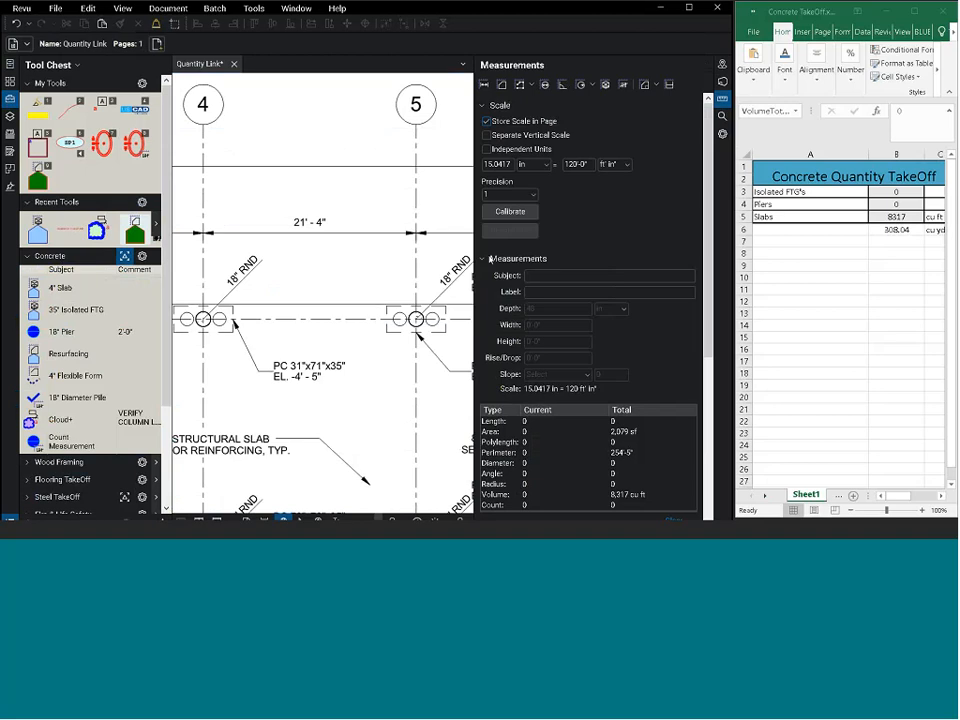
pyautogui.click(474, 205)
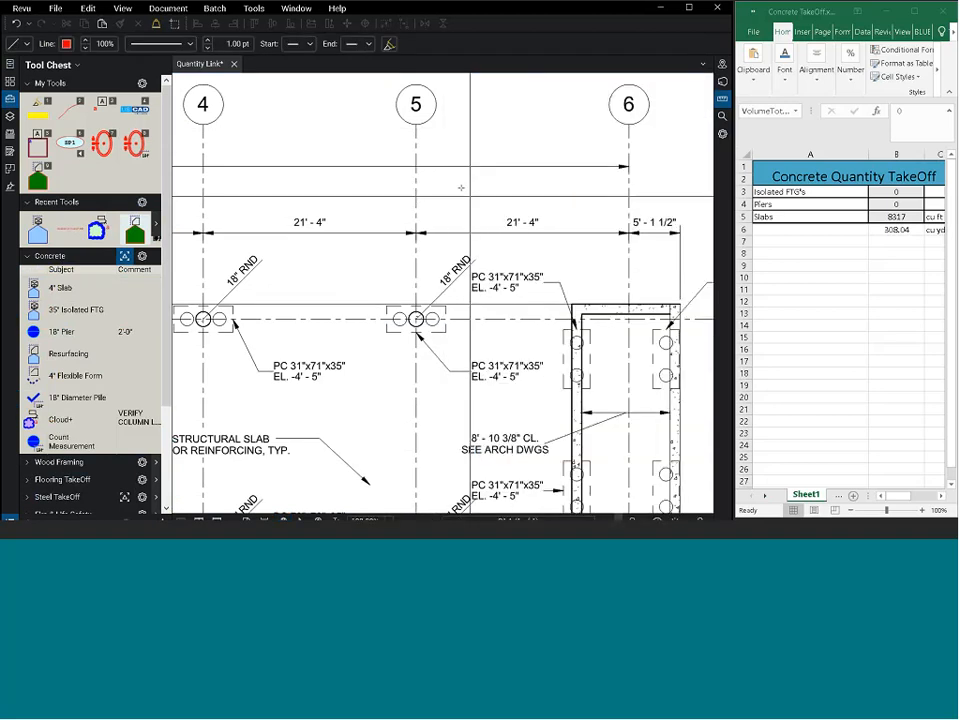
pyautogui.click(416, 213)
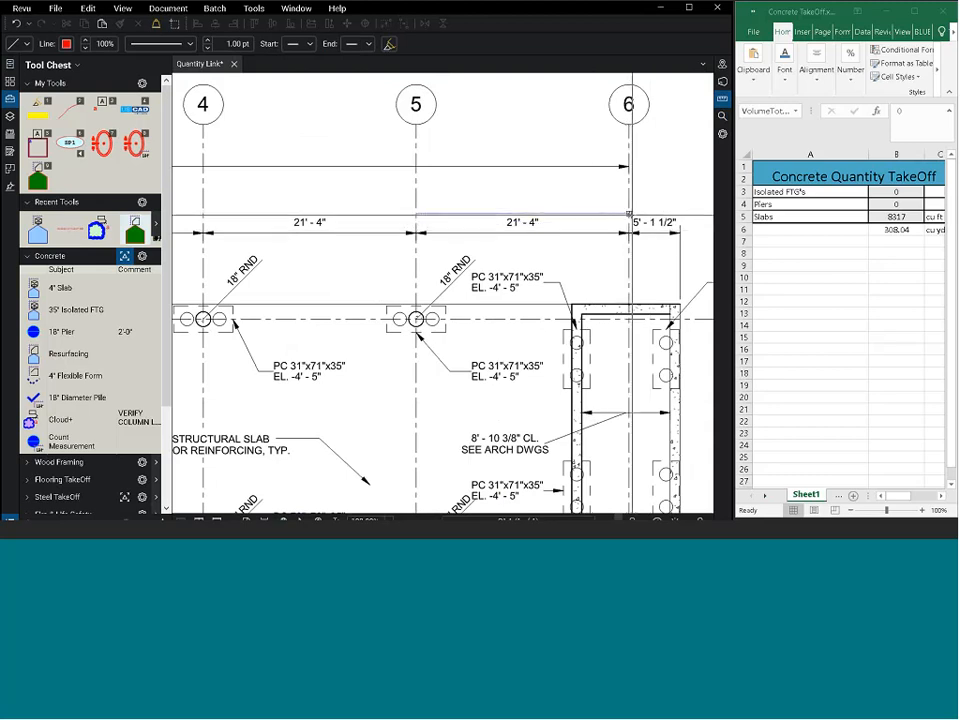
pyautogui.click(628, 213)
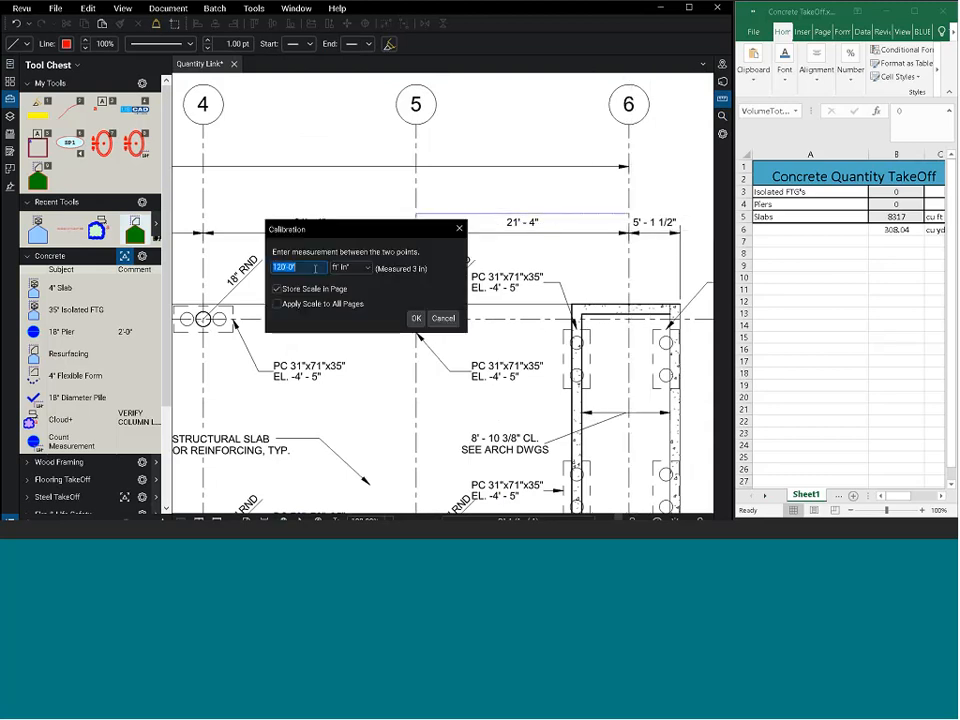
pyautogui.write('21 4')
pyautogui.press('Return')
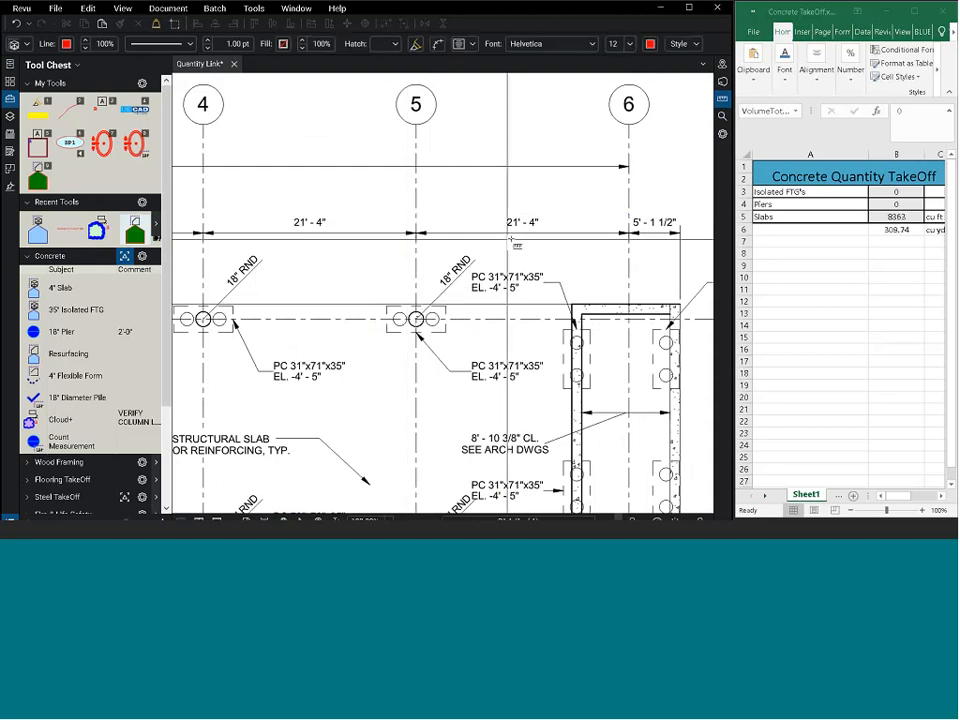
pyautogui.scroll(-1, 594, 248)
pyautogui.scroll(-2, 621, 255)
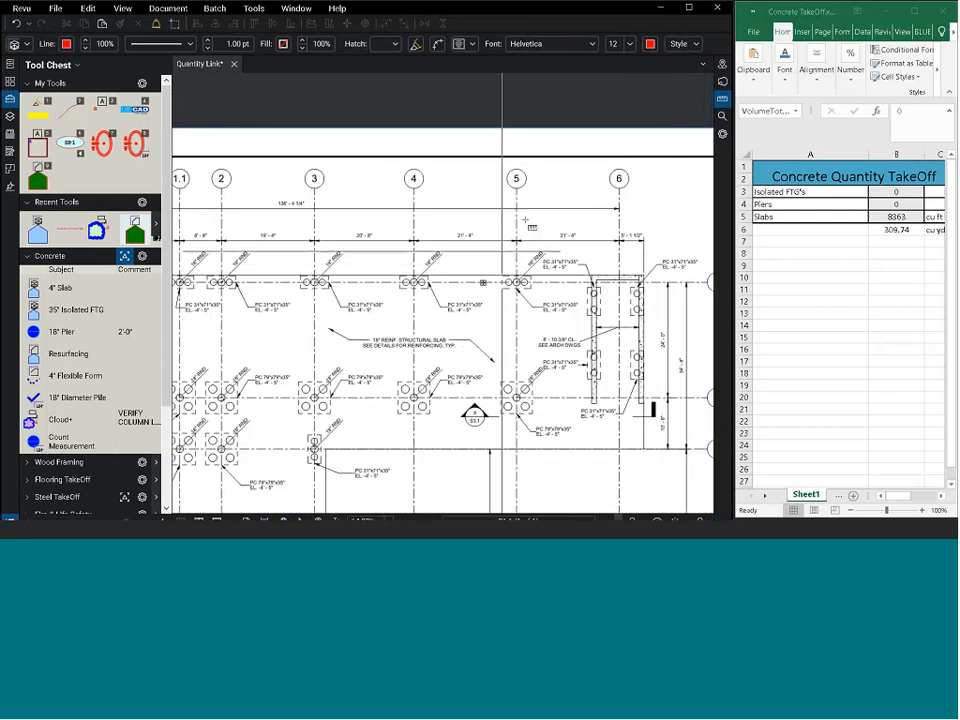
pyautogui.scroll(-1, 530, 215)
pyautogui.scroll(-2, 530, 215)
pyautogui.scroll(3, 384, 374)
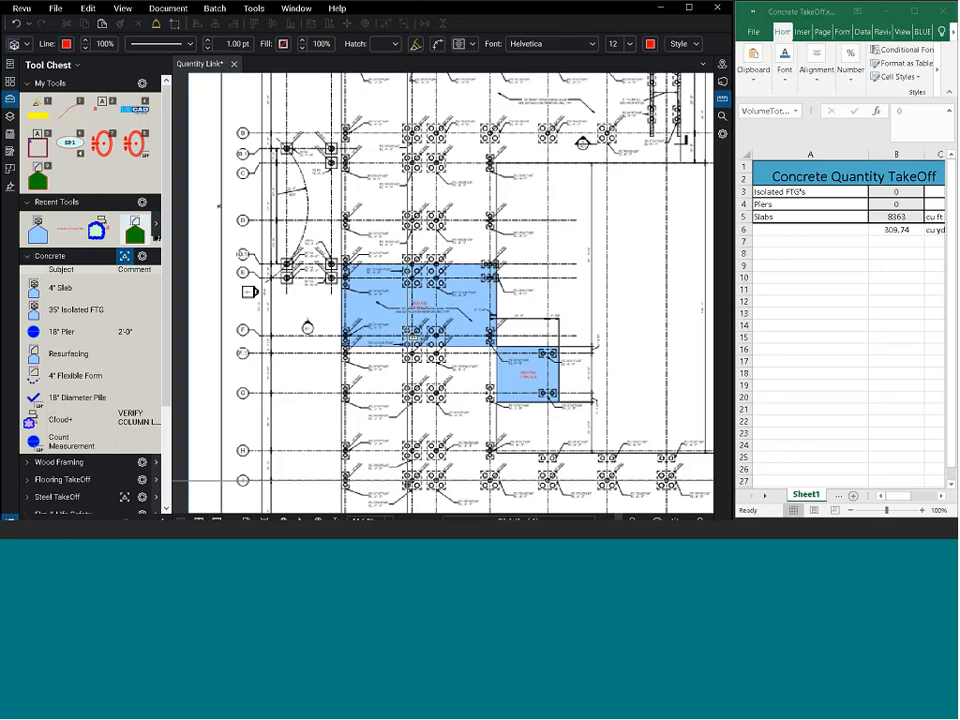
pyautogui.scroll(3, 413, 335)
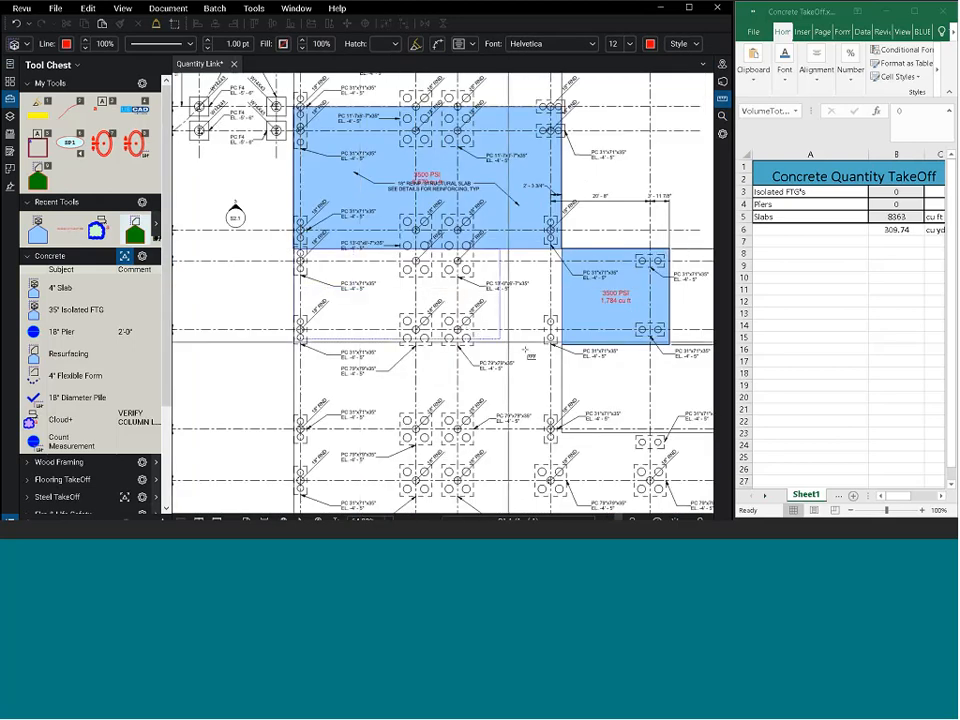
pyautogui.moveTo(562, 347); pyautogui.dragTo(562, 345)
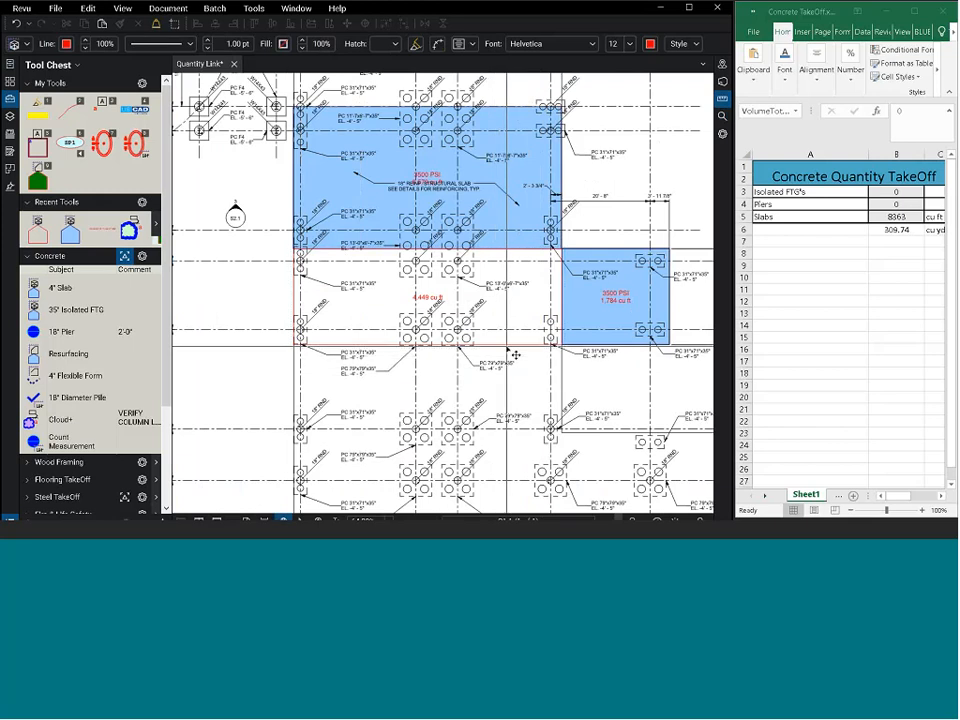
pyautogui.press('Escape')
pyautogui.click(515, 347)
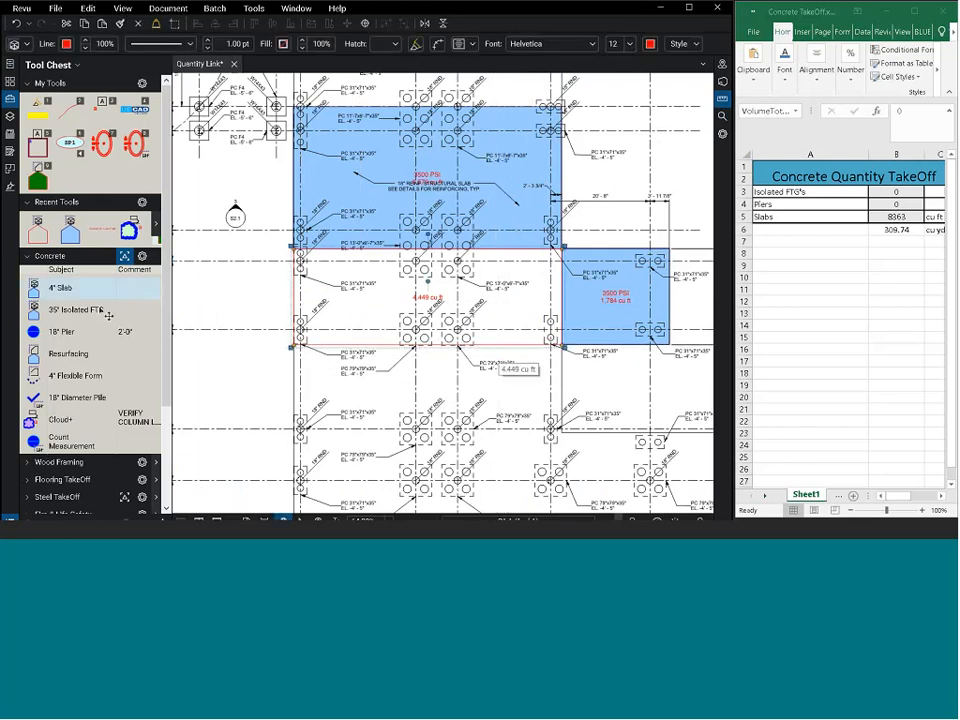
pyautogui.press('Delete')
# Step: Draw a third 4" Slab rectangle directly below the first slab, reaching across to the second slab's lower corner
pyautogui.click(50, 292)
pyautogui.moveTo(293, 248)
pyautogui.mouseDown()
pyautogui.moveTo(348, 292)
pyautogui.moveTo(480, 338)
pyautogui.moveTo(561, 345)
pyautogui.mouseUp()
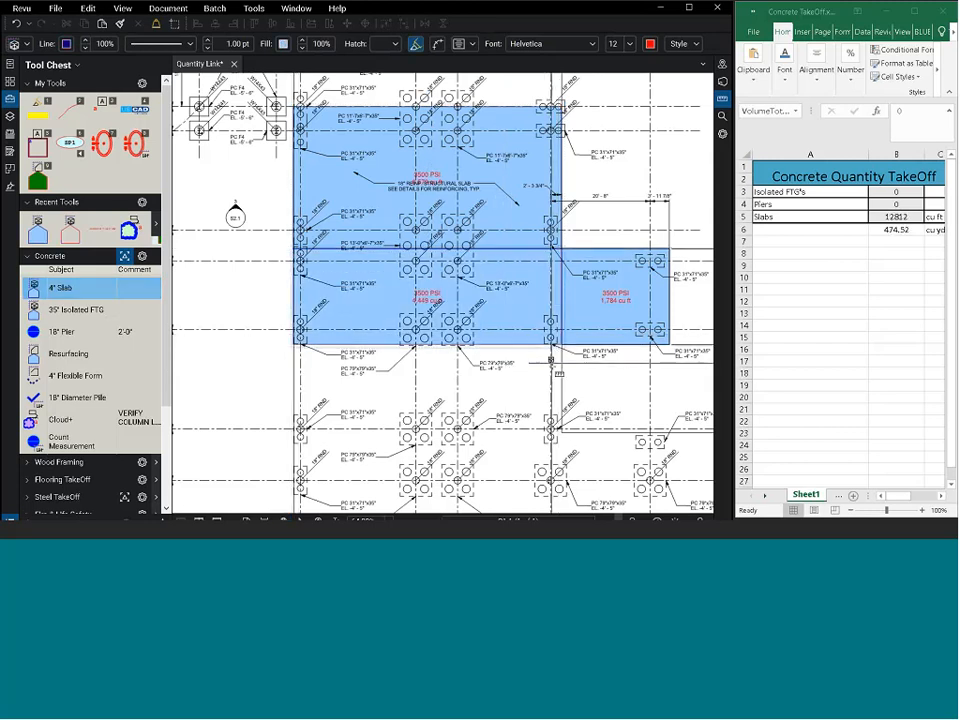
pyautogui.press('Escape')
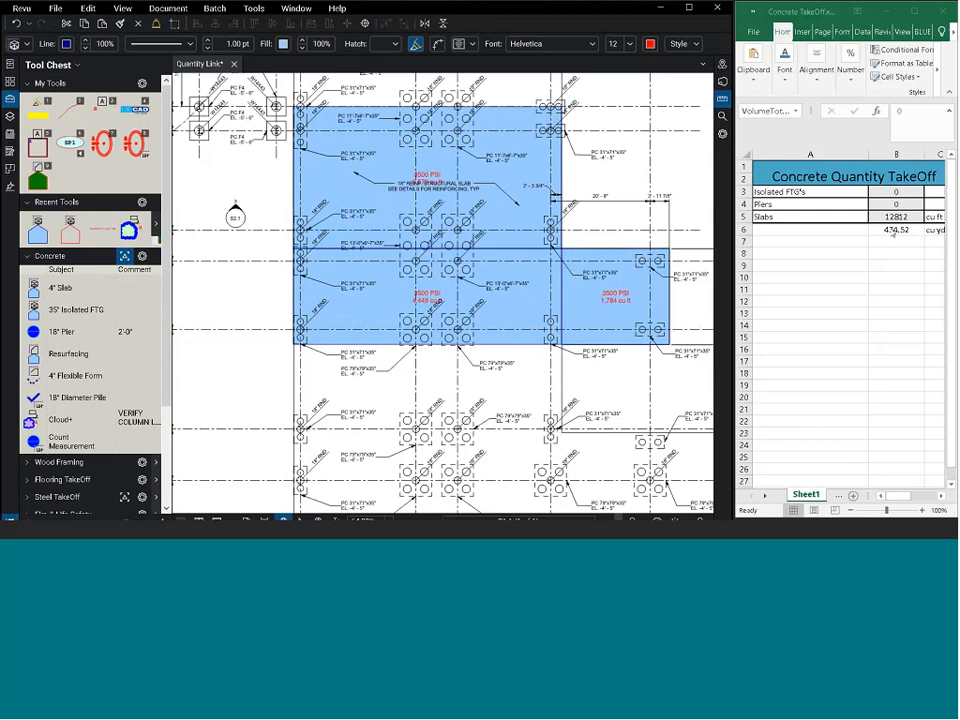
pyautogui.click(886, 220)
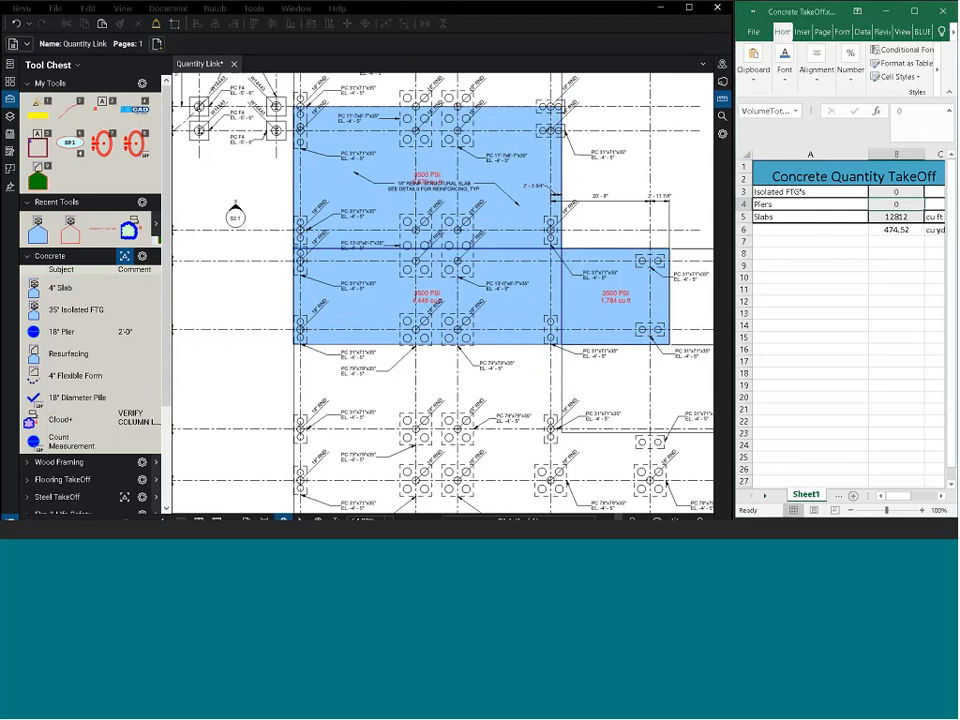
pyautogui.click(722, 98)
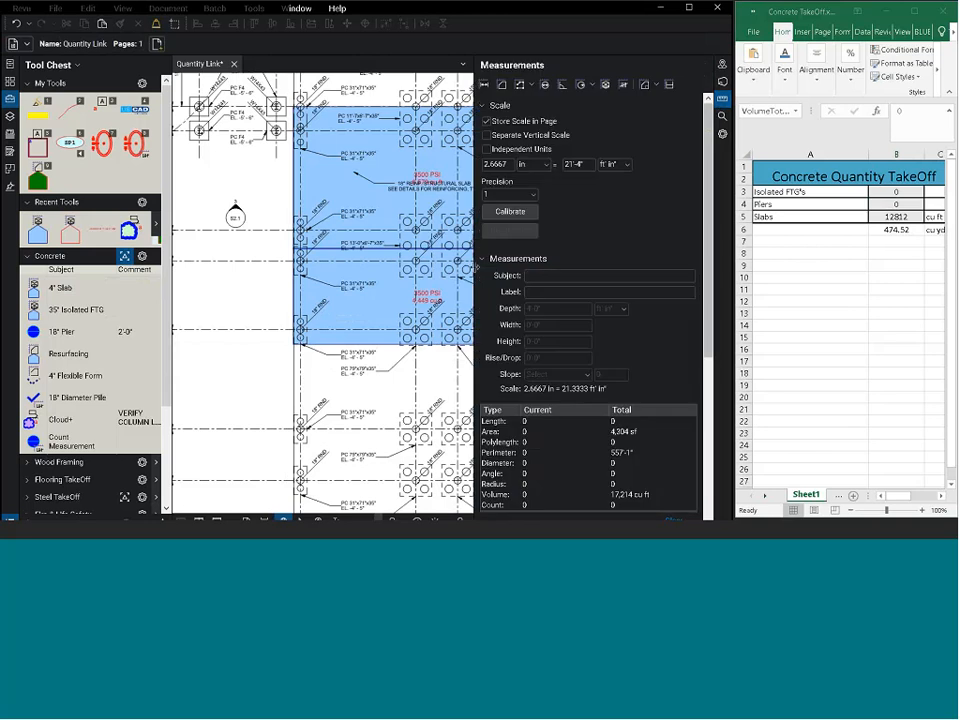
pyautogui.doubleClick(475, 281)
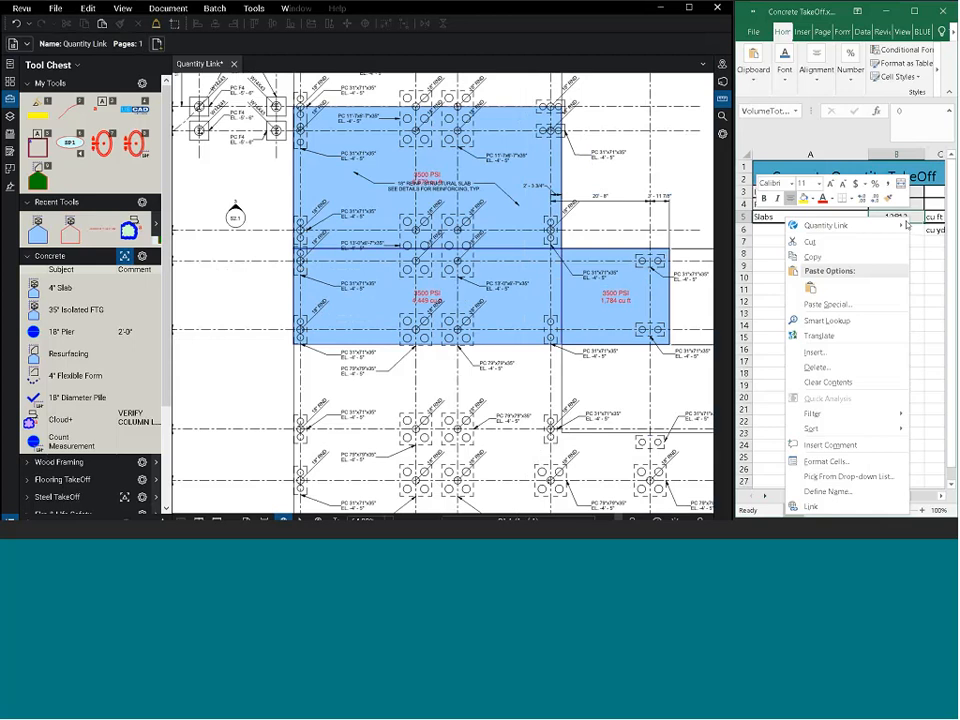
# Step: Edit the Quantity Link of the Slabs quantity cell so it totals Volume for the subject 4" Slab
pyautogui.moveTo(856, 229)
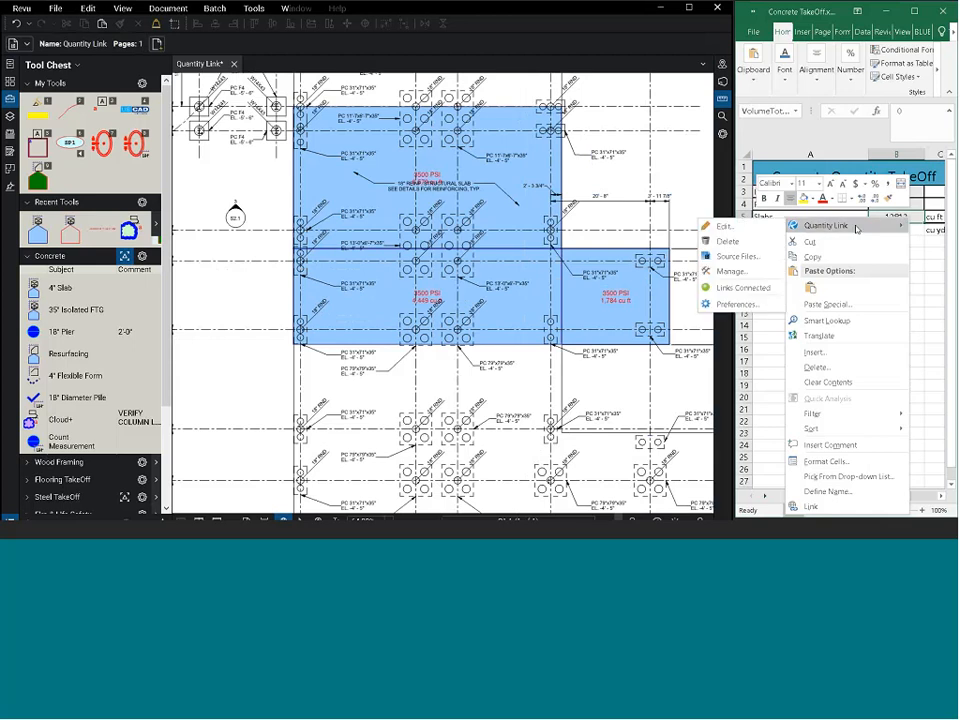
pyautogui.click(726, 228)
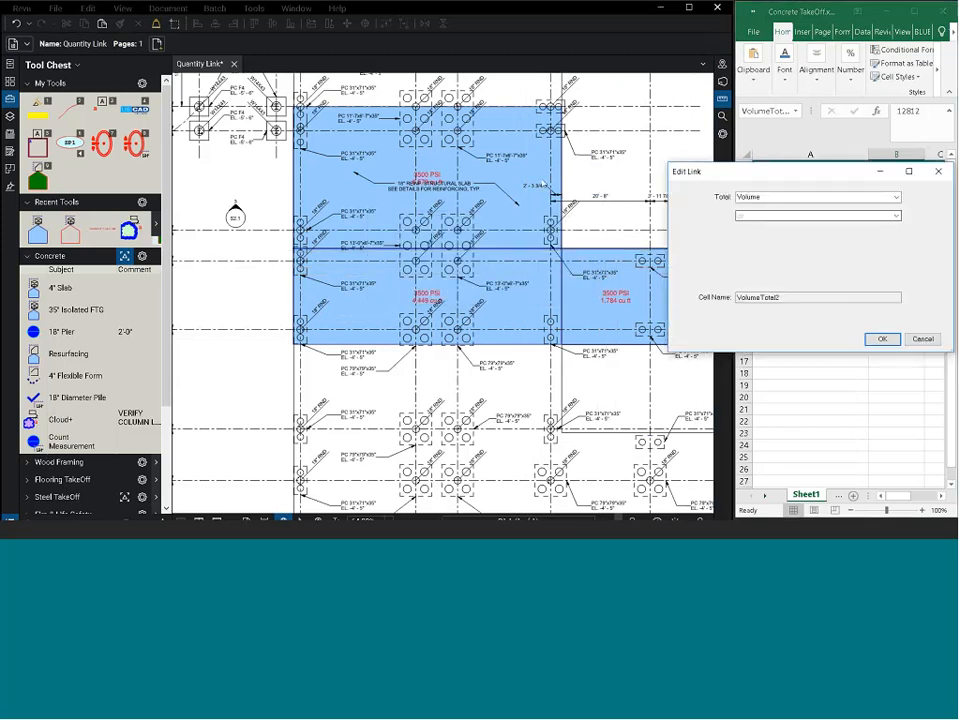
pyautogui.moveTo(760, 171); pyautogui.dragTo(537, 178)
pyautogui.click(558, 205)
pyautogui.click(558, 205)
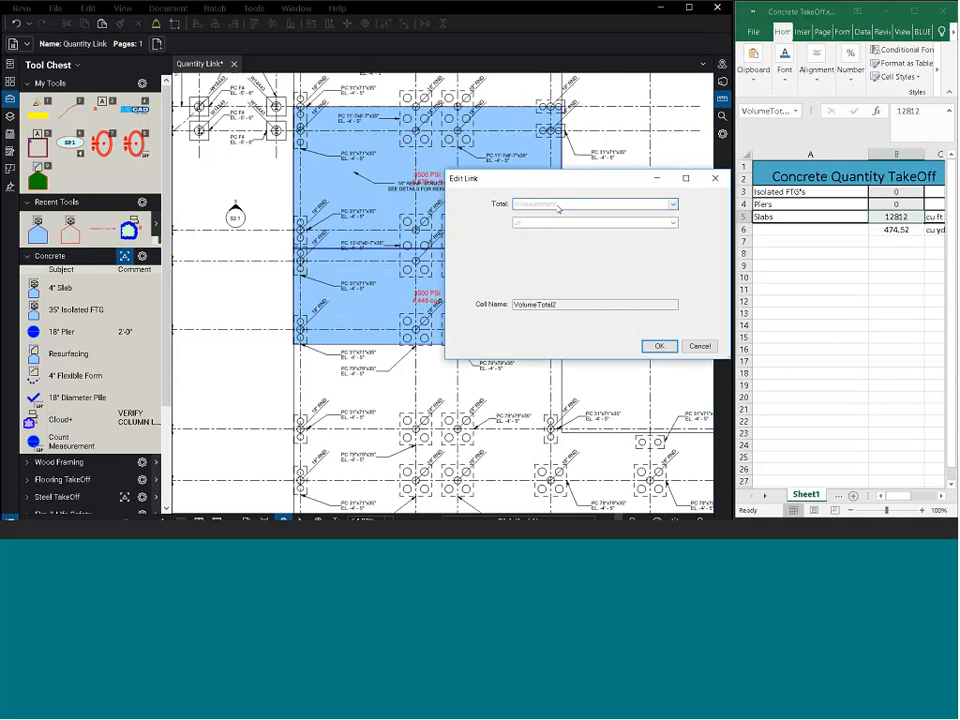
pyautogui.click(559, 206)
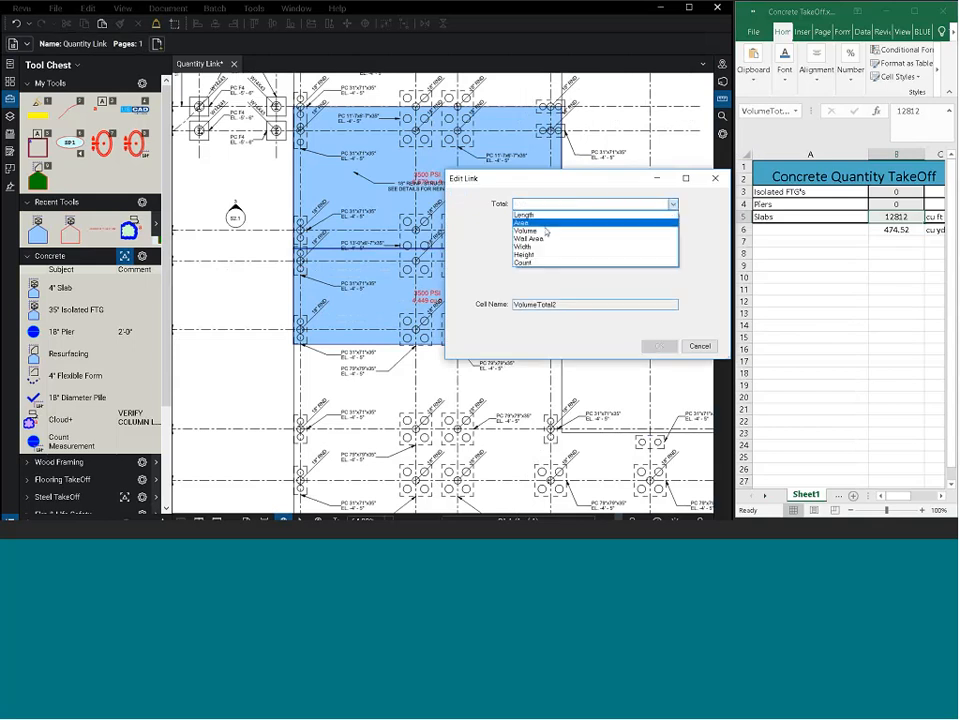
pyautogui.click(545, 231)
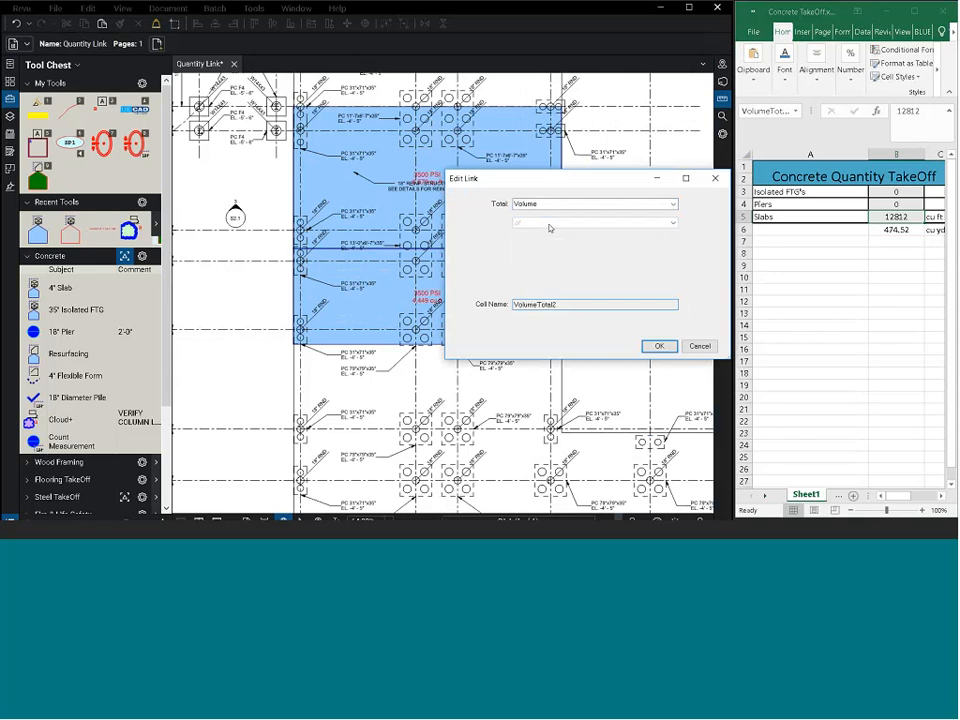
pyautogui.click(549, 223)
pyautogui.moveTo(640, 234)
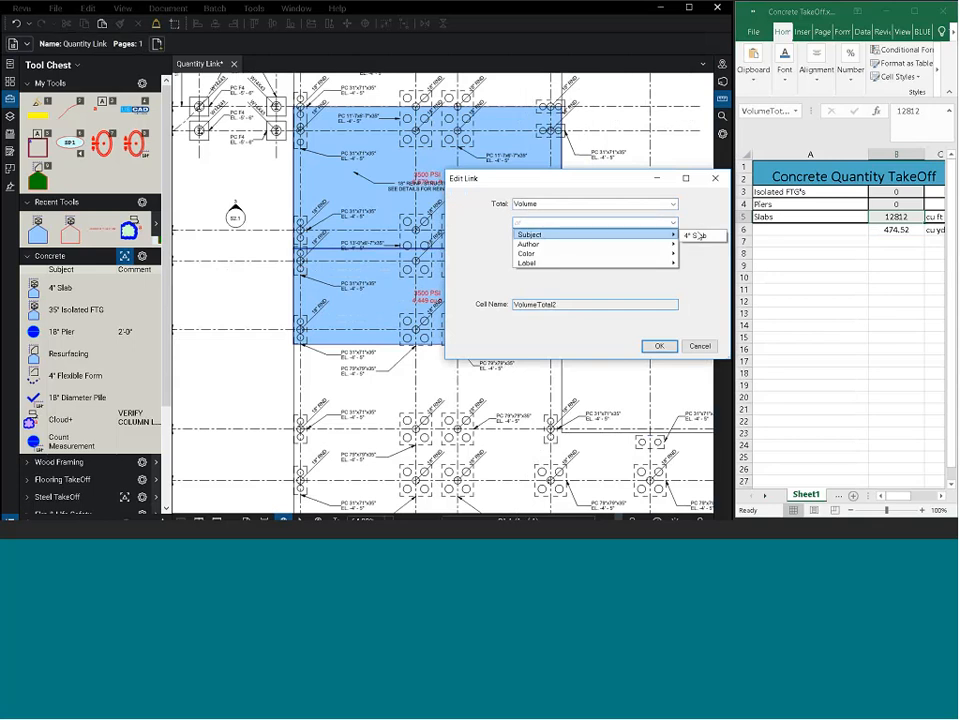
pyautogui.click(698, 236)
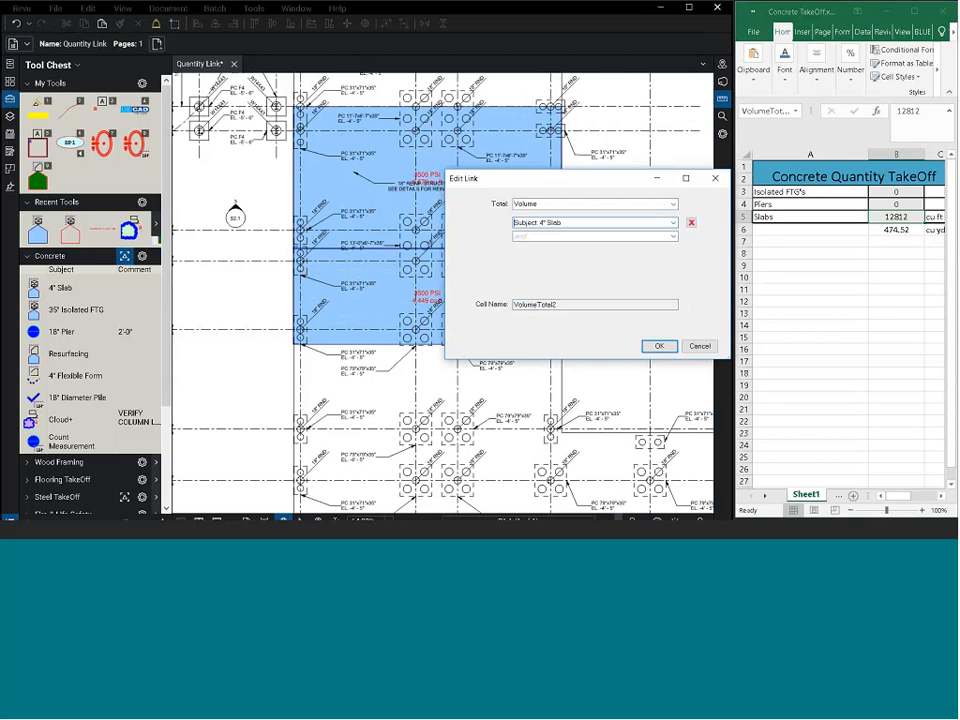
pyautogui.click(659, 346)
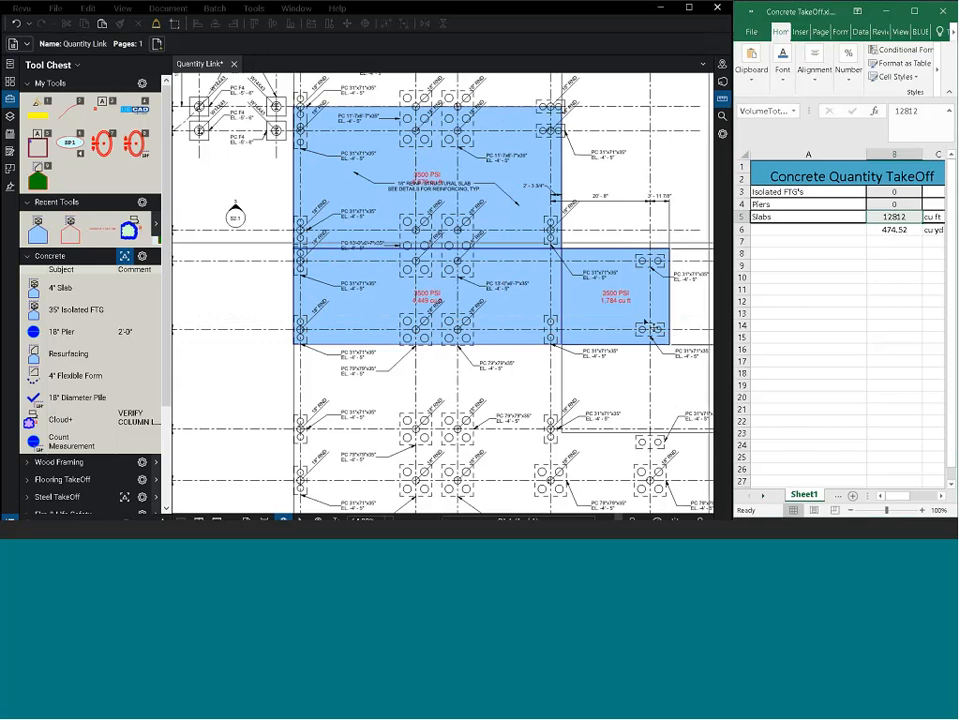
# Step: In Revu, draw 35" Isolated FTG rectangles over the two adjacent 13'-0"x6'-7"x35" pile caps straddling the shared slab edge
pyautogui.click(572, 366)
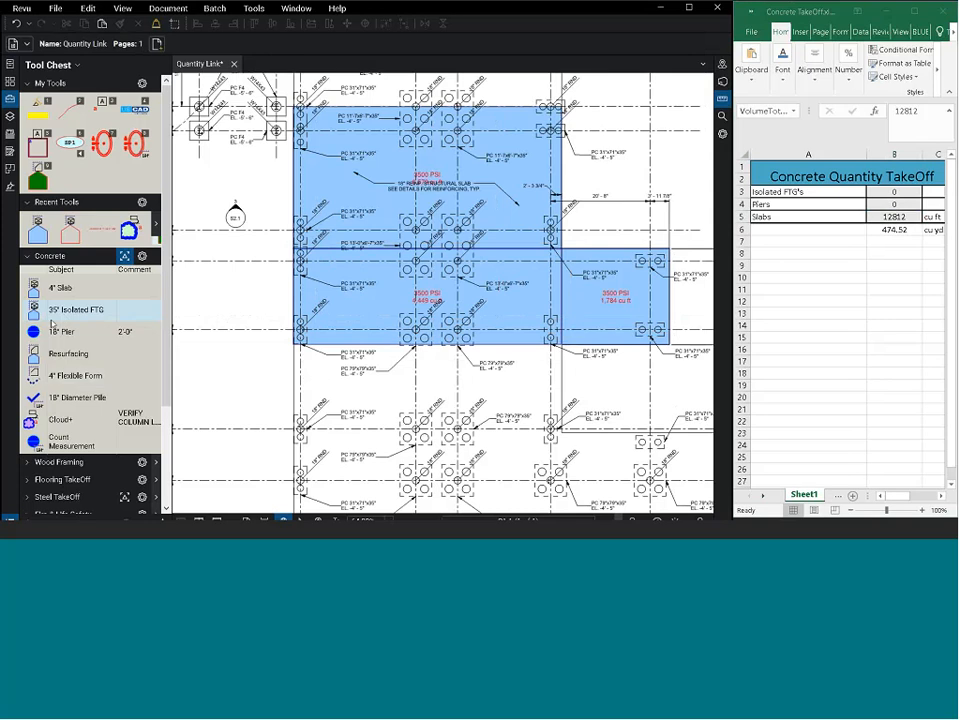
pyautogui.click(55, 312)
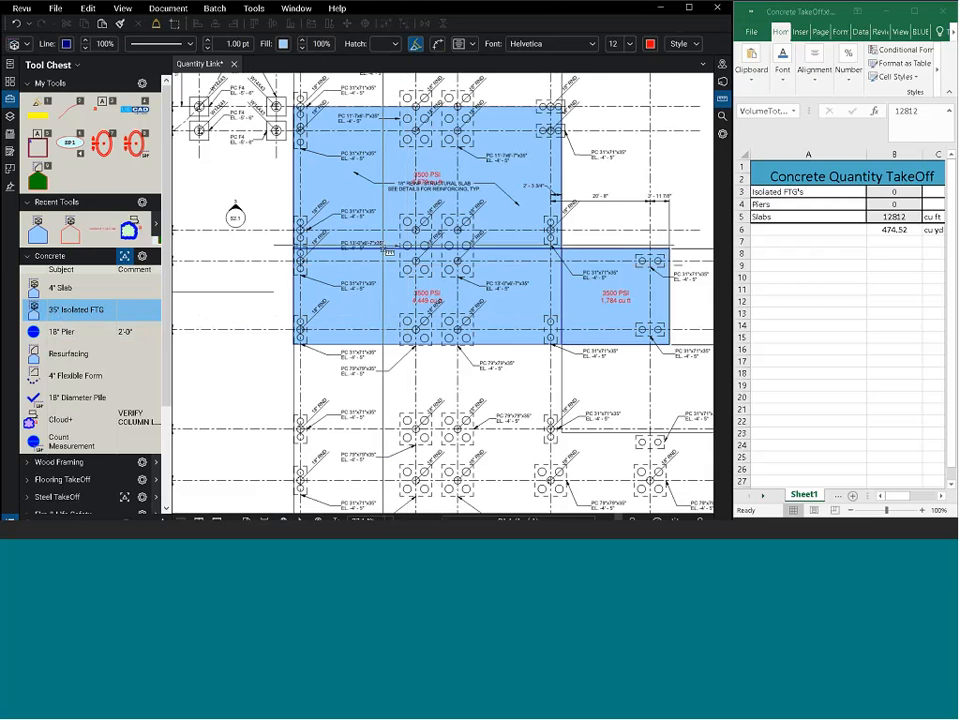
pyautogui.scroll(3, 383, 250)
pyautogui.scroll(1, 383, 250)
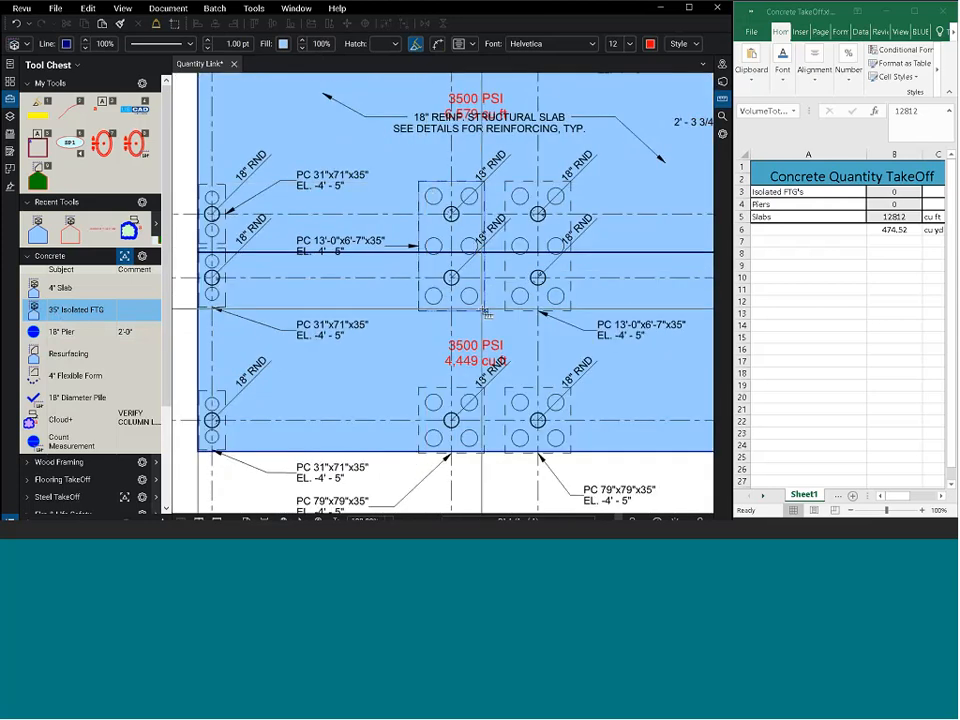
pyautogui.moveTo(419, 181); pyautogui.dragTo(484, 310)
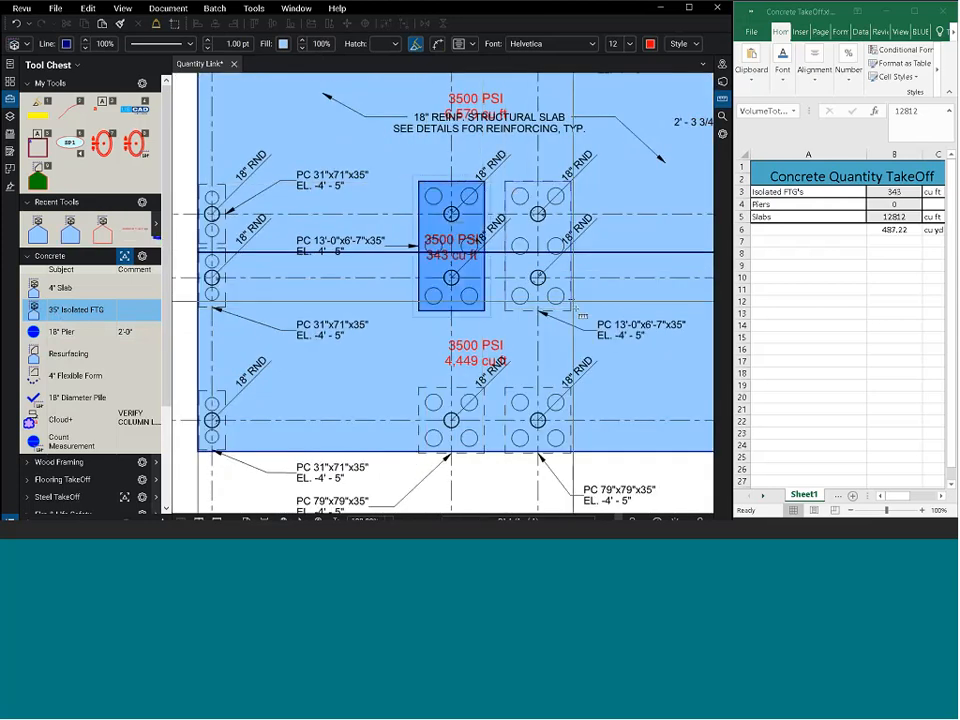
pyautogui.moveTo(505, 181); pyautogui.dragTo(571, 310)
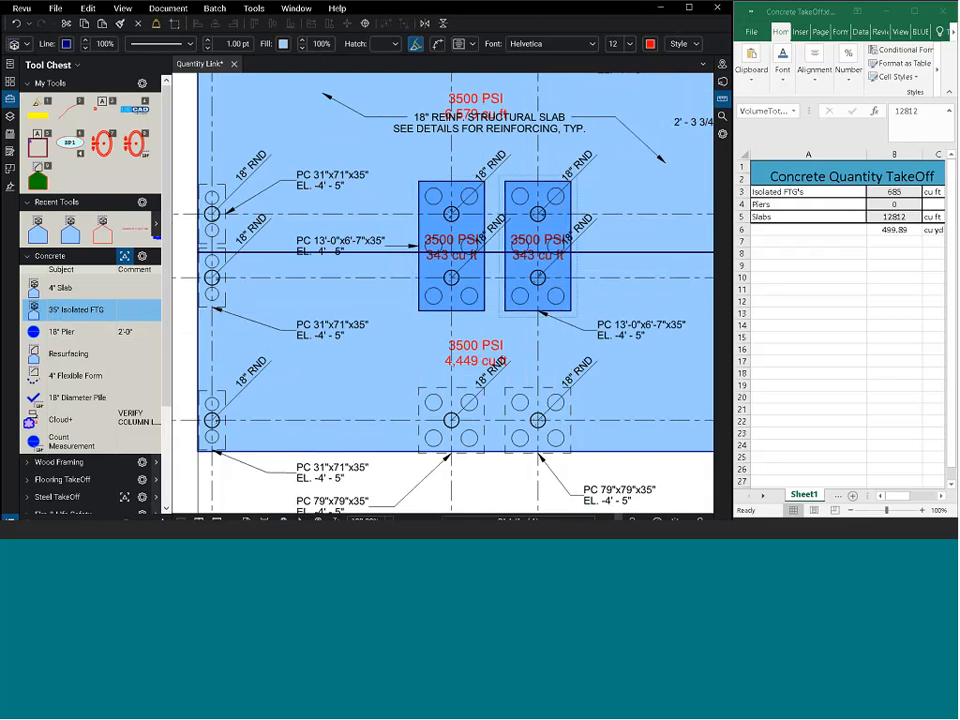
# Step: Place 18" Pier markups on the four column centres inside the two isolated footings
pyautogui.click(54, 335)
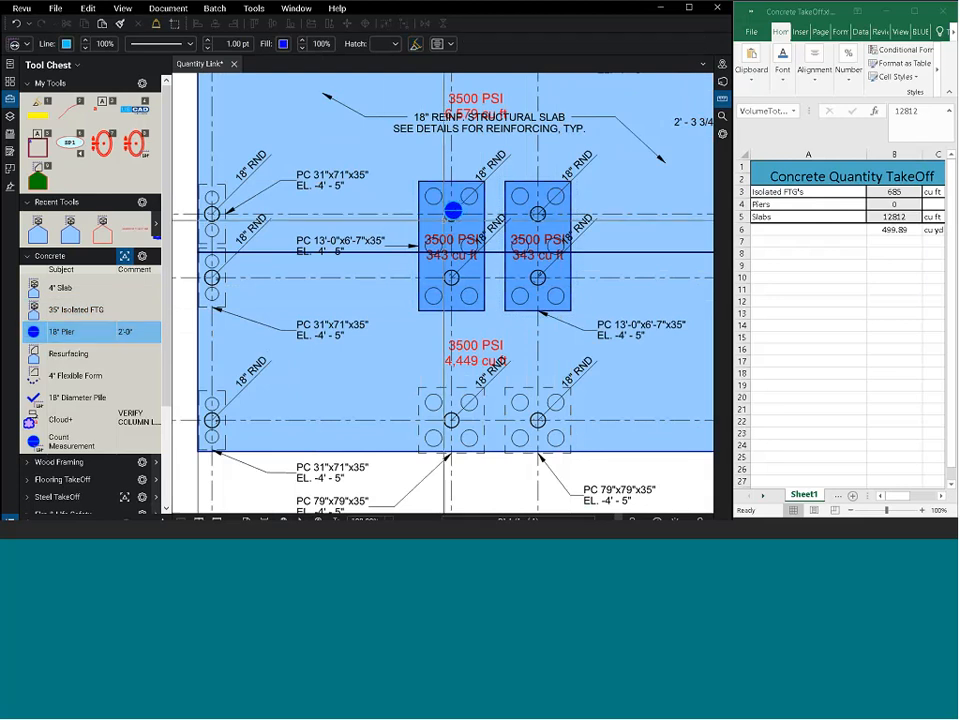
pyautogui.click(451, 214)
pyautogui.click(536, 213)
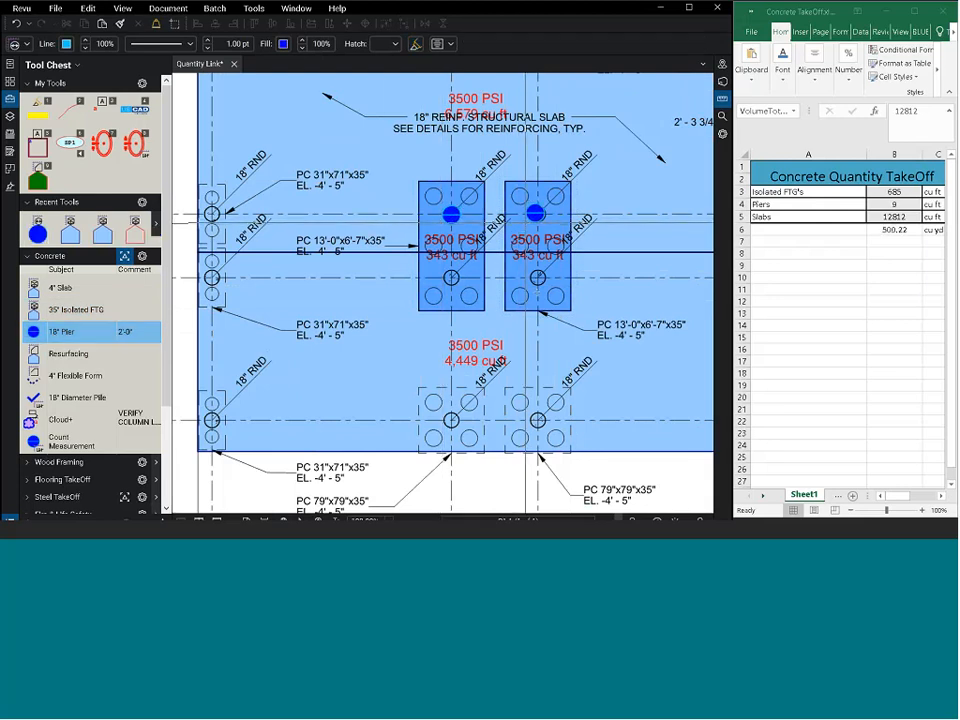
pyautogui.click(538, 280)
pyautogui.click(451, 276)
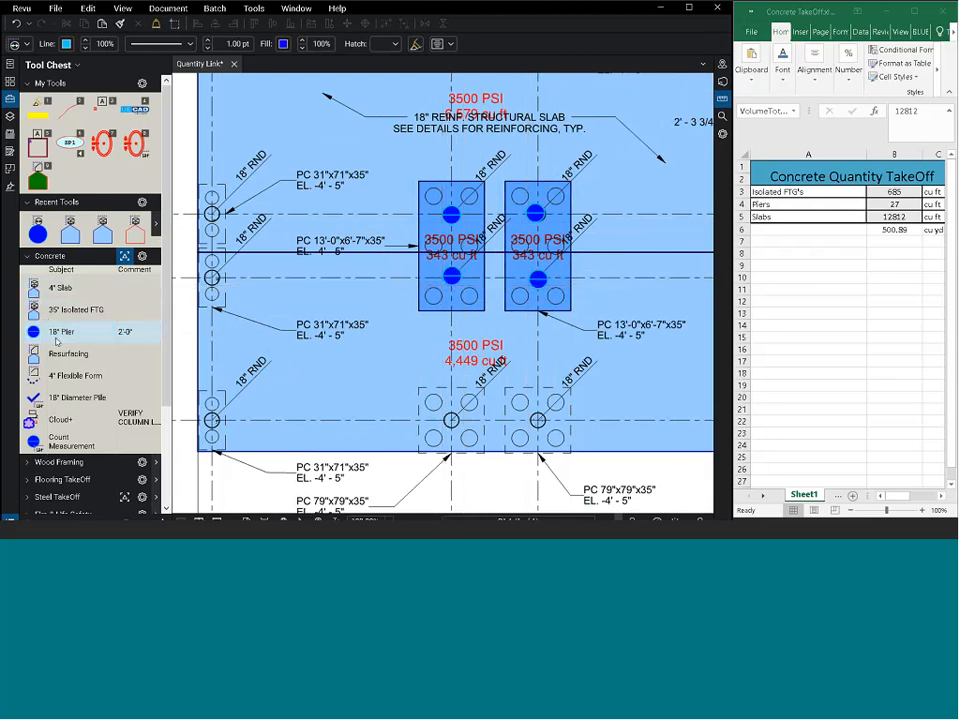
pyautogui.press('Escape')
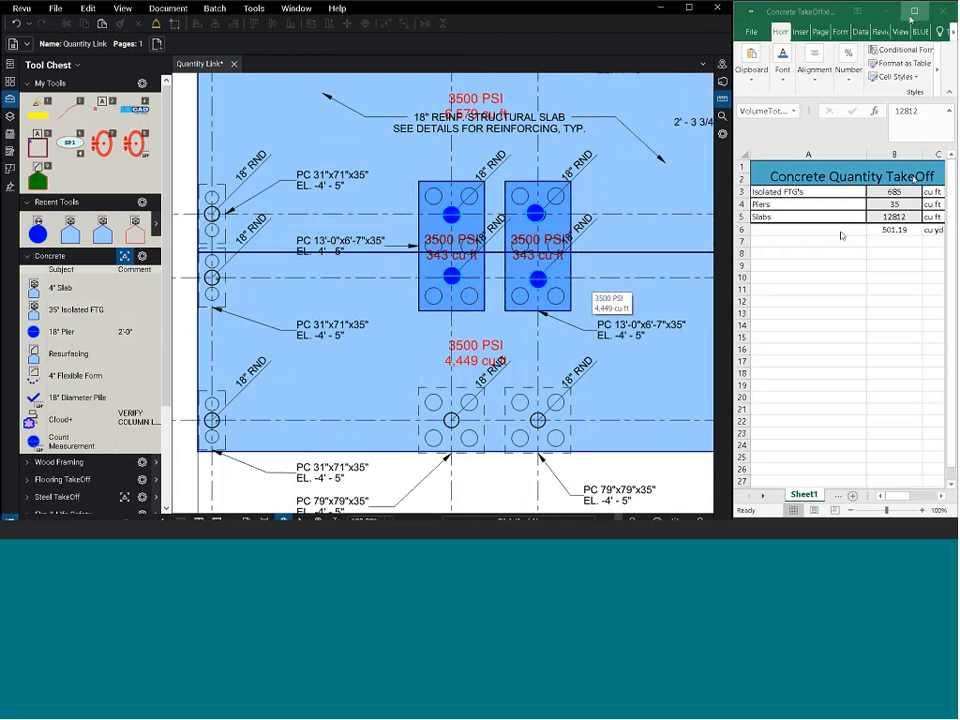
# Step: Maximize the Concrete TakeOff workbook in Excel and close it without saving its changes
pyautogui.click(913, 10)
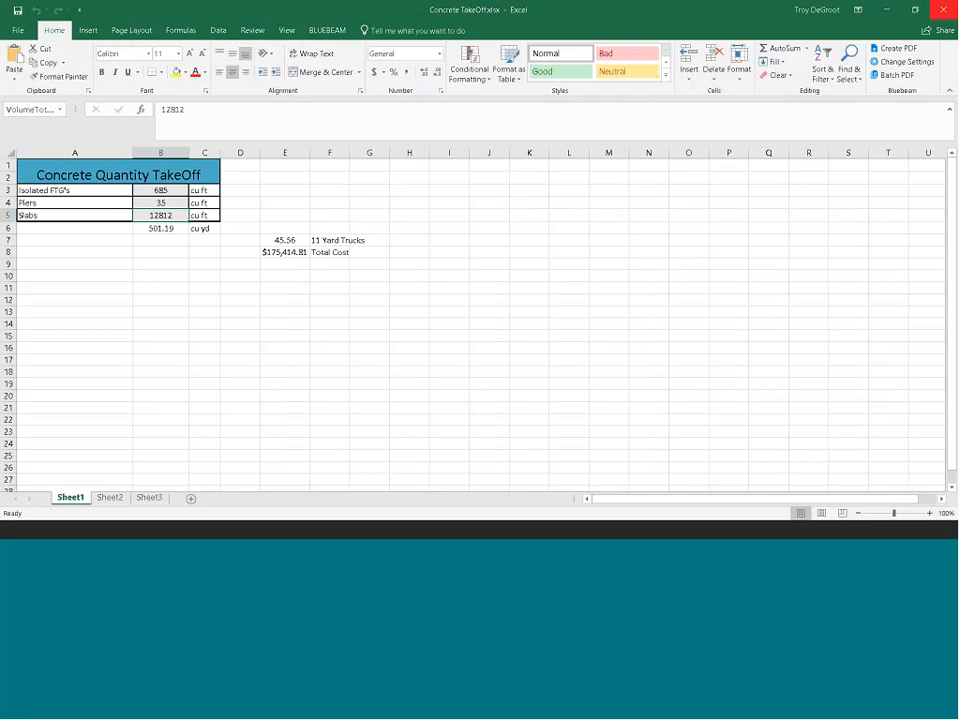
pyautogui.click(943, 10)
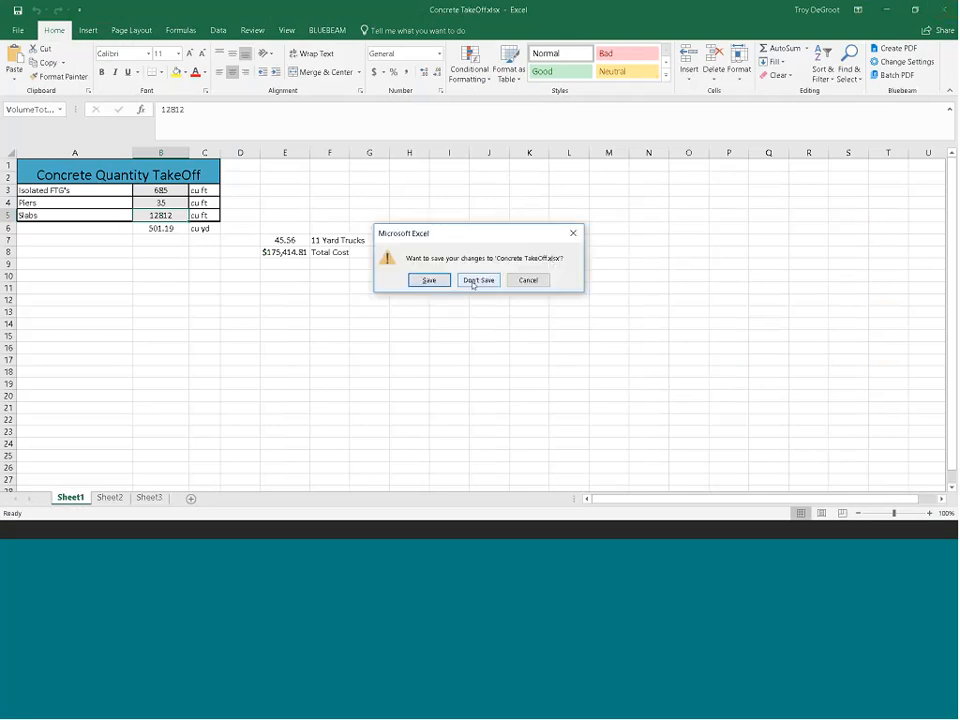
pyautogui.click(474, 281)
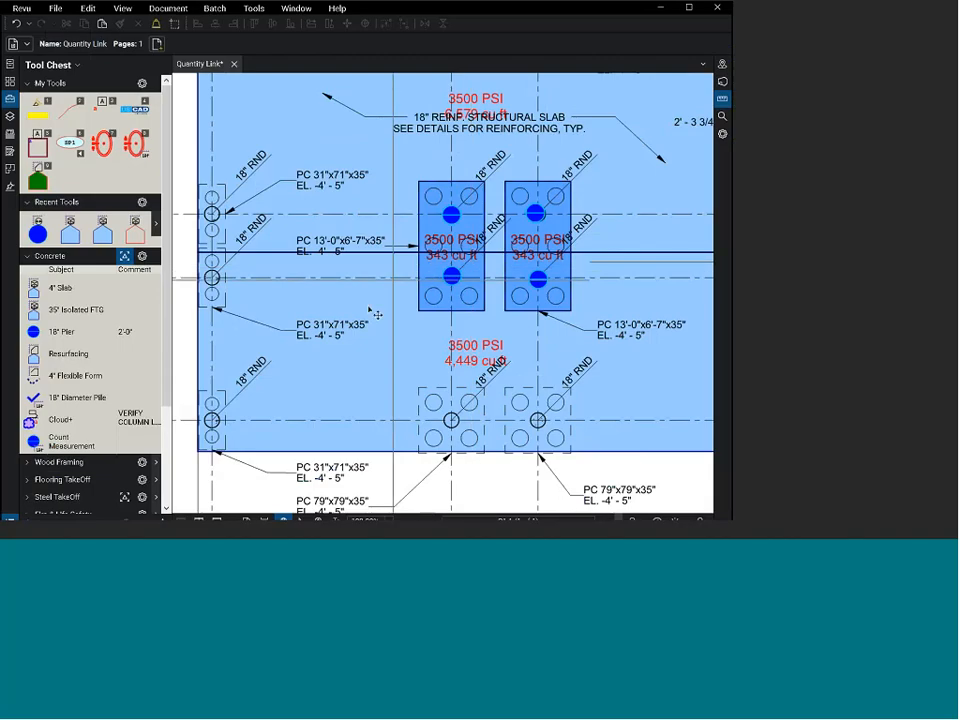
# Step: From the Mechanical TakeOff set, draw a stepped 10" Dia Supply run below the slabs with segments about 16'-2", 19'-4" and 14'-3" long
pyautogui.click(27, 256)
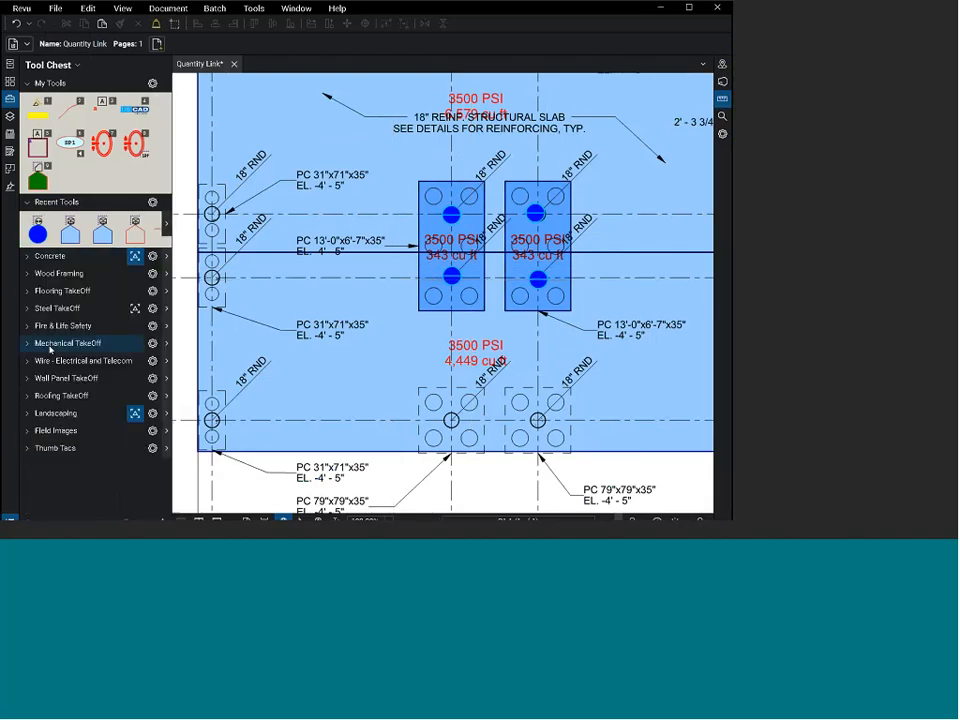
pyautogui.click(49, 345)
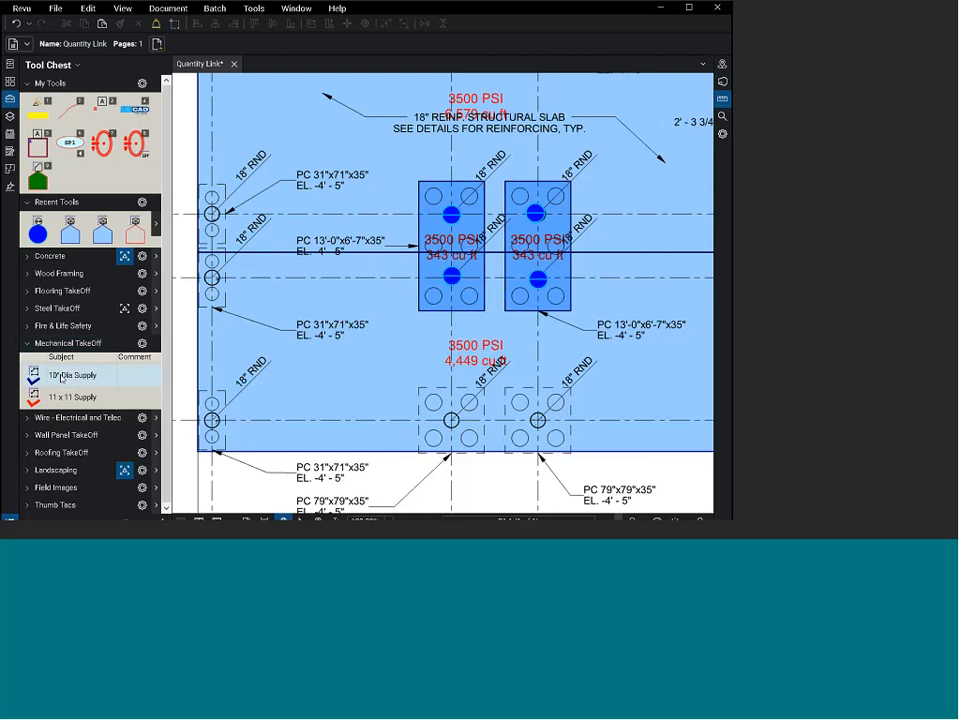
pyautogui.scroll(-2, 230, 285)
pyautogui.scroll(-4, 277, 226)
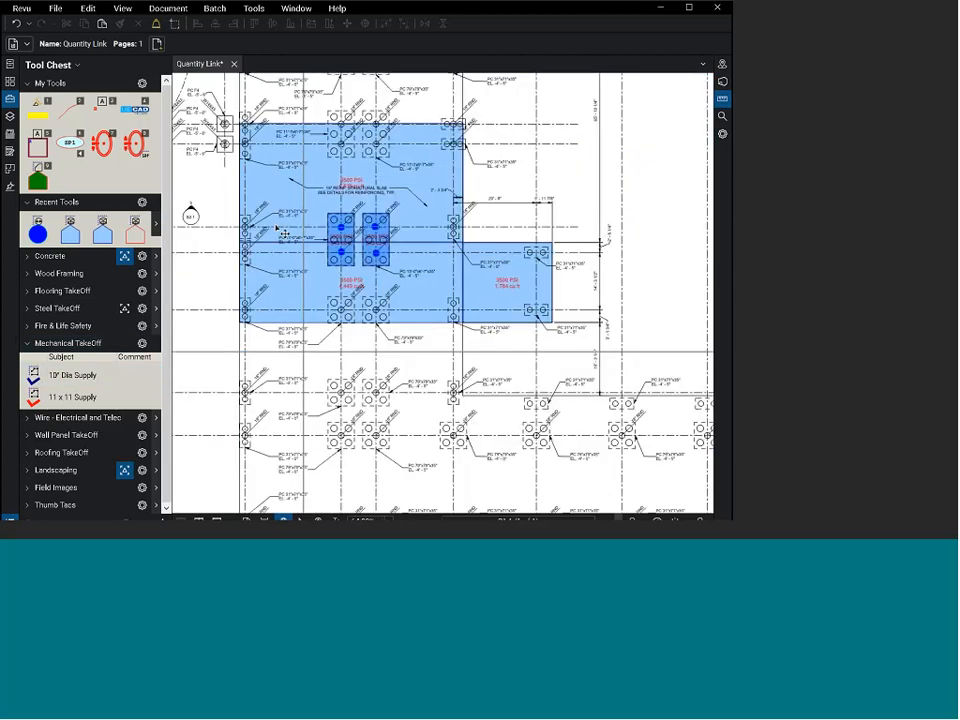
pyautogui.scroll(3, 413, 473)
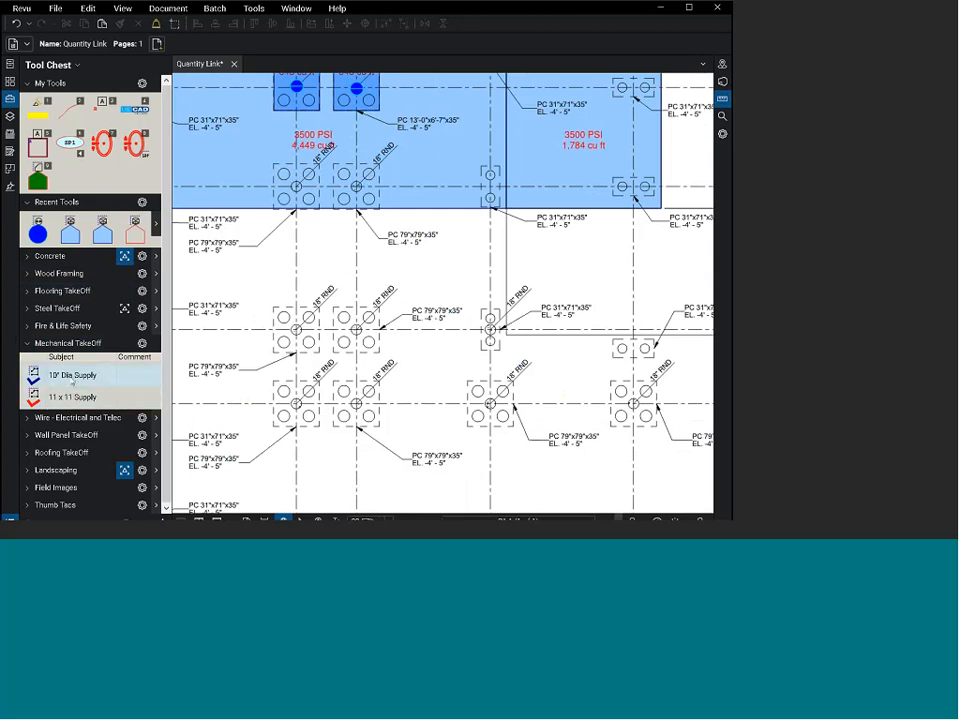
pyautogui.click(72, 381)
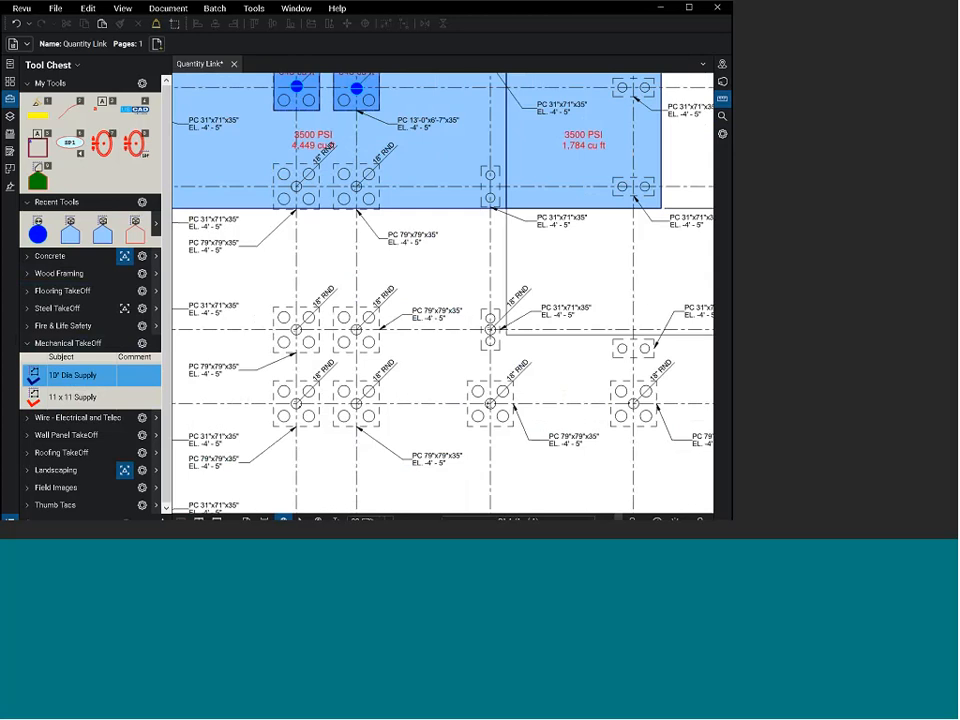
pyautogui.click(432, 260)
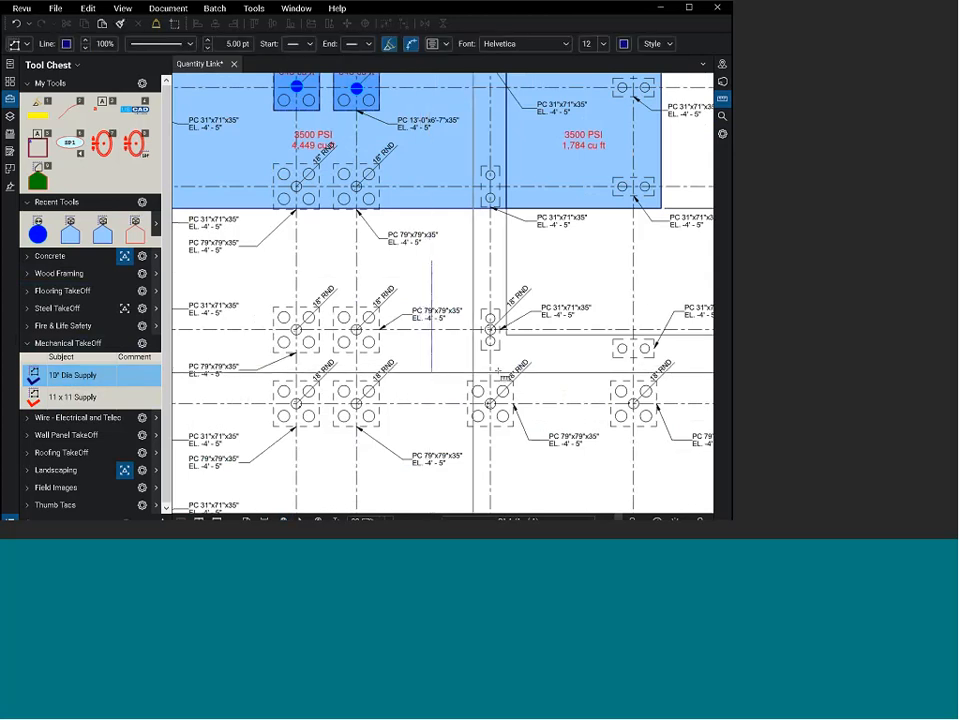
pyautogui.click(432, 372)
pyautogui.click(566, 372)
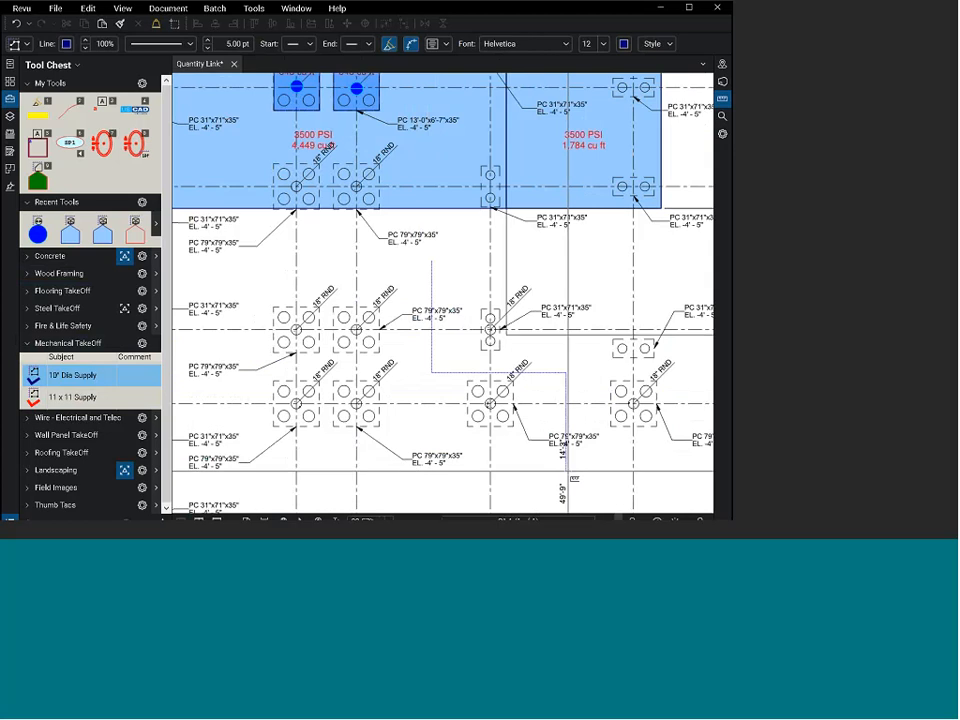
pyautogui.doubleClick(566, 470)
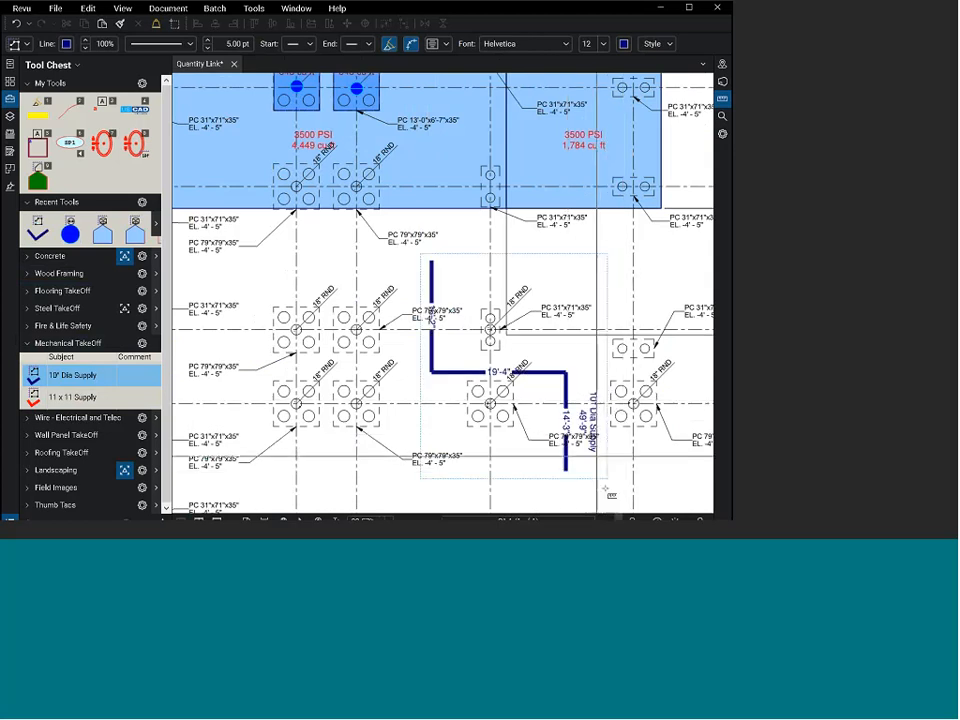
pyautogui.scroll(5, 604, 441)
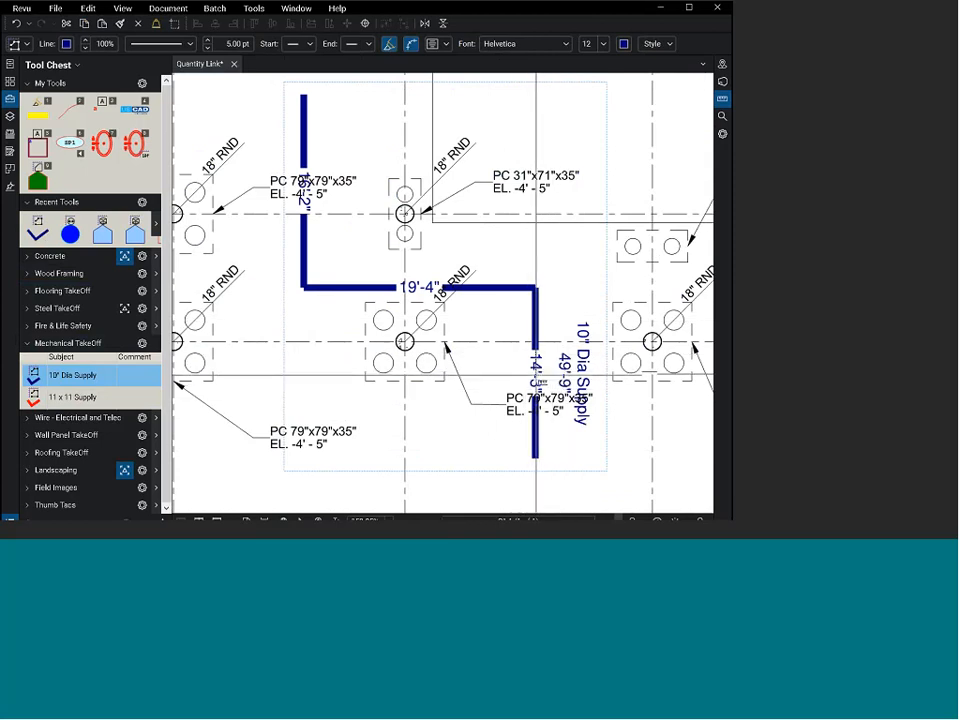
pyautogui.scroll(-5, 444, 358)
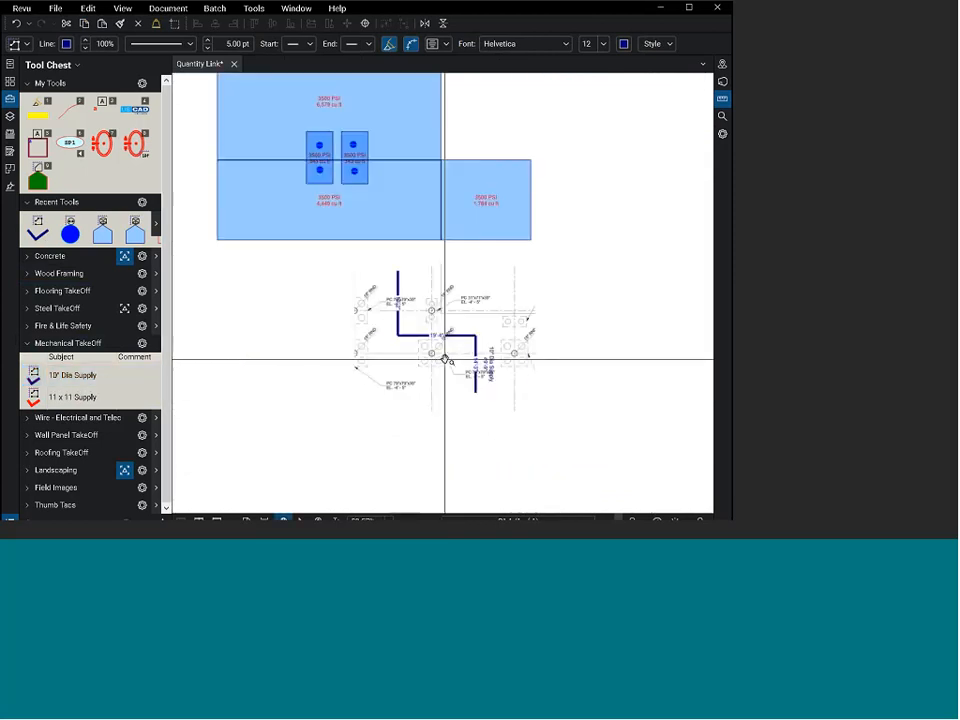
pyautogui.press('Escape')
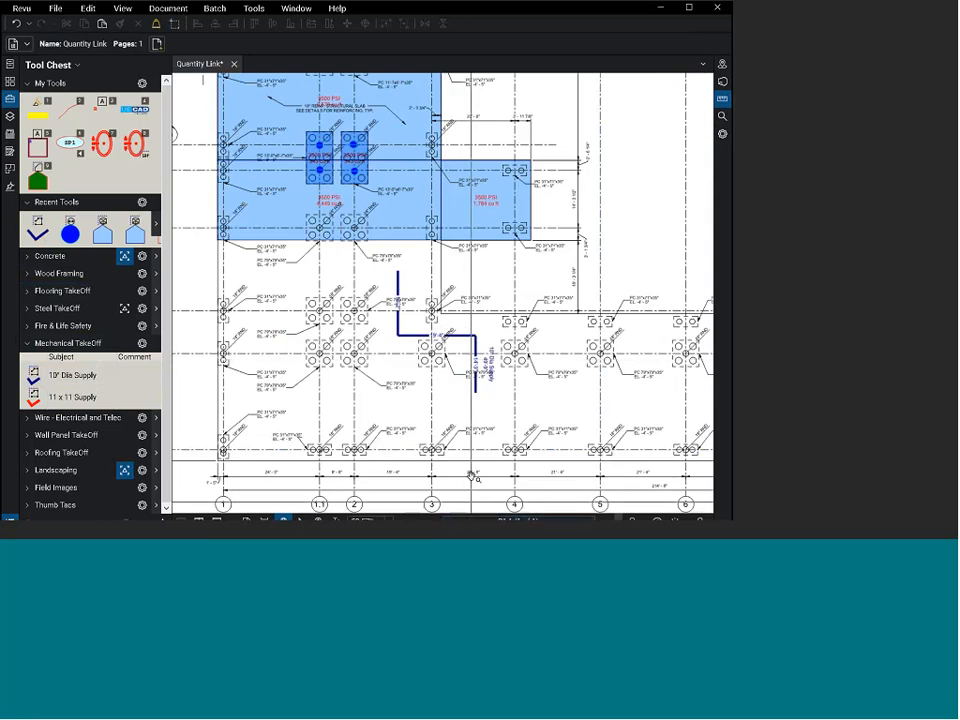
# Step: Maximize the drawing window and examine the pier and footing measurements in the Markups List
pyautogui.click(691, 8)
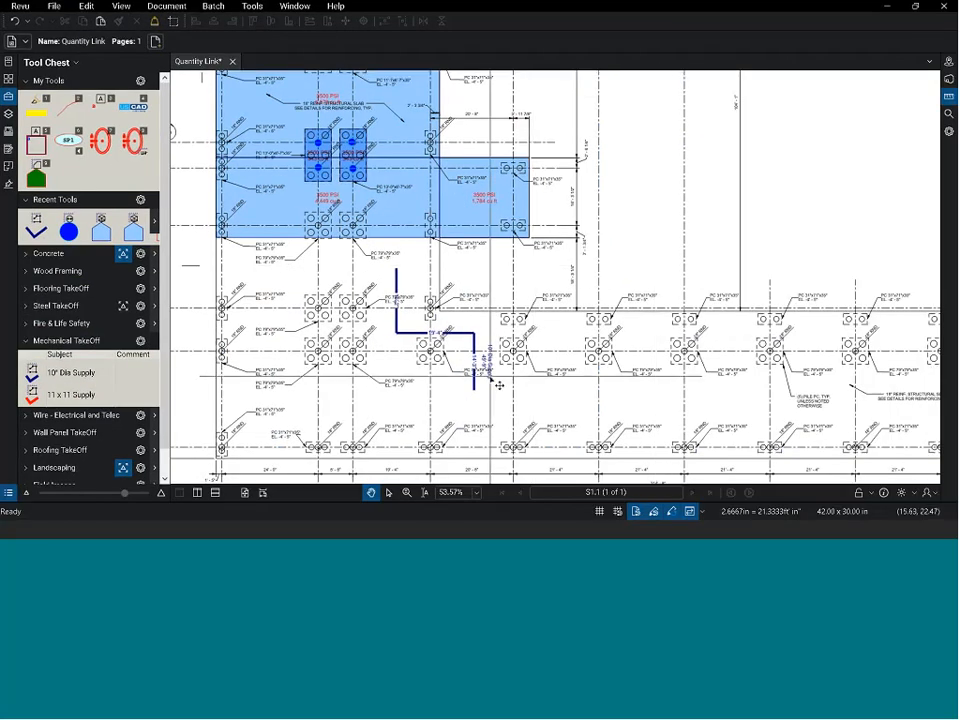
pyautogui.moveTo(421, 502); pyautogui.dragTo(423, 389)
pyautogui.scroll(-3, 377, 430)
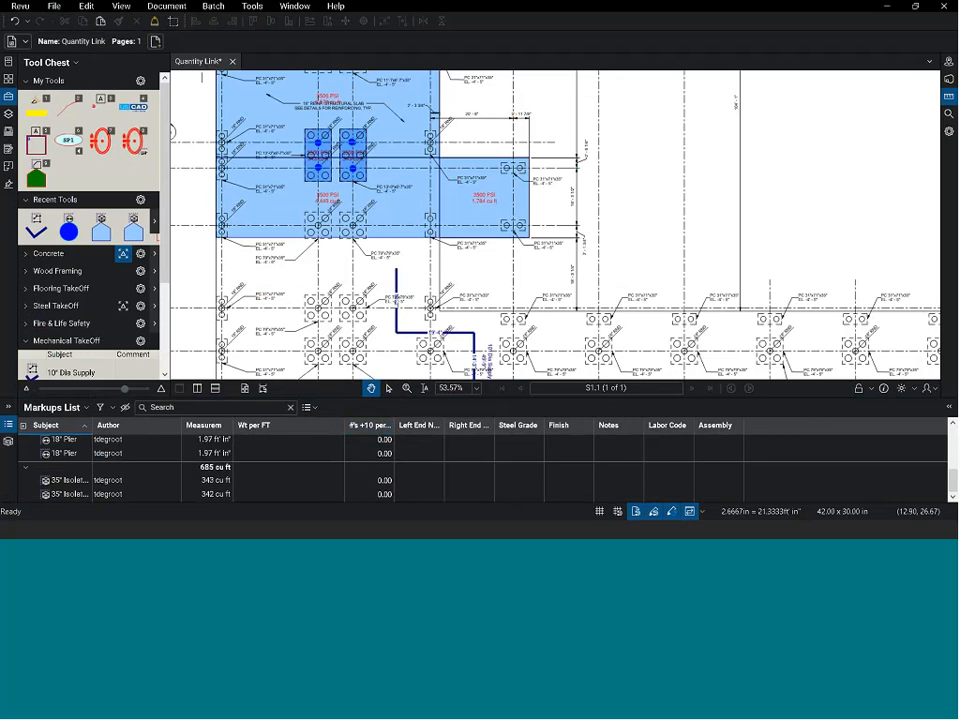
pyautogui.moveTo(345, 398)
pyautogui.mouseDown()
pyautogui.moveTo(345, 381)
pyautogui.moveTo(334, 521)
pyautogui.mouseUp()
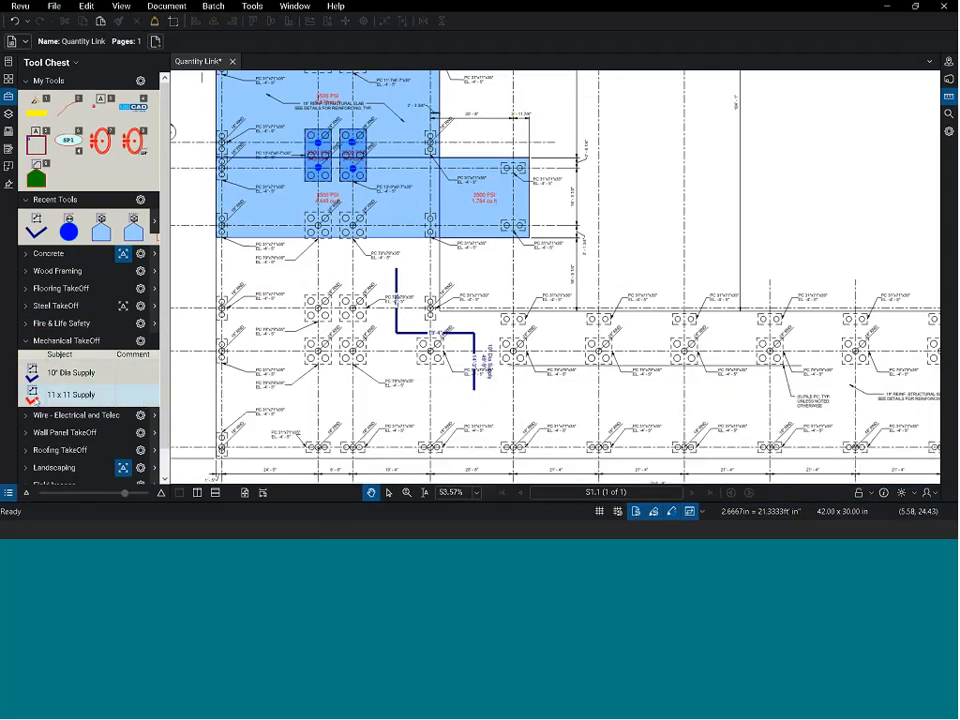
# Step: From the Mechanical TakeOff set, draw a three-segment 11 x 11 Supply run beside the 10" run, its last two segments about 12'-7" and 22'-7"
pyautogui.click(70, 394)
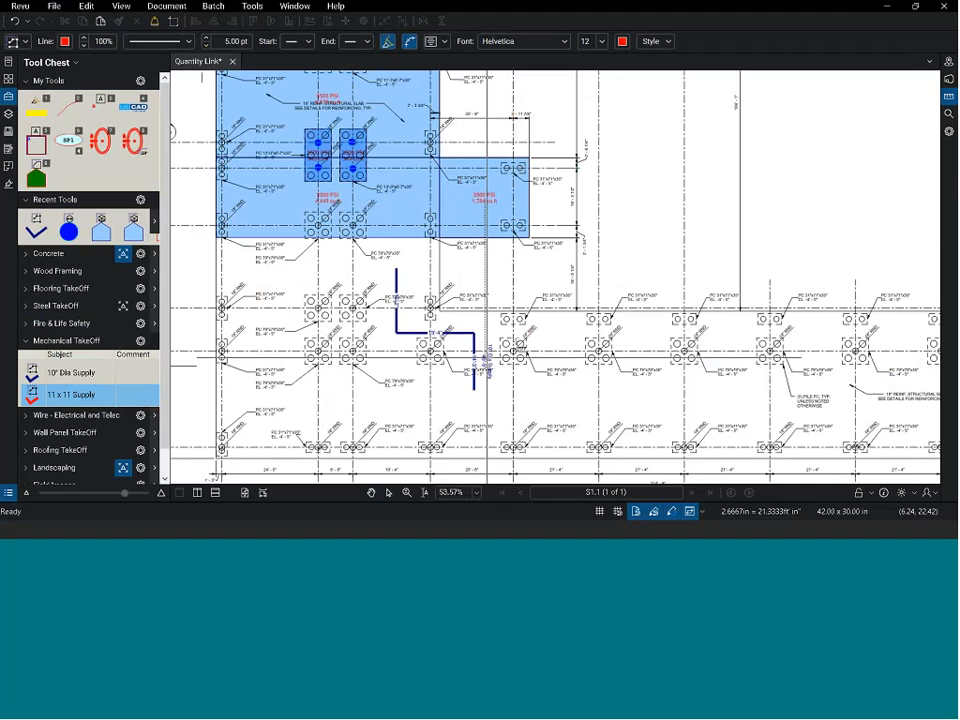
pyautogui.click(572, 390)
pyautogui.click(622, 391)
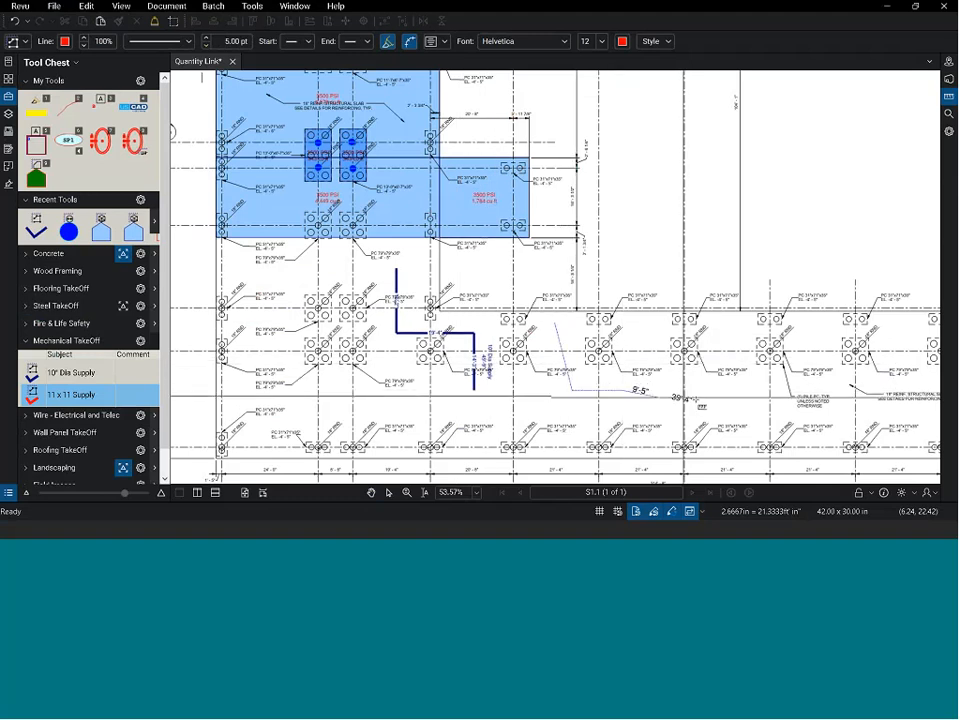
pyautogui.doubleClick(710, 410)
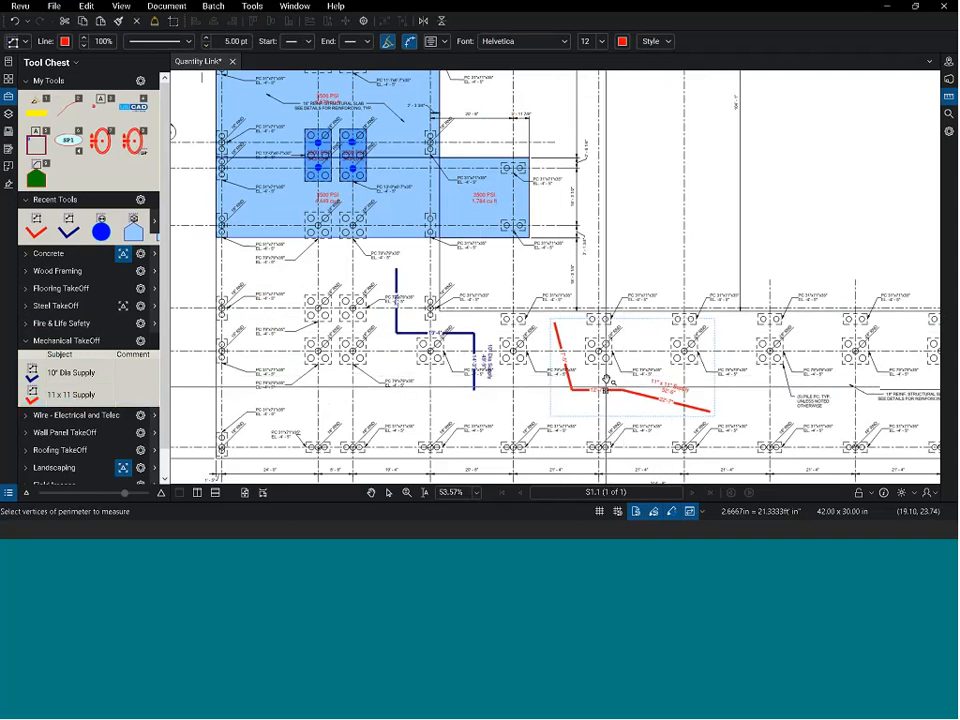
pyautogui.press('Escape')
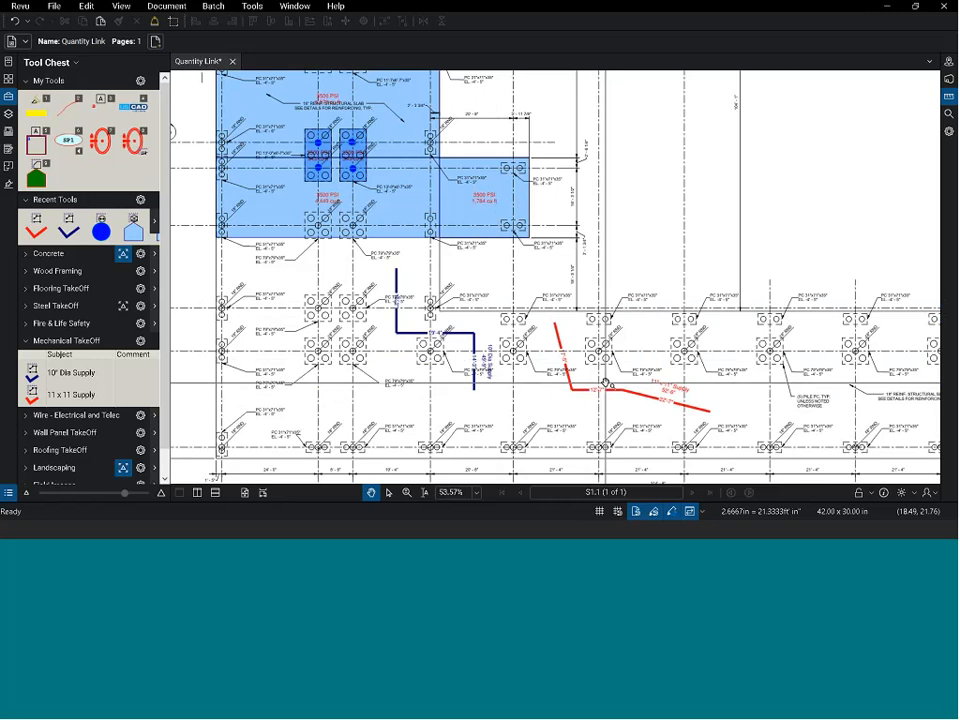
pyautogui.click(63, 340)
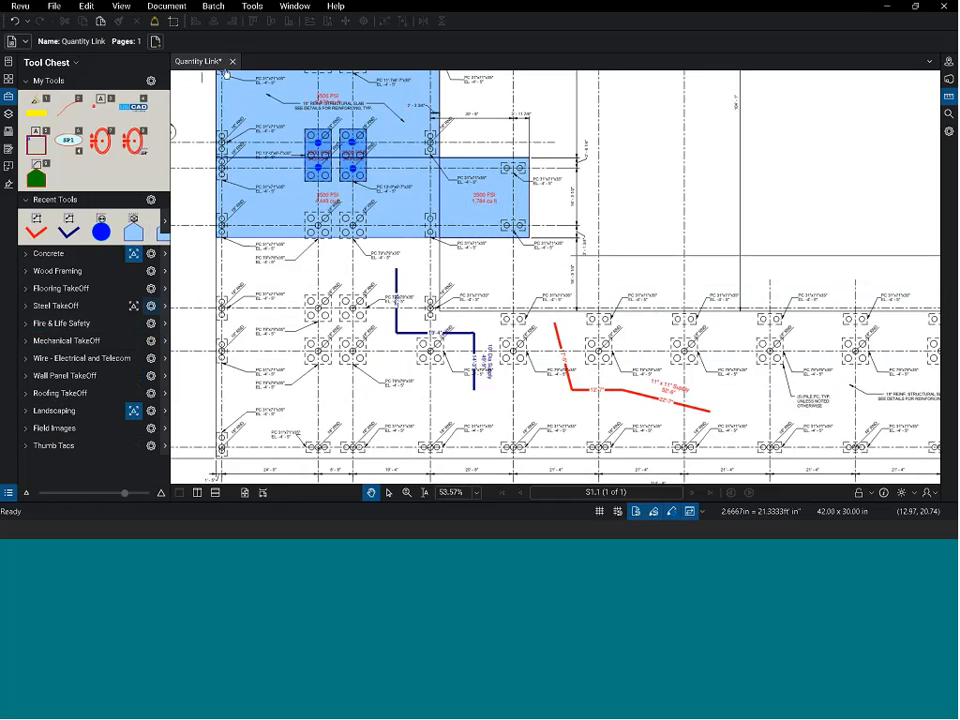
pyautogui.scroll(-3, 301, 374)
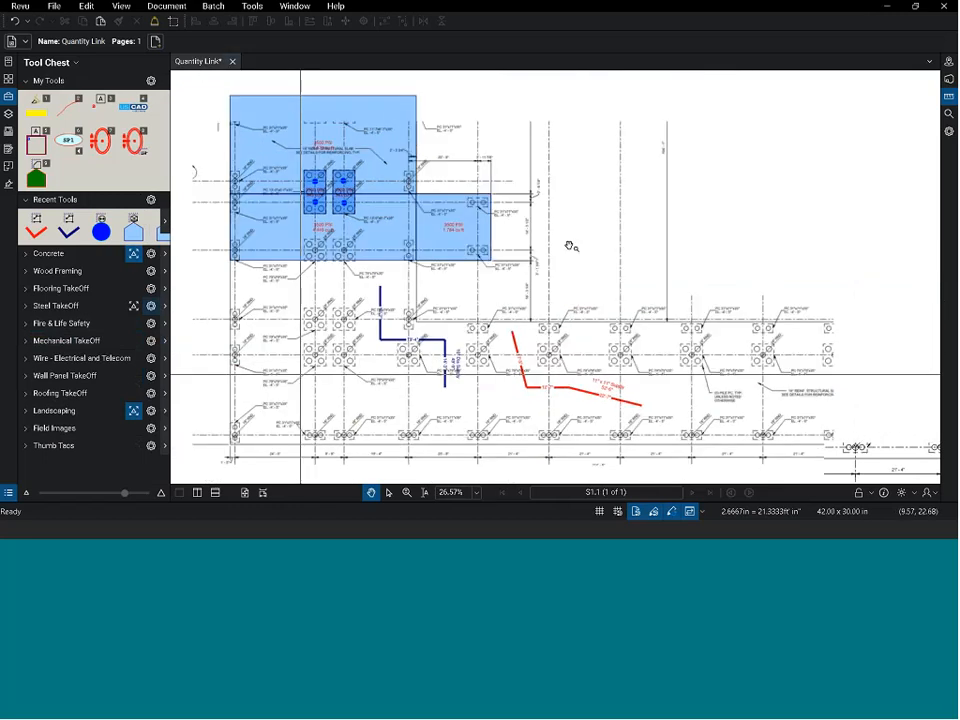
pyautogui.moveTo(615, 176); pyautogui.dragTo(609, 304)
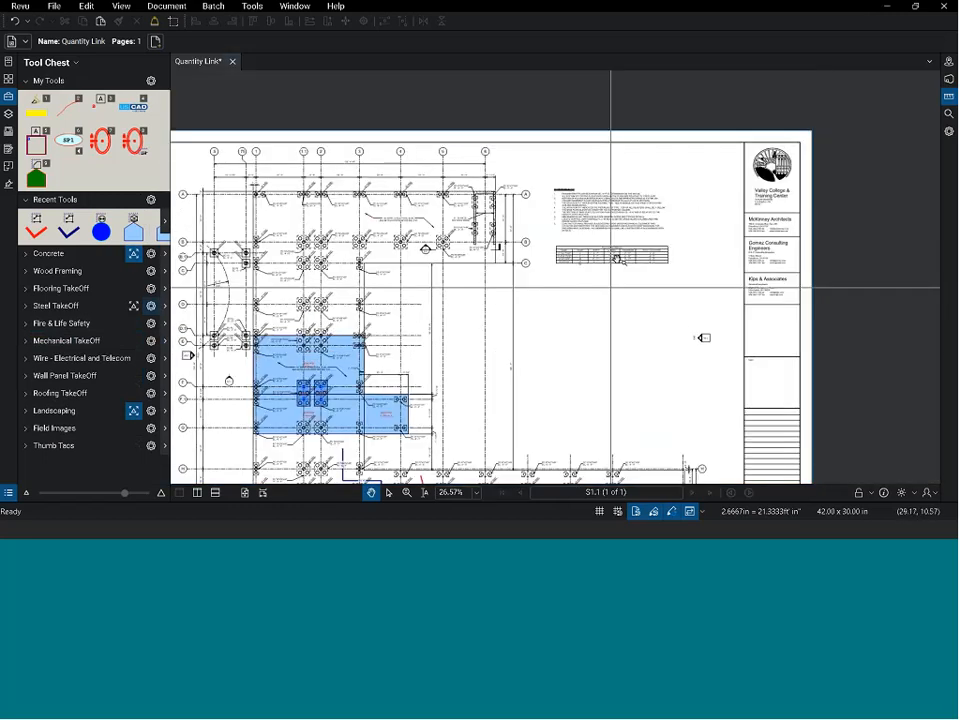
pyautogui.scroll(3, 617, 259)
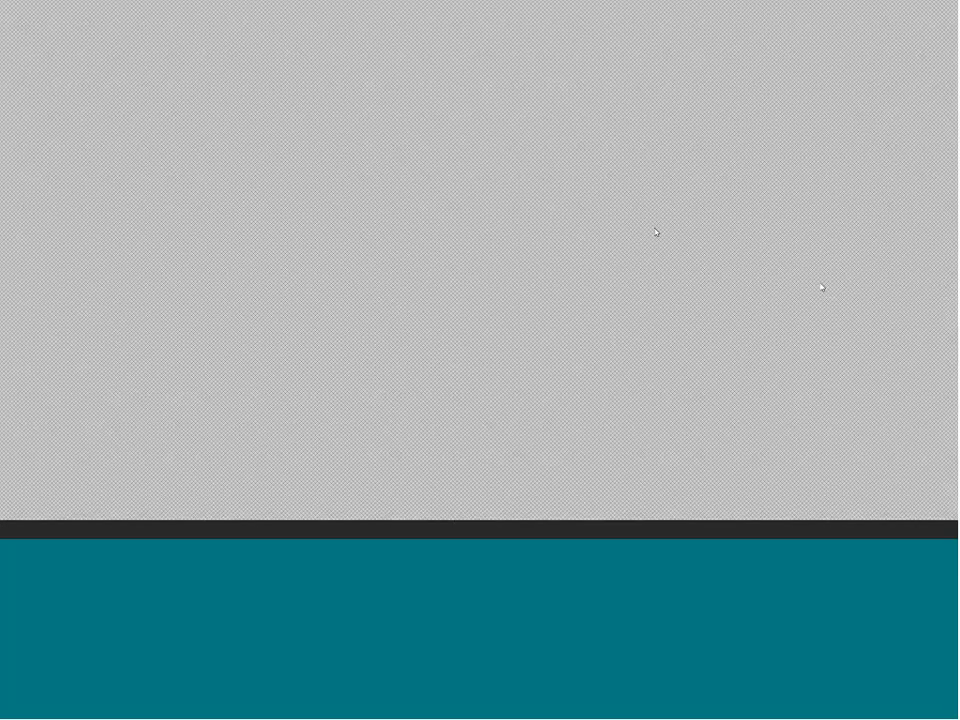
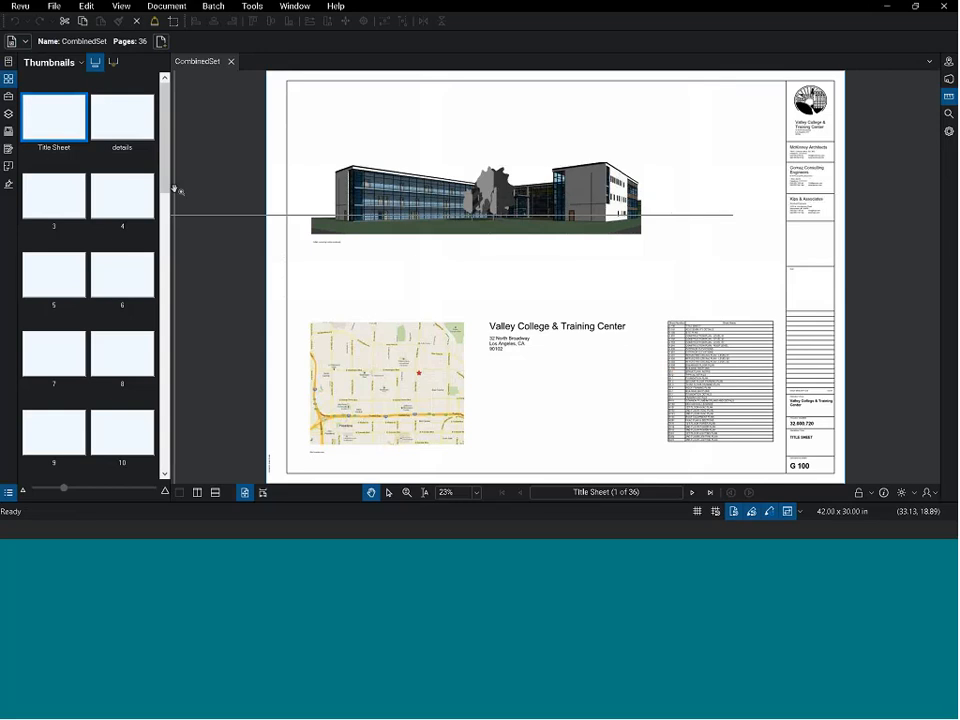
# Step: Look through the page thumbnails of CombinedSet to check how the sheets are labelled
pyautogui.moveTo(165, 180); pyautogui.dragTo(161, 142)
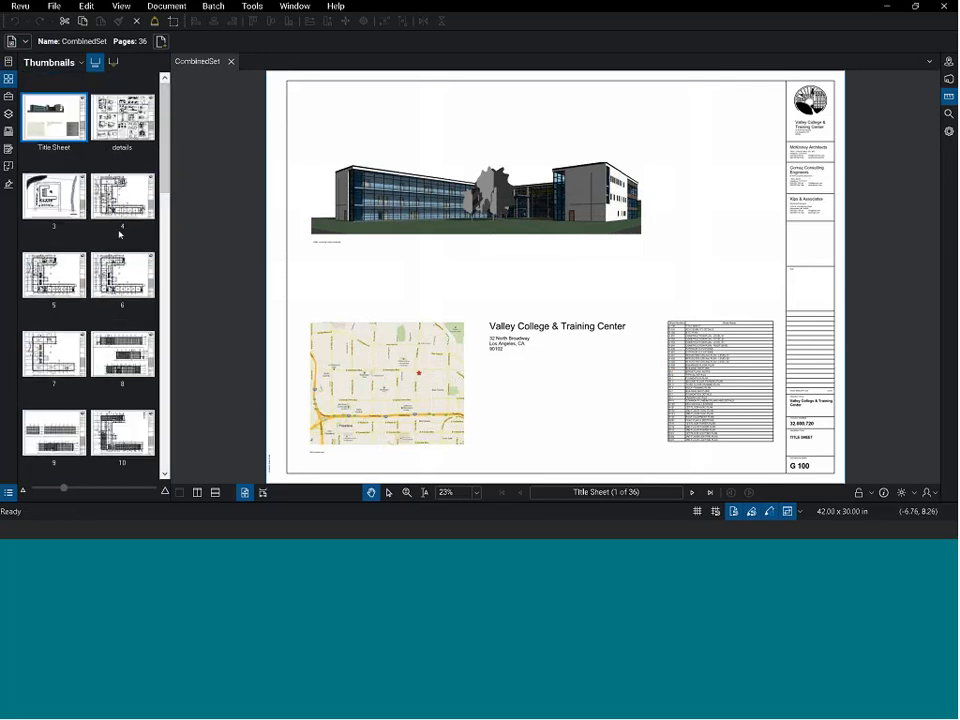
pyautogui.keyDown('ctrl'); pyautogui.click(53, 200); pyautogui.keyUp('ctrl')
pyautogui.keyDown('ctrl'); pyautogui.click(50, 250); pyautogui.keyUp('ctrl')
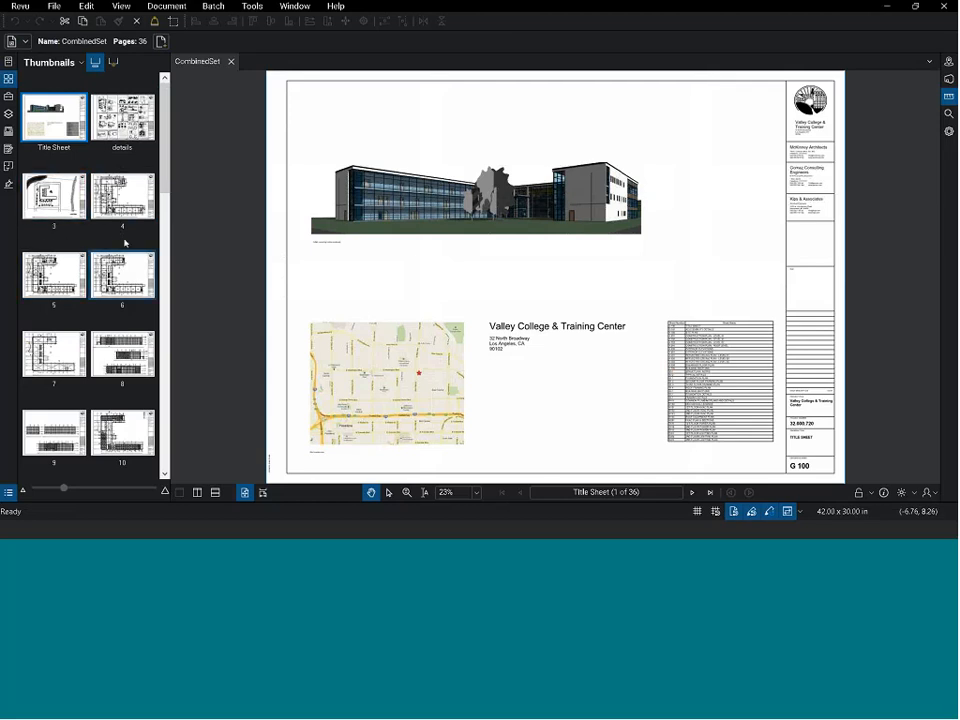
pyautogui.scroll(-2, 86, 309)
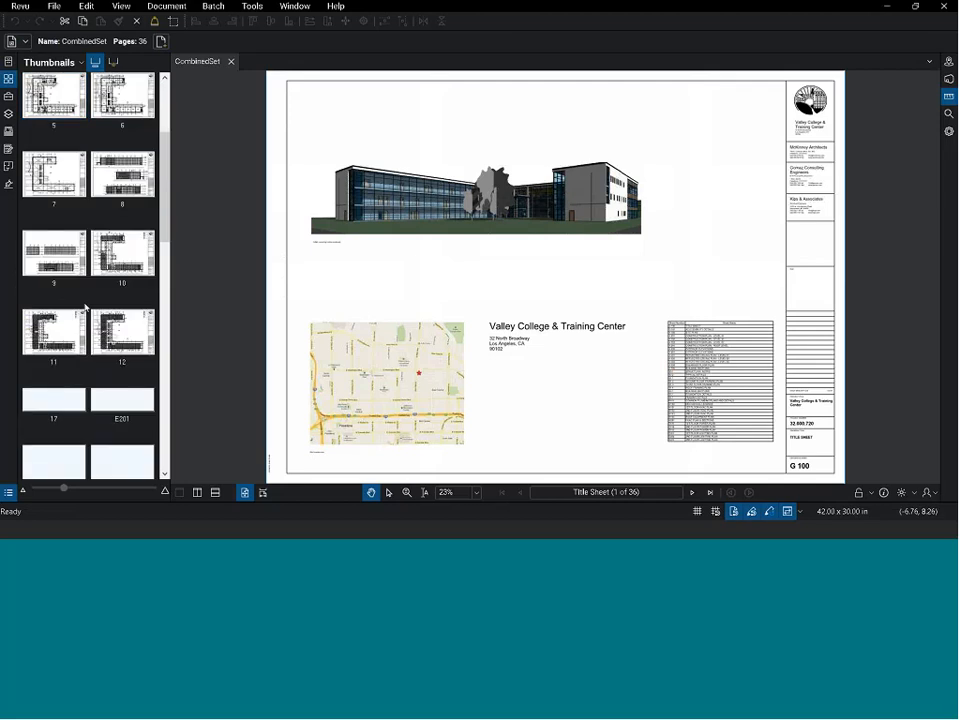
pyautogui.scroll(-3, 86, 307)
pyautogui.scroll(5, 123, 247)
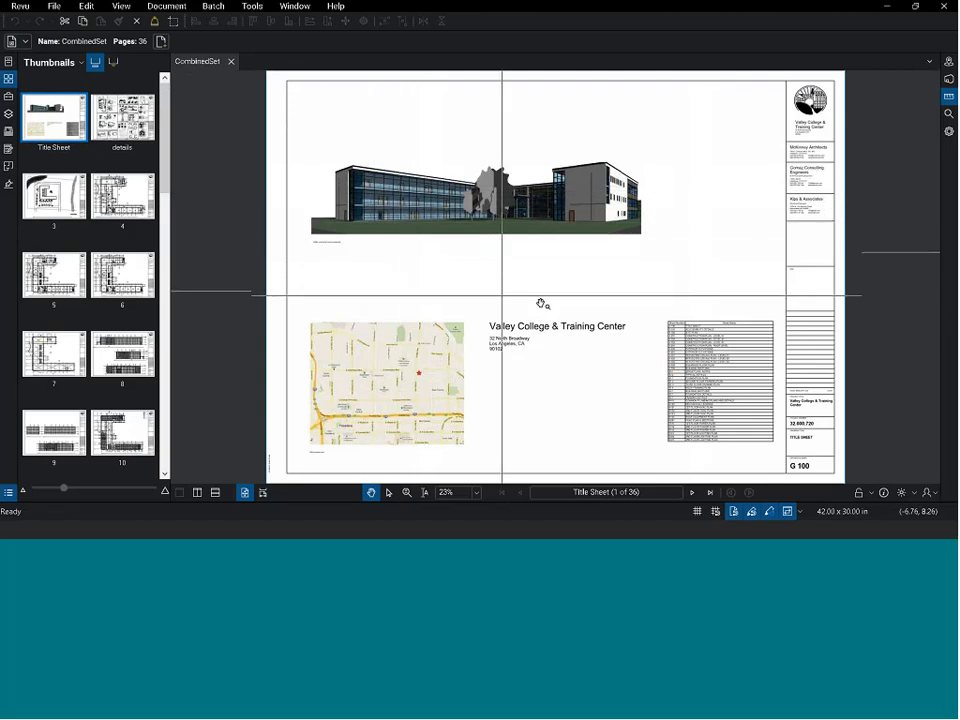
# Step: Create page labels for all 36 pages from a page region around the drawing number in the title block
pyautogui.moveTo(776, 458); pyautogui.dragTo(691, 392)
pyautogui.scroll(5, 691, 392)
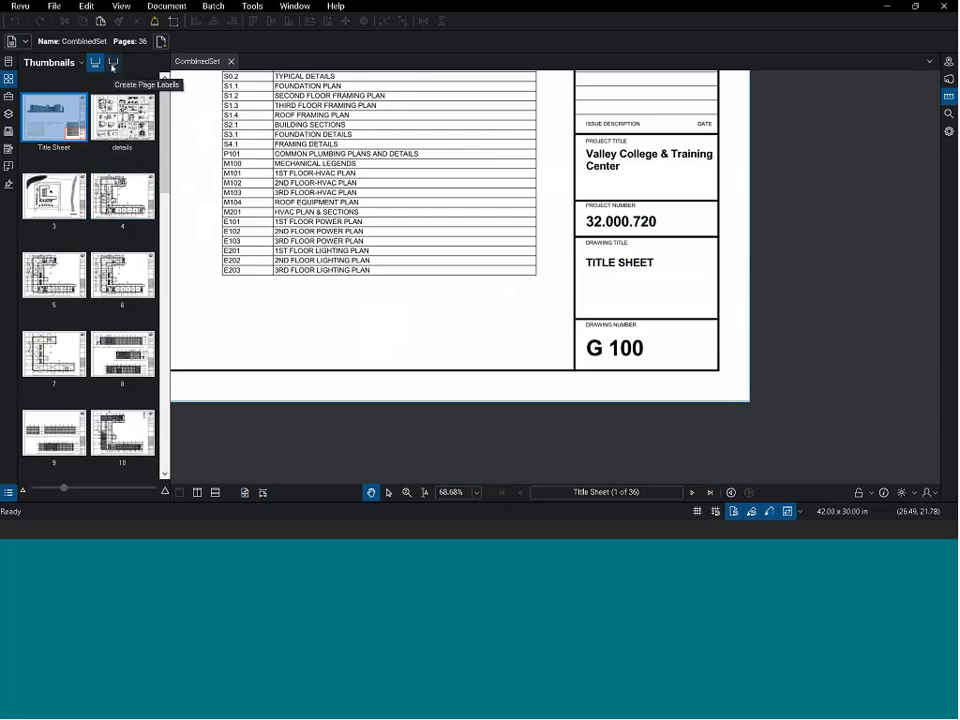
pyautogui.click(93, 60)
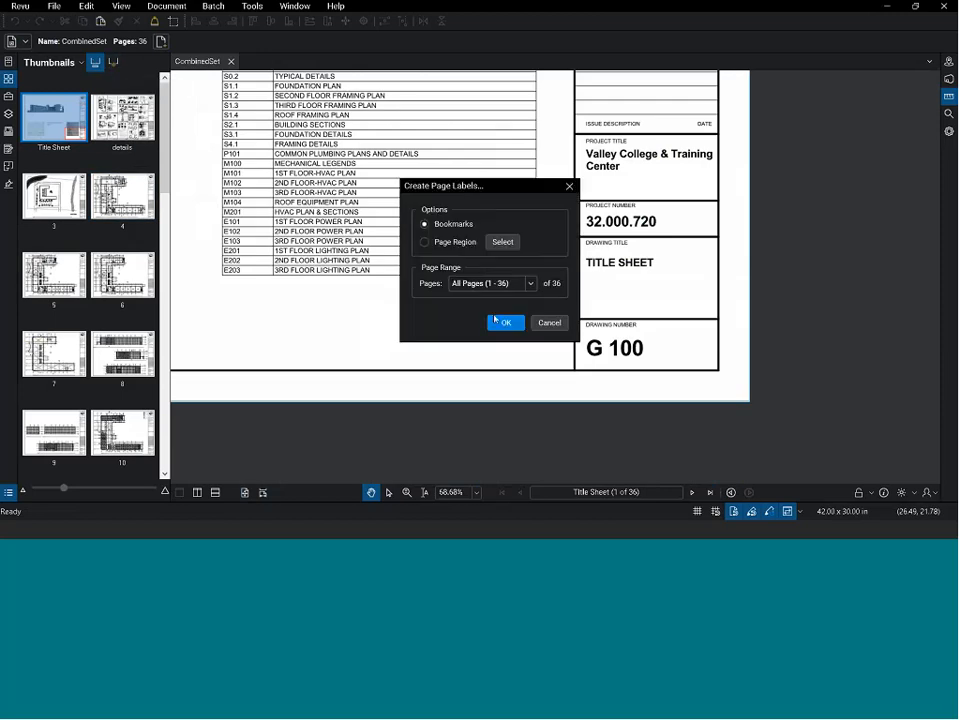
pyautogui.click(502, 242)
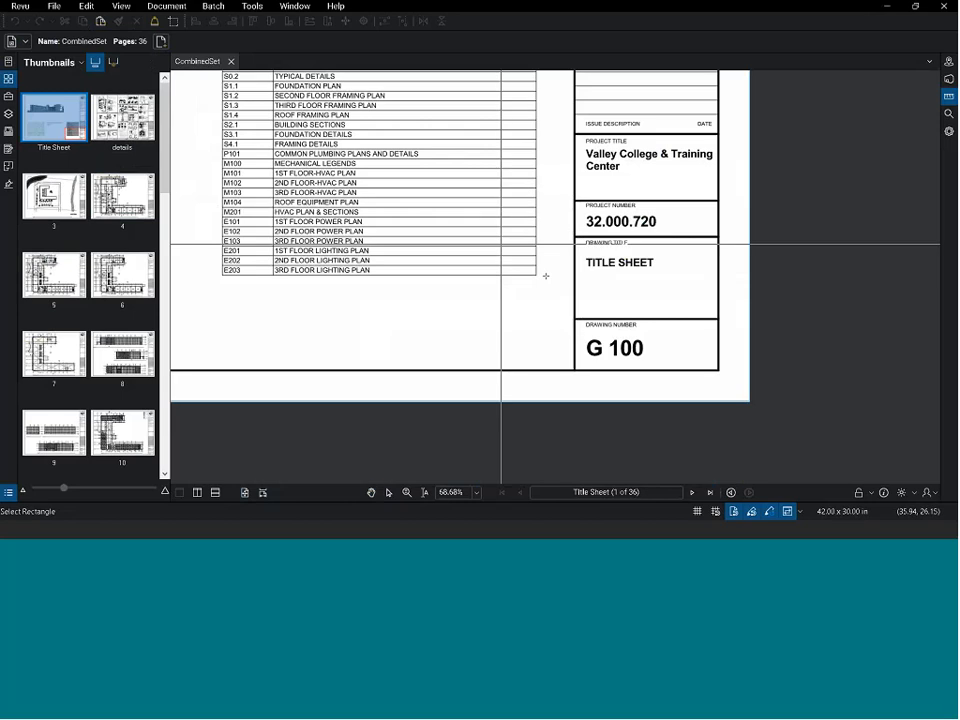
pyautogui.moveTo(575, 329); pyautogui.dragTo(715, 367)
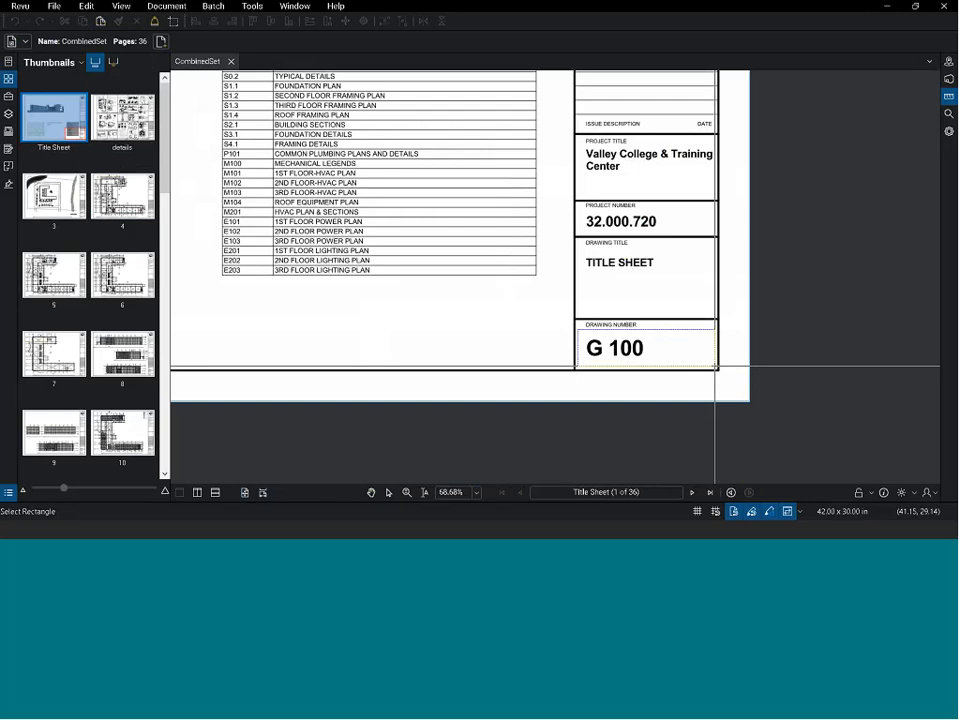
pyautogui.moveTo(715, 367); pyautogui.dragTo(715, 367)
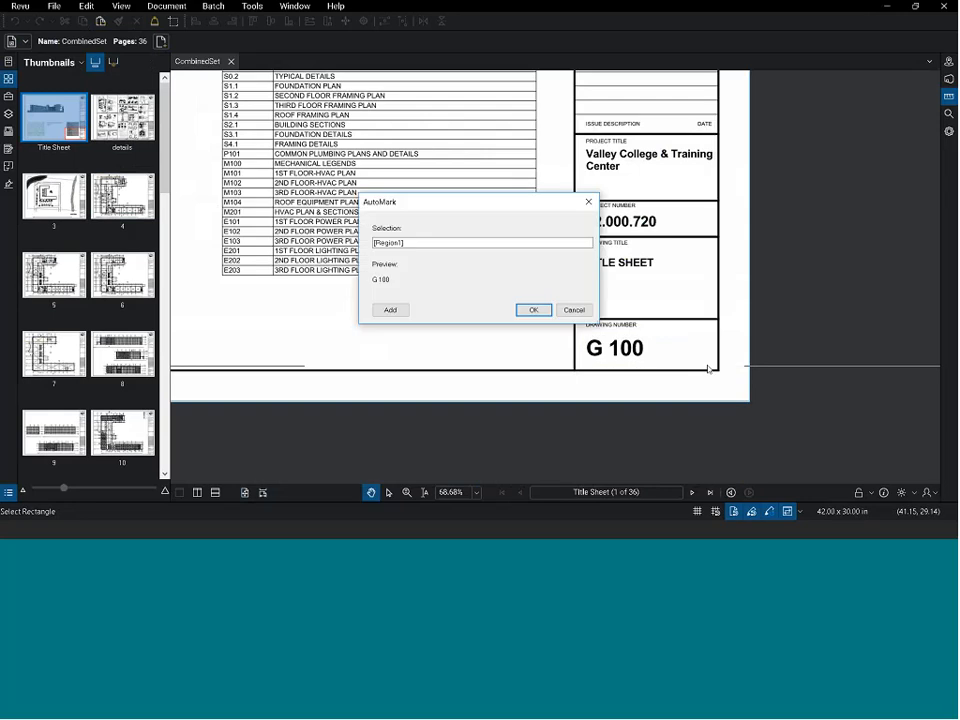
pyautogui.click(532, 310)
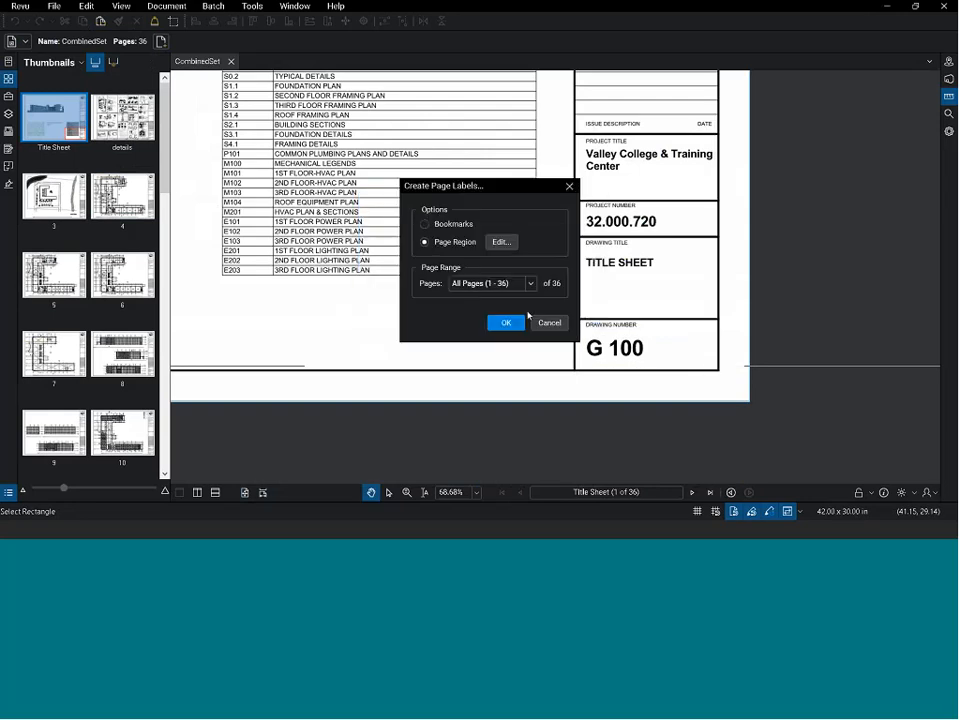
pyautogui.click(505, 323)
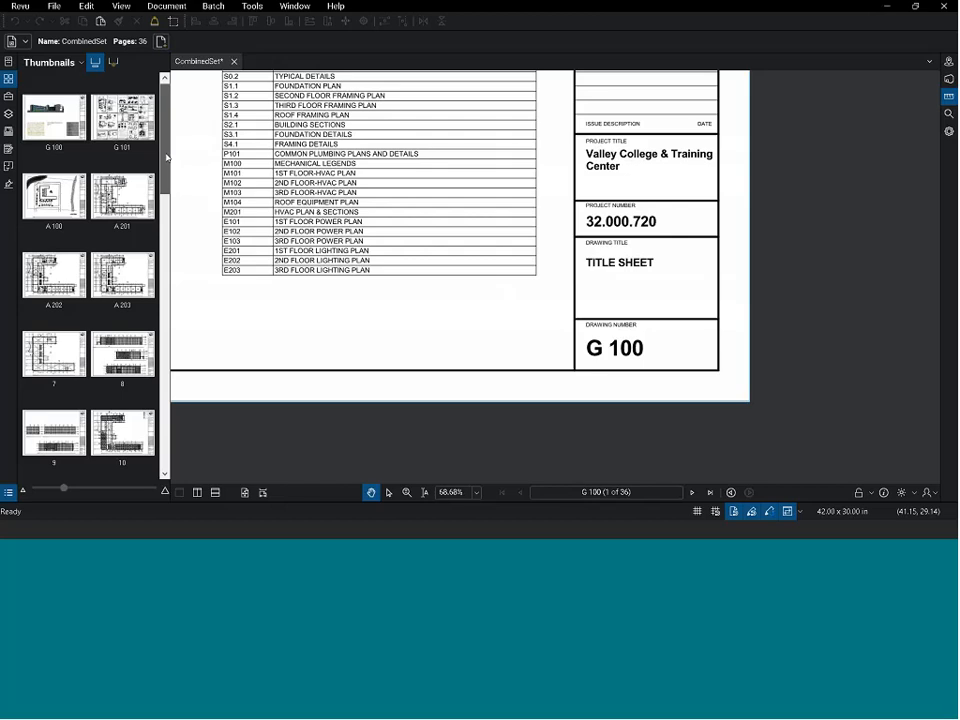
# Step: Review the new page labels in the thumbnails, and collapse the thumbnails to give the title sheet more room
pyautogui.scroll(-2, 166, 199)
pyautogui.scroll(-4, 166, 199)
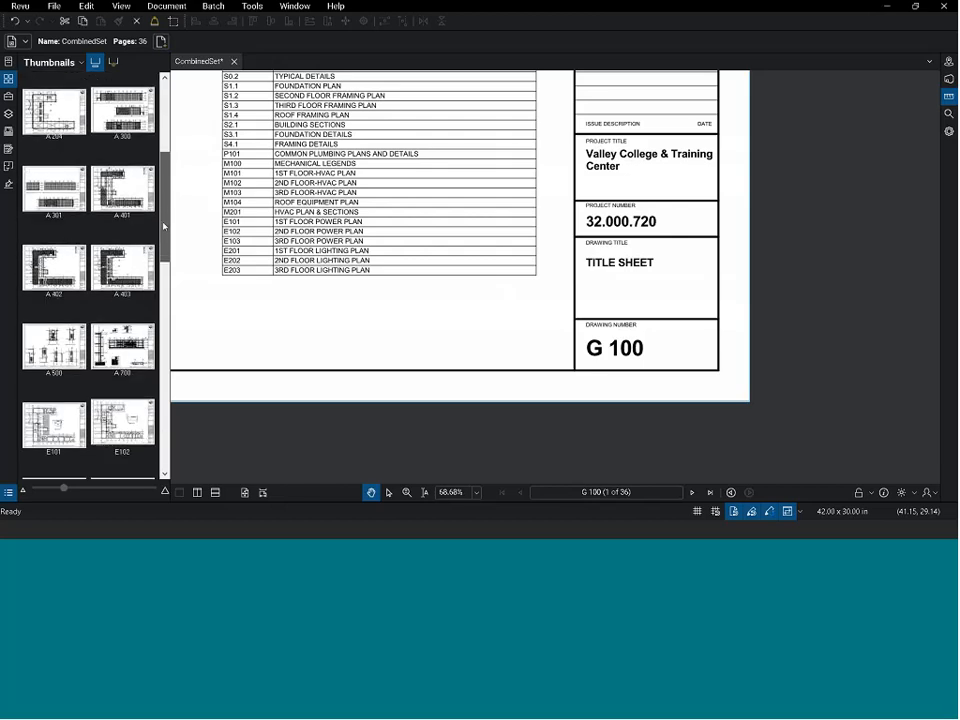
pyautogui.moveTo(166, 229); pyautogui.dragTo(168, 141)
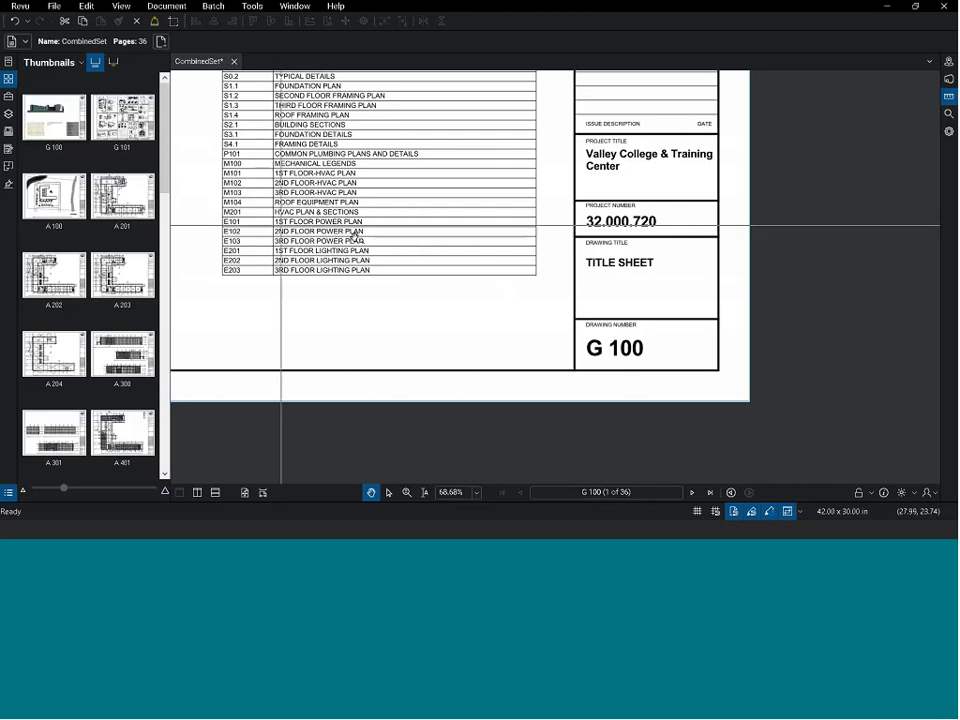
pyautogui.moveTo(393, 306); pyautogui.dragTo(433, 339)
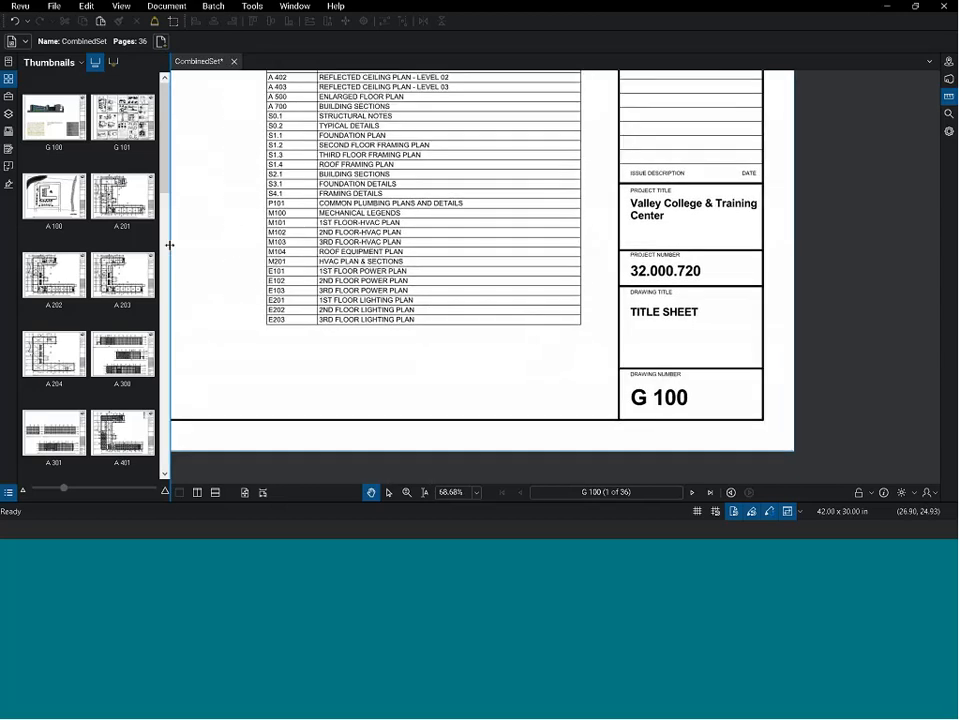
pyautogui.doubleClick(170, 245)
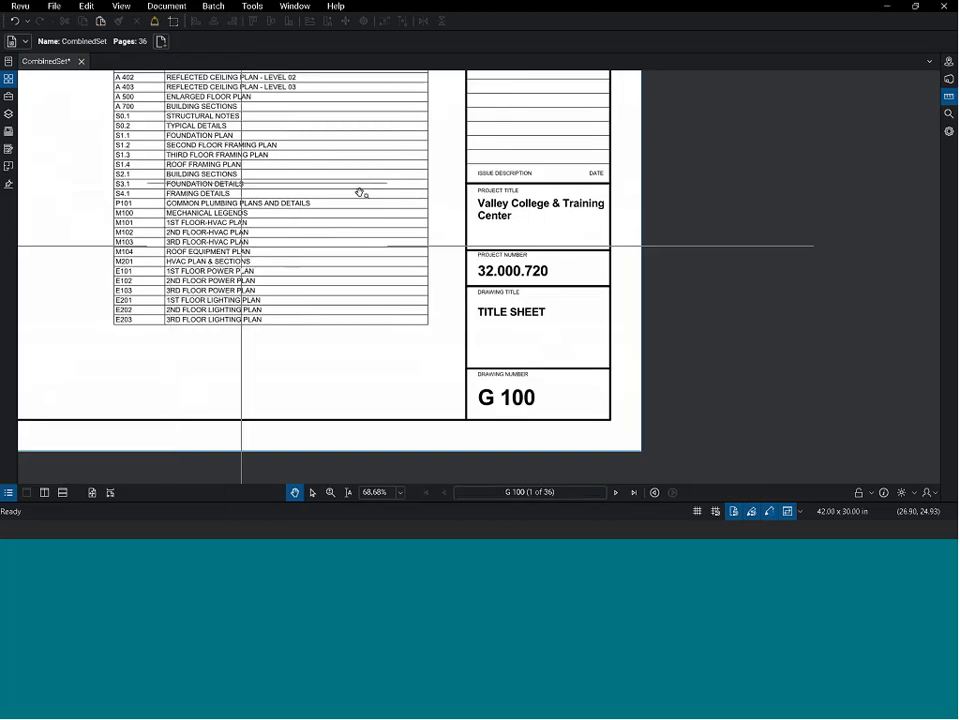
pyautogui.moveTo(365, 206); pyautogui.dragTo(413, 220)
# Step: Set up a Batch Link for the open CombinedSet.pdf and generate its search terms from the page labels
pyautogui.click(213, 6)
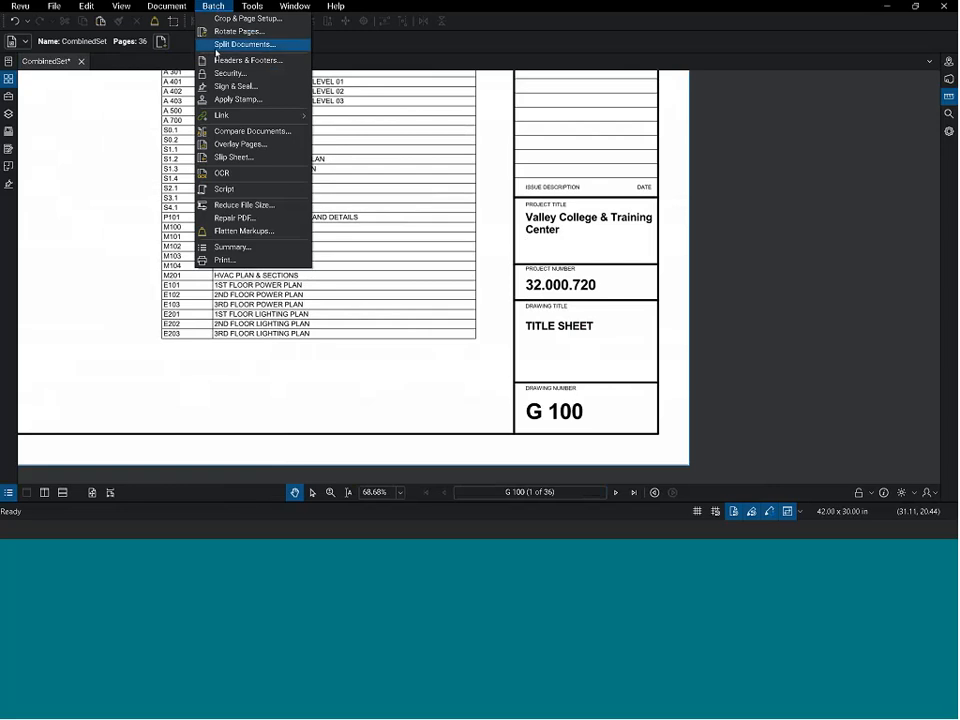
pyautogui.moveTo(225, 115)
pyautogui.click(330, 120)
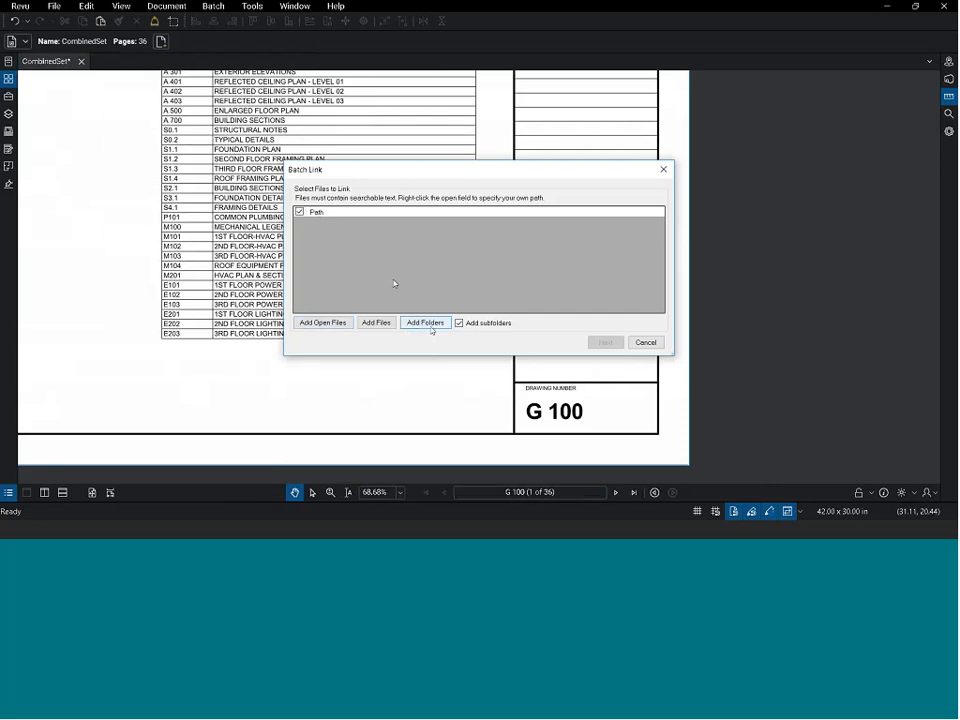
pyautogui.click(323, 323)
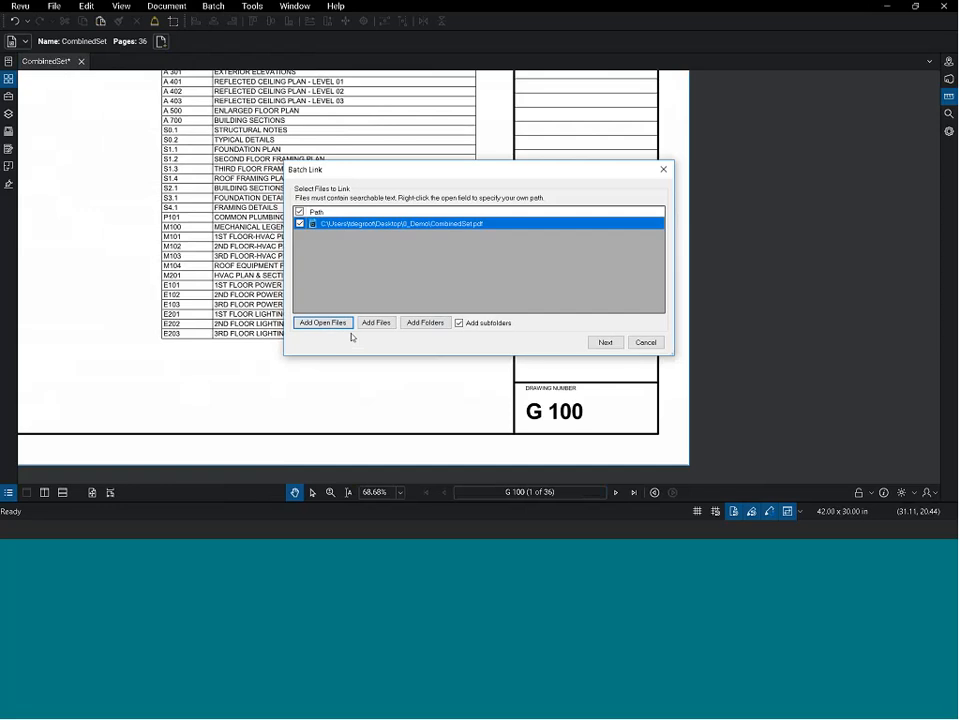
pyautogui.click(606, 342)
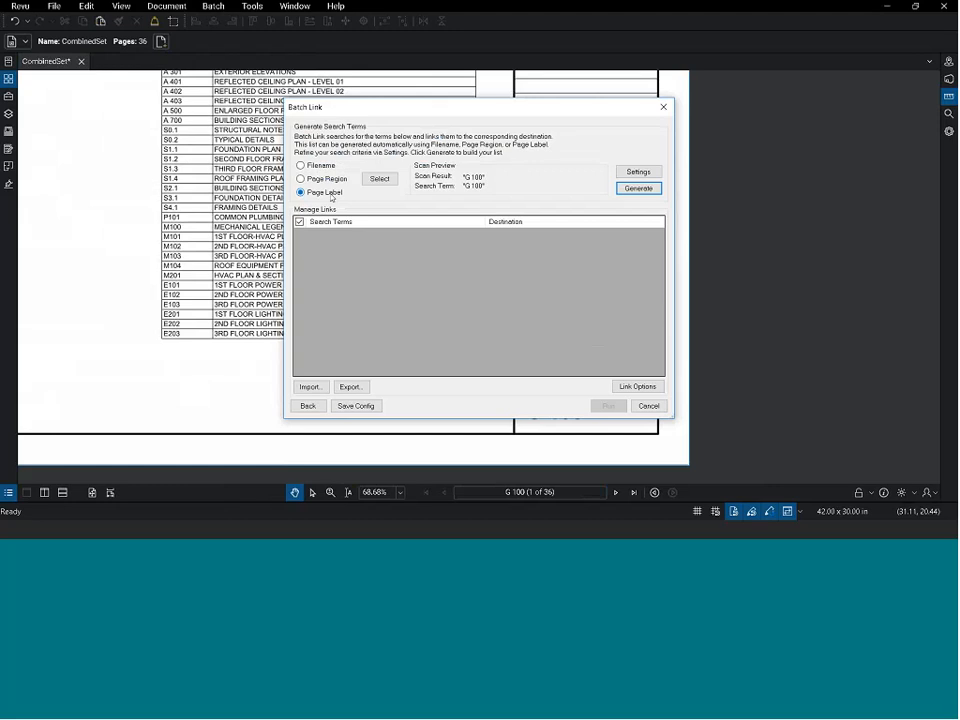
pyautogui.click(638, 189)
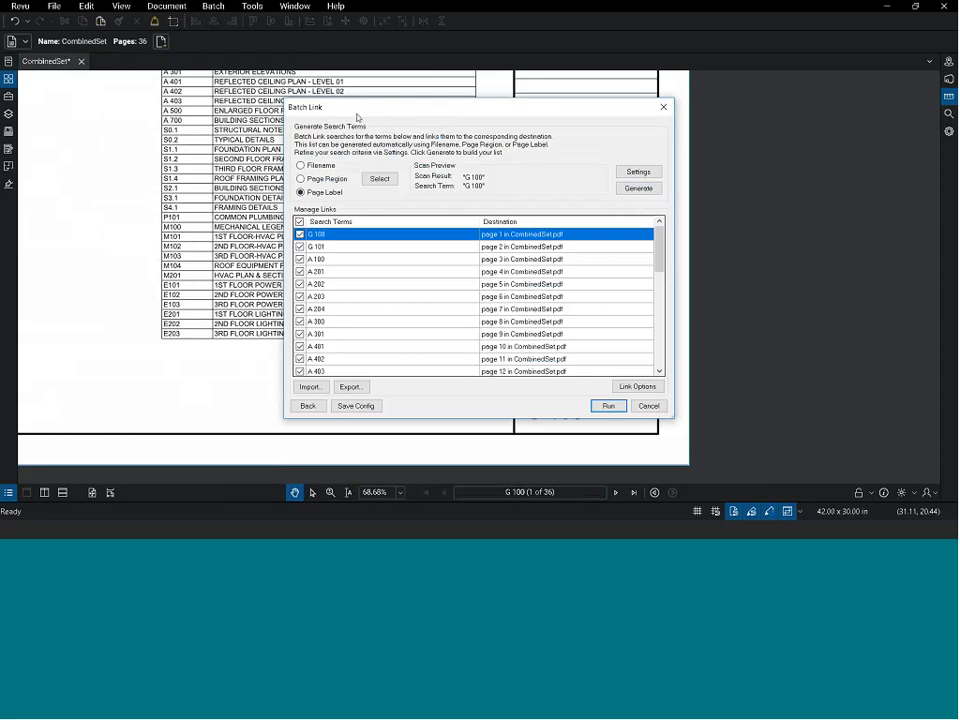
# Step: Replace the G 100 search term for page 1 with 32.000.720, run the Batch Link and close its summary
pyautogui.moveTo(356, 112); pyautogui.dragTo(193, 117)
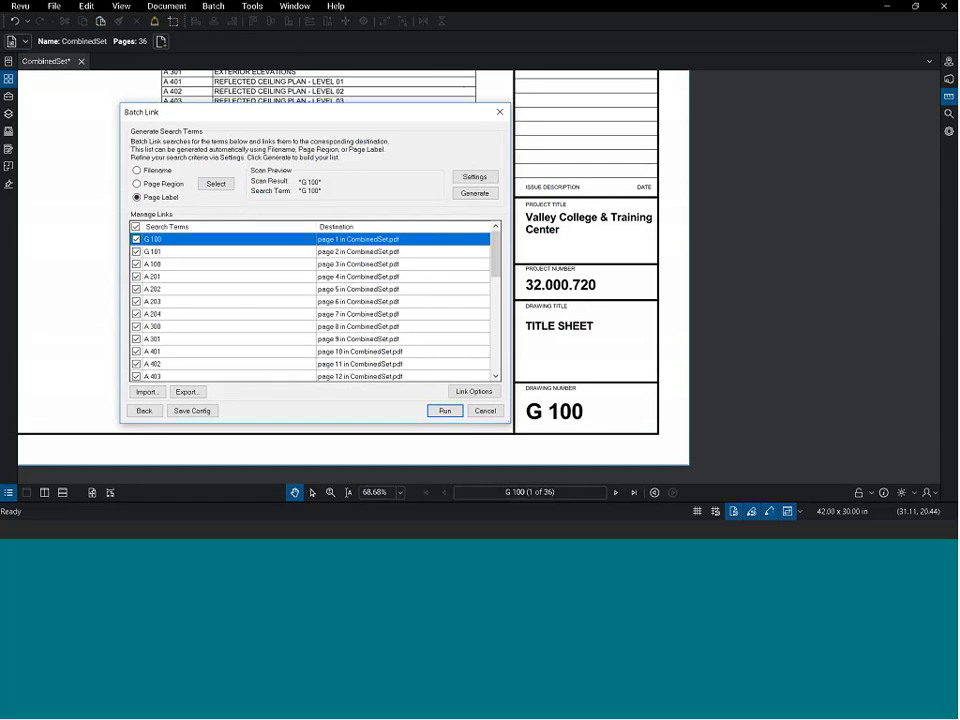
pyautogui.click(167, 241)
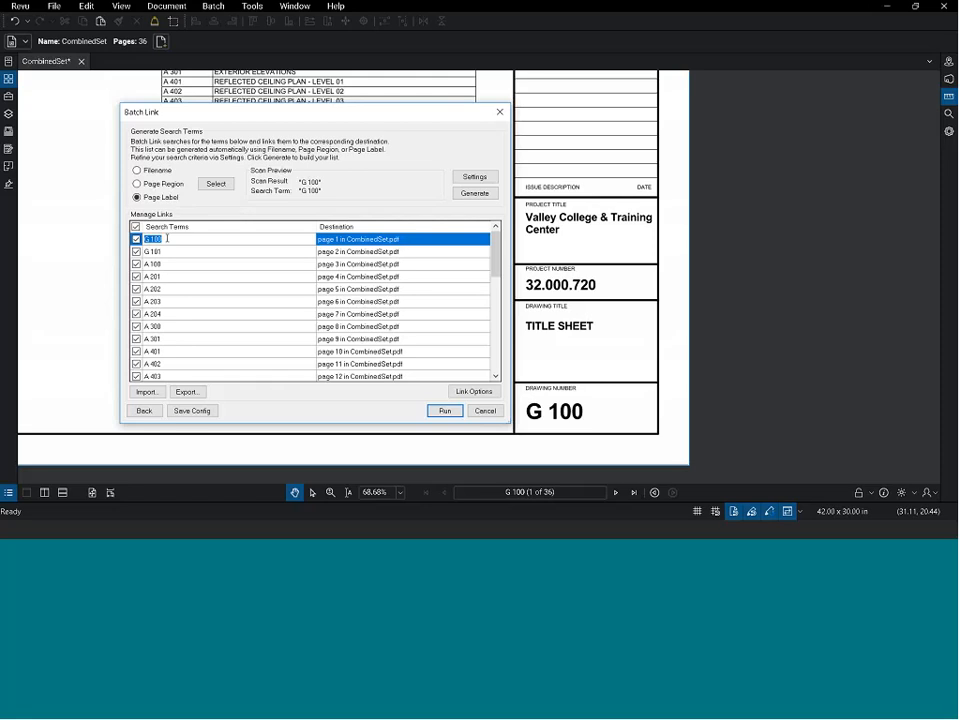
pyautogui.write('32.000.720')
pyautogui.click(443, 411)
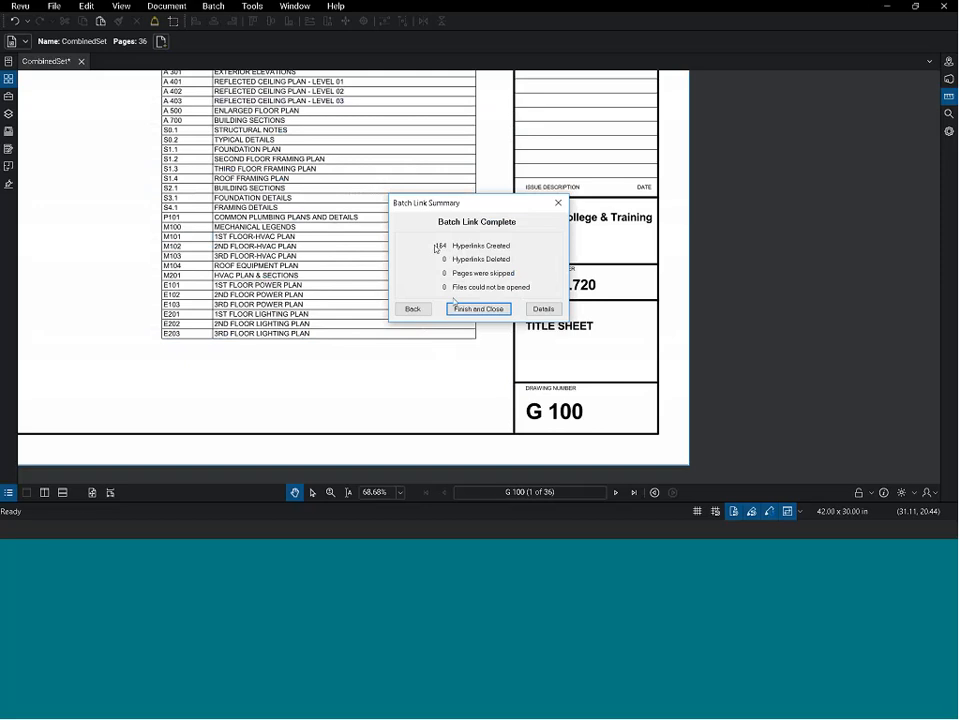
pyautogui.click(474, 309)
# Step: Examine the highlighted sheet number hyperlinks in the title sheet's drawing index
pyautogui.scroll(5, 420, 306)
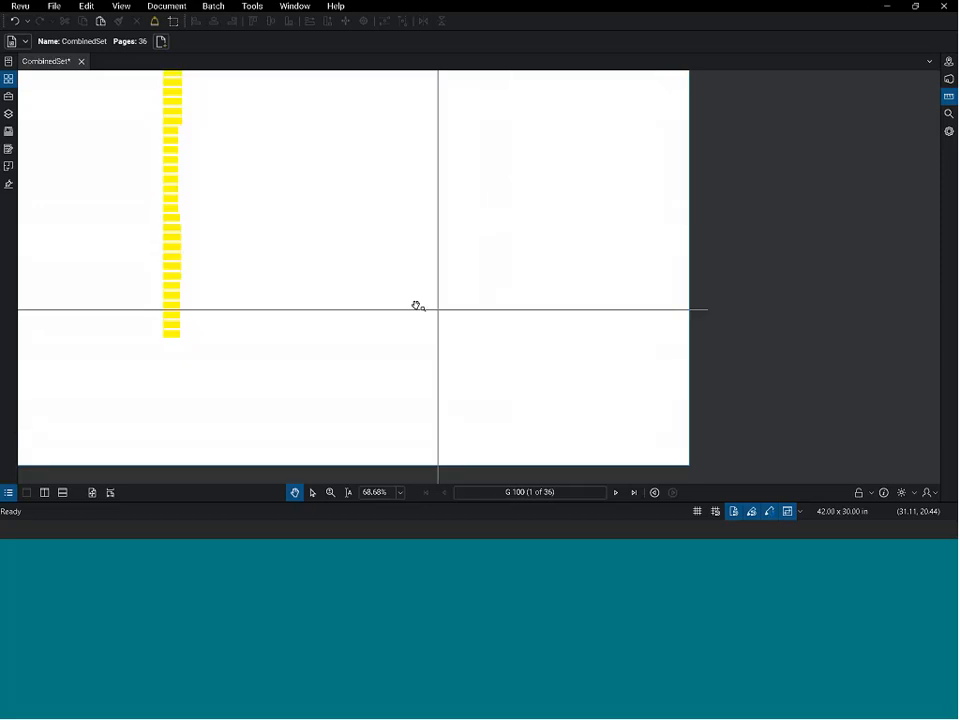
pyautogui.scroll(-3, 297, 262)
pyautogui.moveTo(259, 159); pyautogui.dragTo(385, 282)
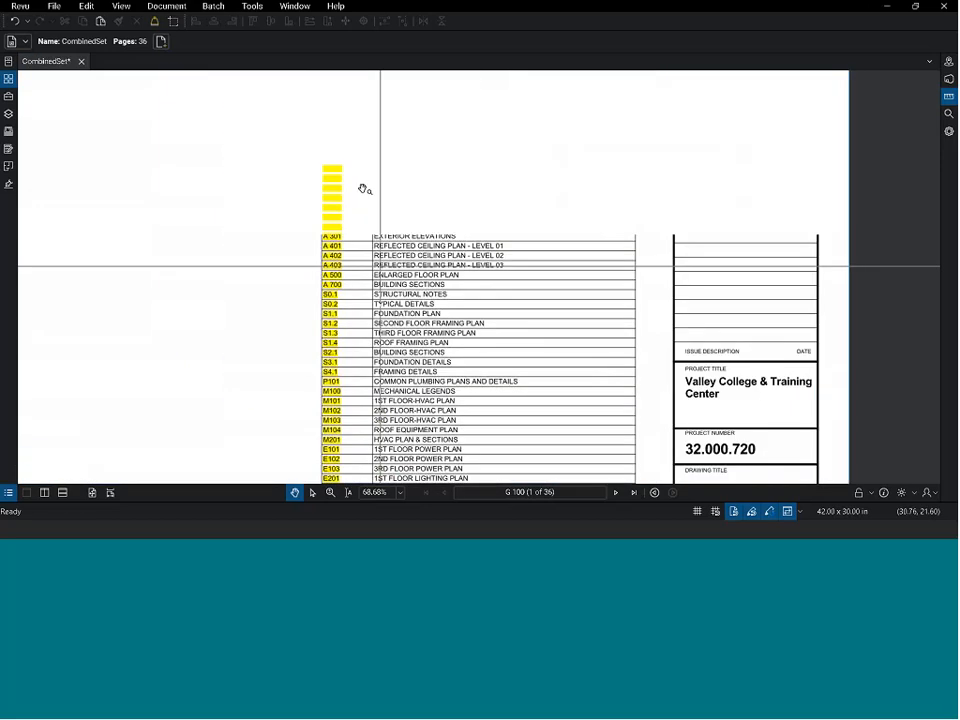
pyautogui.scroll(5, 323, 213)
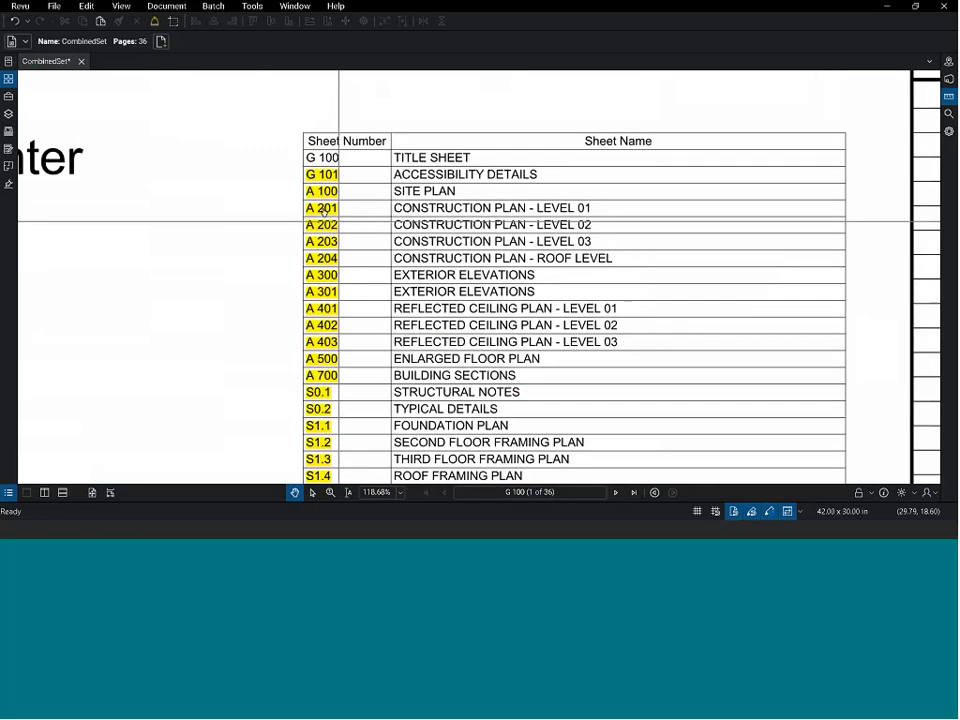
# Step: Follow the hyperlinks from the drawing index to A 201, A 500 and A 700, and return to the title sheet through the project number link
pyautogui.click(323, 210)
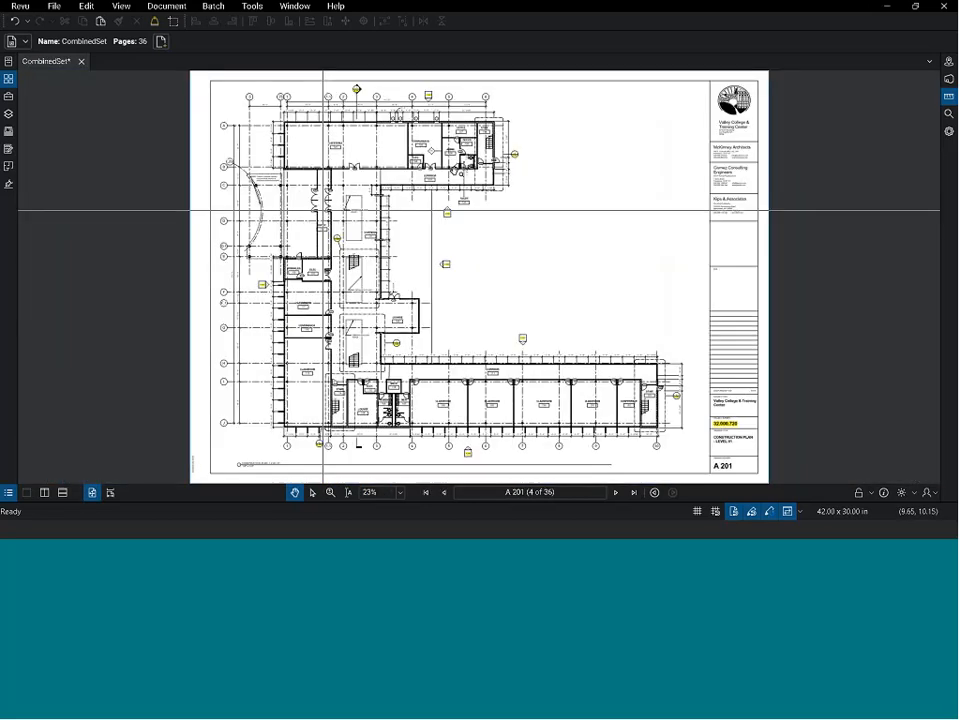
pyautogui.scroll(6, 515, 152)
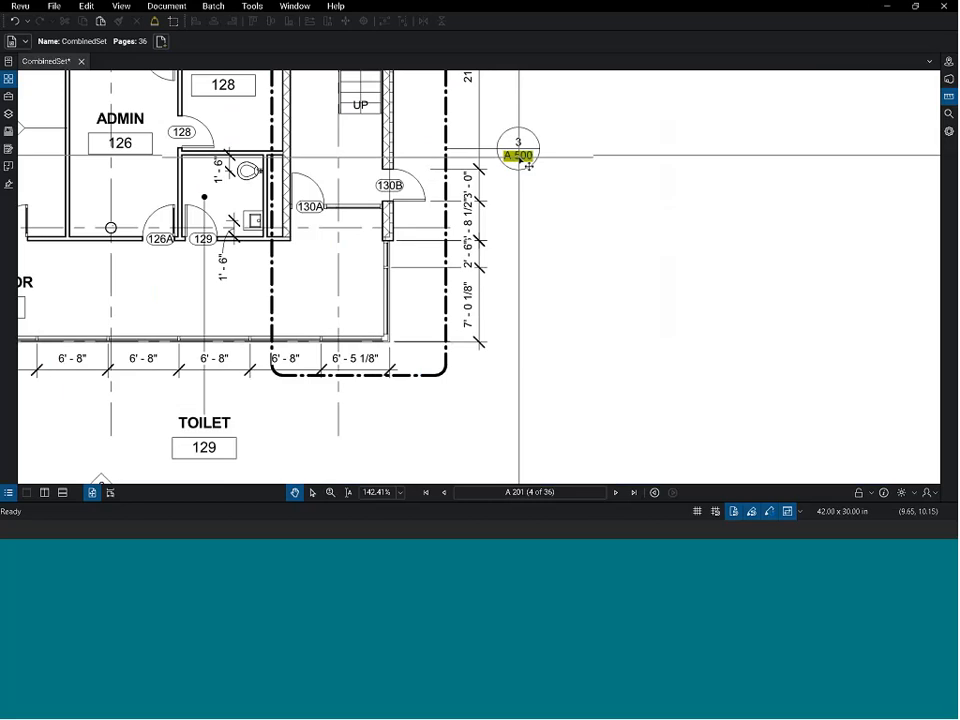
pyautogui.click(521, 156)
pyautogui.scroll(5, 500, 295)
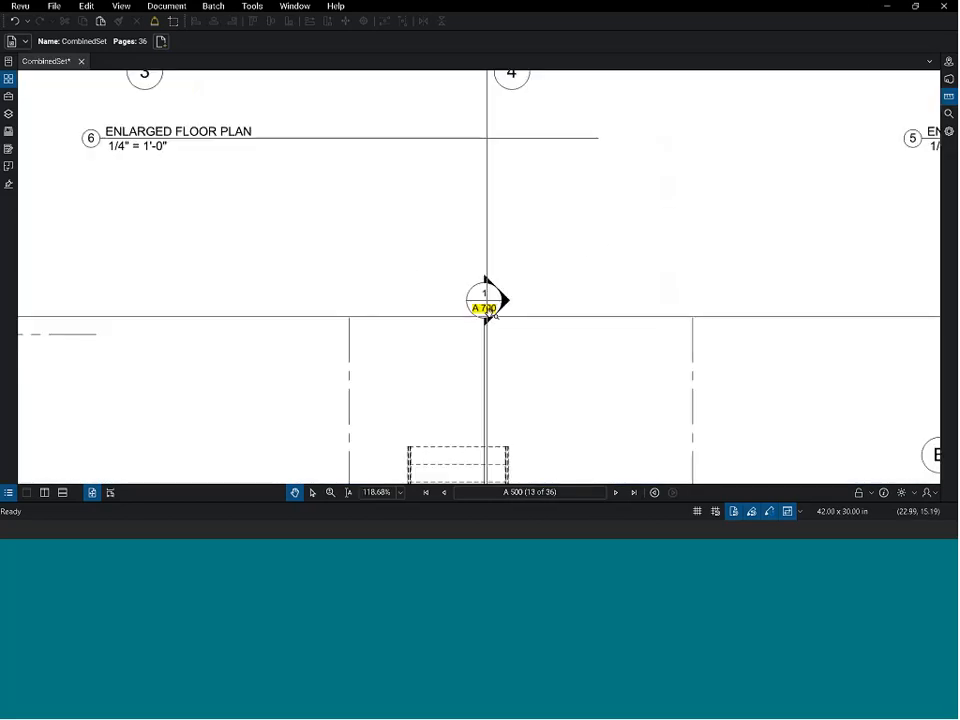
pyautogui.click(484, 309)
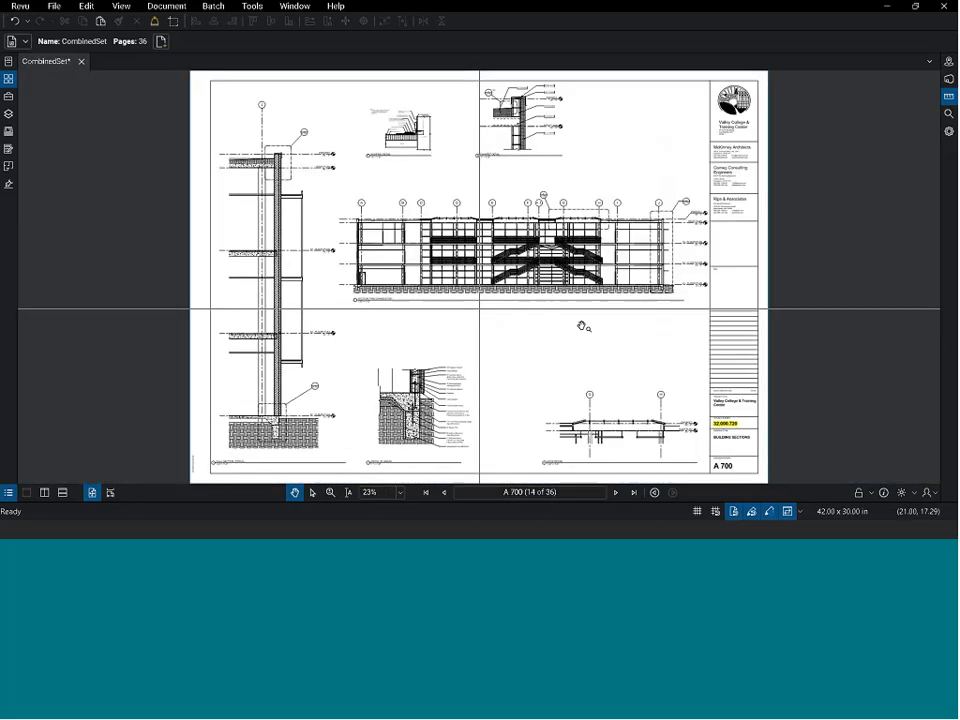
pyautogui.scroll(3, 690, 362)
pyautogui.scroll(5, 690, 363)
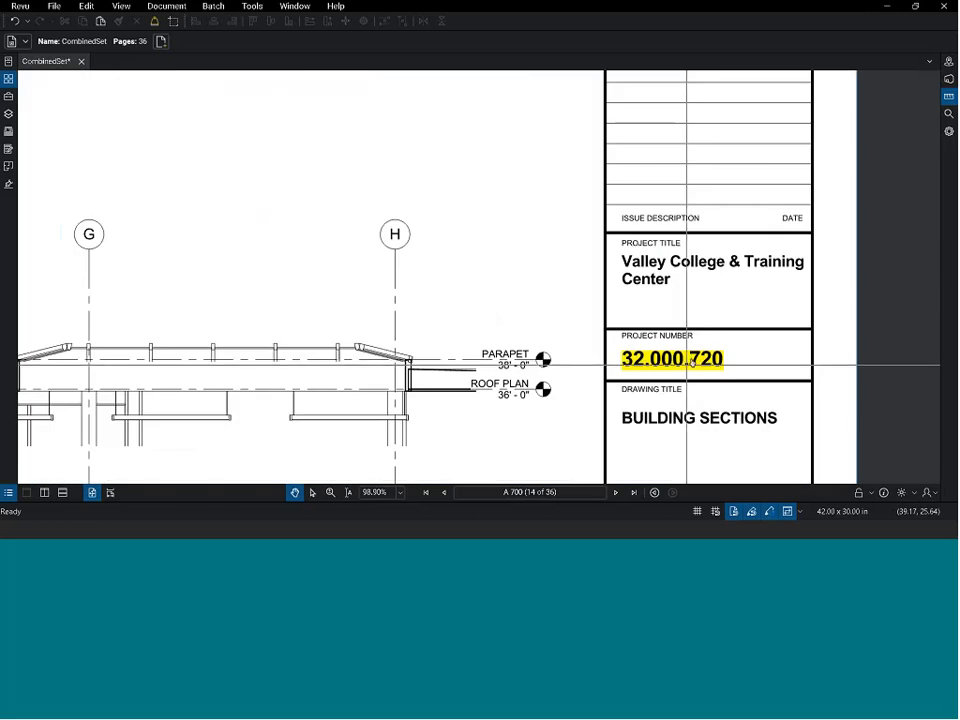
pyautogui.click(680, 362)
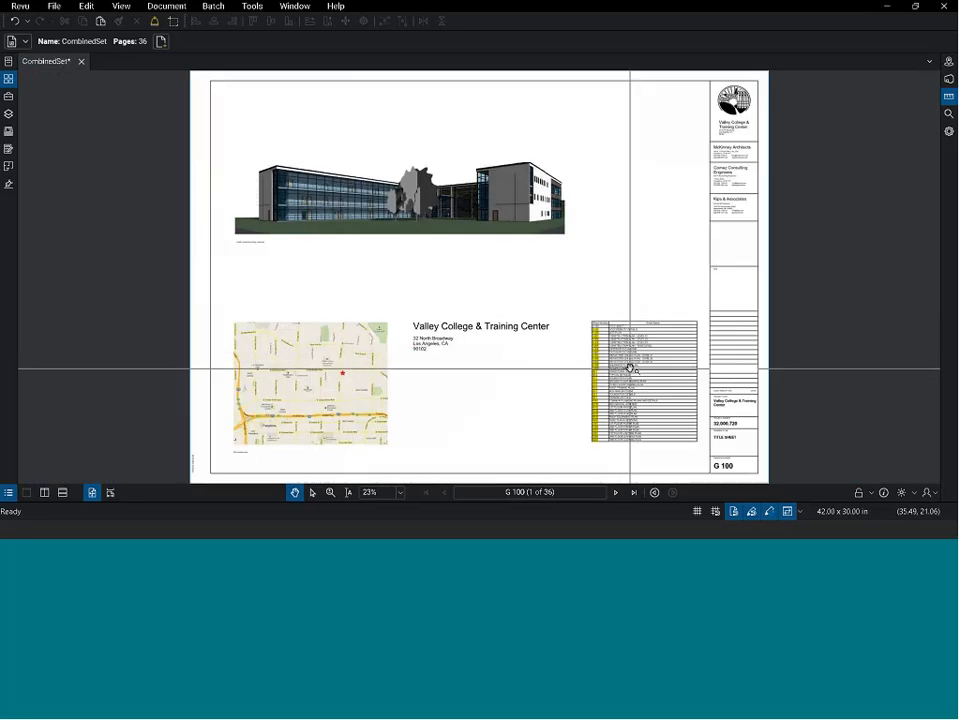
pyautogui.scroll(4, 638, 360)
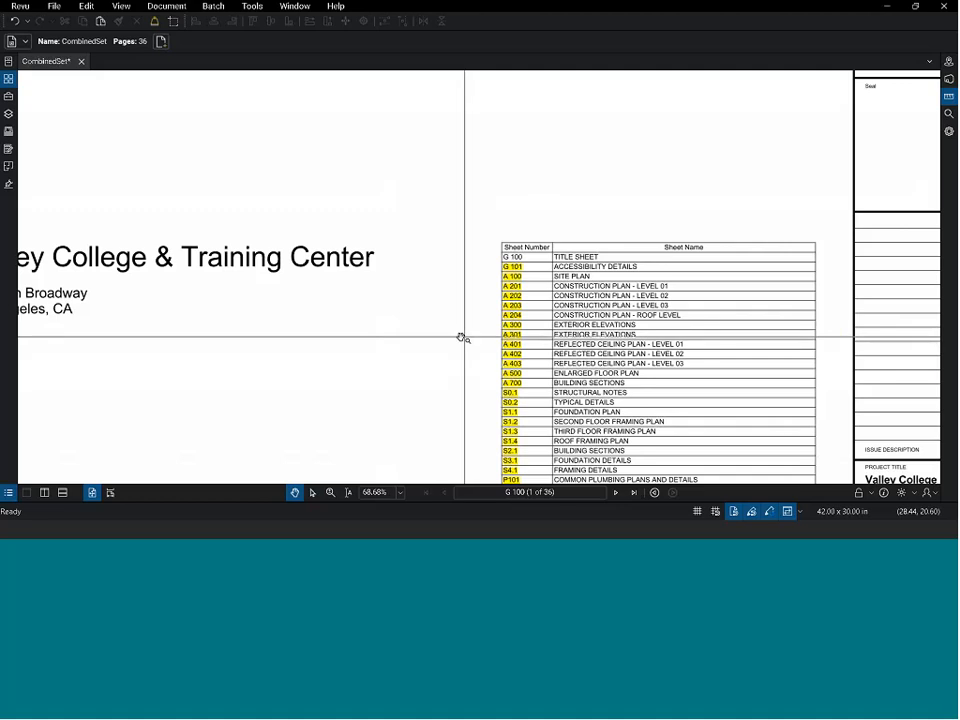
# Step: Close CombinedSet.pdf without saving its changes and browse its 0_Demo folder from the file list
pyautogui.click(82, 63)
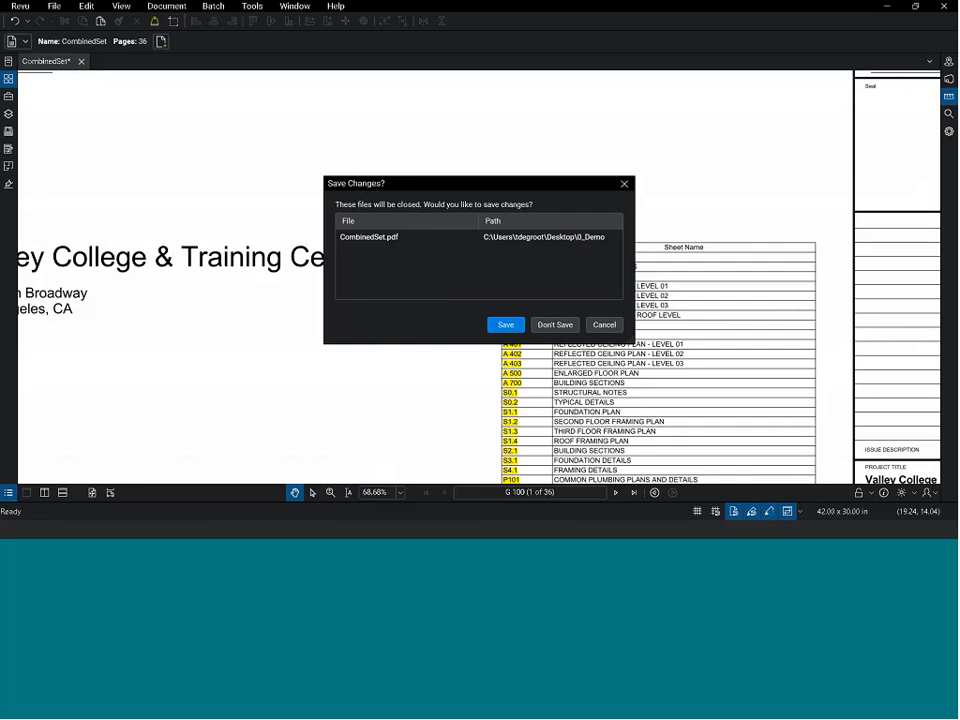
pyautogui.click(556, 326)
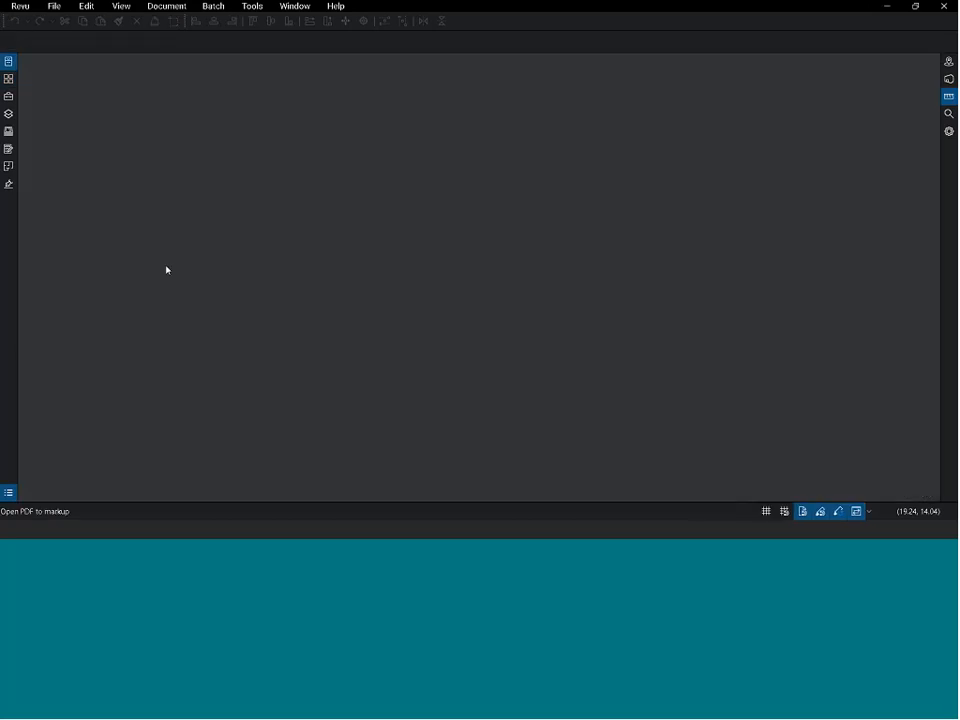
pyautogui.click(55, 7)
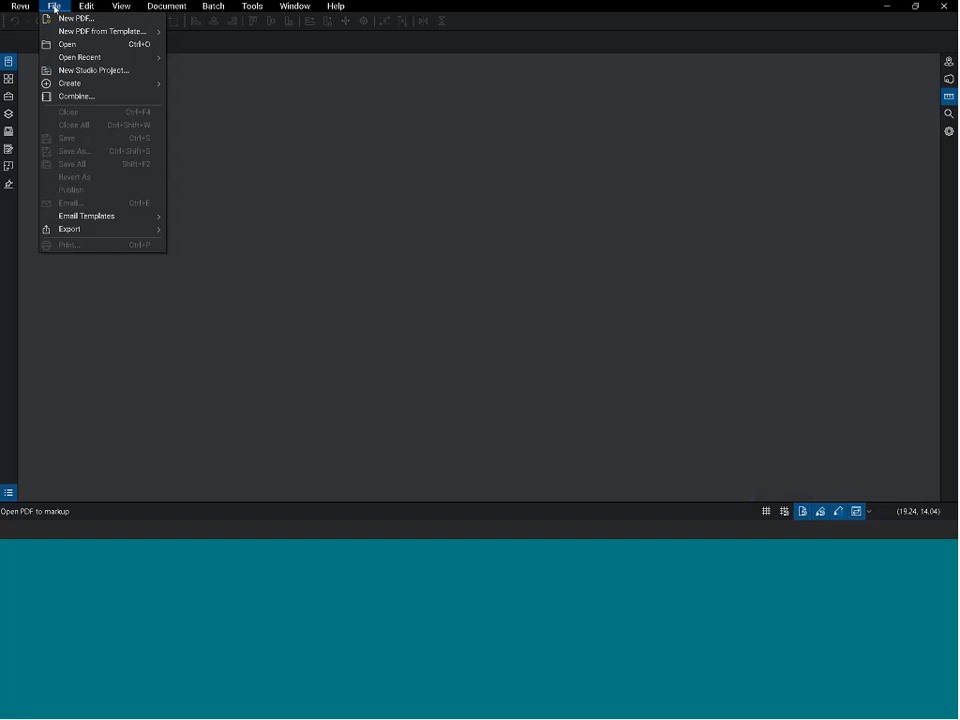
pyautogui.click(47, 41)
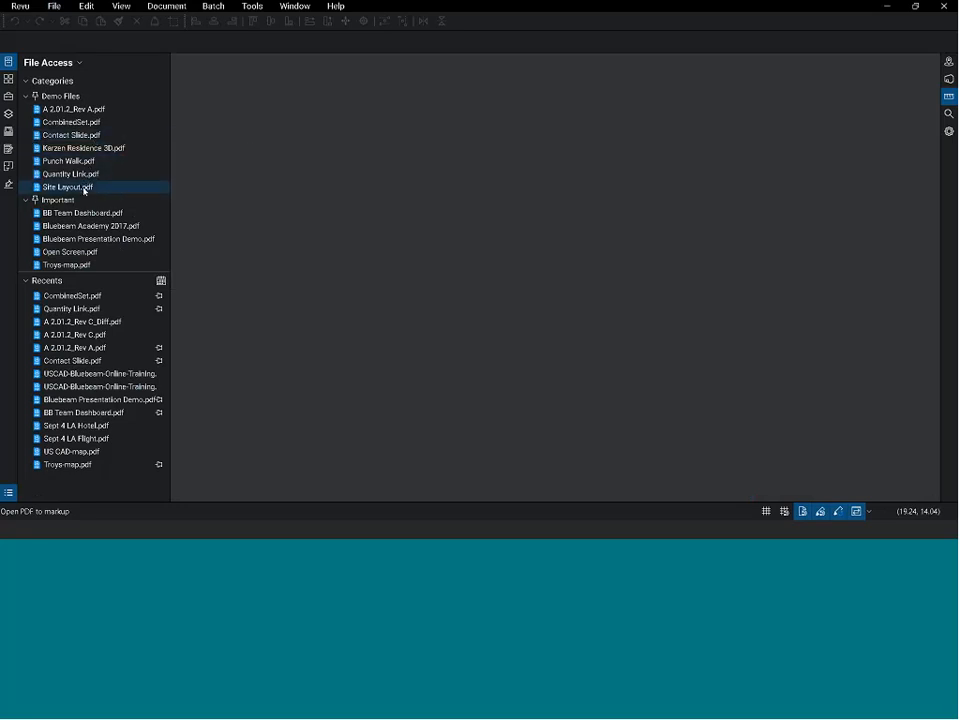
pyautogui.rightClick(84, 123)
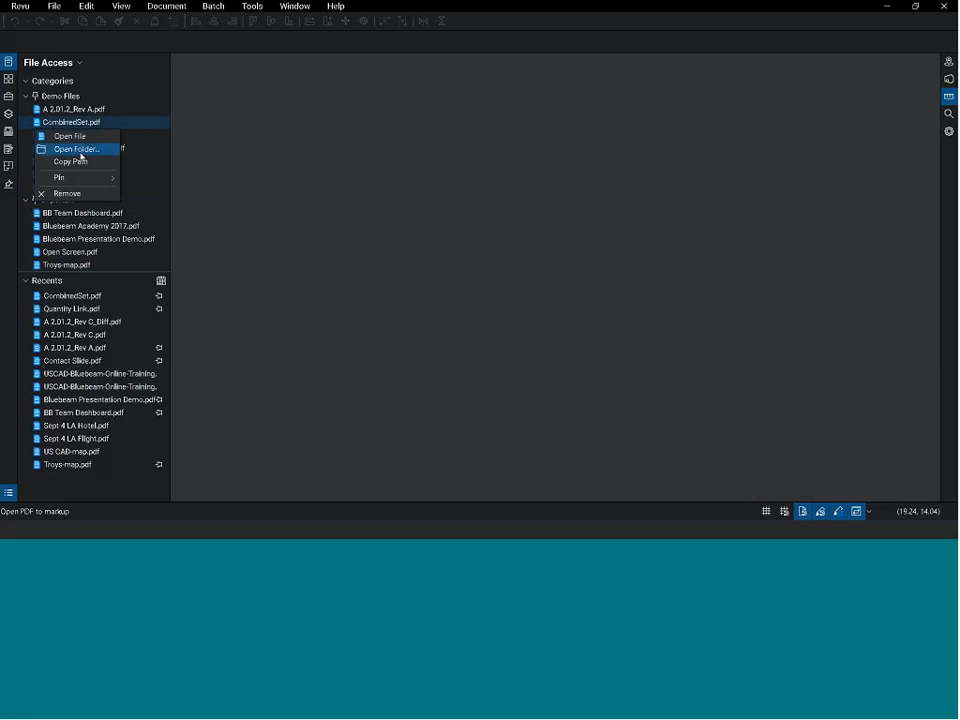
pyautogui.click(78, 149)
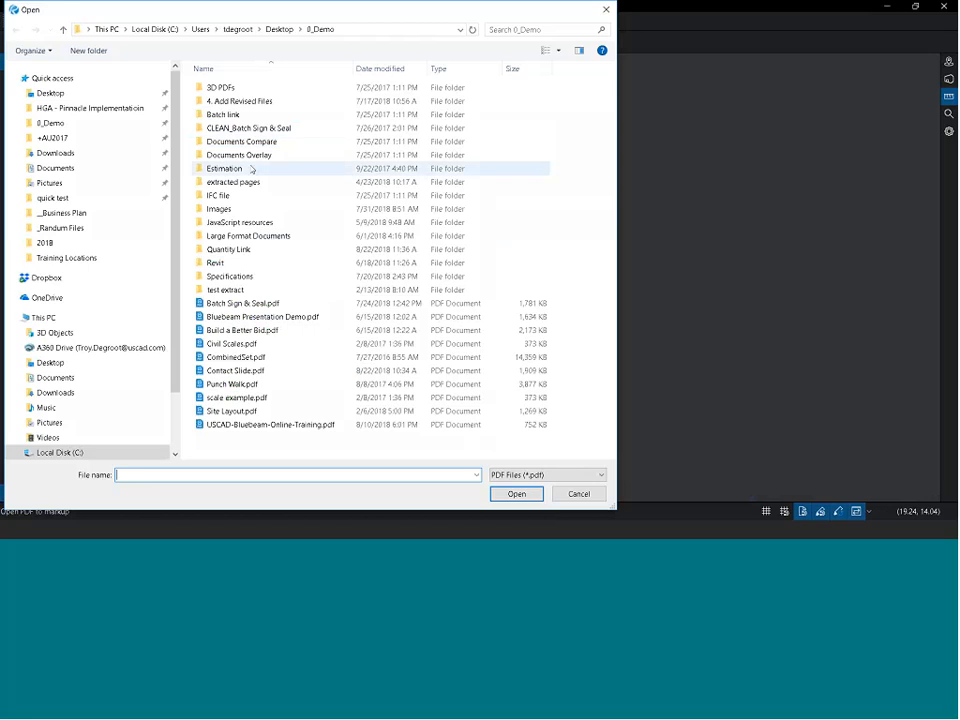
# Step: Copy CLEAN_Batch Sign & Seal.pdf from its subfolder into 0_Demo, open the copy and show its page thumbnails
pyautogui.doubleClick(248, 128)
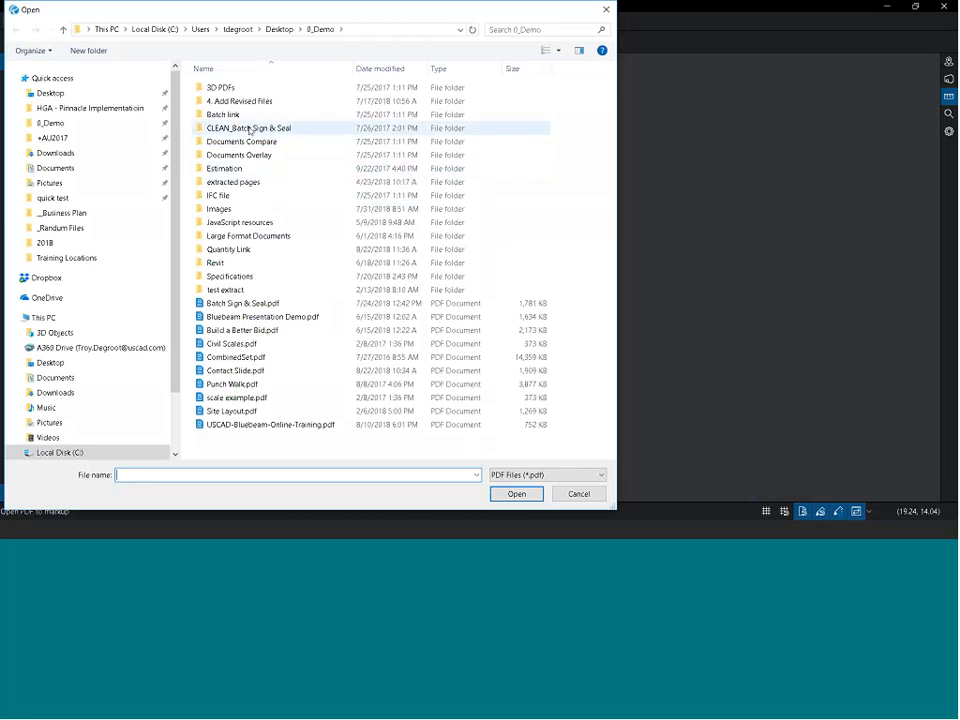
pyautogui.rightClick(230, 90)
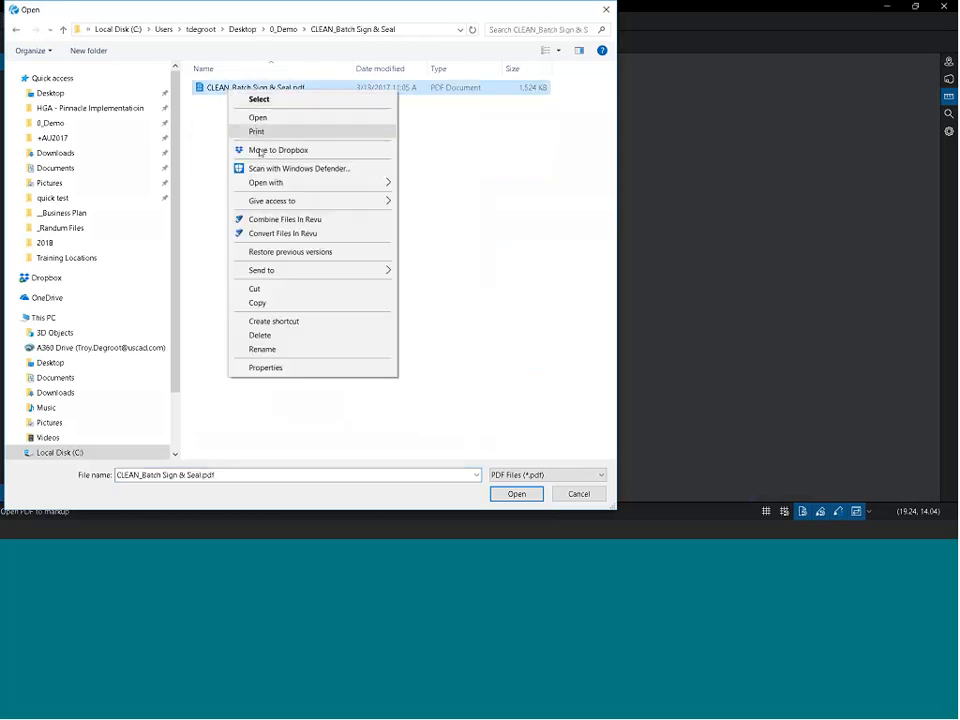
pyautogui.click(260, 302)
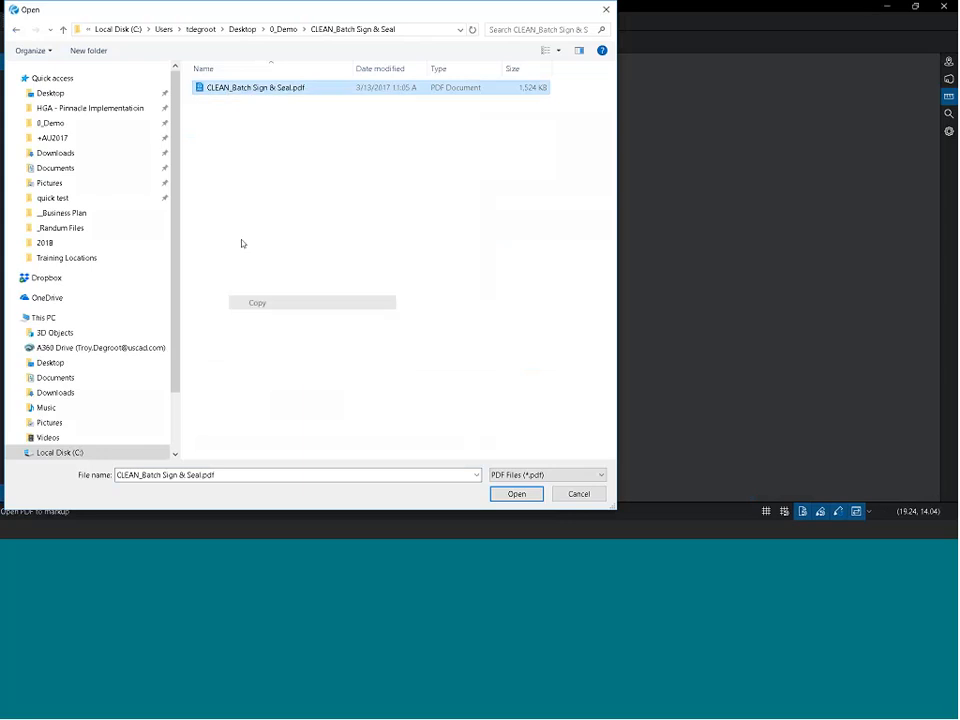
pyautogui.hotkey('alt', 'Left')
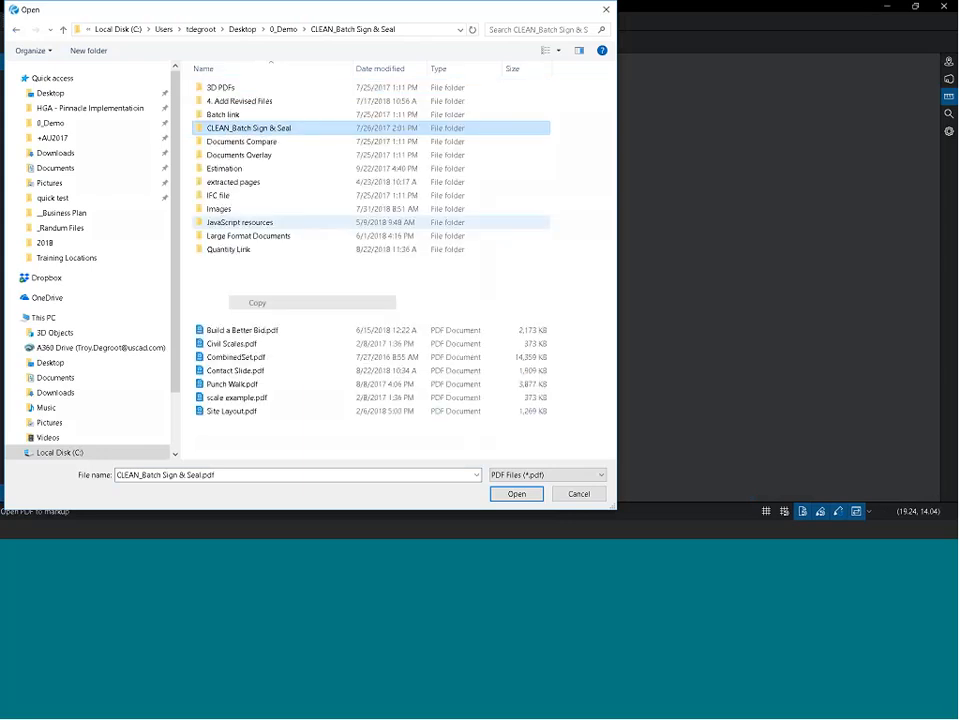
pyautogui.rightClick(310, 340)
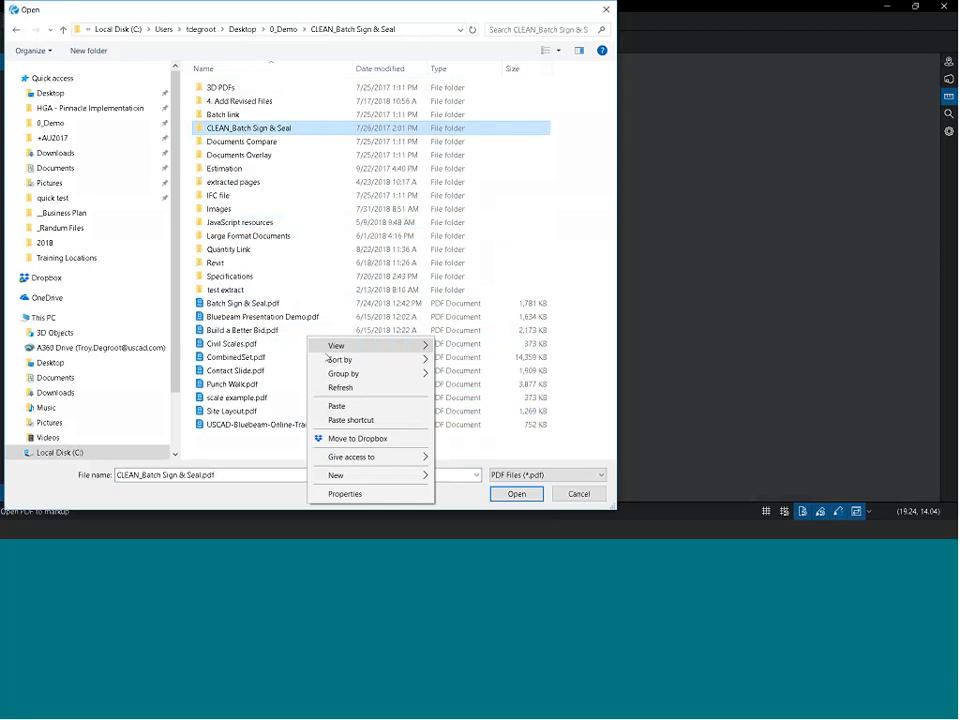
pyautogui.click(337, 405)
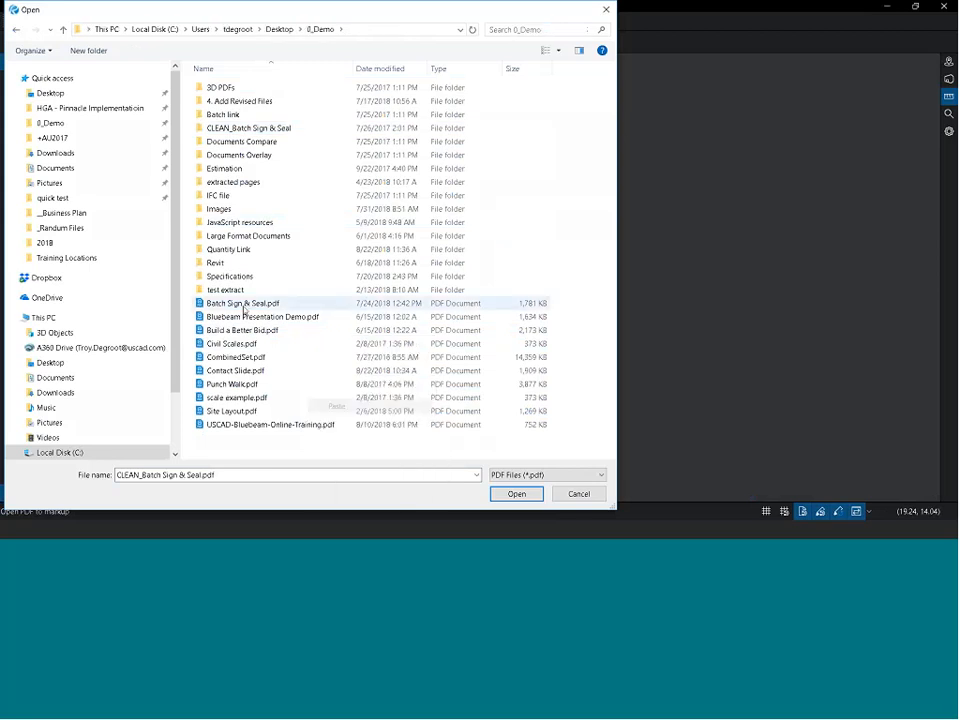
pyautogui.doubleClick(254, 357)
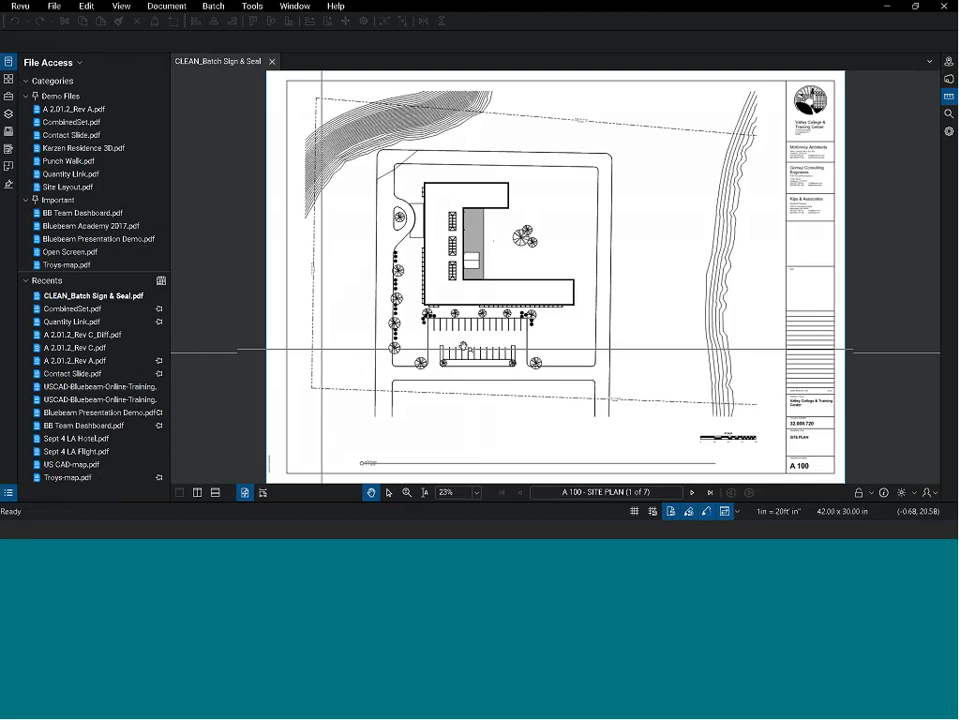
pyautogui.click(9, 79)
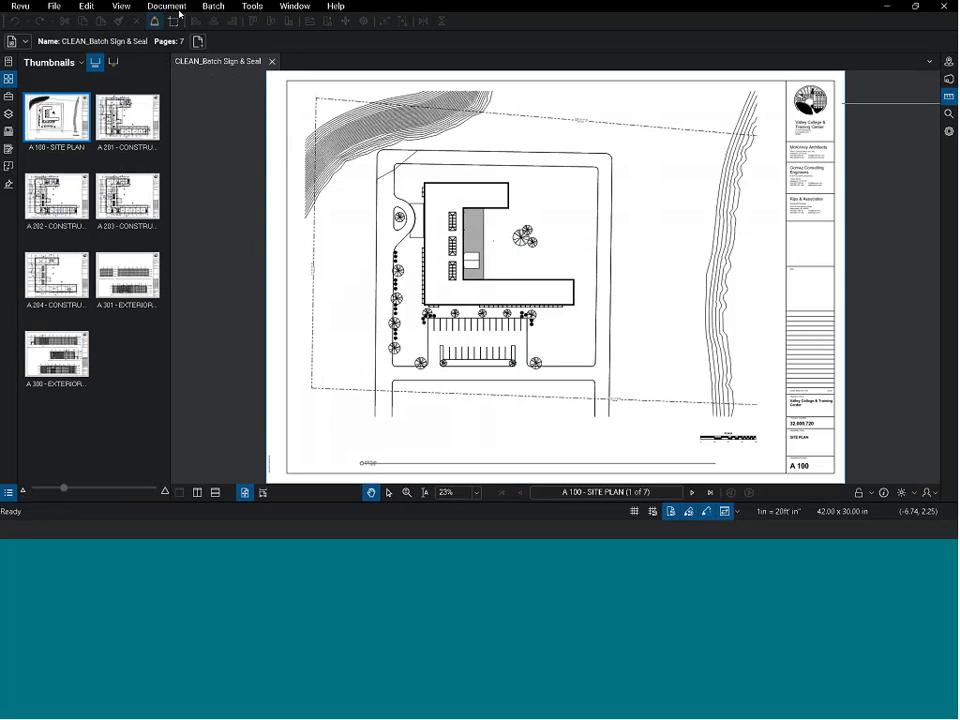
# Step: Set up a batch Sign & Seal for all 7 pages and log in to the digital ID with its password
pyautogui.click(211, 7)
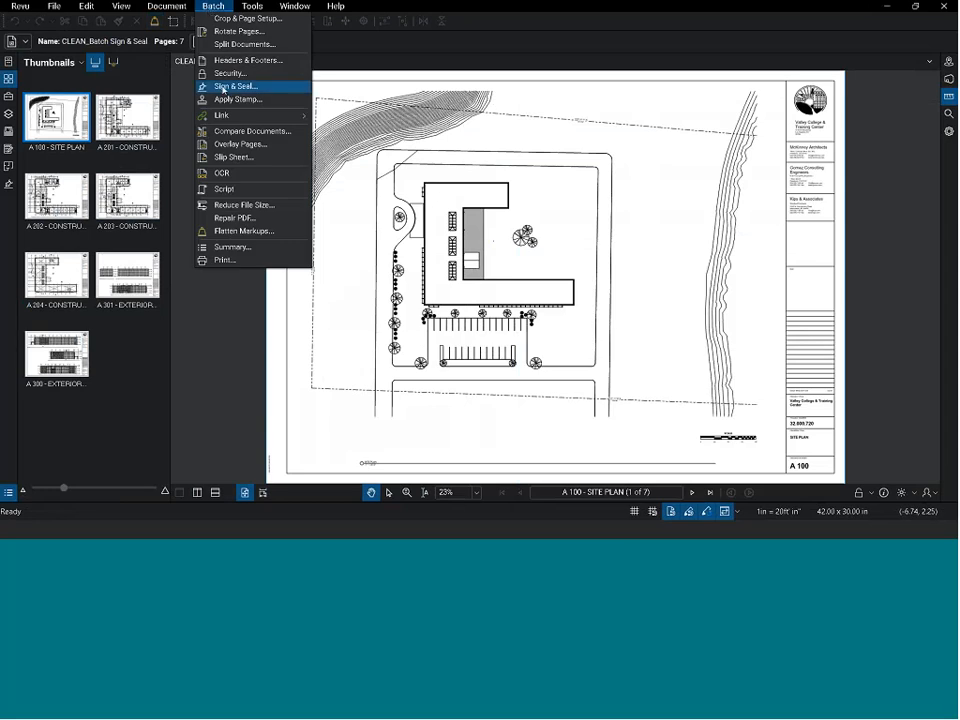
pyautogui.click(271, 88)
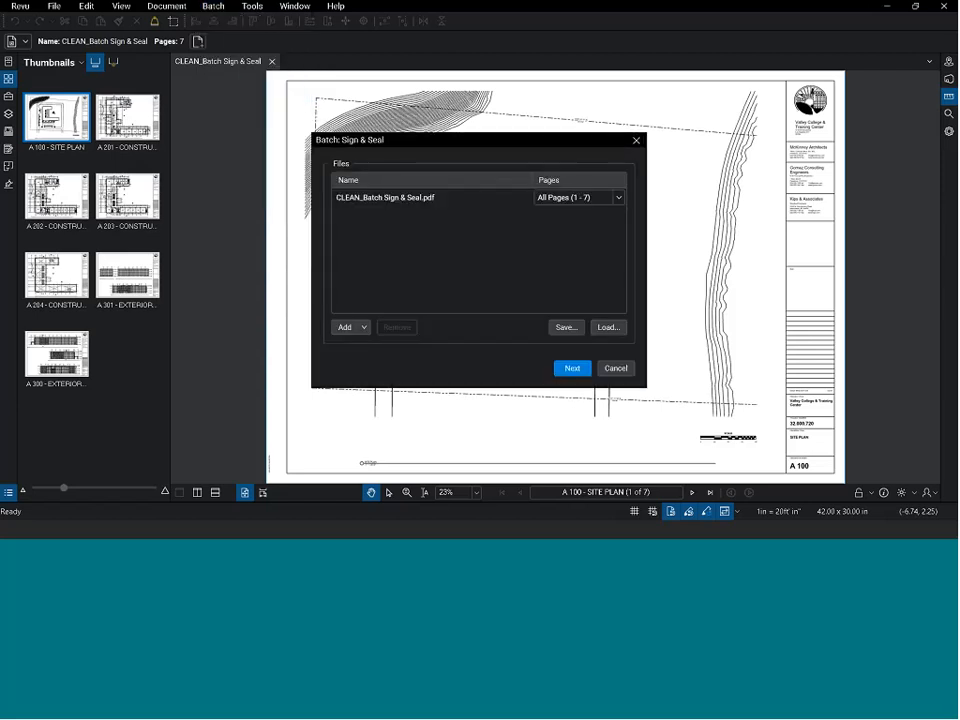
pyautogui.click(574, 369)
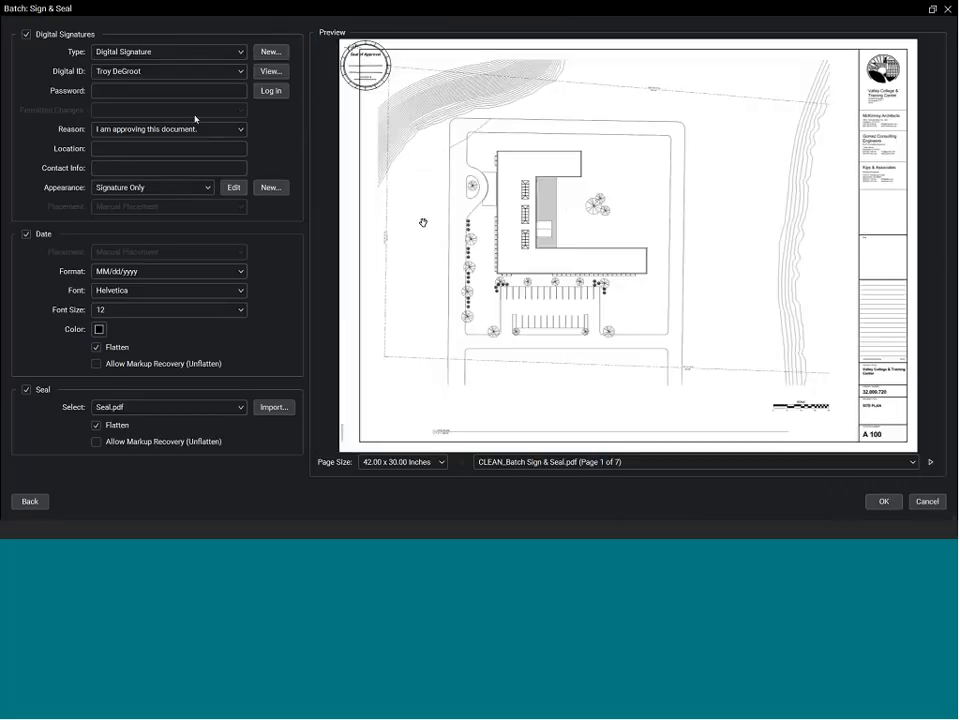
pyautogui.click(110, 91)
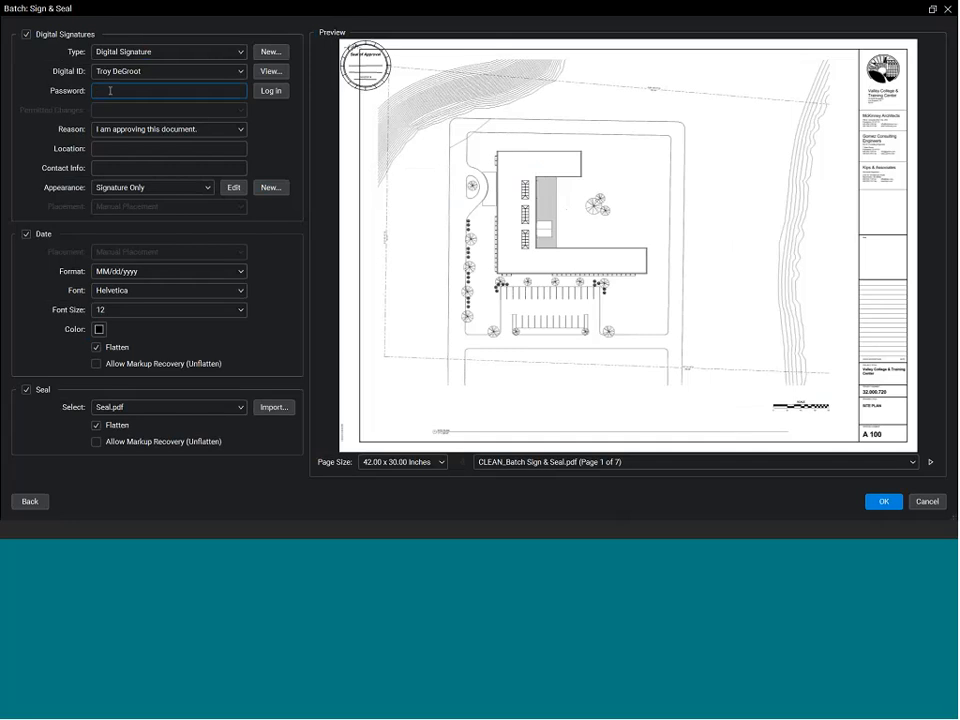
pyautogui.write('********')
pyautogui.click(271, 94)
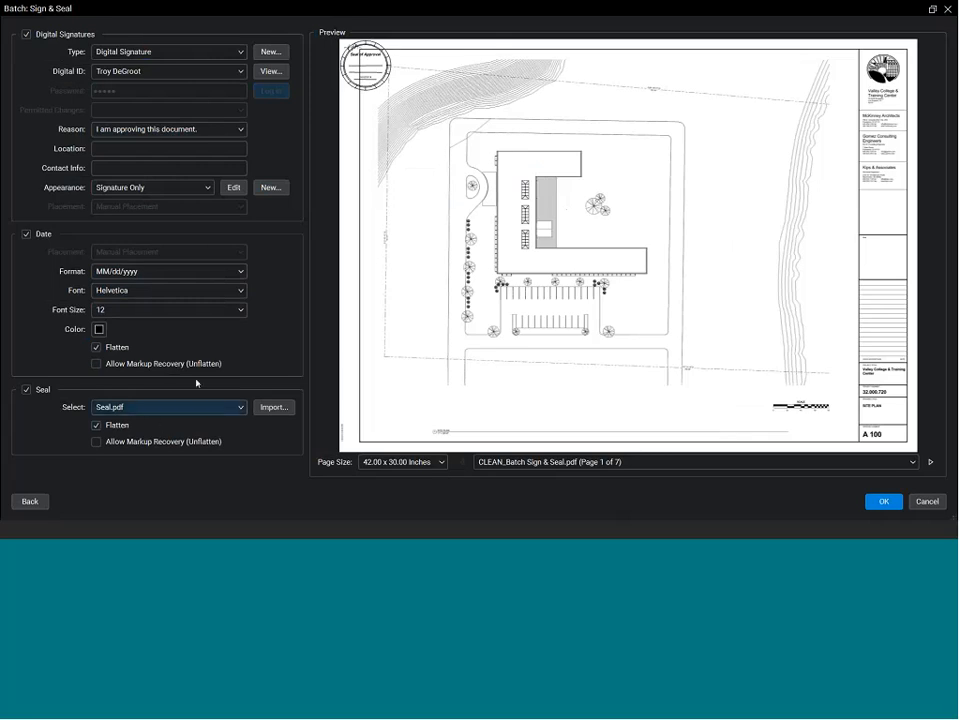
# Step: Fit the approval seal into the title block's Seal box and place the date on the seal's lower line
pyautogui.moveTo(366, 66)
pyautogui.mouseDown()
pyautogui.moveTo(440, 108)
pyautogui.moveTo(728, 226)
pyautogui.moveTo(903, 279)
pyautogui.moveTo(886, 263)
pyautogui.mouseUp()
pyautogui.click(911, 286)
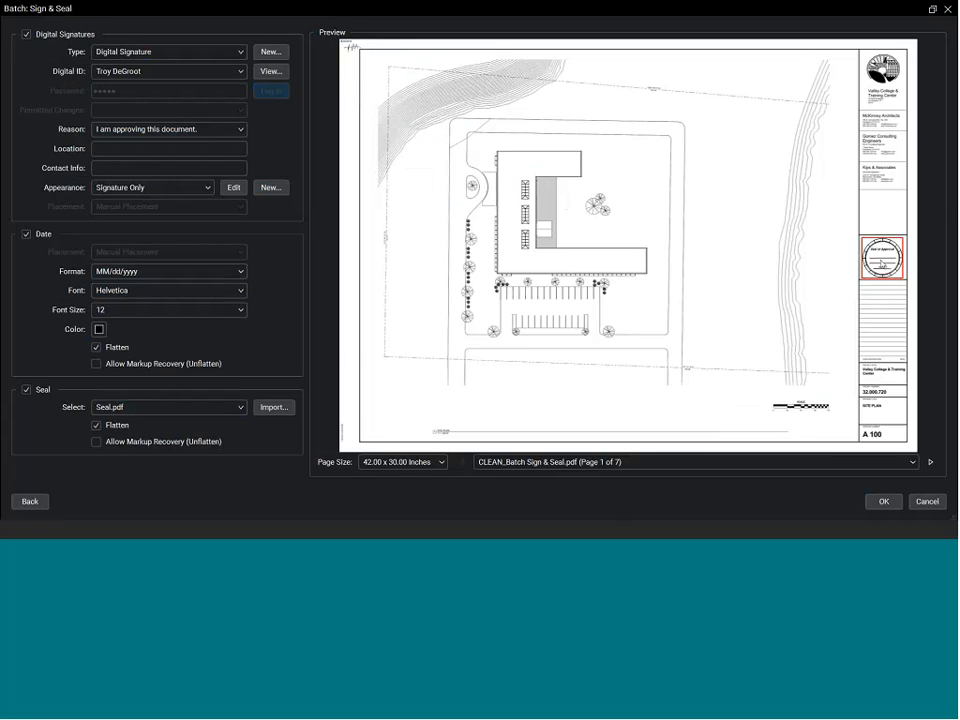
pyautogui.click(661, 193)
# Step: Place the digital signature inside the seal, just above the date, and check its position in the preview
pyautogui.click(352, 50)
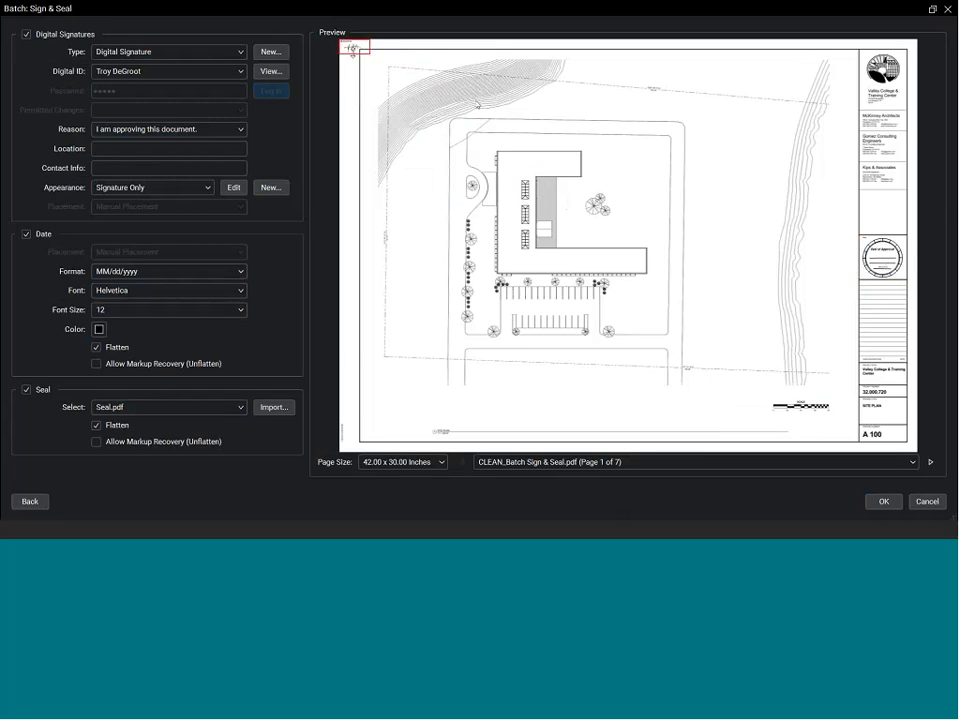
pyautogui.moveTo(353, 50)
pyautogui.mouseDown()
pyautogui.moveTo(857, 262)
pyautogui.moveTo(885, 264)
pyautogui.mouseUp()
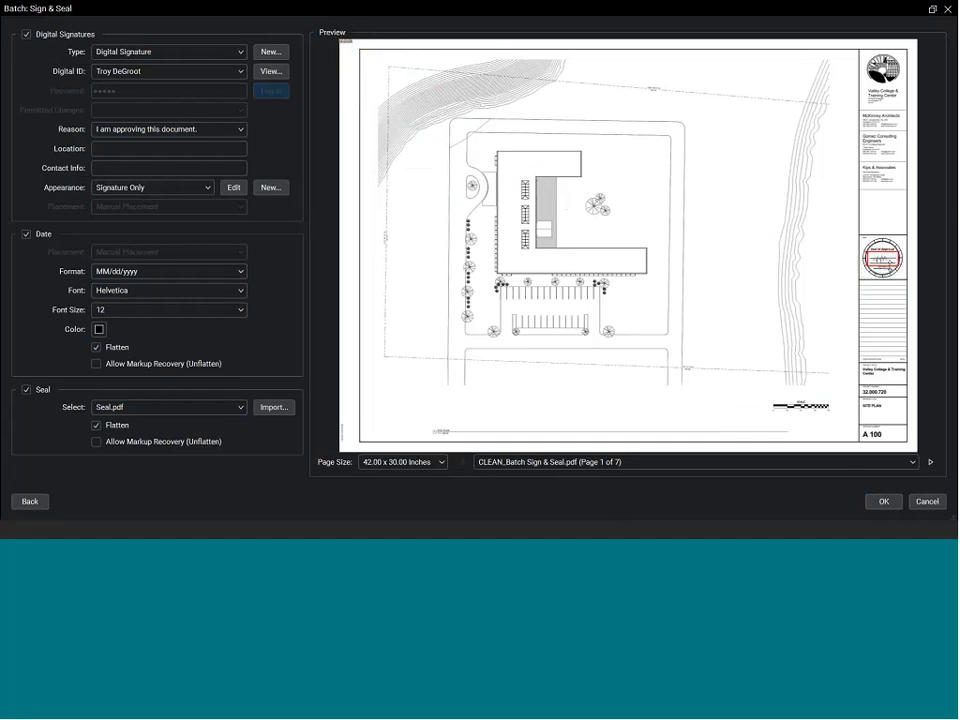
pyautogui.scroll(5, 882, 258)
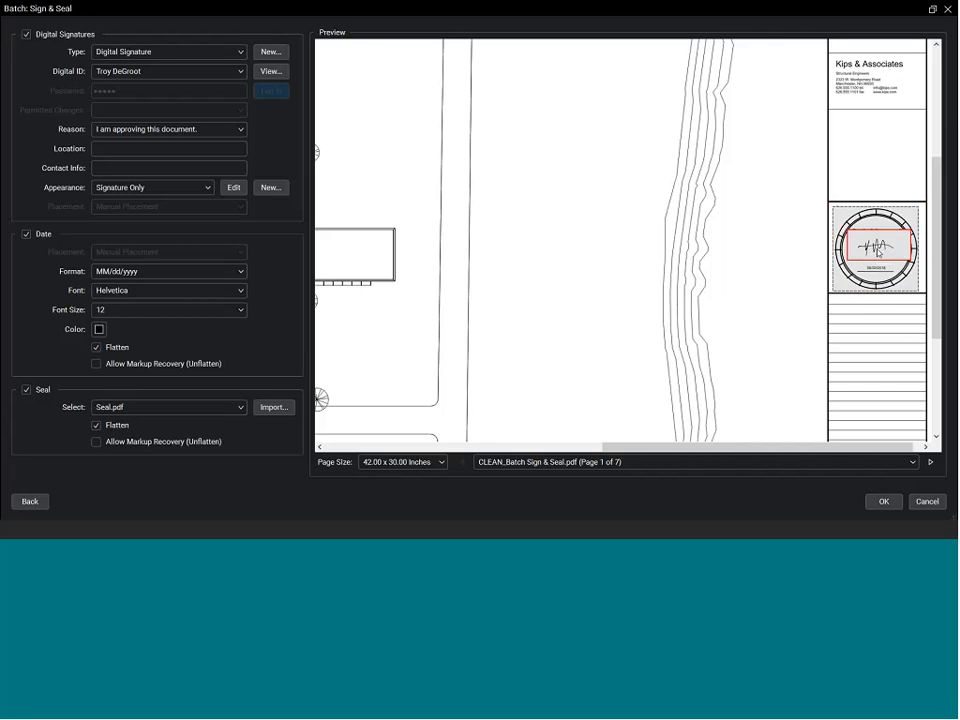
pyautogui.moveTo(780, 256); pyautogui.dragTo(784, 257)
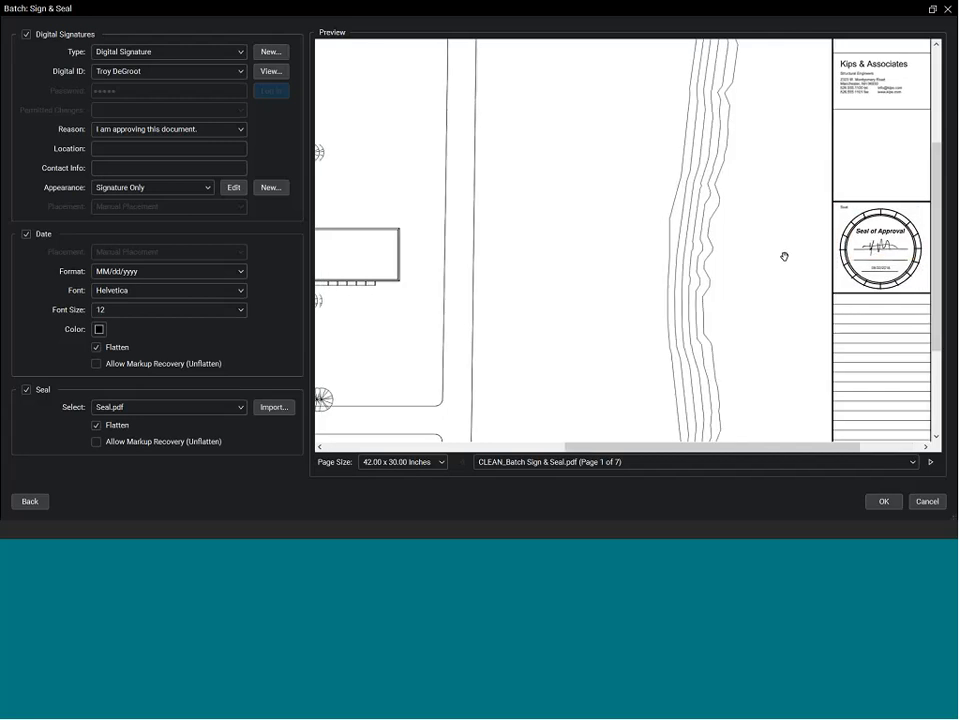
pyautogui.scroll(-2, 720, 268)
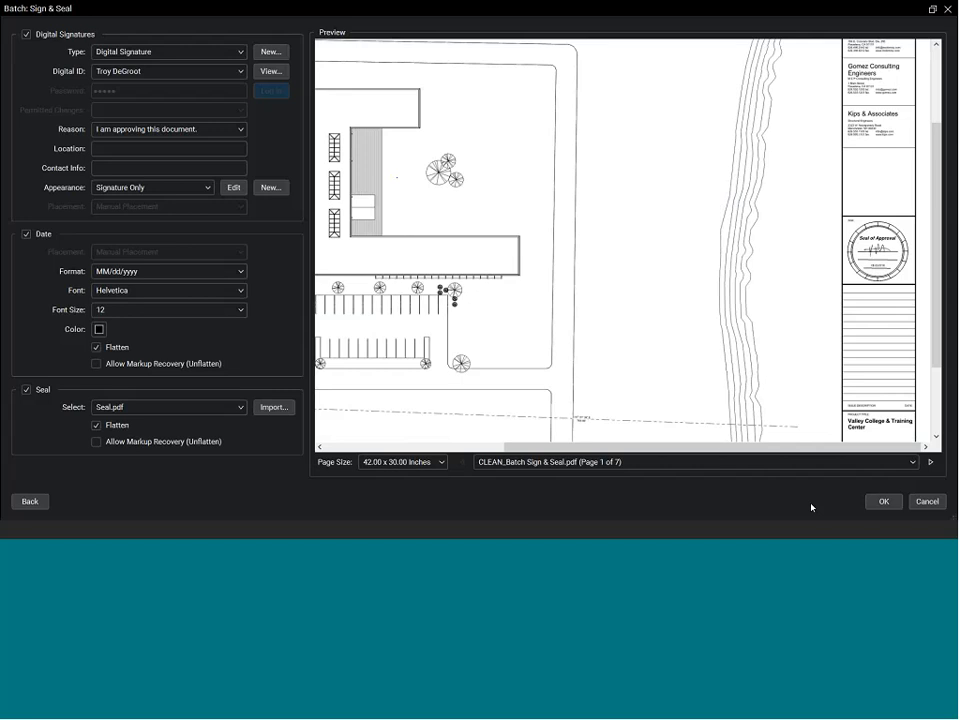
# Step: Run the batch Sign & Seal and page forward to sheet A 202 to check the signed pages
pyautogui.click(932, 9)
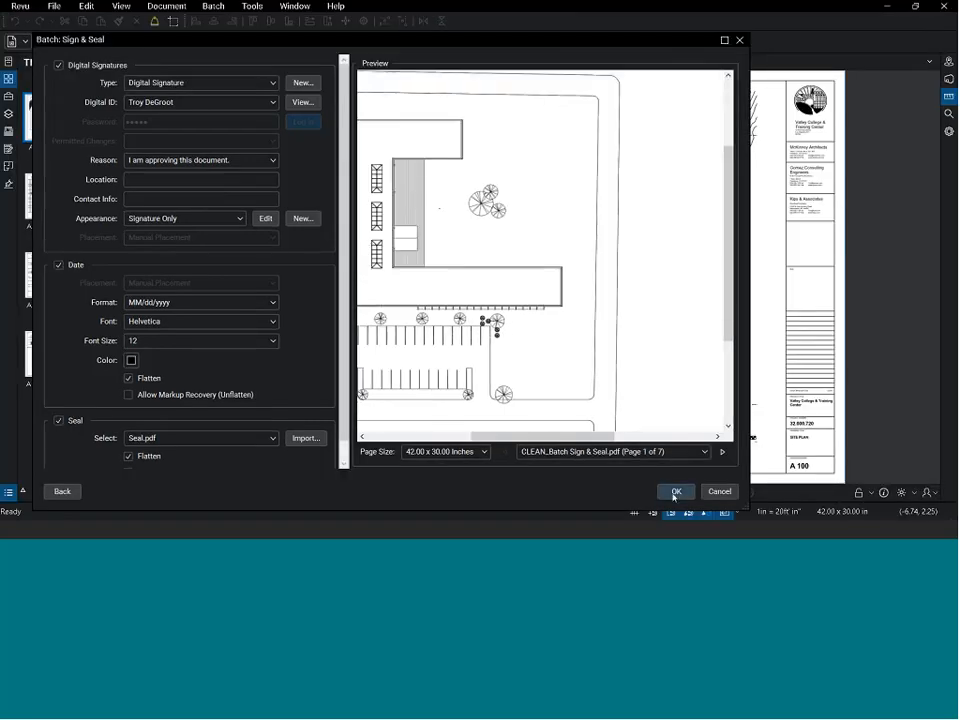
pyautogui.click(675, 492)
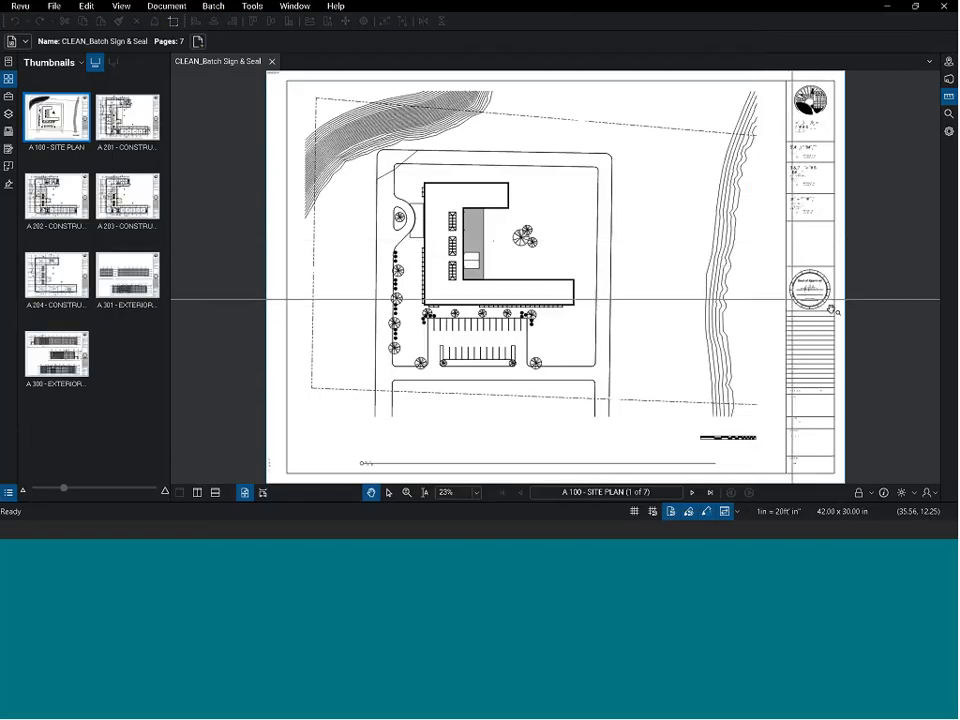
pyautogui.click(692, 493)
pyautogui.click(692, 493)
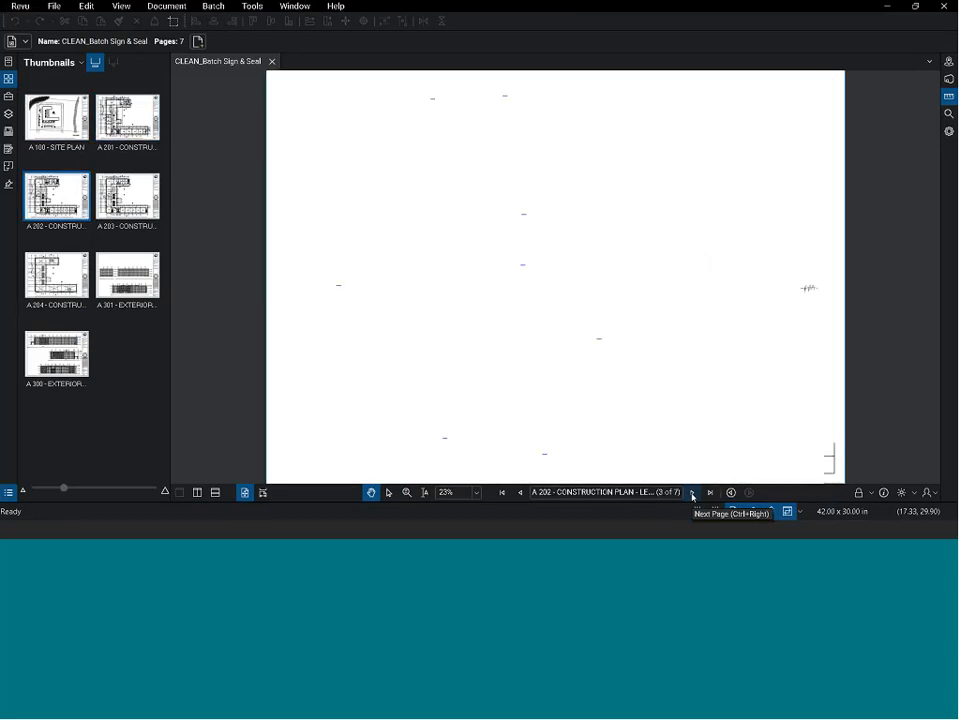
# Step: Page forward to sheet A 204 to check its seal, and close the signed drawing set
pyautogui.click(692, 493)
pyautogui.click(692, 493)
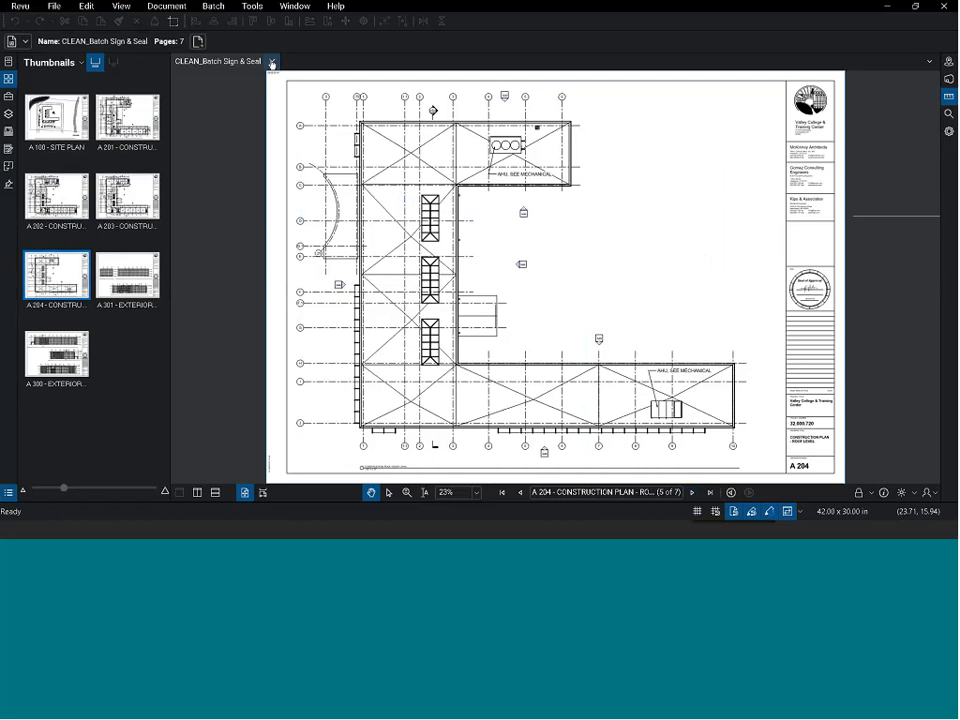
pyautogui.click(271, 63)
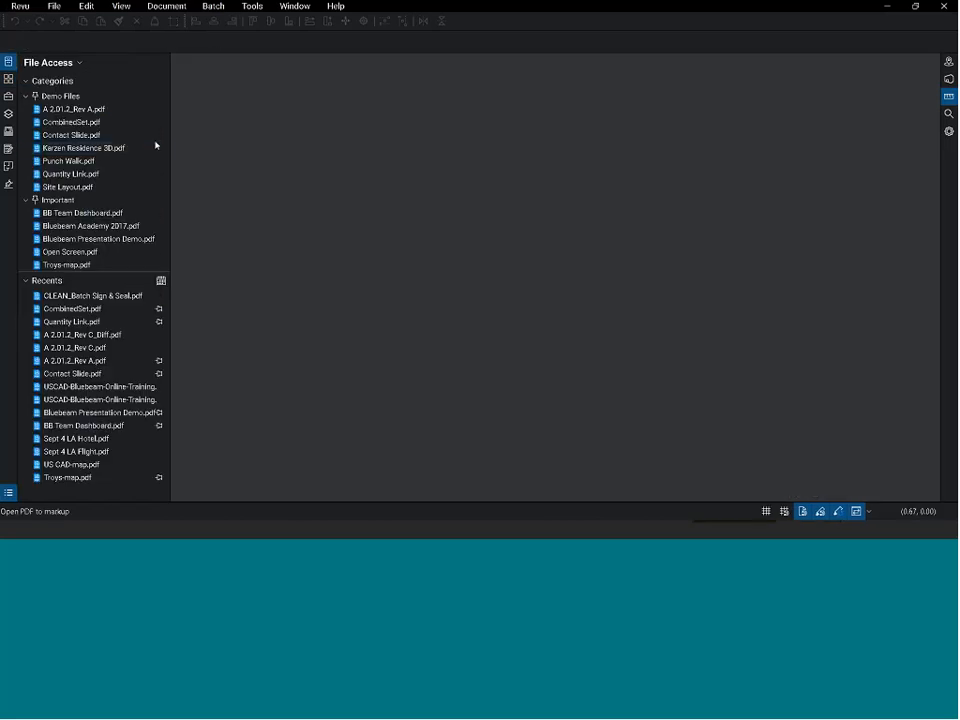
# Step: Open Karzen Residence 3D.pdf and lift the main house roof straight up, clear of the building
pyautogui.click(98, 152)
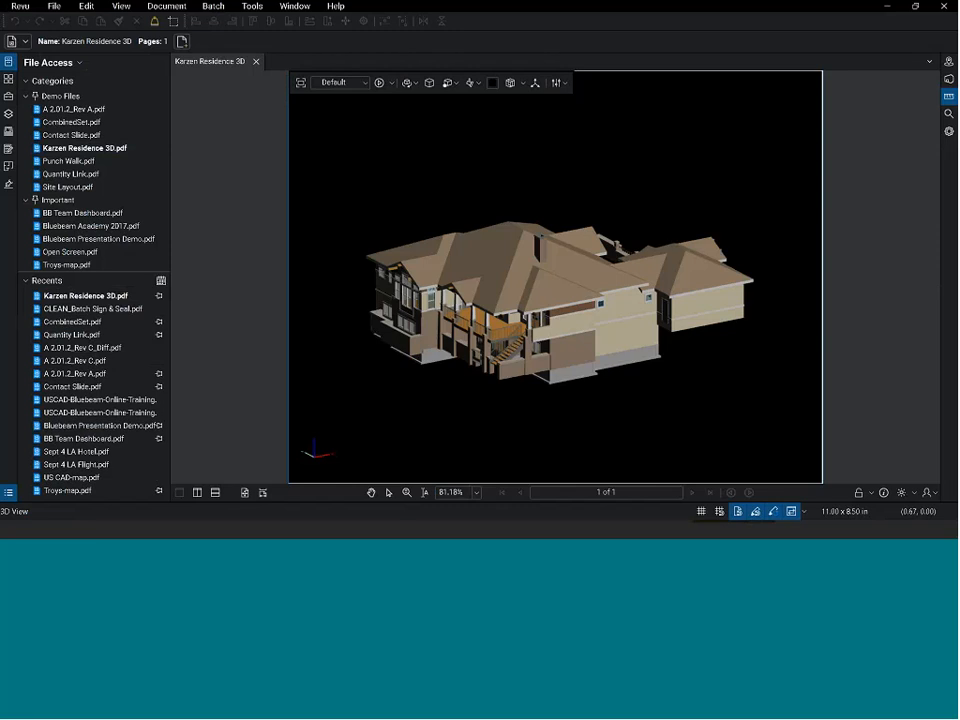
pyautogui.moveTo(458, 392); pyautogui.dragTo(531, 266)
pyautogui.click(531, 266)
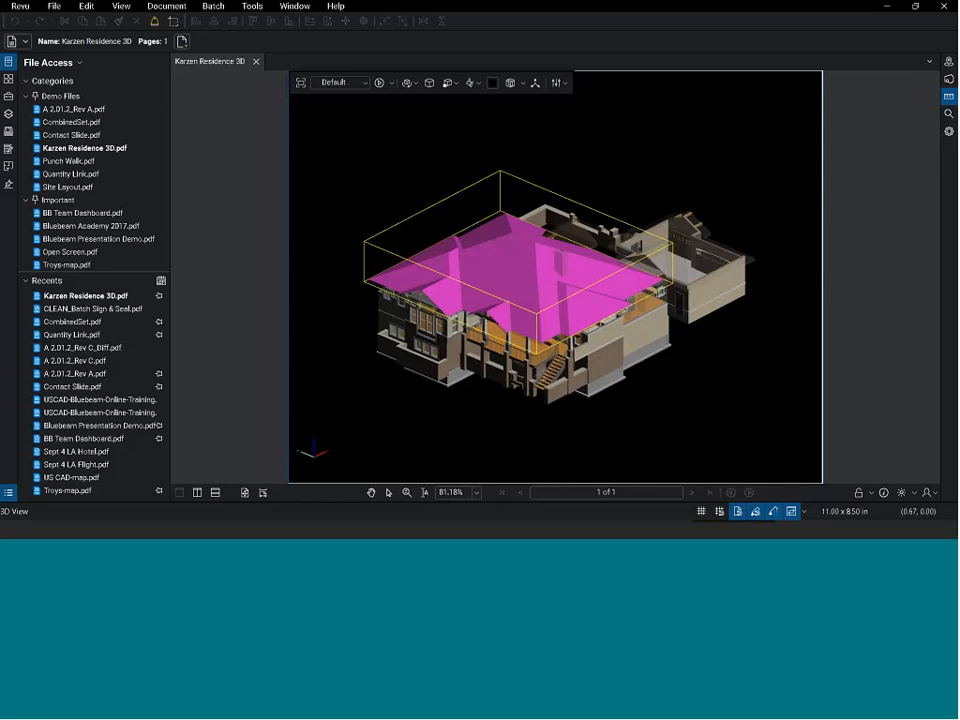
pyautogui.click(535, 82)
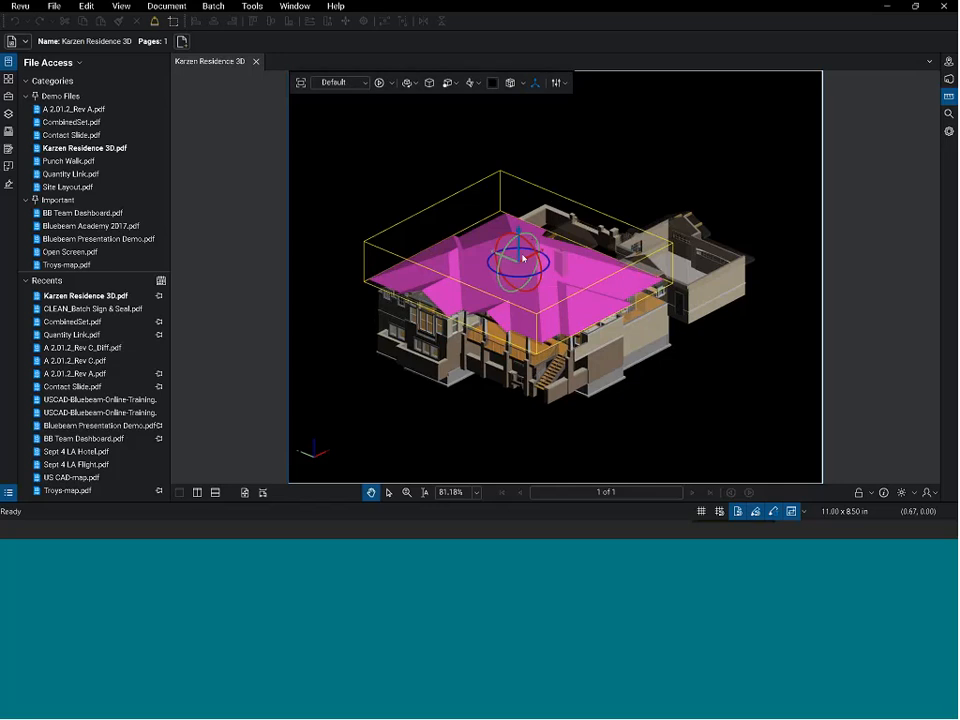
pyautogui.moveTo(520, 243); pyautogui.dragTo(519, 160)
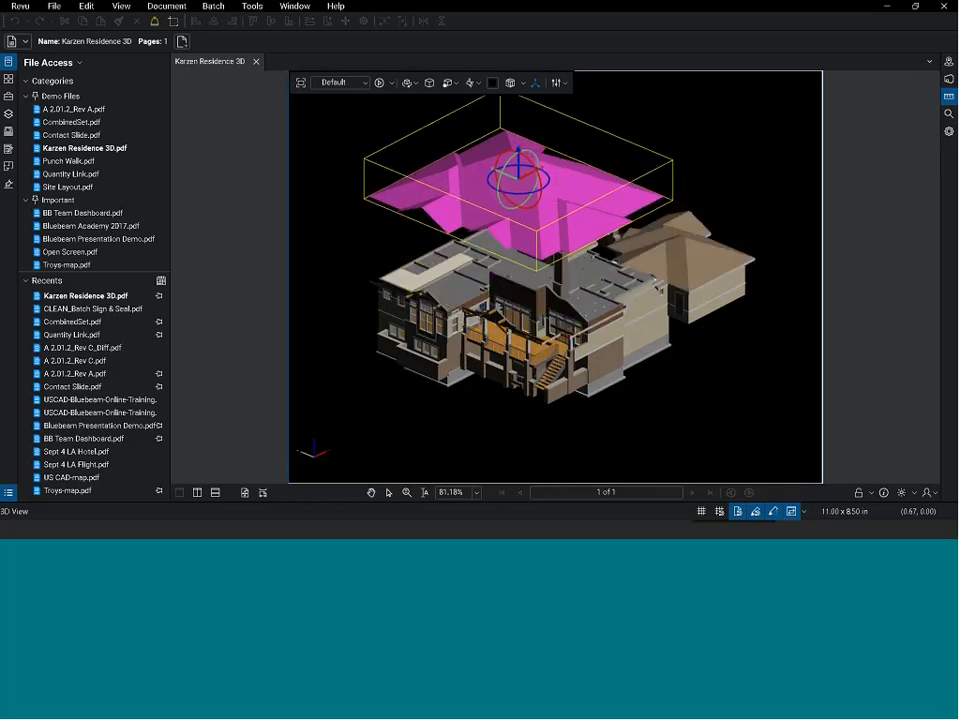
# Step: Select the fireplace chimney in the model and bring up its entries in the 3D Model Tree
pyautogui.click(563, 283)
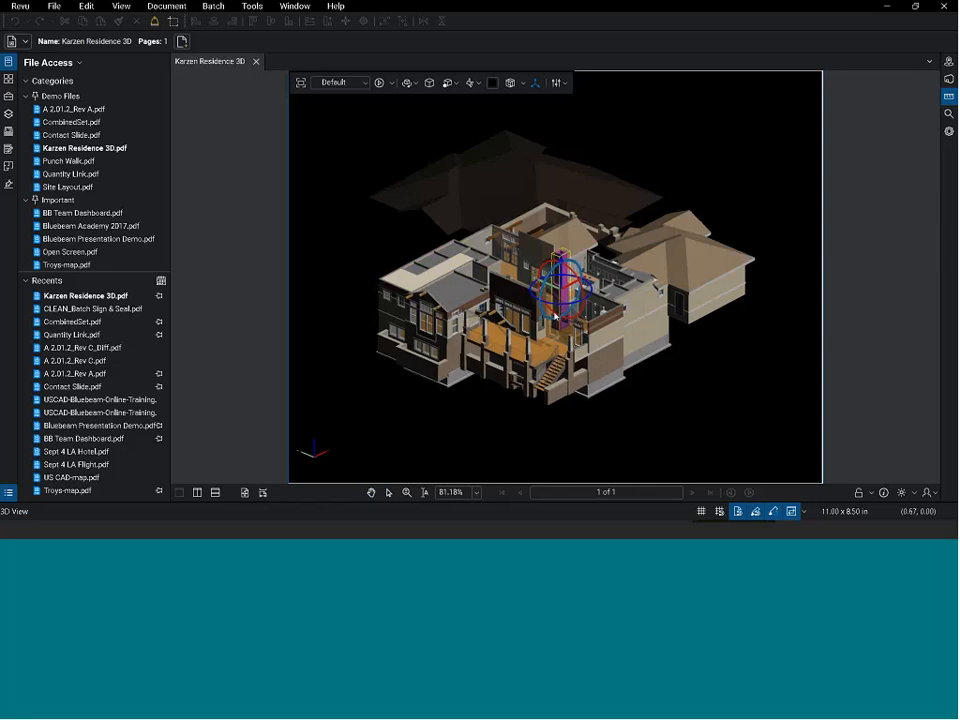
pyautogui.scroll(5, 545, 320)
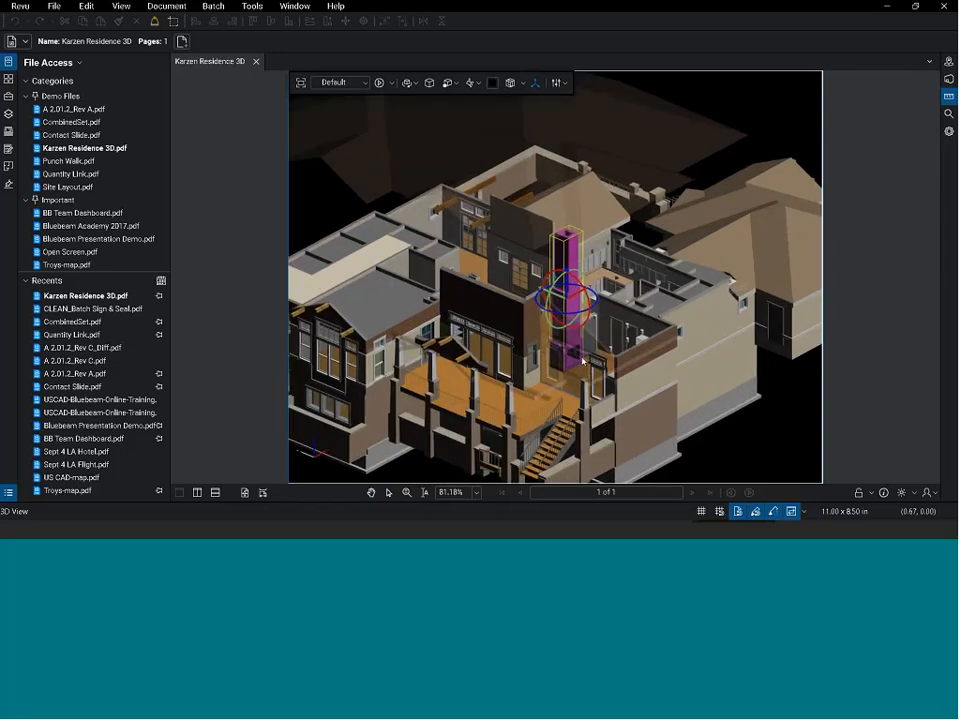
pyautogui.moveTo(583, 362); pyautogui.dragTo(510, 256)
pyautogui.click(8, 492)
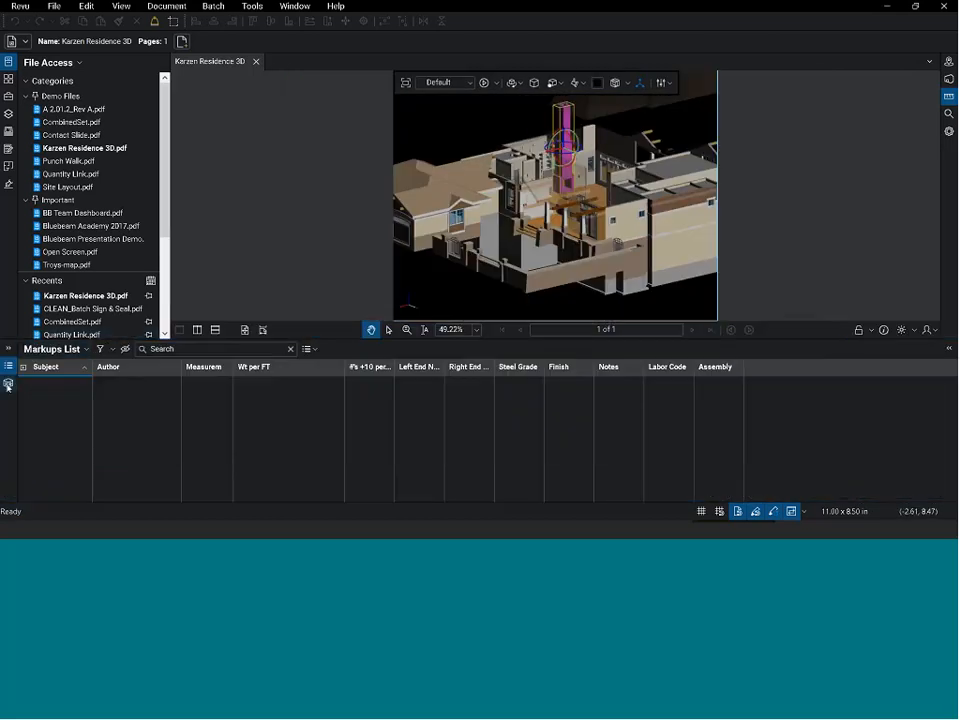
pyautogui.click(8, 384)
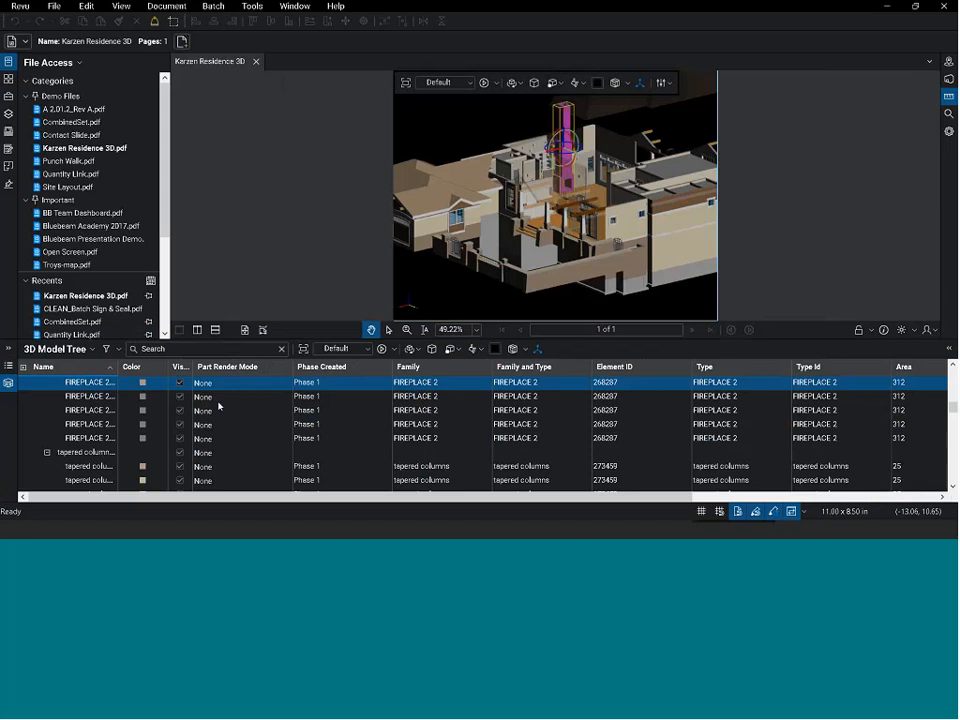
# Step: Locate several FIREPLACE 2 parts and a 6" 60 watt Incandescent fixture from the model tree, and close the 3D PDF
pyautogui.doubleClick(429, 428)
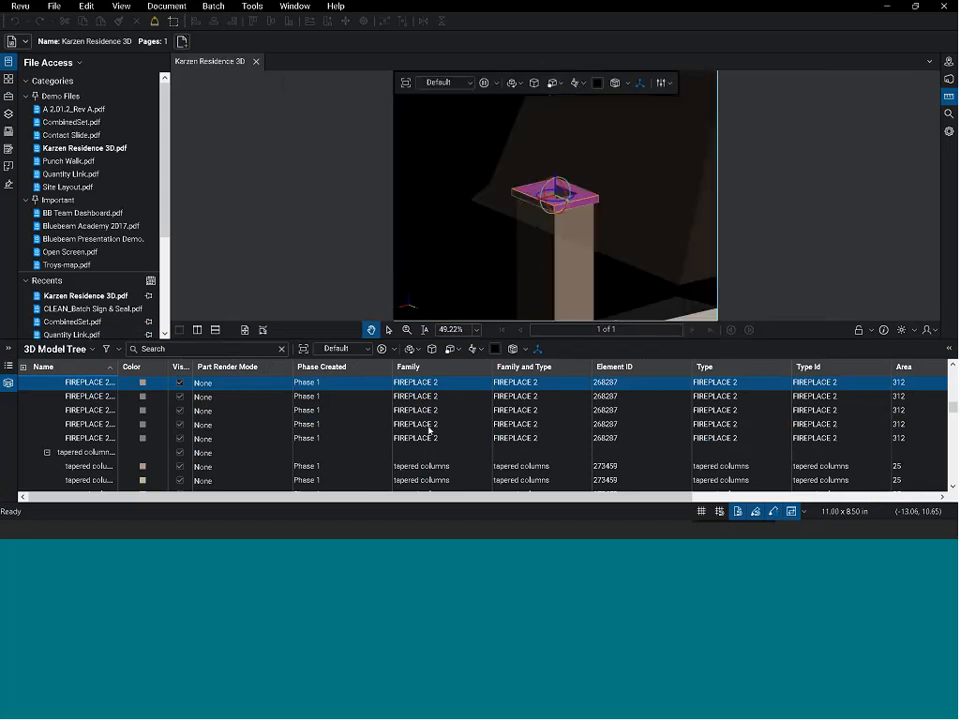
pyautogui.click(429, 428)
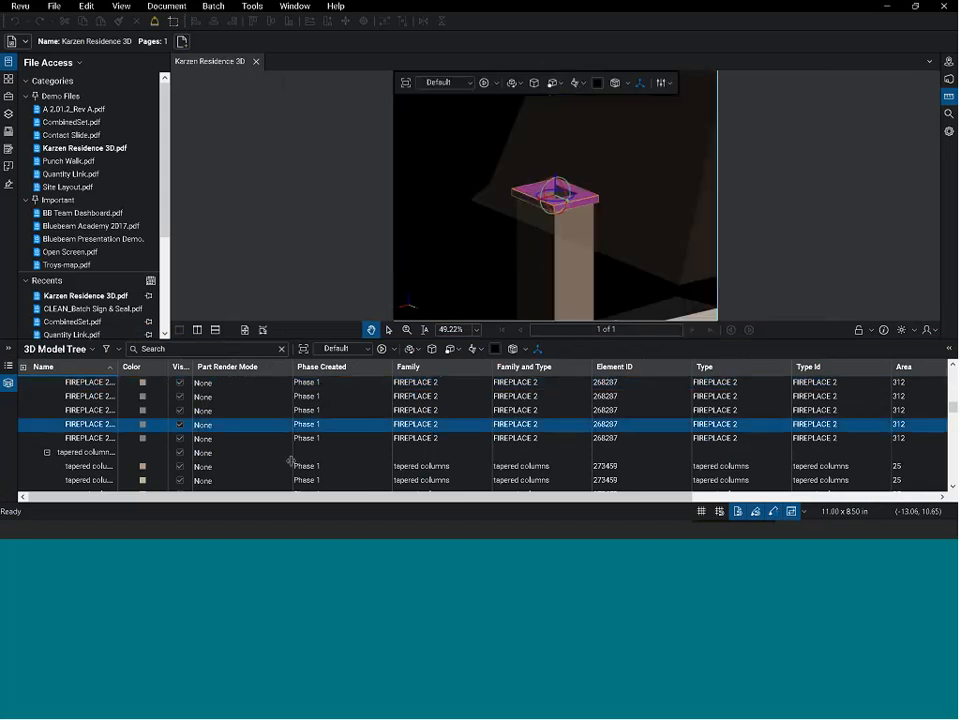
pyautogui.doubleClick(724, 399)
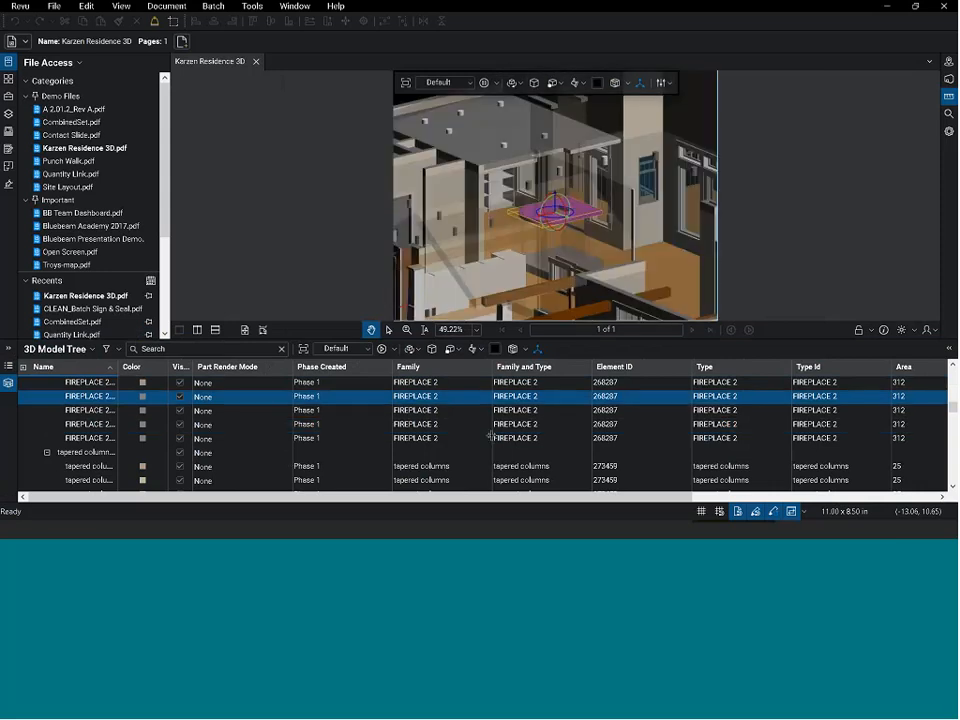
pyautogui.scroll(-8, 458, 407)
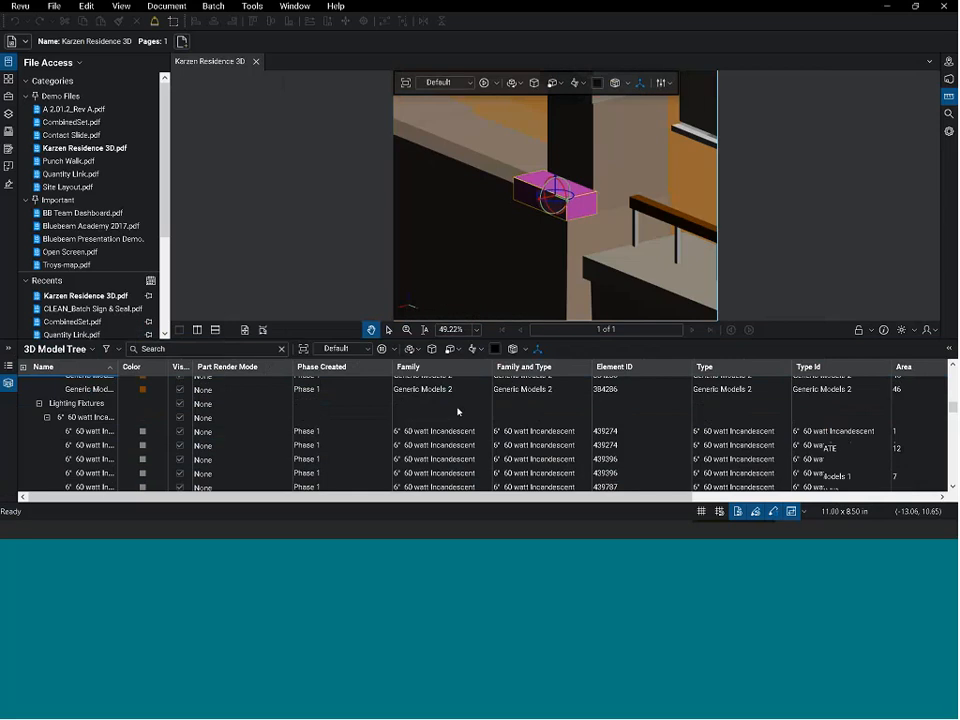
pyautogui.doubleClick(447, 424)
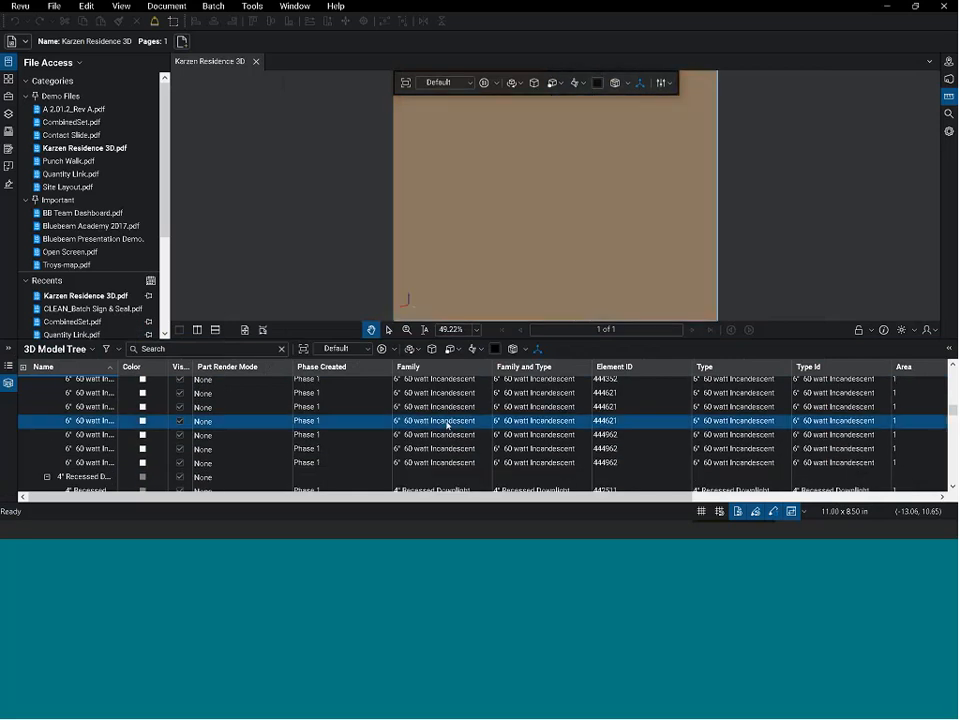
pyautogui.moveTo(343, 341); pyautogui.dragTo(324, 512)
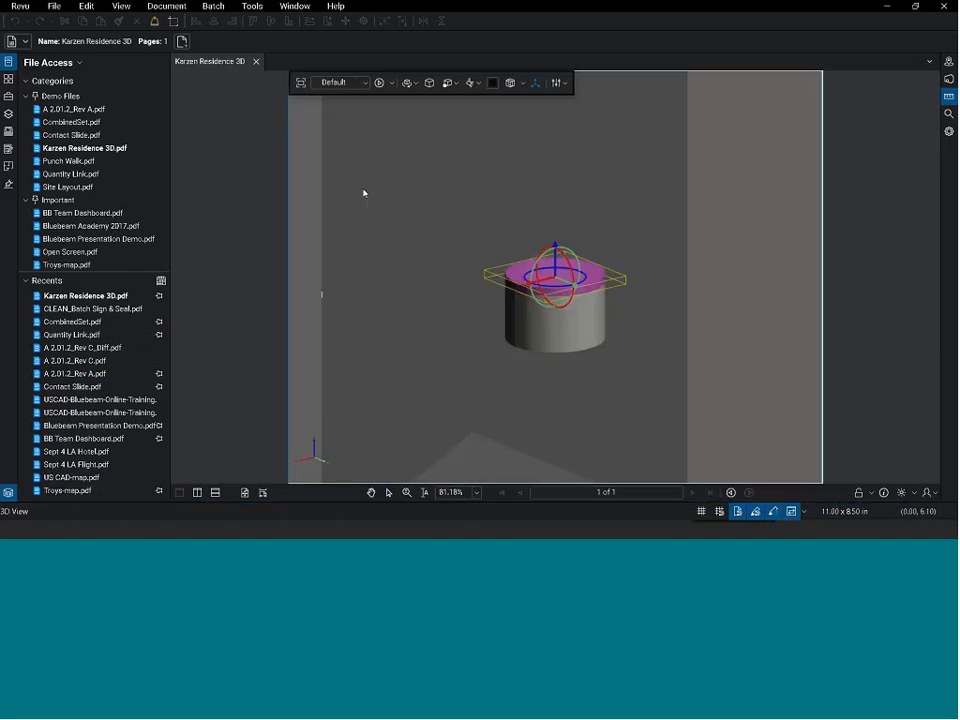
pyautogui.click(256, 62)
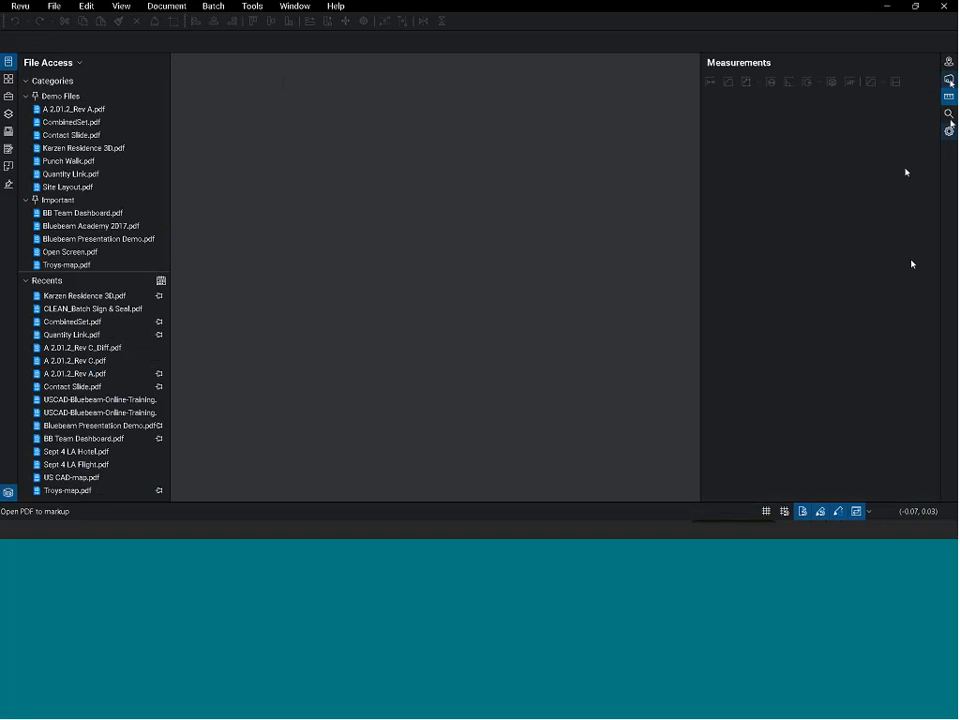
# Step: Try to sign in to Bluebeam Studio with the account password, and dismiss the sign-in dialog
pyautogui.click(949, 80)
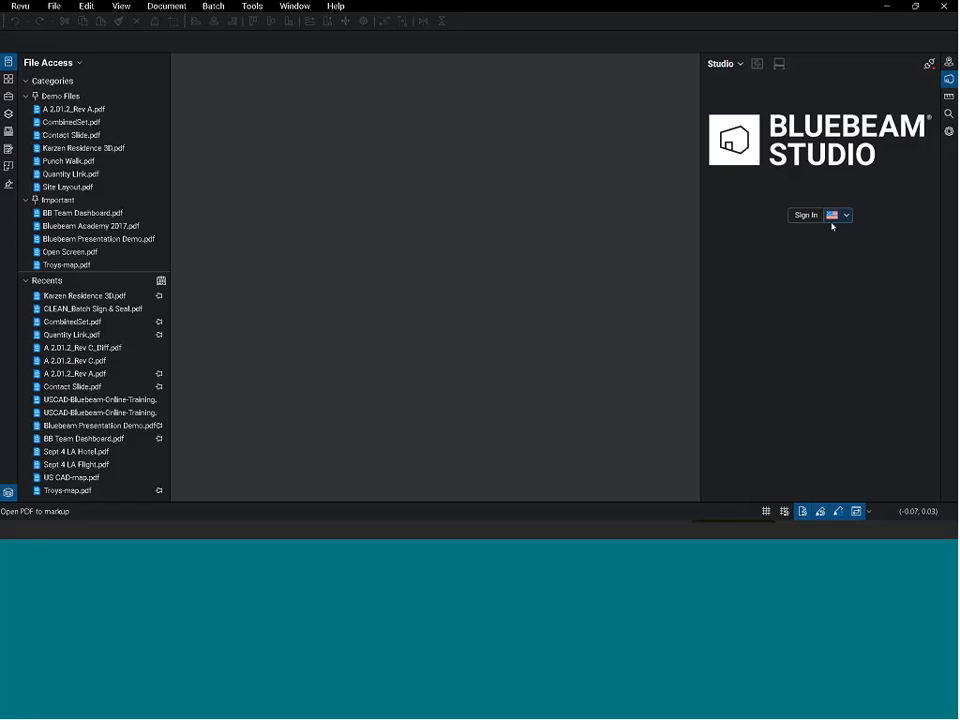
pyautogui.click(800, 215)
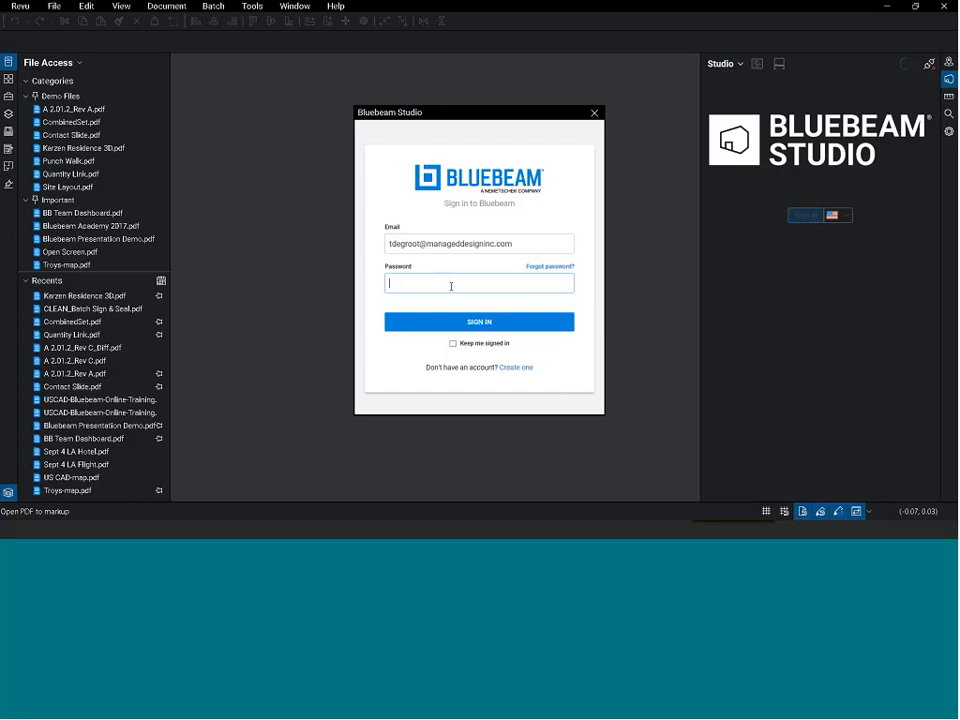
pyautogui.write('••••••••')
pyautogui.press('Return')
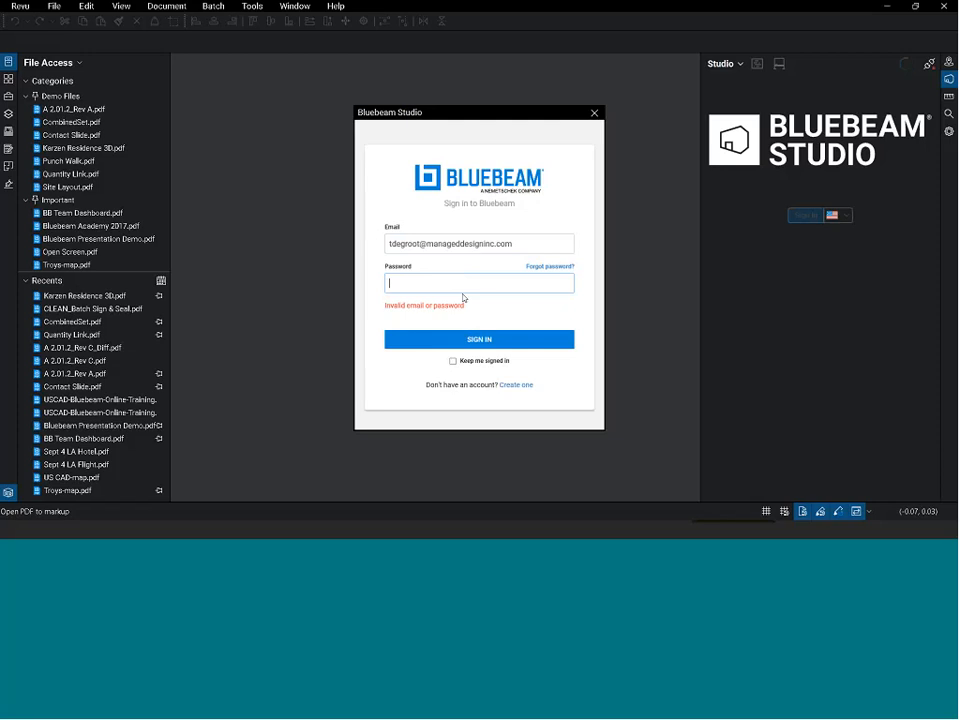
pyautogui.write('•••••')
pyautogui.press('BackSpace')
pyautogui.press('BackSpace')
pyautogui.press('BackSpace')
pyautogui.press('BackSpace')
pyautogui.press('BackSpace')
pyautogui.click(594, 113)
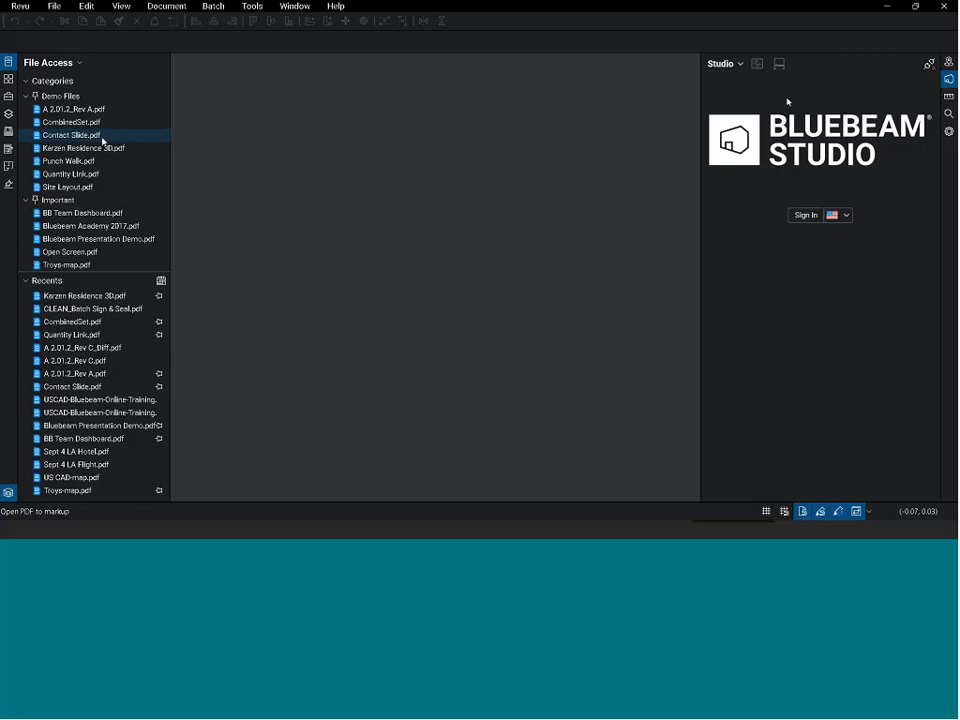
# Step: Open A 2.01.2_Rev A.pdf at the building corner where grid lines 24 and A meet
pyautogui.click(98, 108)
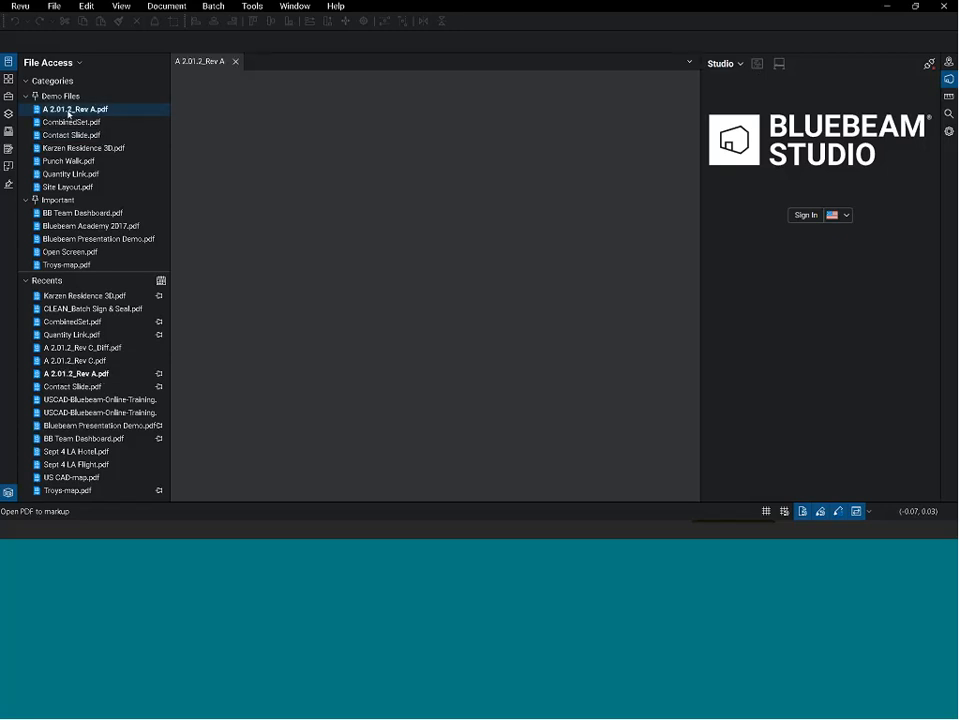
pyautogui.scroll(-5, 485, 303)
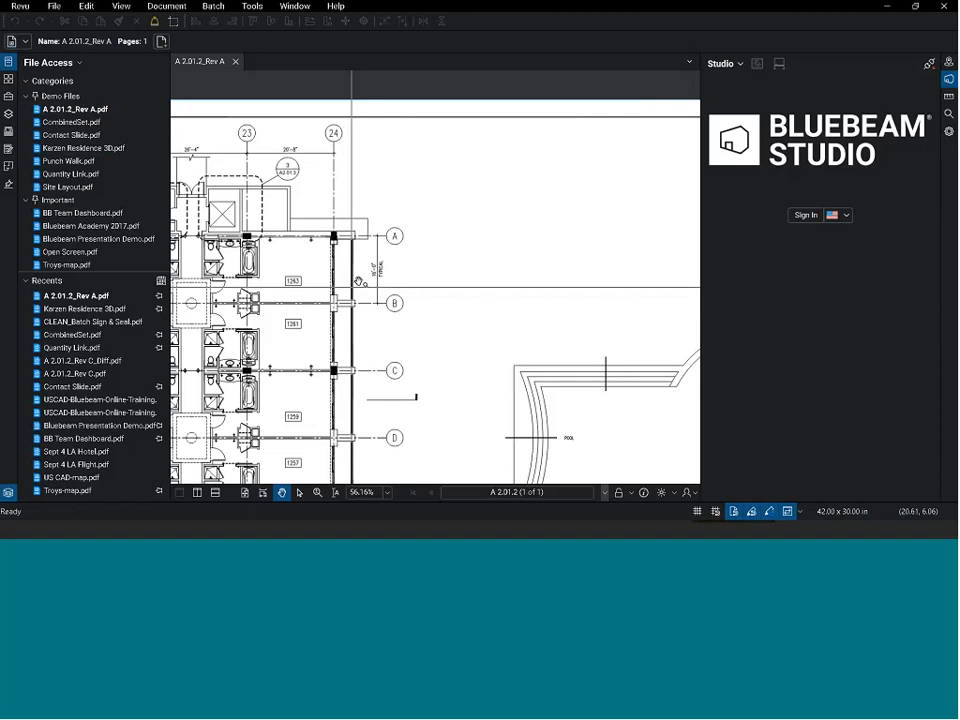
pyautogui.moveTo(421, 288); pyautogui.dragTo(518, 293)
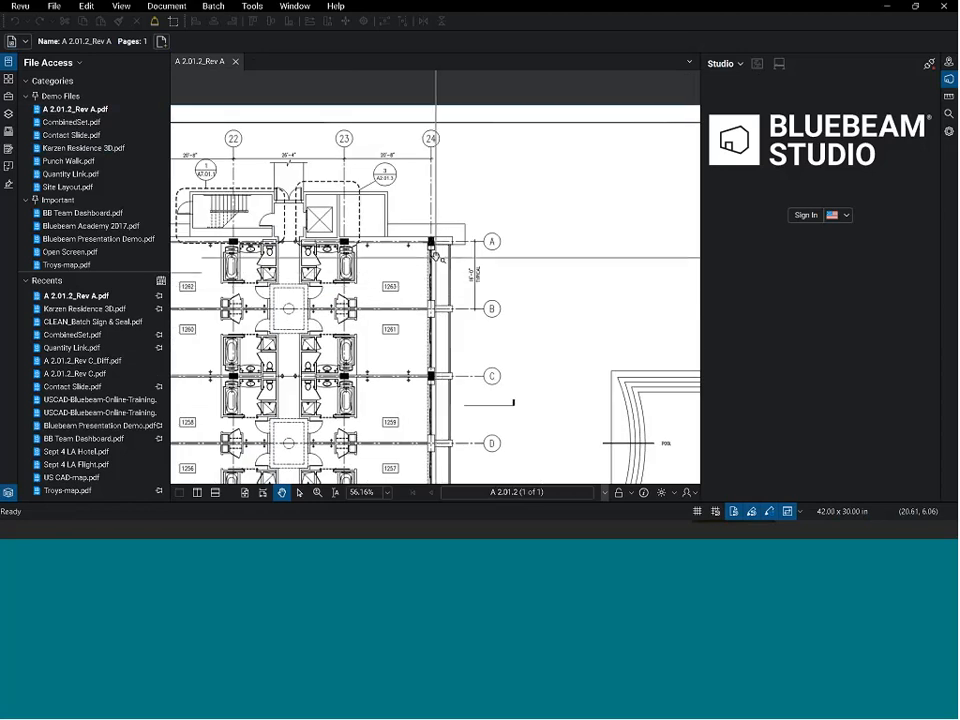
# Step: Draw a Cloud+ markup around the column at grid 24/A with the callout text "verify column"
pyautogui.click(252, 6)
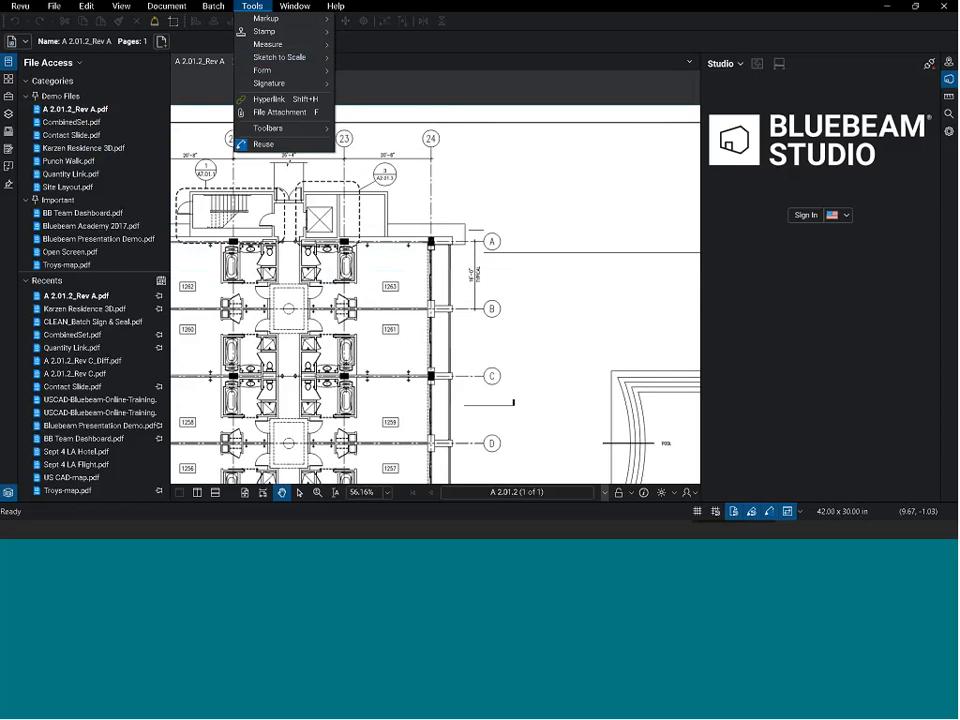
pyautogui.moveTo(290, 18)
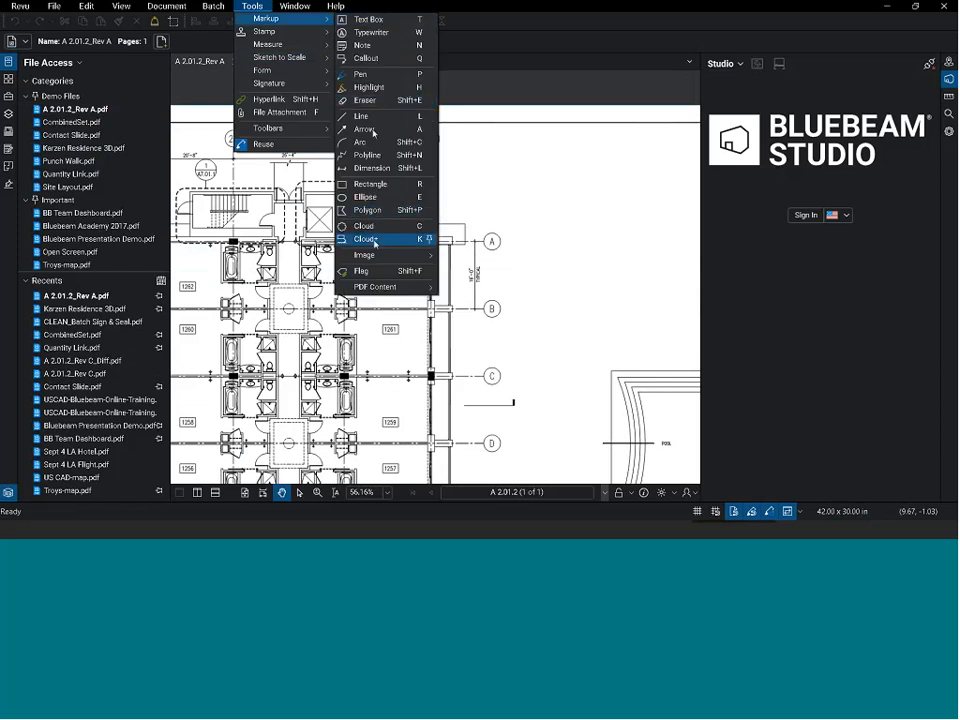
pyautogui.click(370, 239)
pyautogui.moveTo(402, 196); pyautogui.dragTo(519, 272)
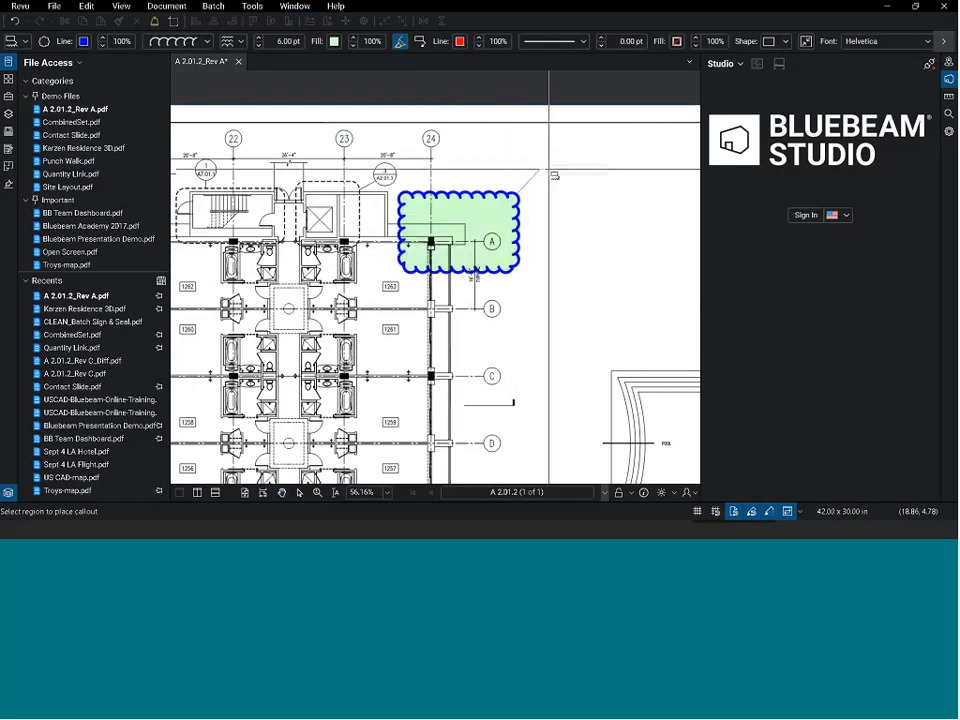
pyautogui.write('ver')
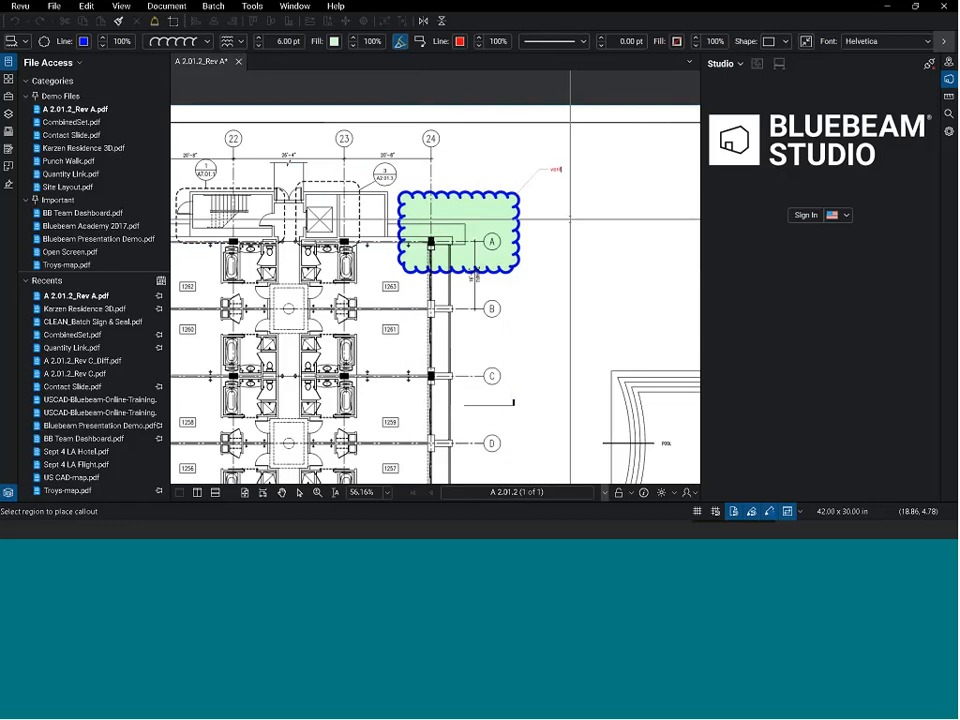
pyautogui.write('ify column')
pyautogui.click(570, 218)
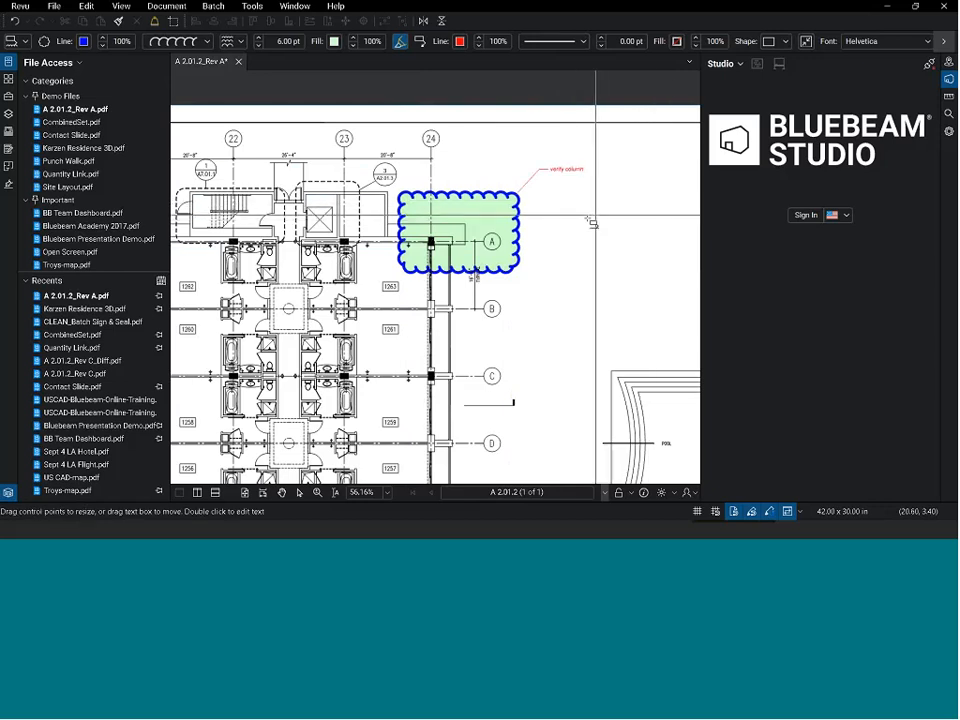
pyautogui.press('Escape')
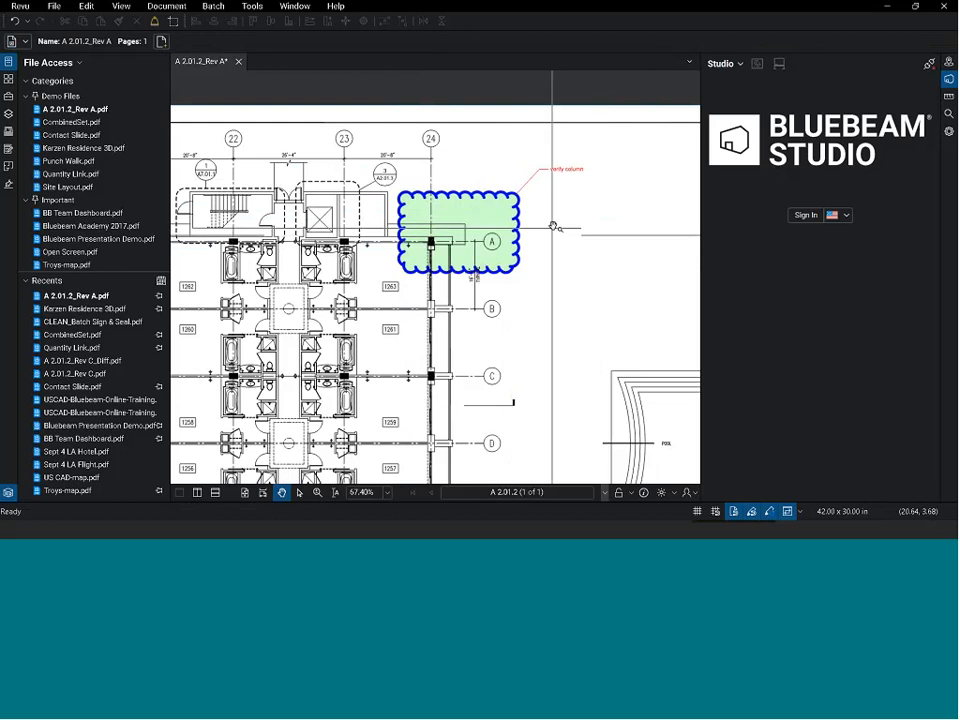
# Step: Attach painting required - Copy.jpg, Verify with Electrical.jpg and Verify with Plumbing.jpg from disk as captures on the "verify column" Cloud+ markup
pyautogui.scroll(3, 510, 233)
pyautogui.click(503, 232)
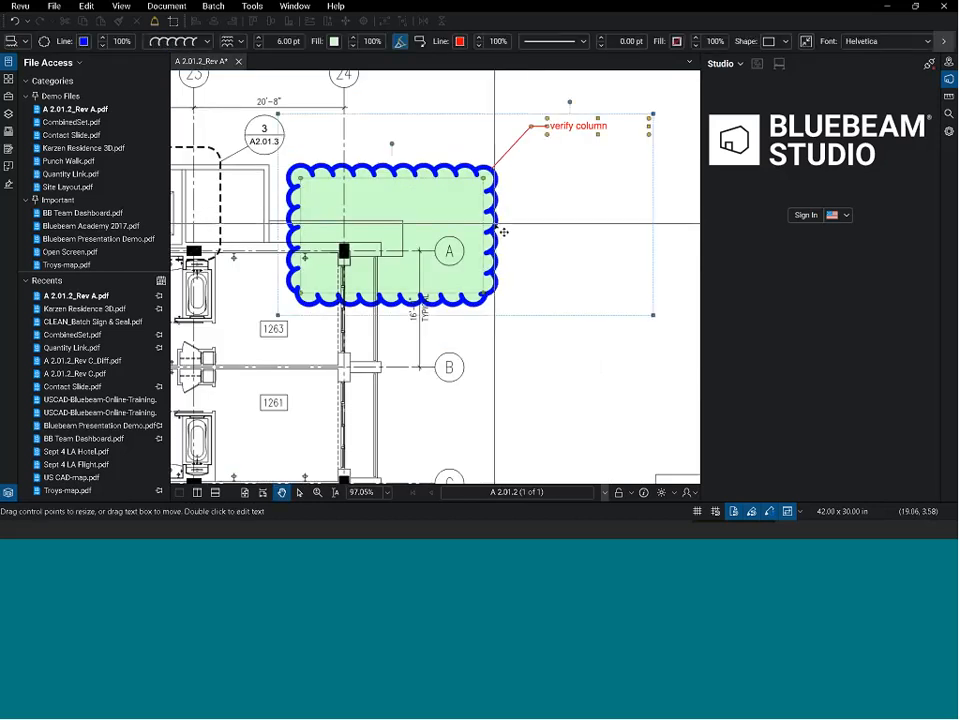
pyautogui.rightClick(501, 232)
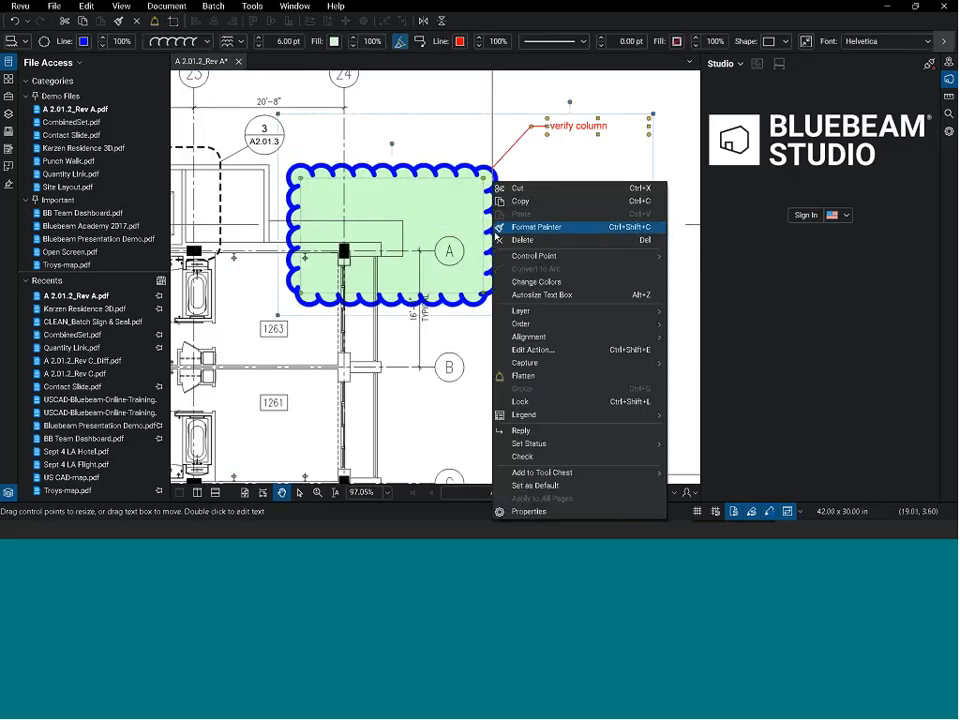
pyautogui.moveTo(565, 368)
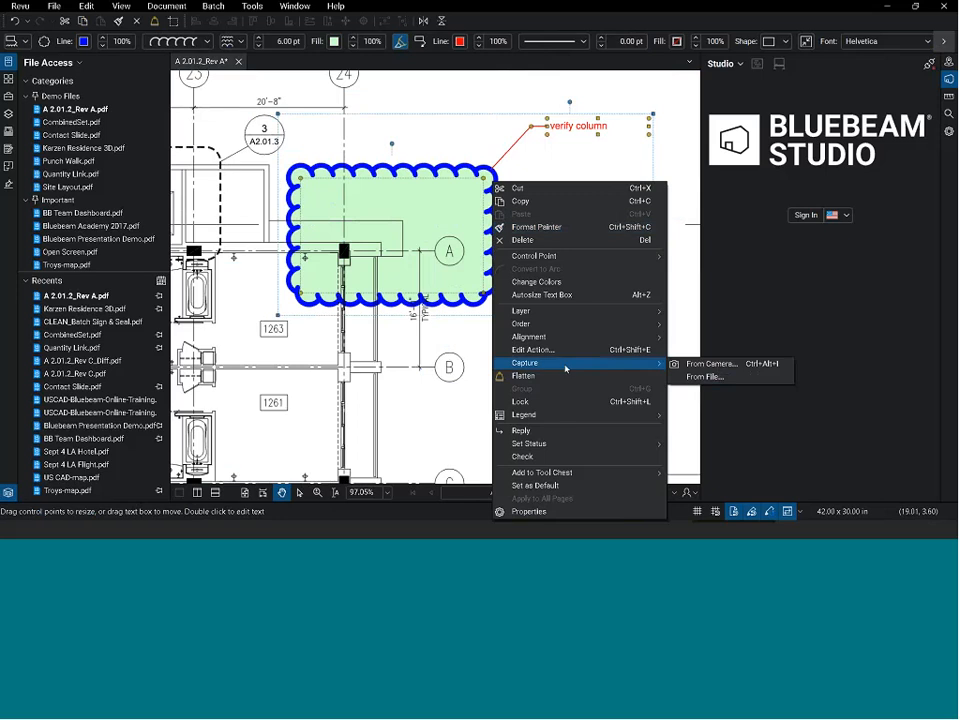
pyautogui.click(708, 378)
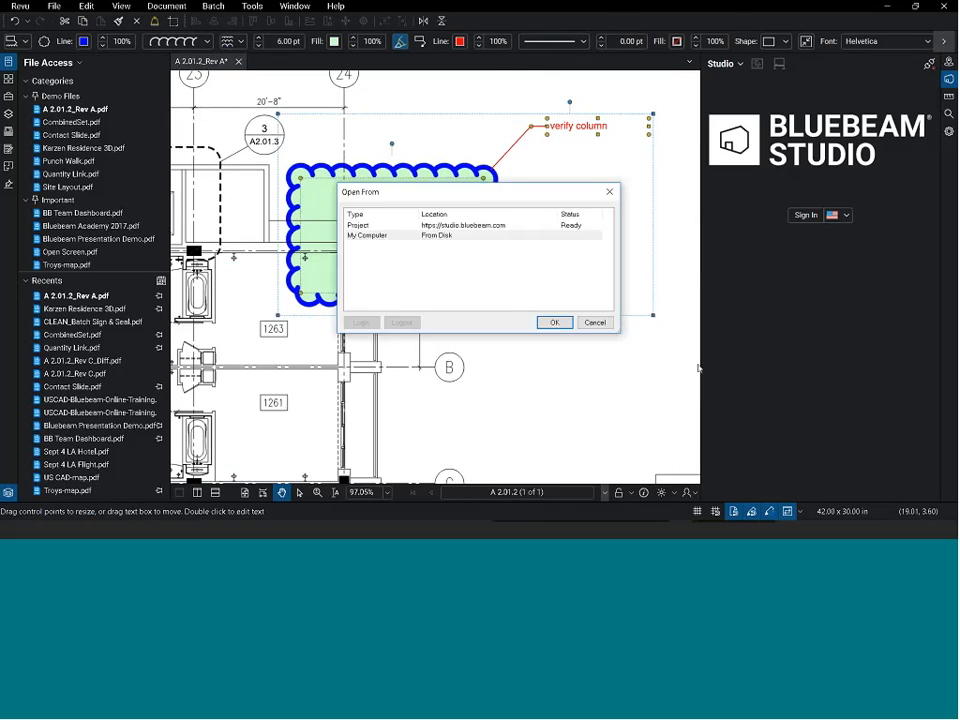
pyautogui.click(554, 322)
pyautogui.doubleClick(287, 213)
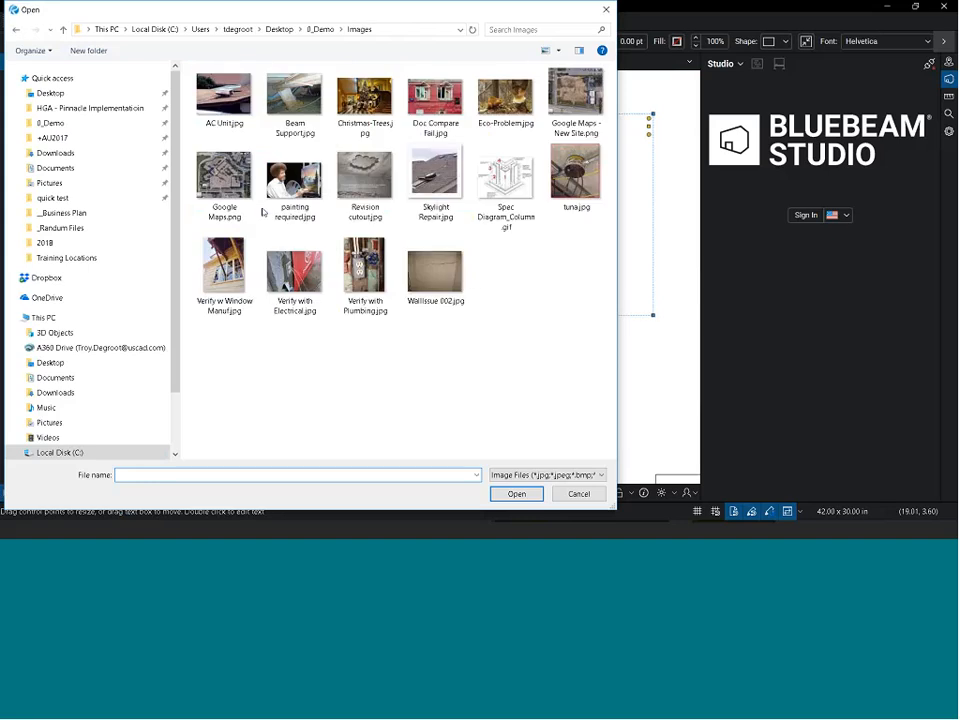
pyautogui.keyDown('ctrl'); pyautogui.click(236, 282); pyautogui.keyUp('ctrl')
pyautogui.keyDown('ctrl'); pyautogui.click(440, 275); pyautogui.keyUp('ctrl')
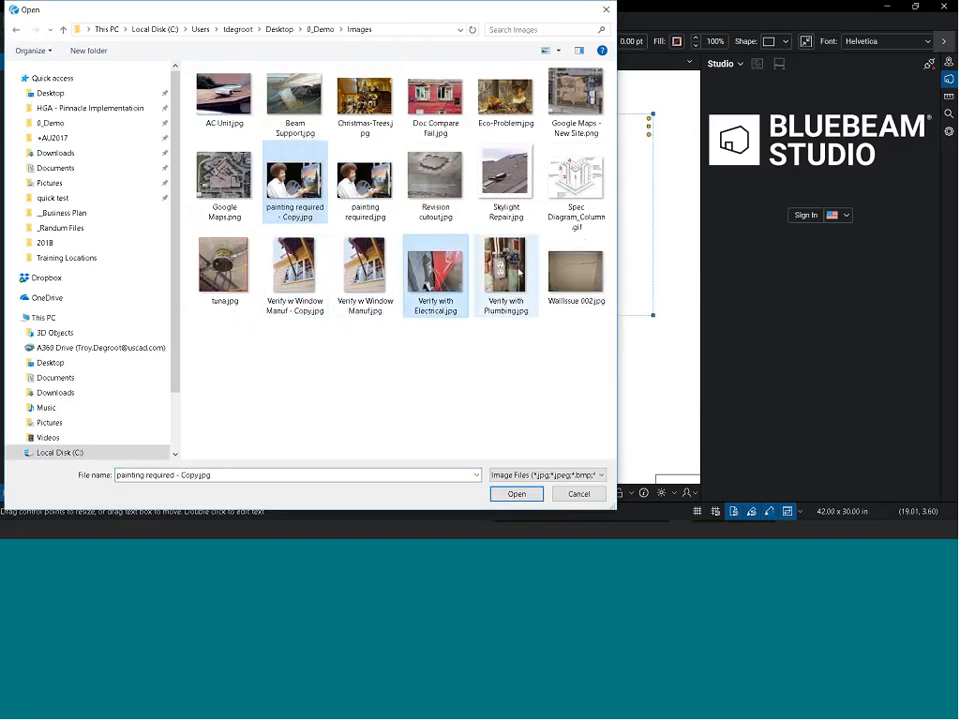
pyautogui.keyDown('ctrl'); pyautogui.click(515, 270); pyautogui.keyUp('ctrl')
pyautogui.click(516, 494)
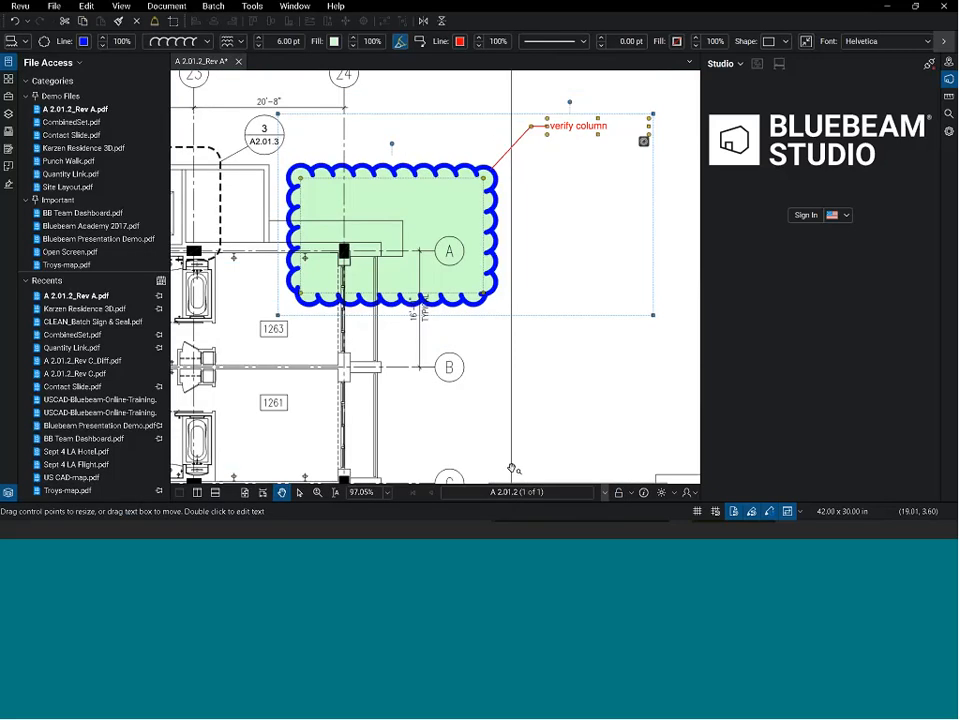
# Step: Browse forward and back through the images captured on the "verify column" markup, and close the image viewer
pyautogui.click(664, 156)
pyautogui.scroll(2, 655, 145)
pyautogui.scroll(-1, 650, 140)
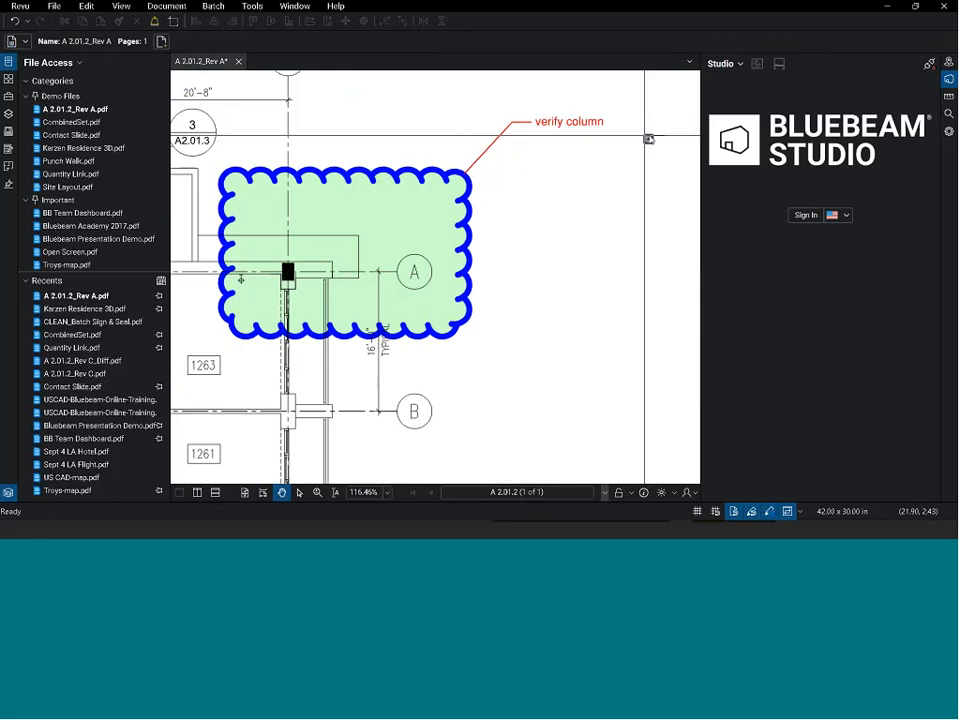
pyautogui.scroll(-2, 648, 140)
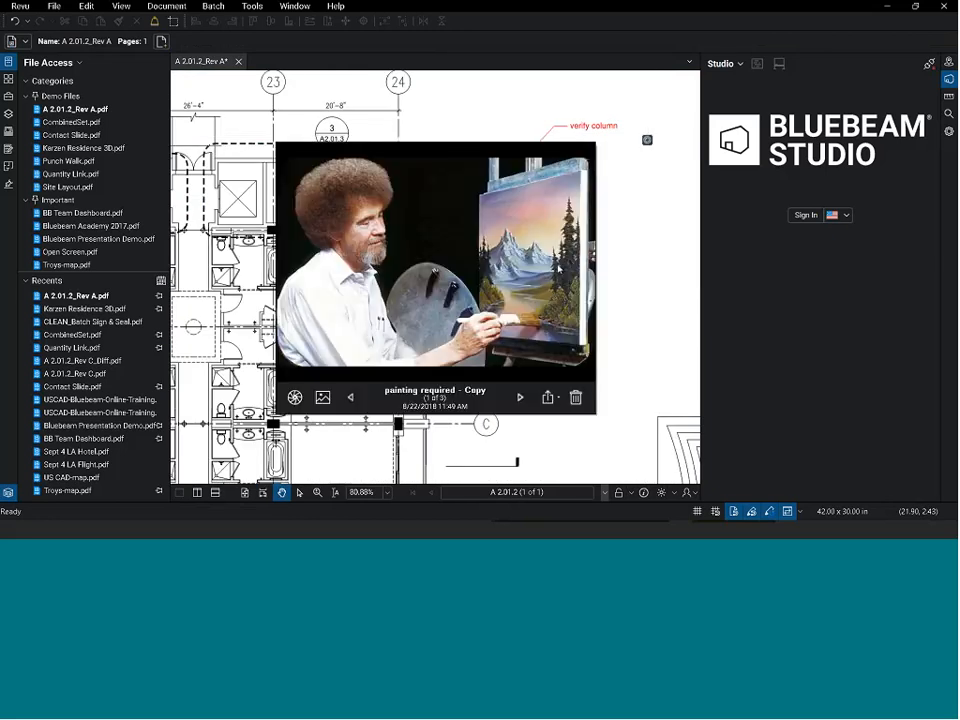
pyautogui.click(520, 398)
pyautogui.click(520, 398)
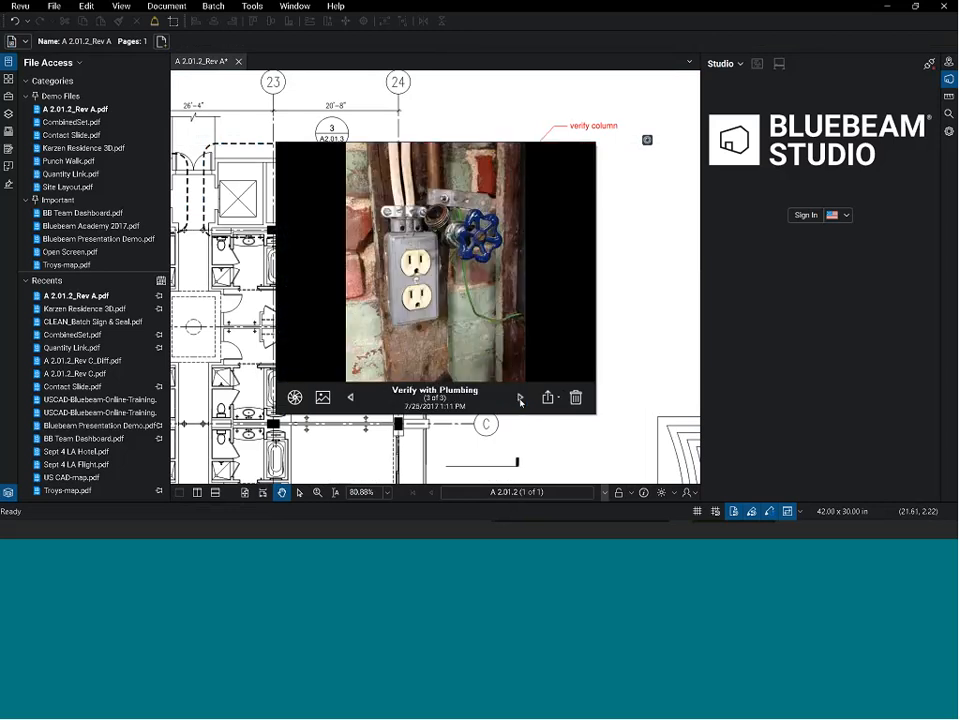
pyautogui.click(350, 397)
pyautogui.click(350, 397)
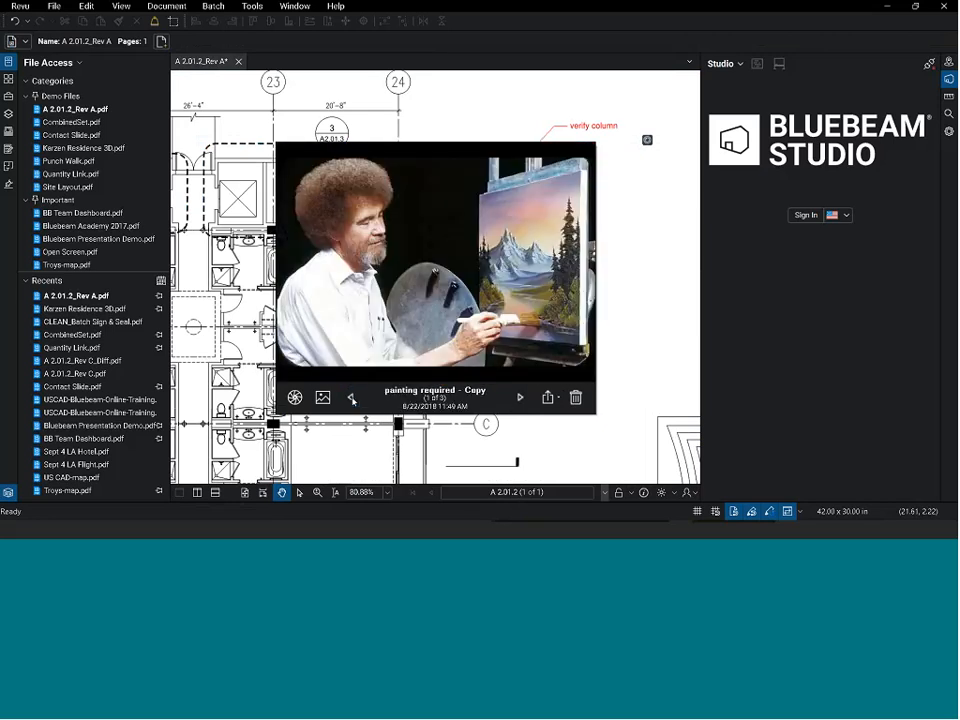
pyautogui.click(630, 209)
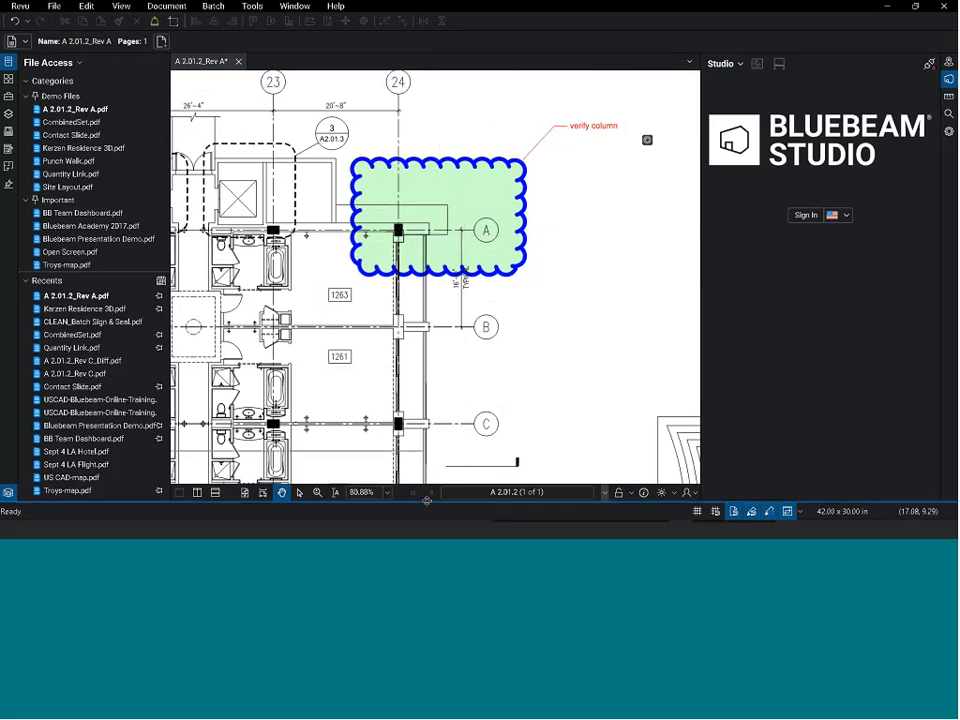
# Step: Close A 2.01.2_Rev A.pdf without saving its changes
pyautogui.moveTo(427, 498); pyautogui.dragTo(437, 433)
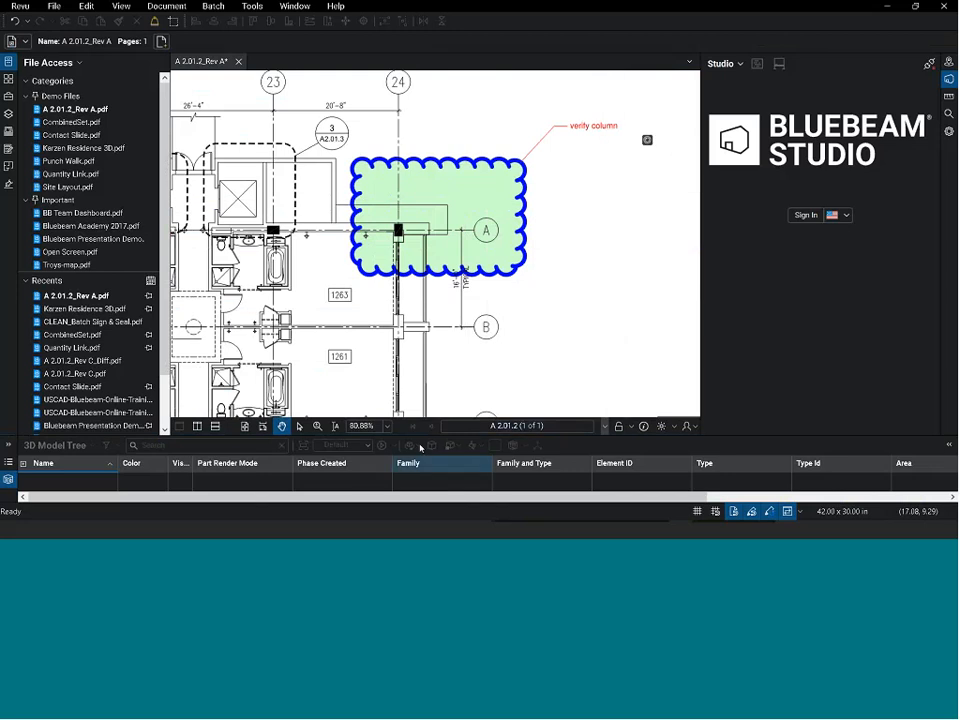
pyautogui.moveTo(419, 435); pyautogui.dragTo(419, 492)
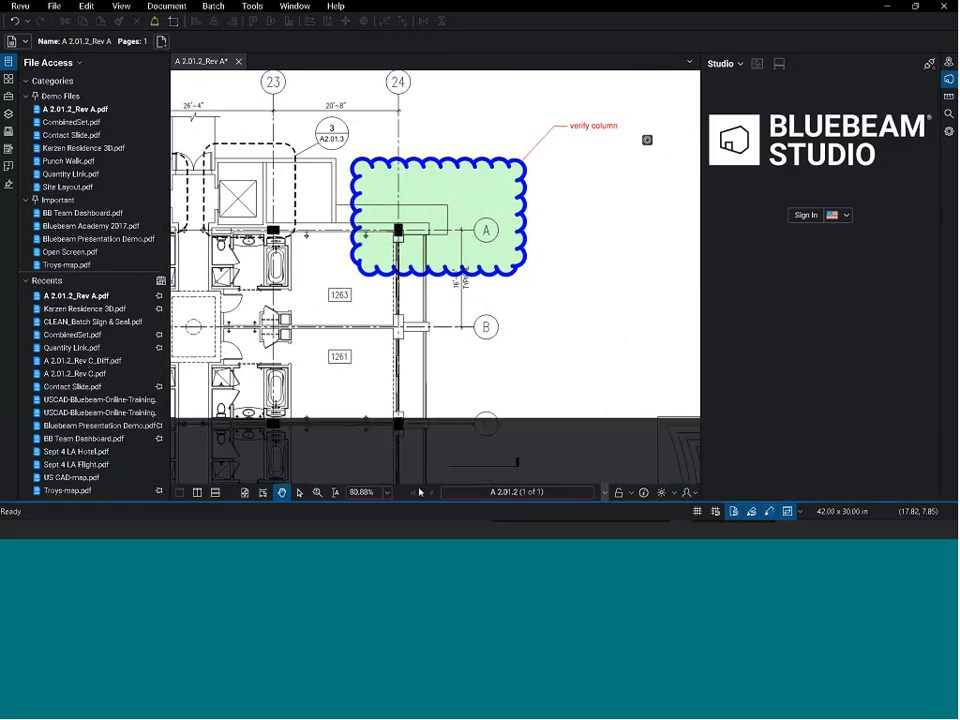
pyautogui.click(238, 61)
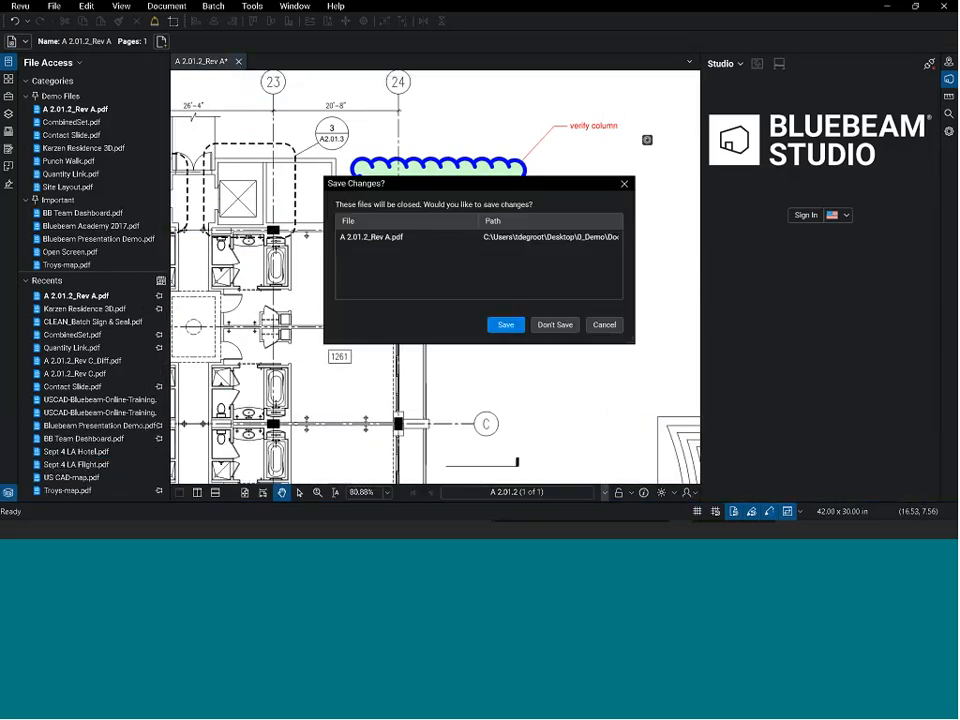
pyautogui.click(555, 325)
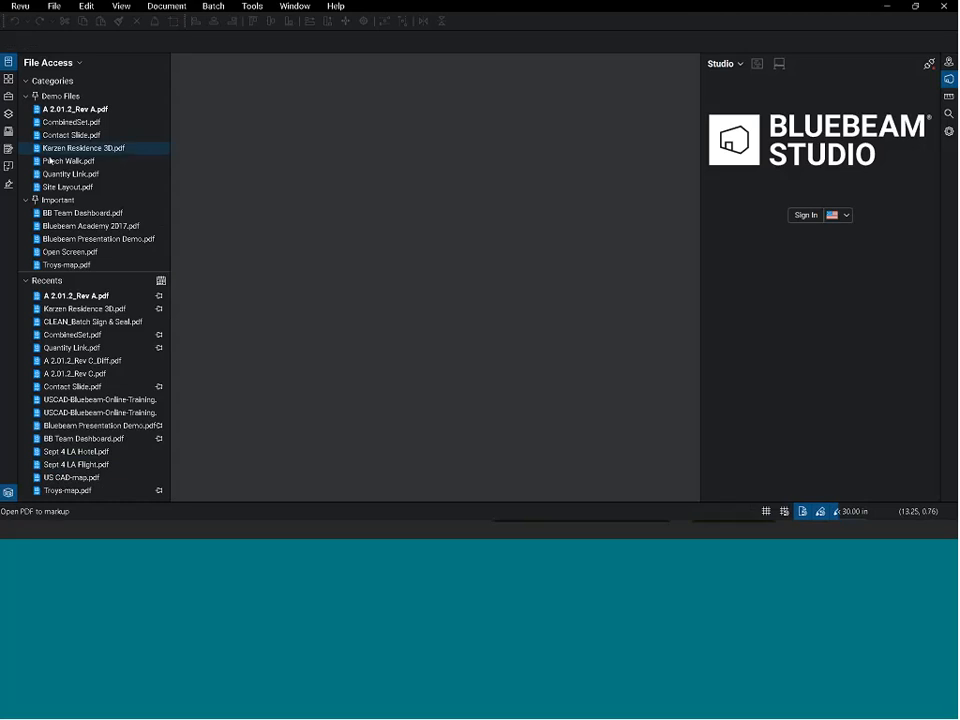
# Step: Open Punch Walk.pdf with the Studio pane collapsed, and inspect the punch symbols along grid line E between rooms 1256 and 1254
pyautogui.click(57, 162)
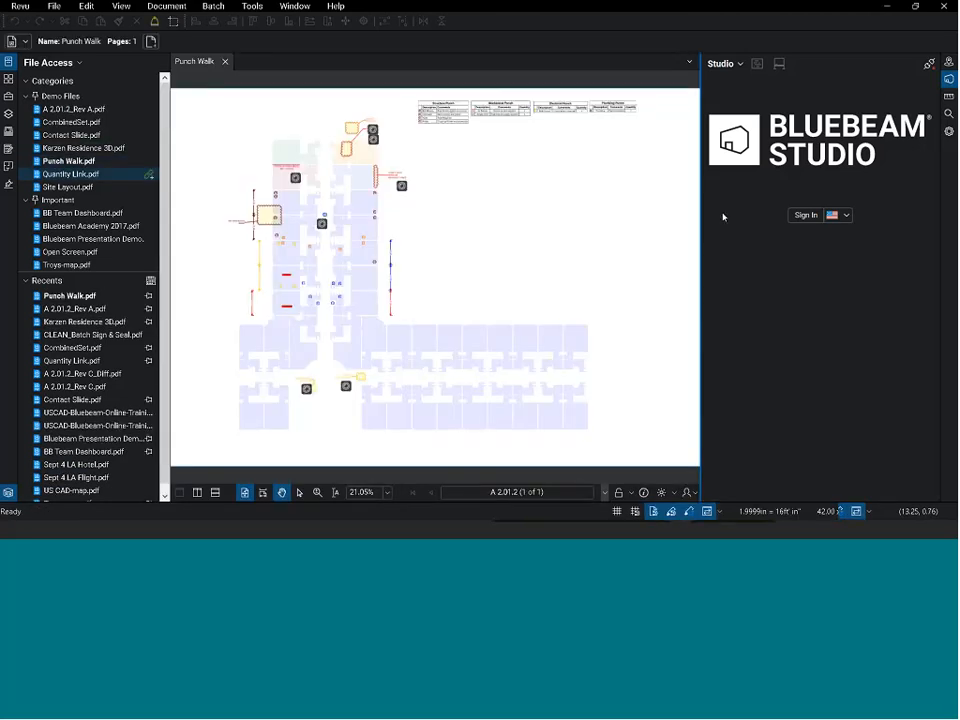
pyautogui.doubleClick(701, 219)
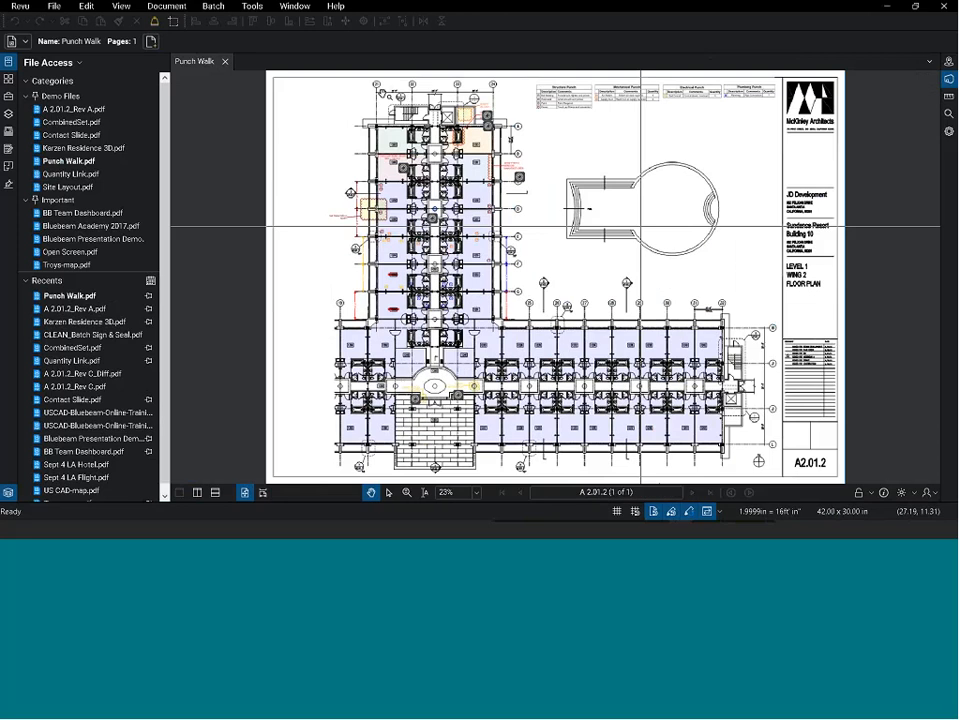
pyautogui.scroll(5, 380, 110)
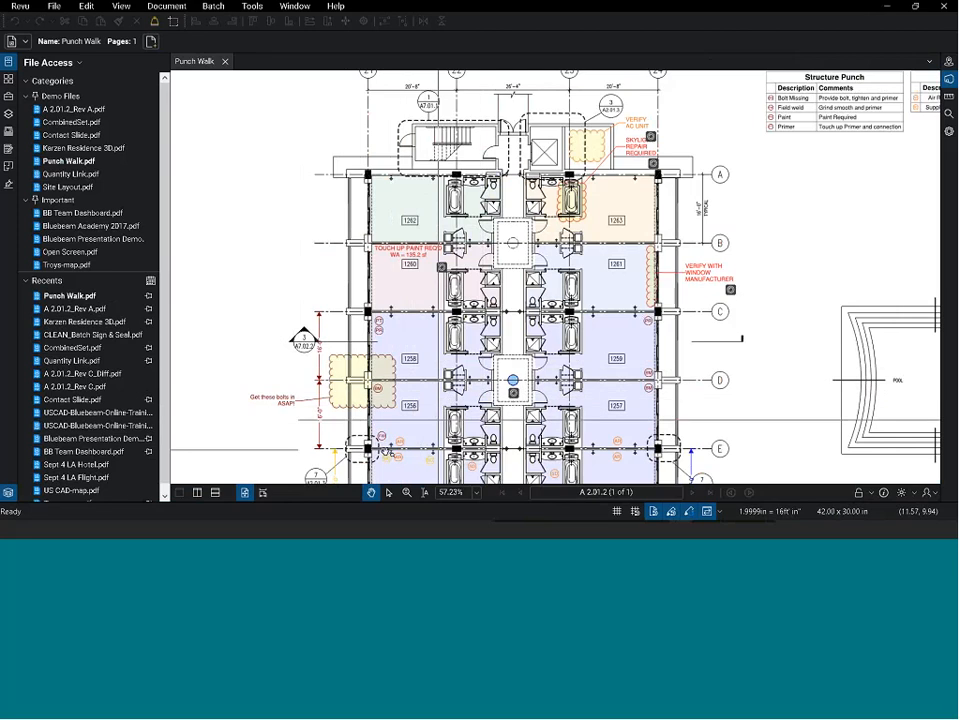
pyautogui.scroll(8, 432, 354)
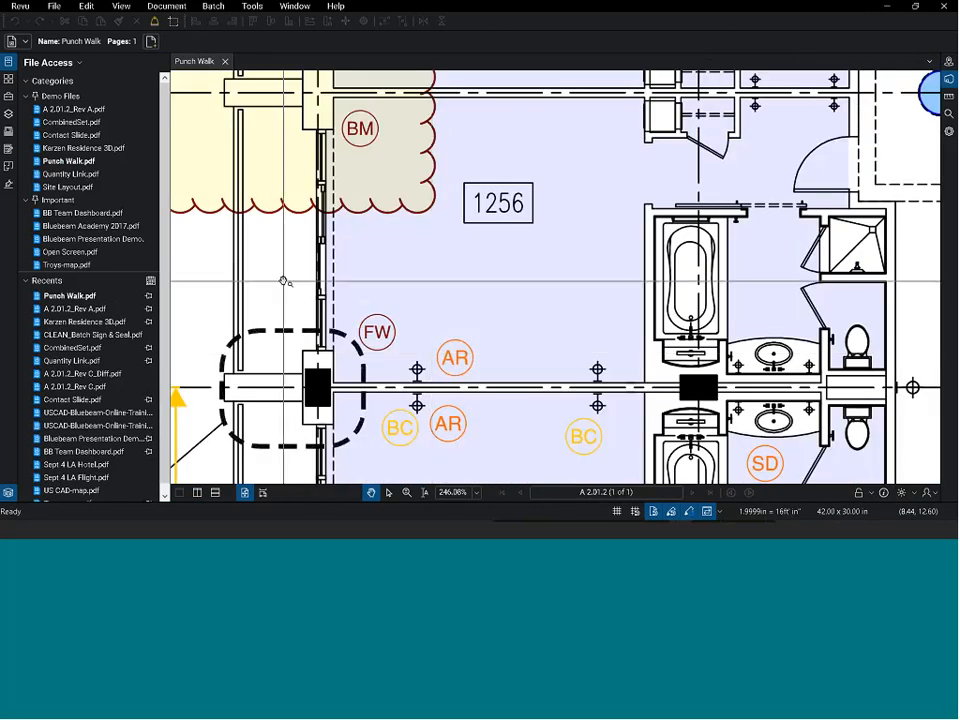
pyautogui.moveTo(450, 436); pyautogui.dragTo(488, 292)
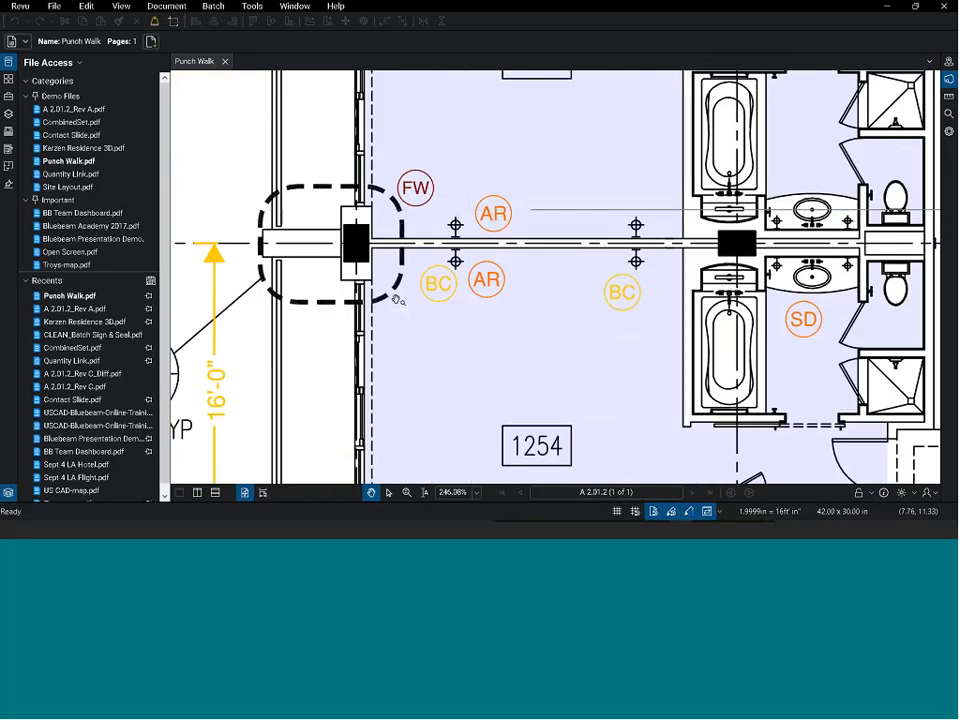
pyautogui.scroll(-4, 325, 352)
pyautogui.scroll(-2, 322, 351)
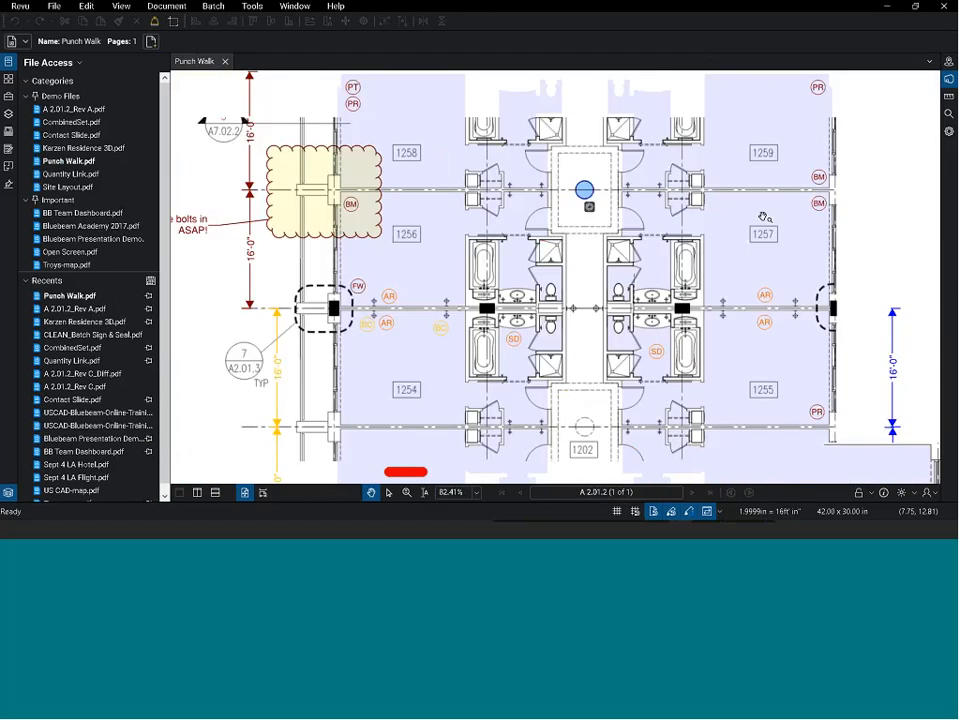
# Step: Examine the Structure, Mechanical, Electrical and Plumbing Punch legends on the sheet, and return to the full floor plan
pyautogui.moveTo(764, 217); pyautogui.dragTo(500, 440)
pyautogui.moveTo(773, 95)
pyautogui.mouseDown()
pyautogui.moveTo(467, 350)
pyautogui.moveTo(334, 338)
pyautogui.mouseUp()
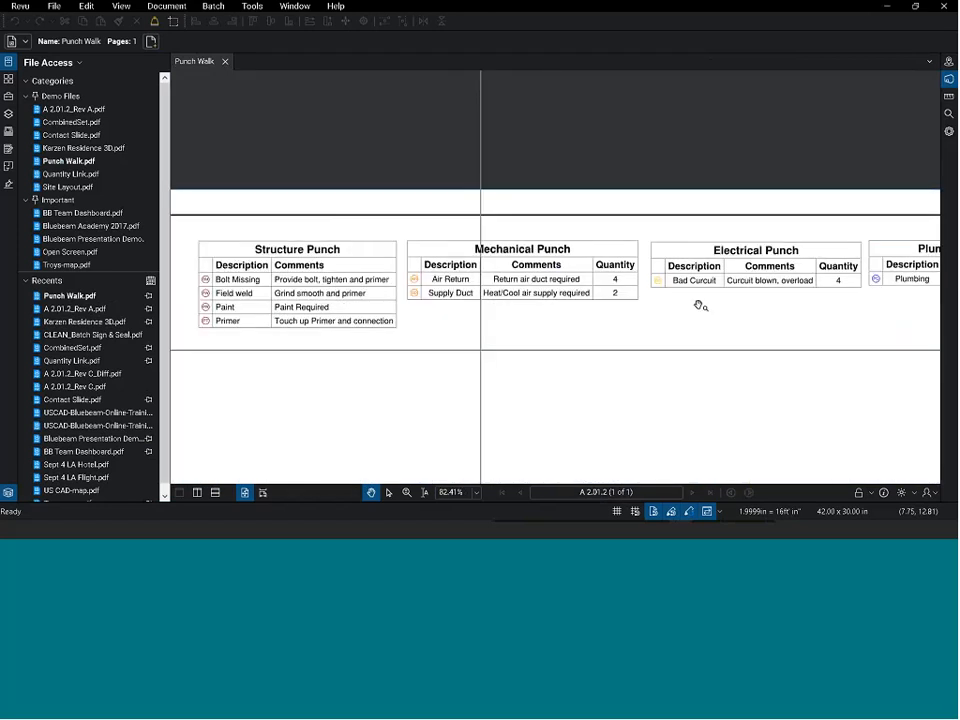
pyautogui.scroll(1, 777, 304)
pyautogui.scroll(1, 777, 304)
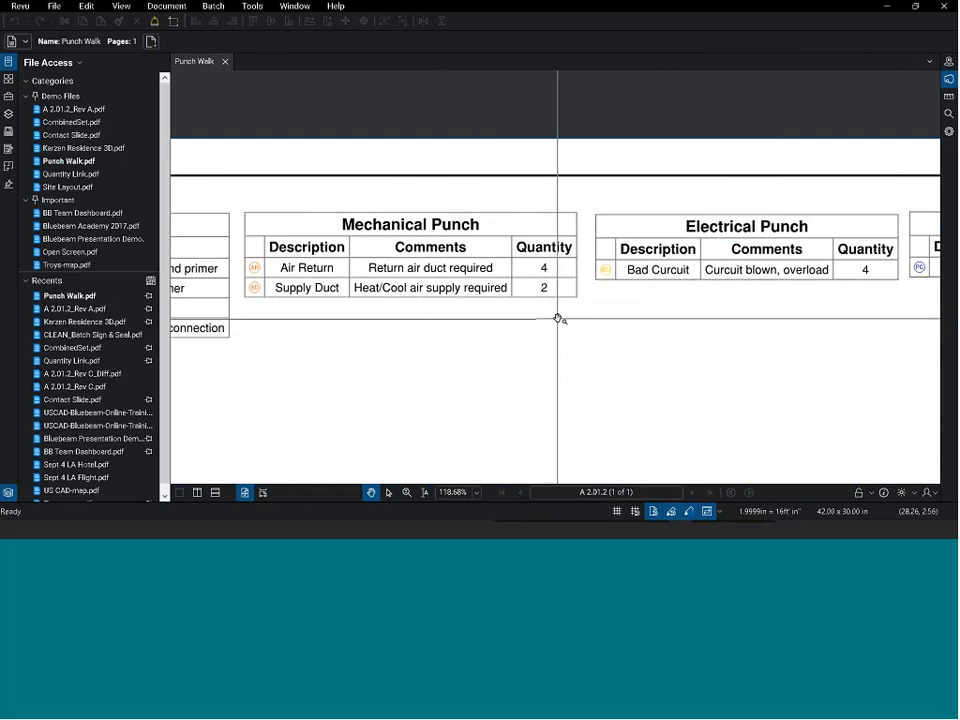
pyautogui.scroll(-5, 638, 315)
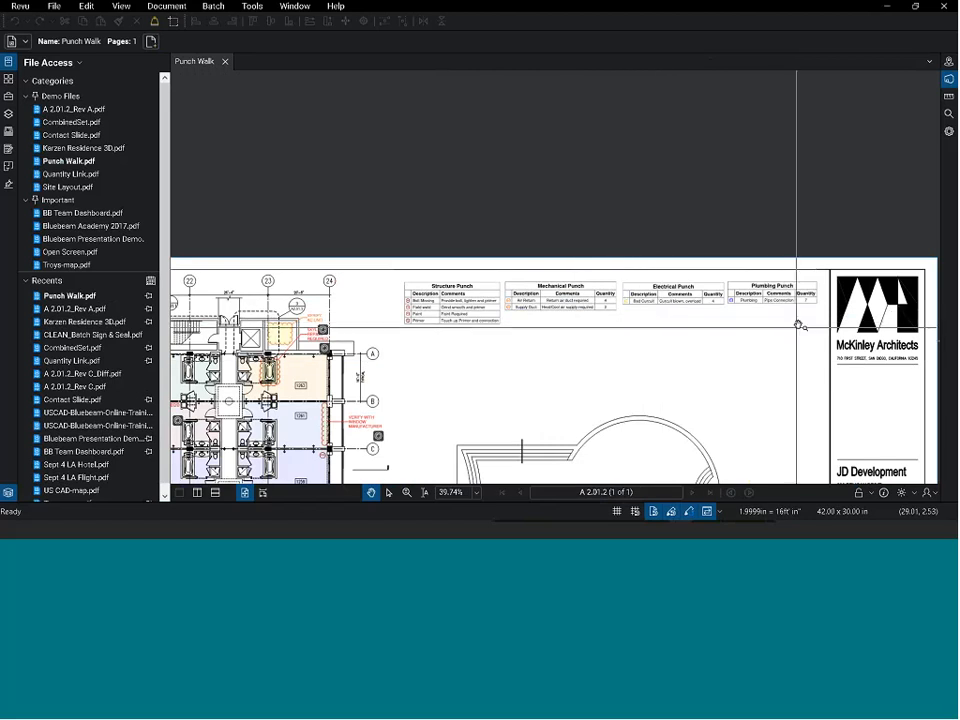
pyautogui.scroll(3, 410, 358)
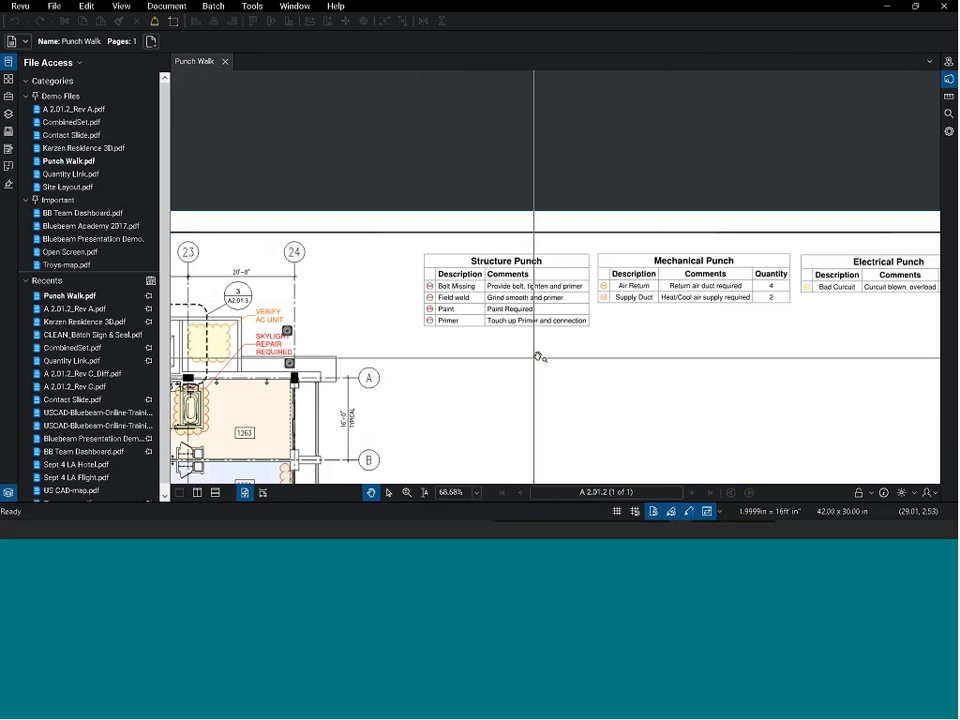
pyautogui.scroll(-3, 551, 355)
pyautogui.scroll(-2, 551, 355)
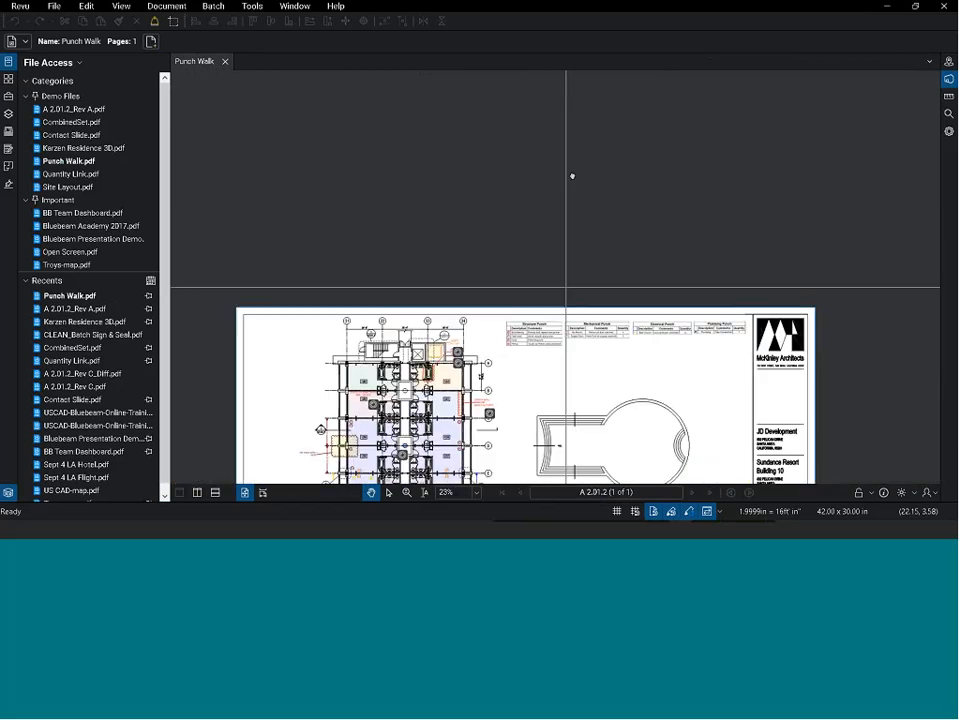
pyautogui.moveTo(553, 374); pyautogui.dragTo(570, 139)
# Step: Apply the Structural layer configuration to the punch walk sheet and check the structural items on the plan
pyautogui.click(10, 115)
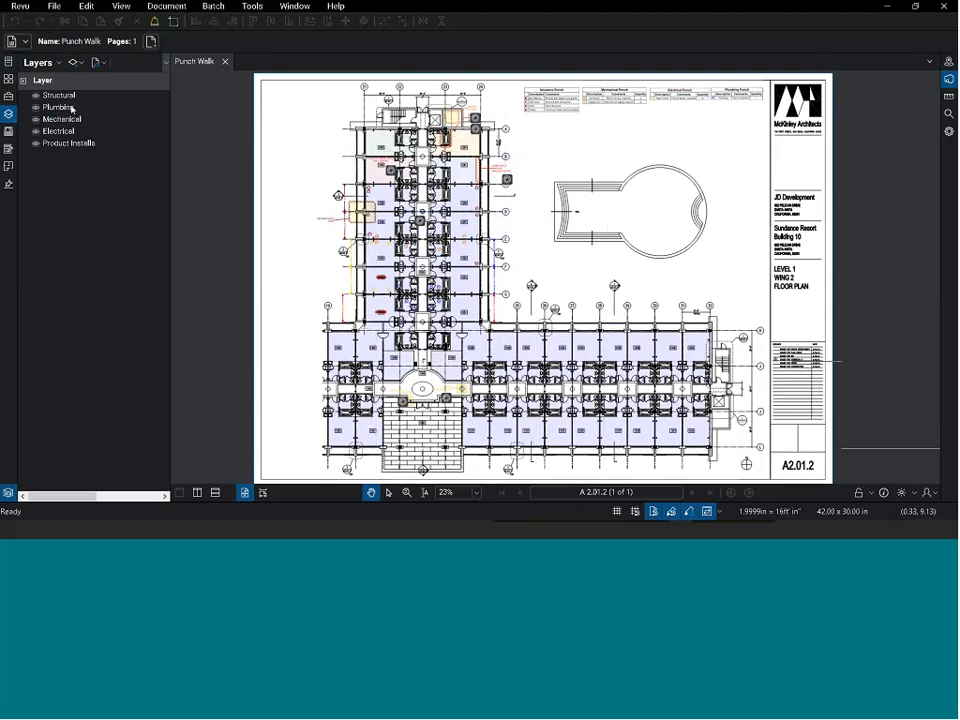
pyautogui.moveTo(170, 99)
pyautogui.mouseDown()
pyautogui.moveTo(169, 66)
pyautogui.moveTo(250, 66)
pyautogui.mouseUp()
pyautogui.click(140, 62)
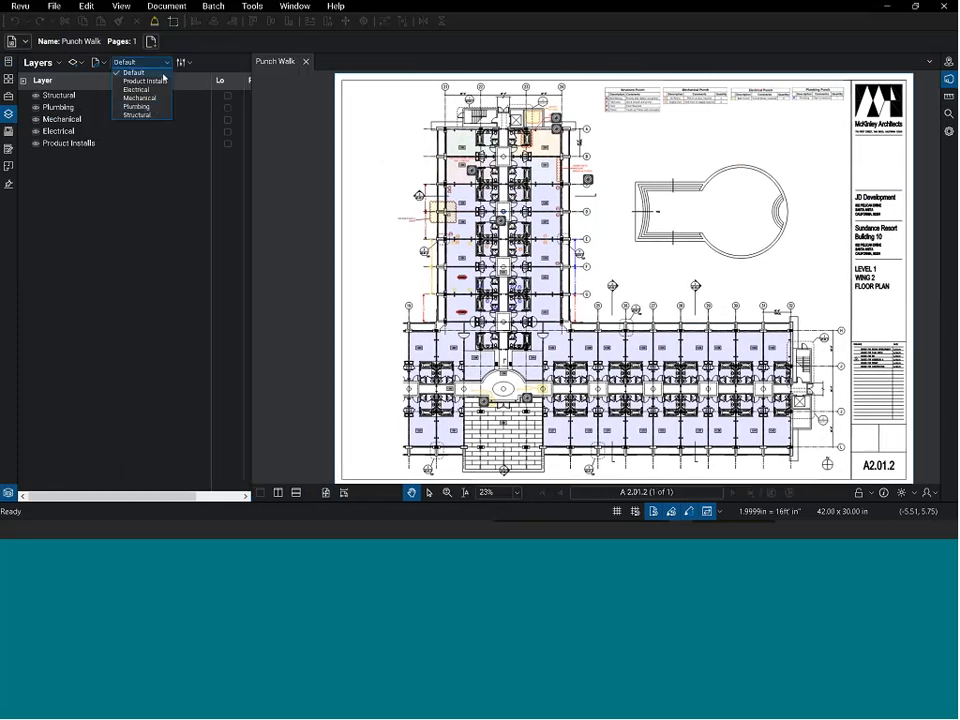
pyautogui.click(151, 116)
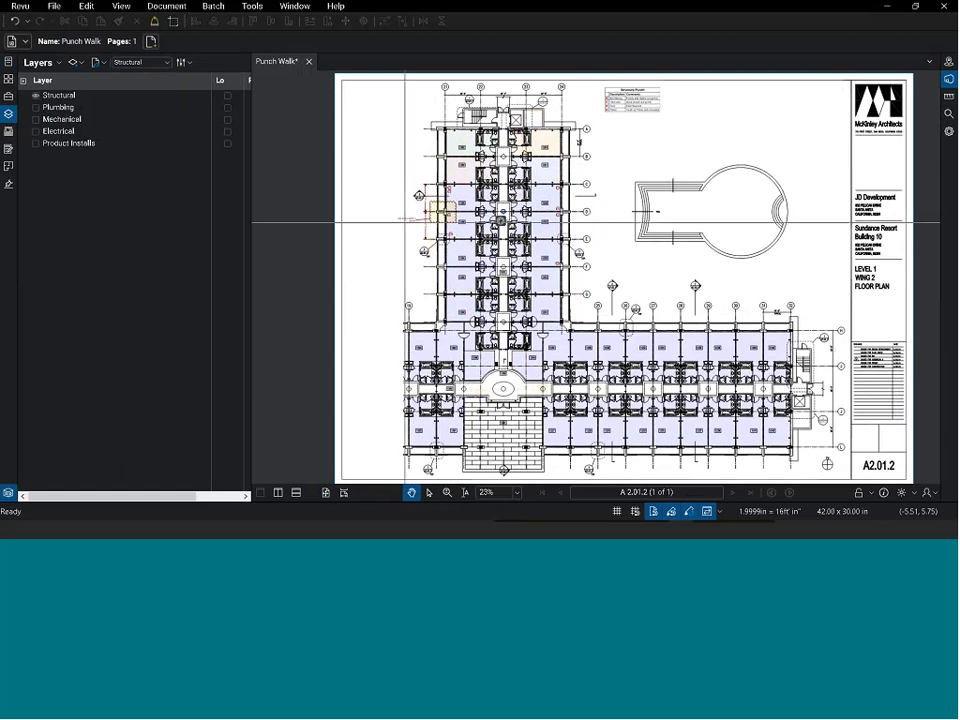
pyautogui.scroll(3, 480, 220)
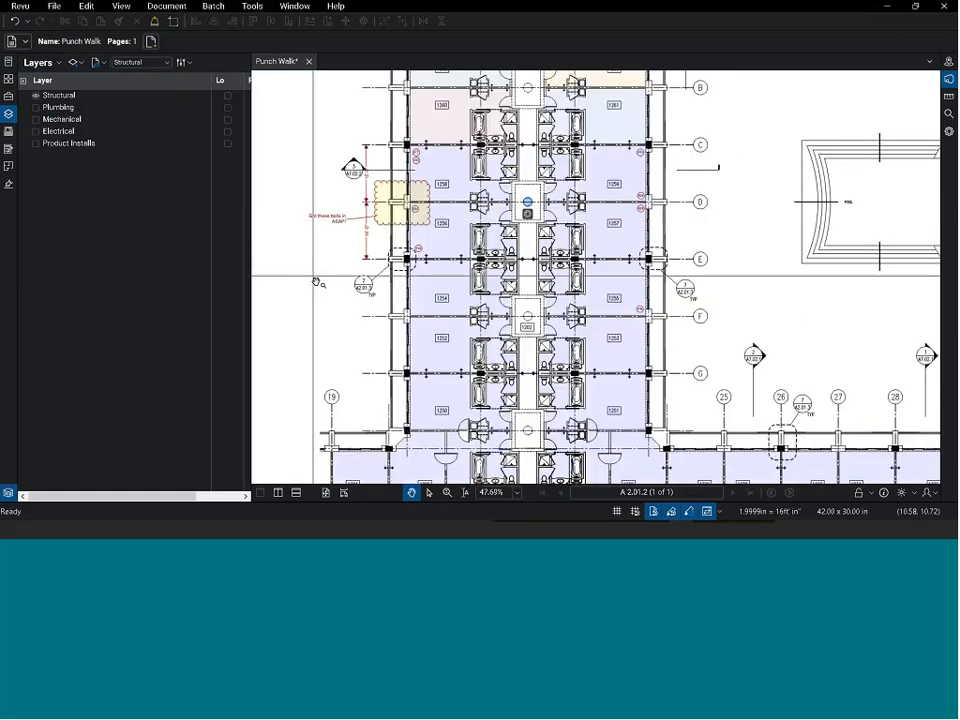
# Step: Collapse the layer list and show the Markups List enlarged below the drawing
pyautogui.doubleClick(253, 343)
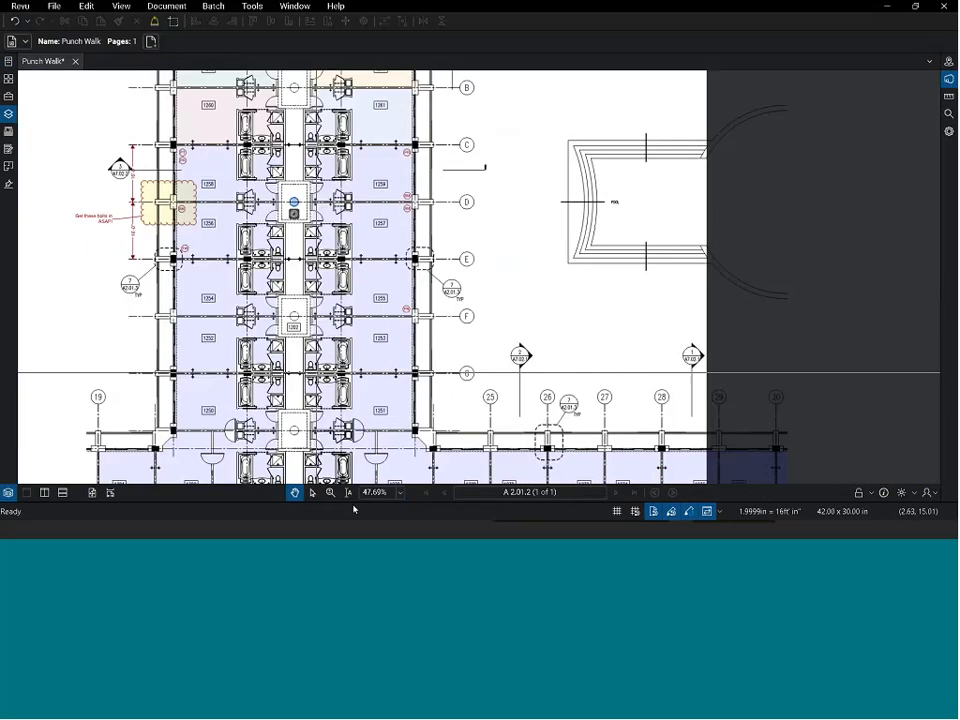
pyautogui.doubleClick(354, 503)
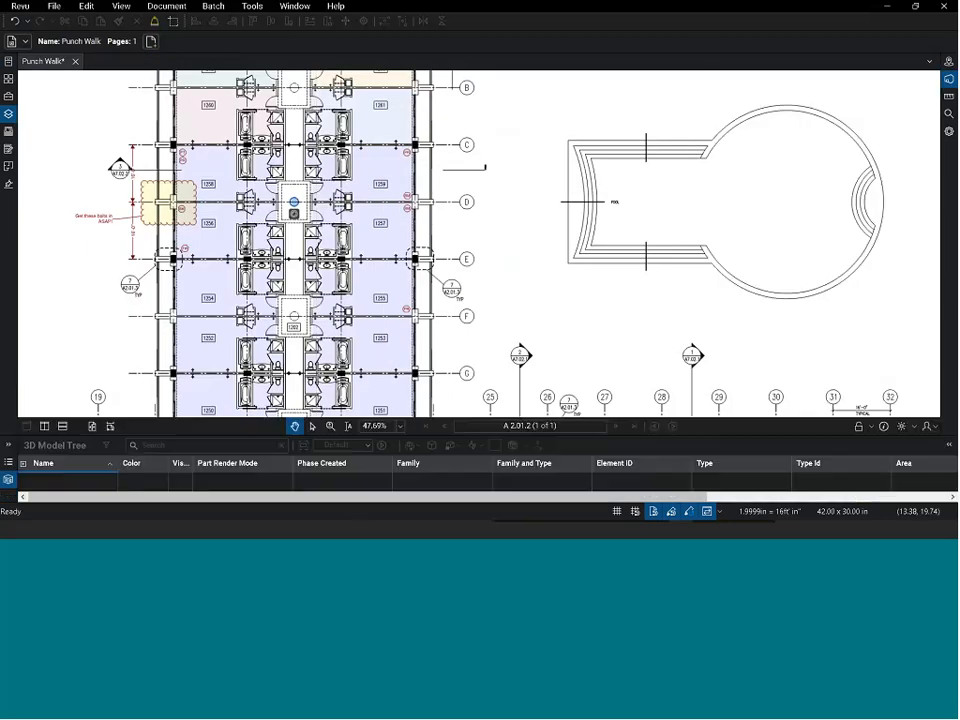
pyautogui.moveTo(411, 436); pyautogui.dragTo(411, 298)
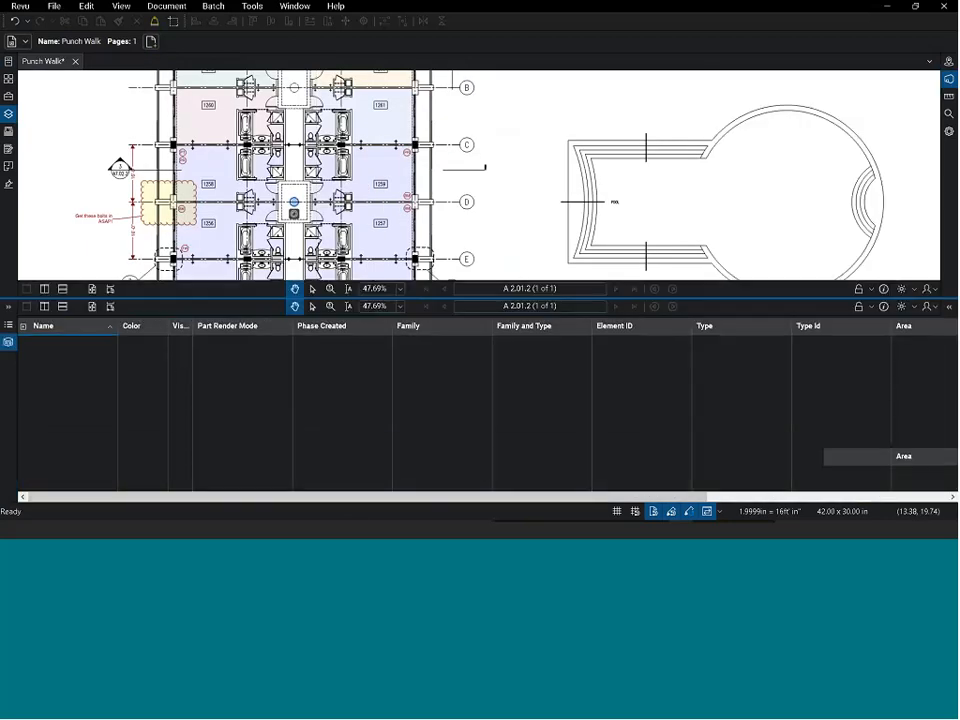
pyautogui.click(8, 325)
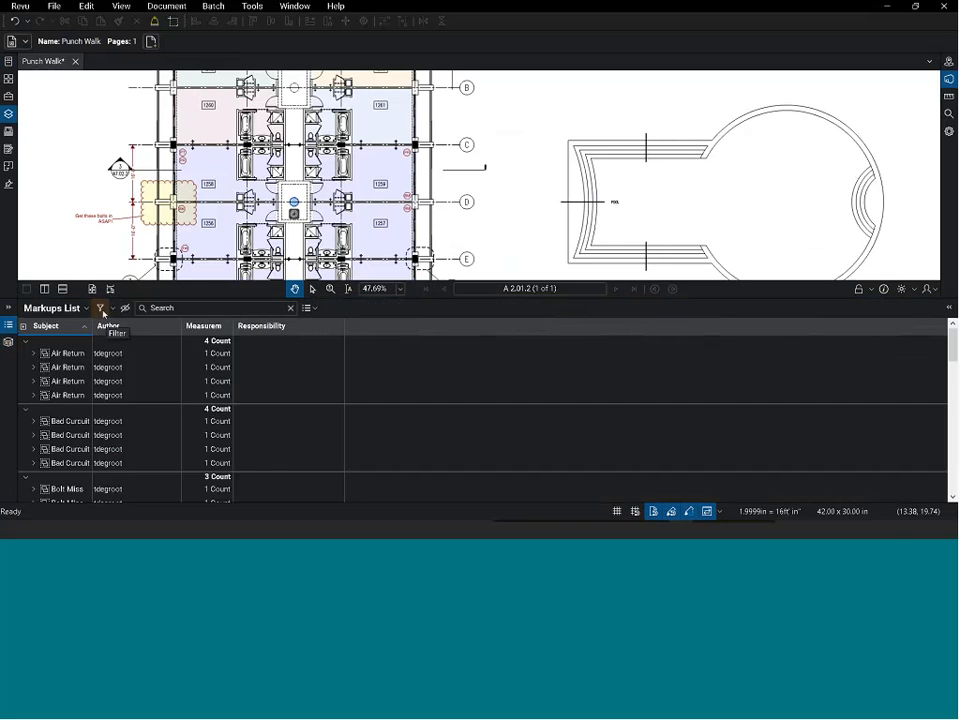
# Step: Enable column filters in the Markups List, and add the Layer column wide enough to read its layer names
pyautogui.click(100, 308)
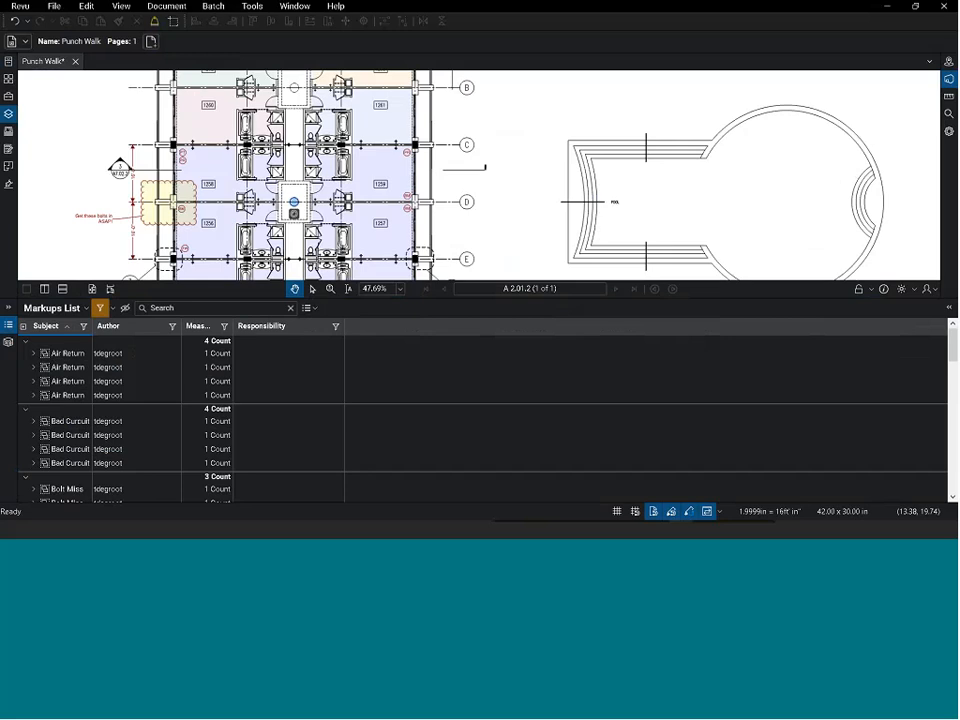
pyautogui.click(68, 310)
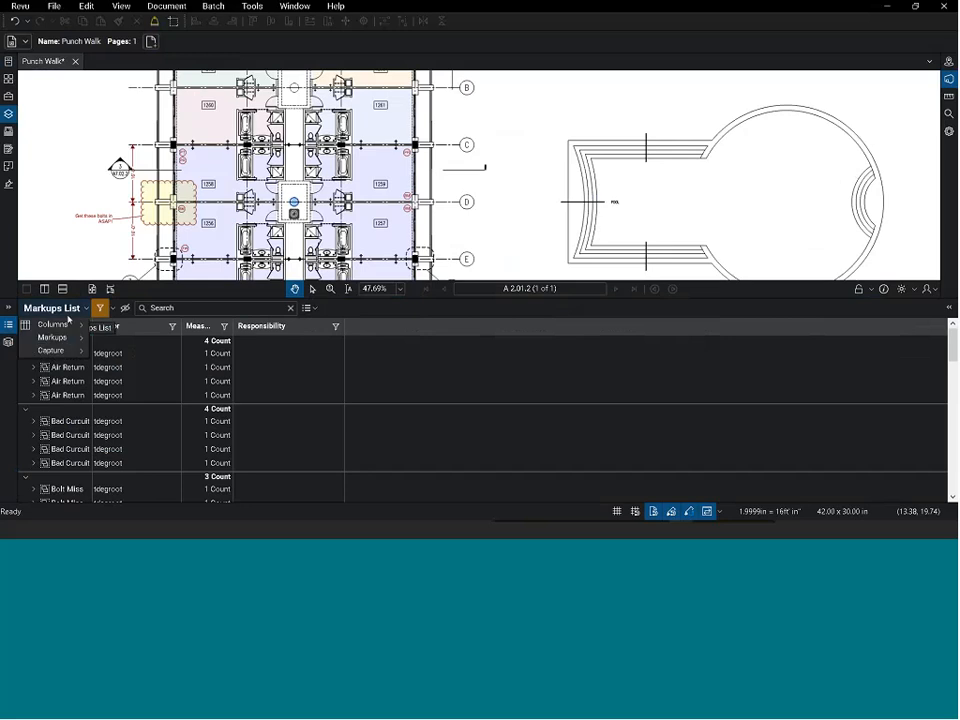
pyautogui.moveTo(66, 331)
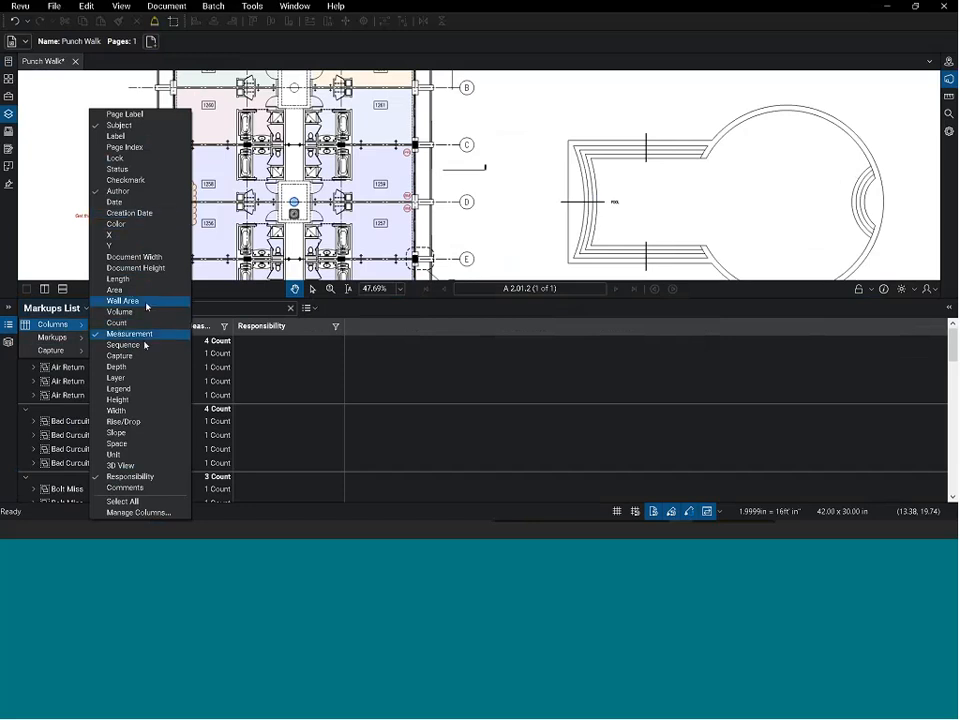
pyautogui.click(148, 378)
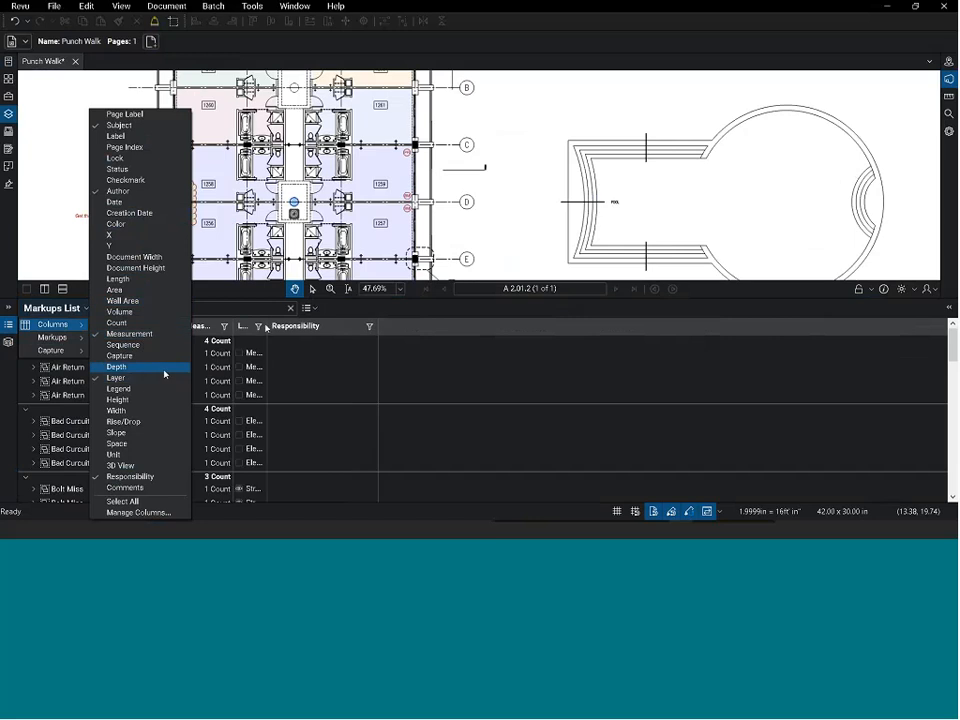
pyautogui.moveTo(267, 328); pyautogui.dragTo(318, 333)
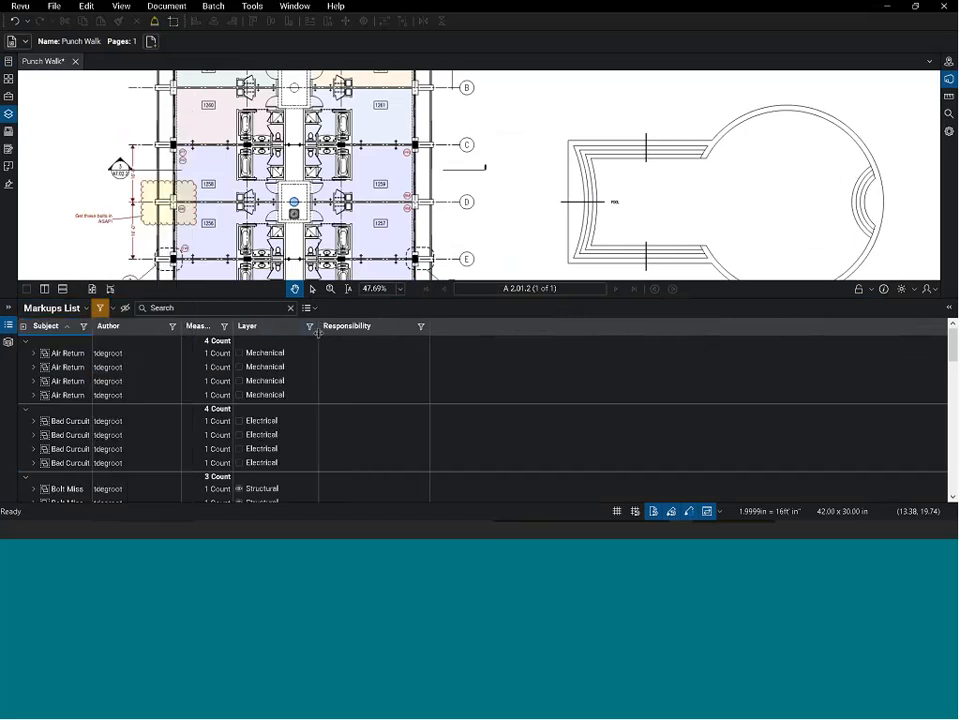
# Step: Filter the Markups List by the Structural layer and review the filtered markups
pyautogui.click(309, 326)
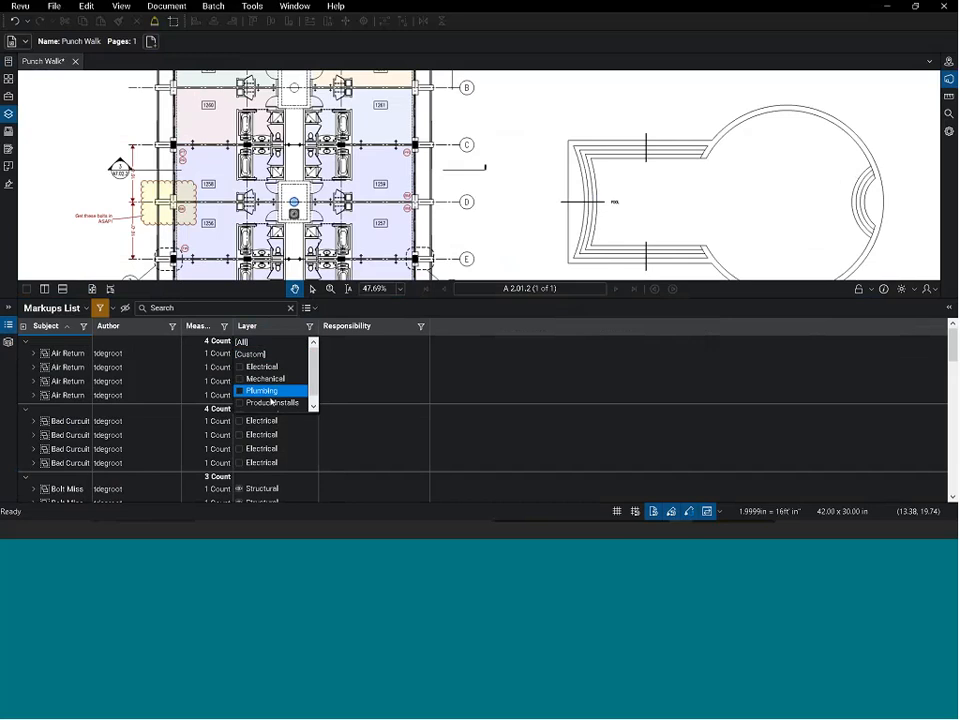
pyautogui.scroll(-1, 285, 405)
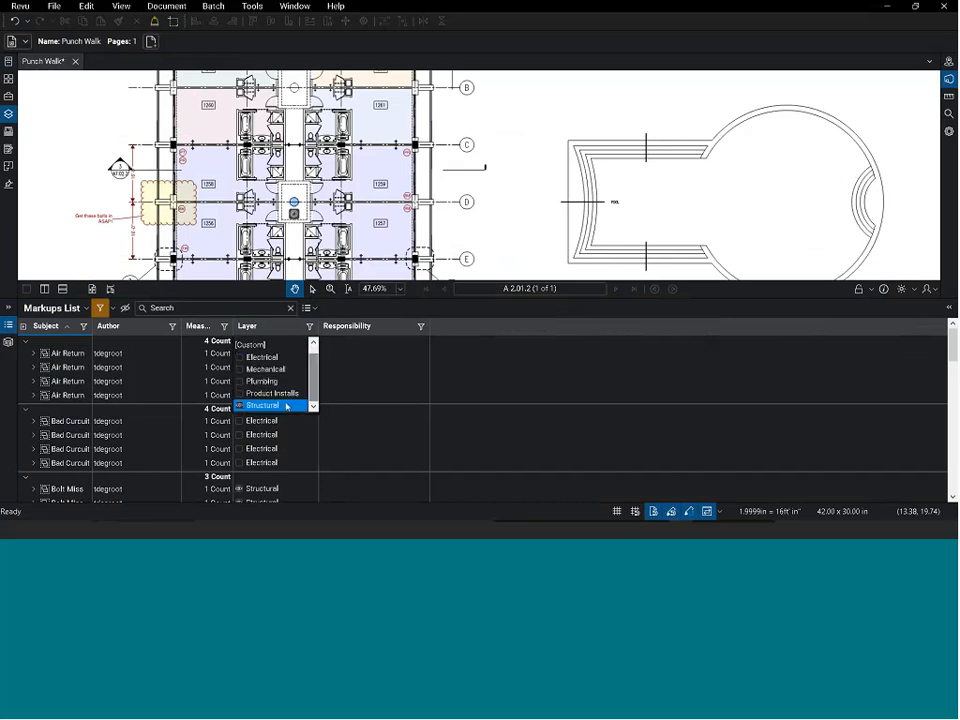
pyautogui.click(285, 405)
pyautogui.scroll(-3, 279, 396)
pyautogui.scroll(3, 279, 396)
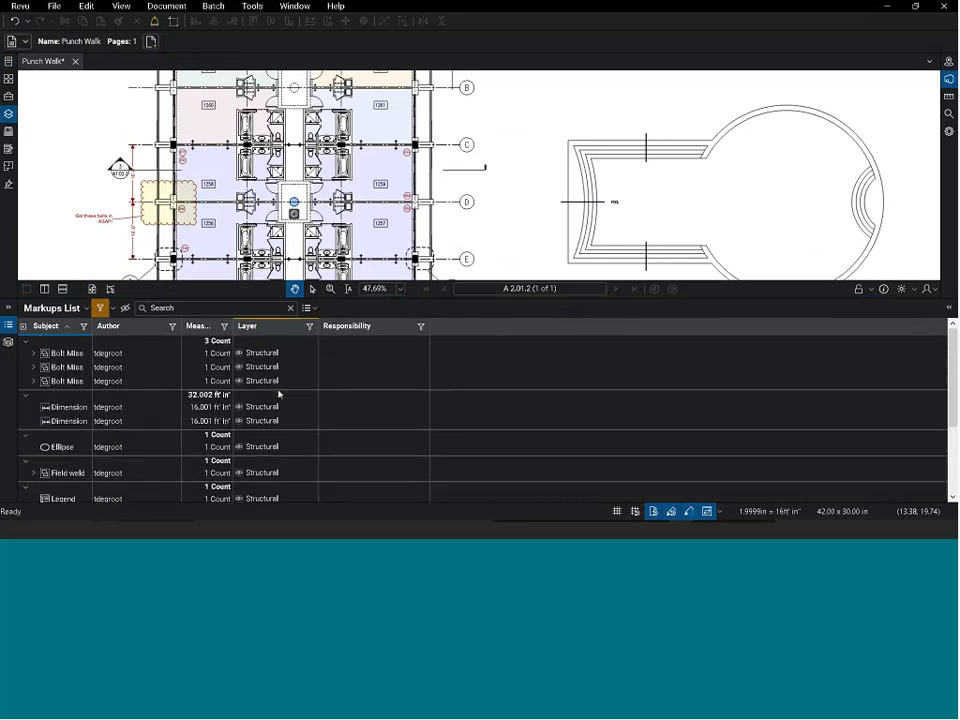
# Step: Create a PDF summary of the filtered markups, appended and hyperlinked to the current PDF
pyautogui.click(311, 309)
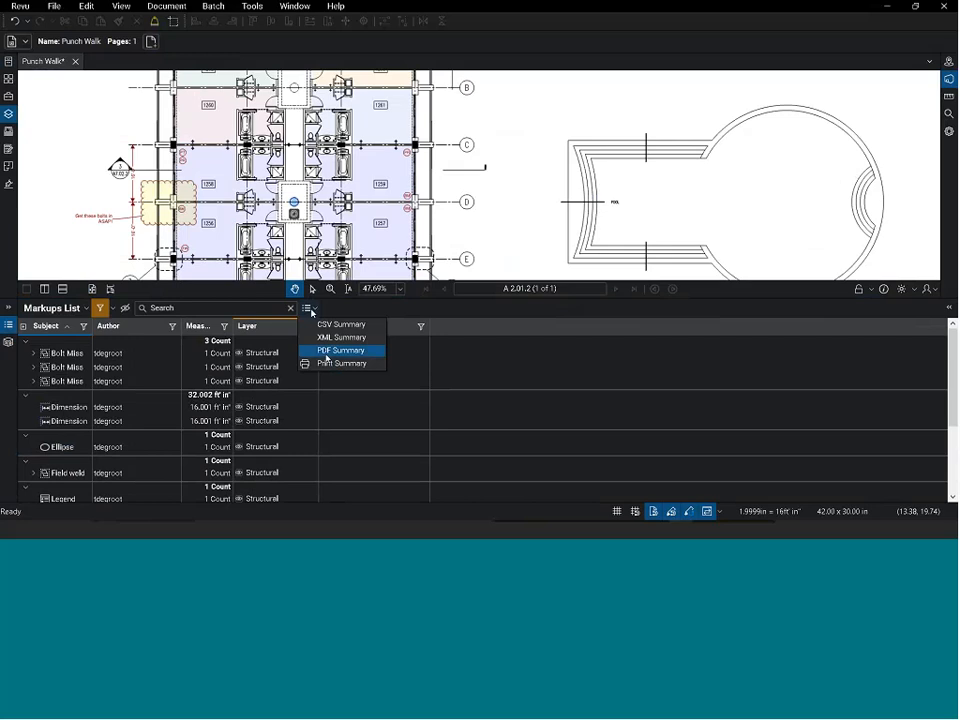
pyautogui.click(326, 352)
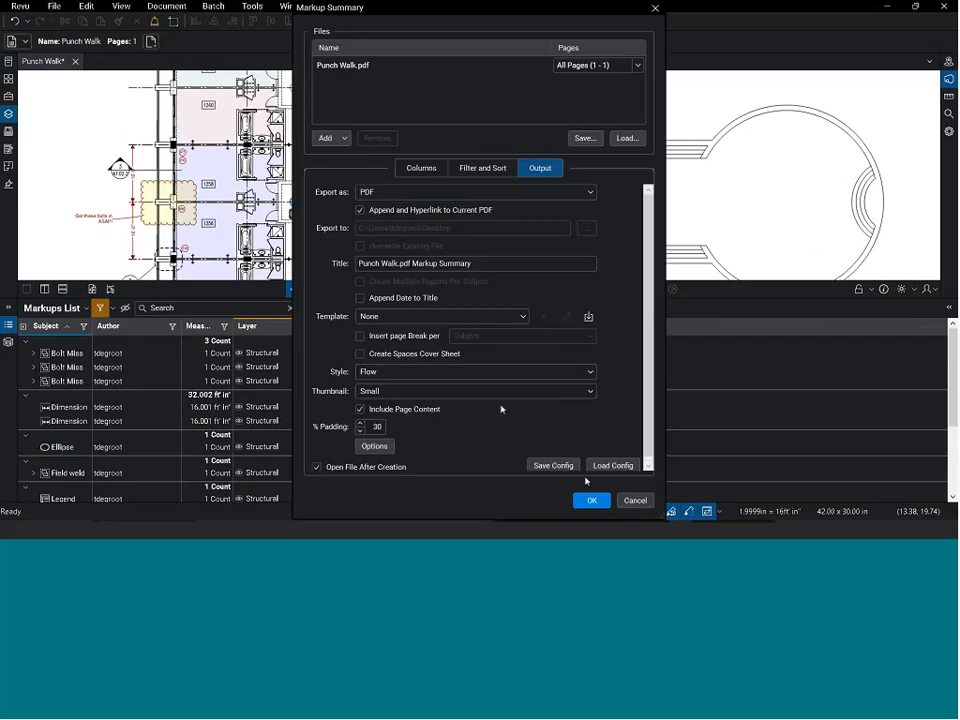
pyautogui.click(590, 500)
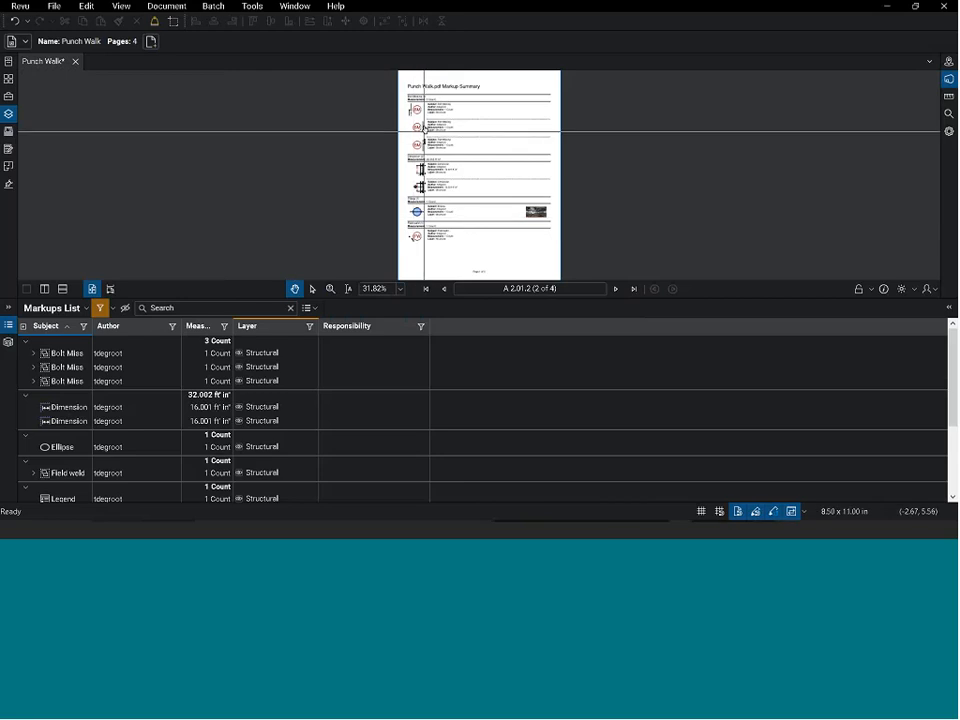
# Step: Examine the Bolt Missing entries in the summary, and follow the second entry's link to its location on the plan
pyautogui.scroll(6, 423, 172)
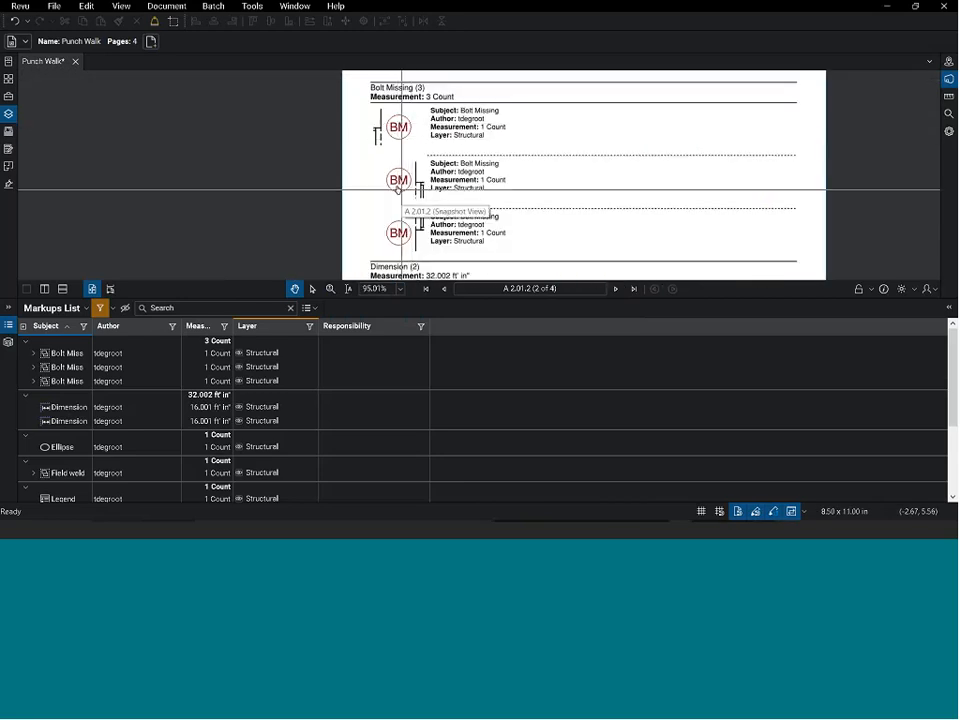
pyautogui.scroll(1, 403, 188)
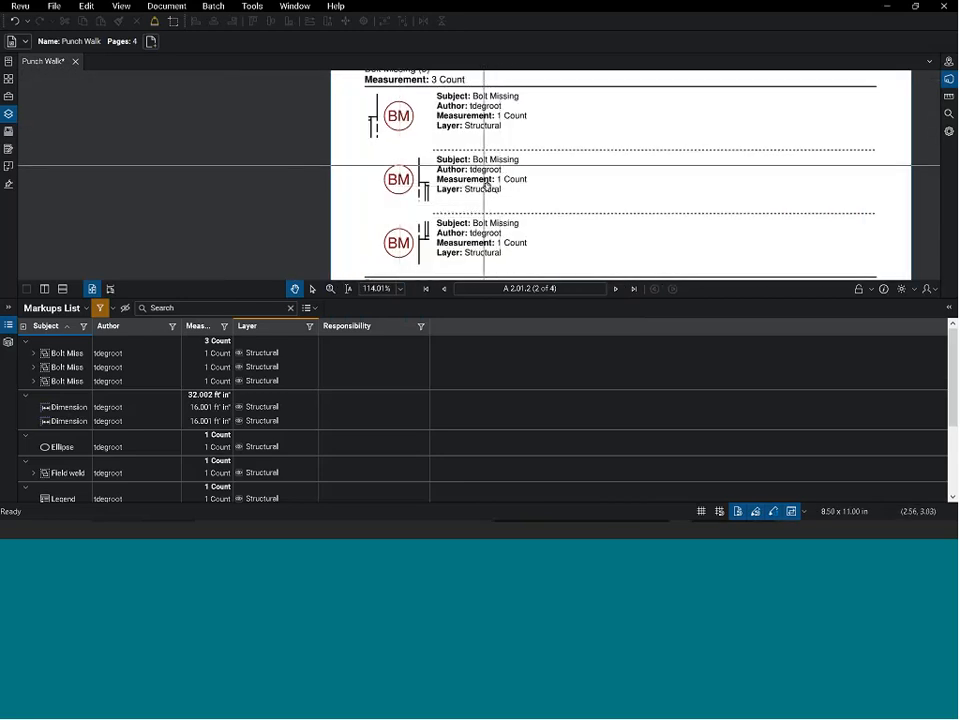
pyautogui.click(398, 182)
pyautogui.scroll(-4, 505, 183)
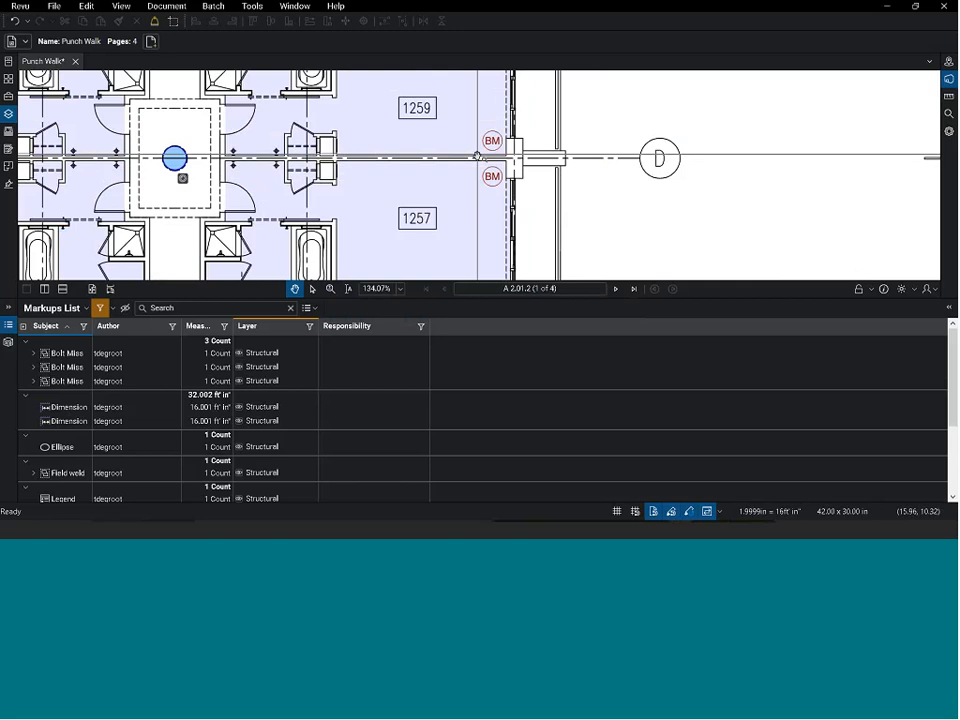
# Step: Hide the Markups List and view the plan around grid lines C to G
pyautogui.click(425, 299)
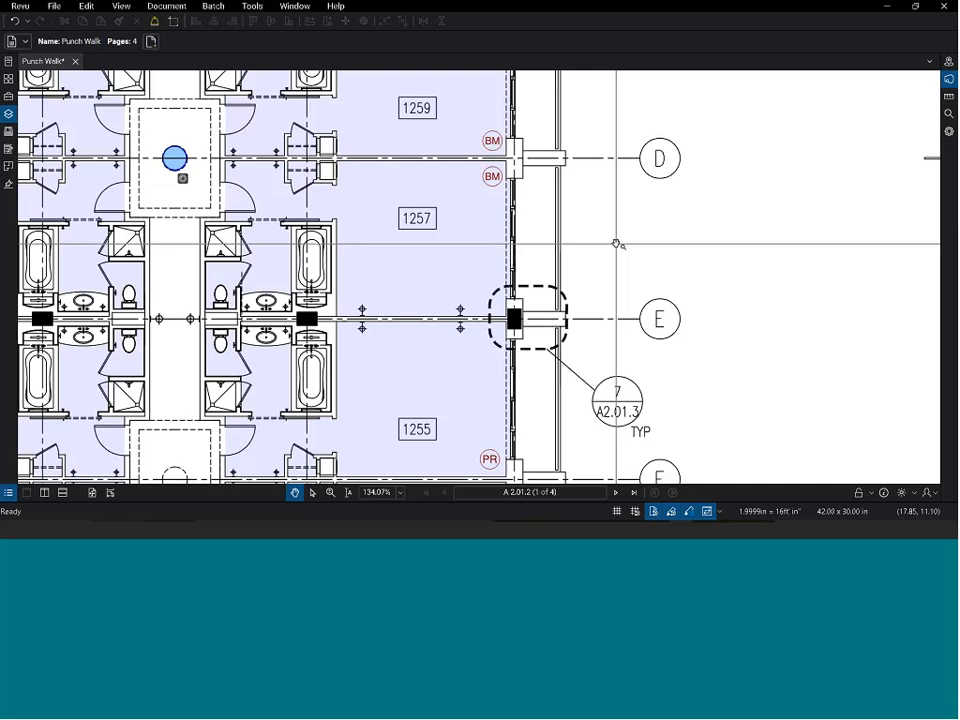
pyautogui.scroll(-1, 616, 244)
pyautogui.scroll(-2, 616, 244)
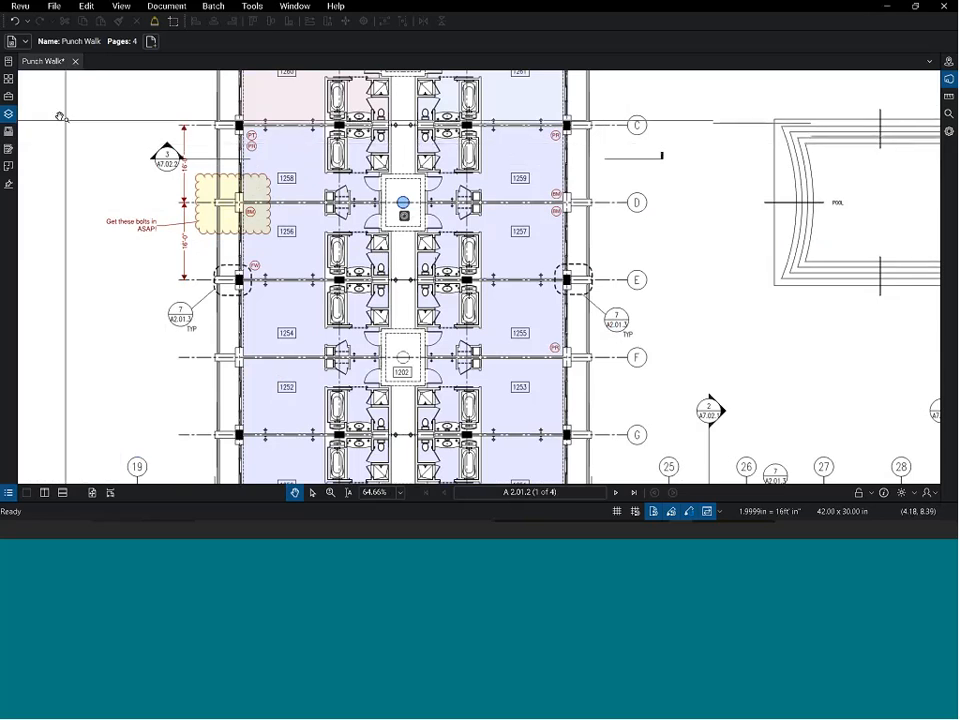
# Step: Show the Sets panel and look over the available batch commands, including Slip Sheet
pyautogui.click(8, 131)
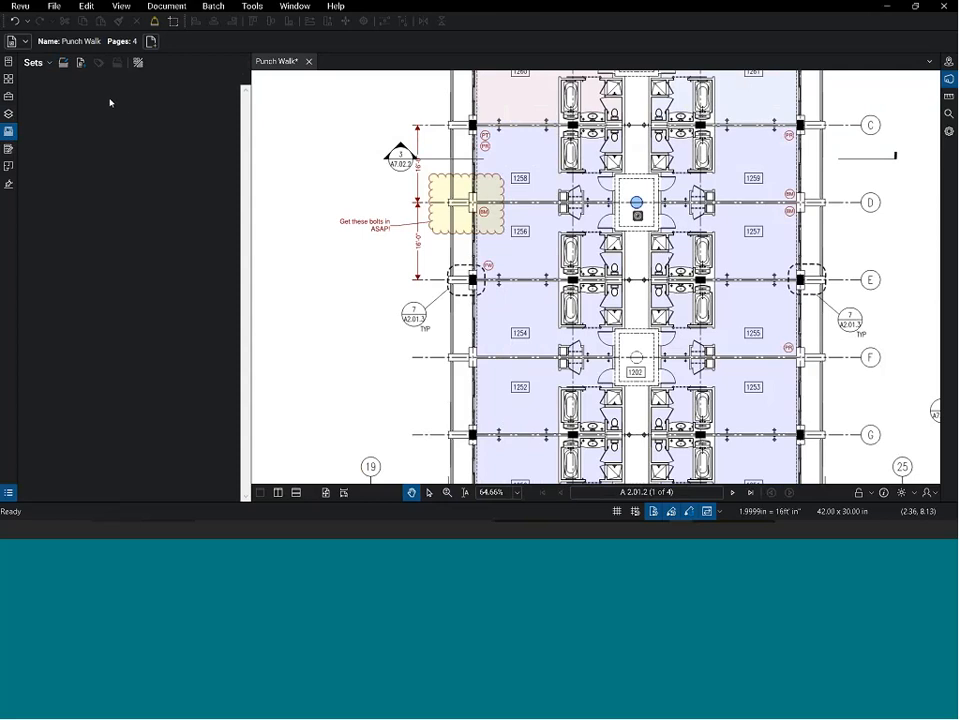
pyautogui.click(216, 6)
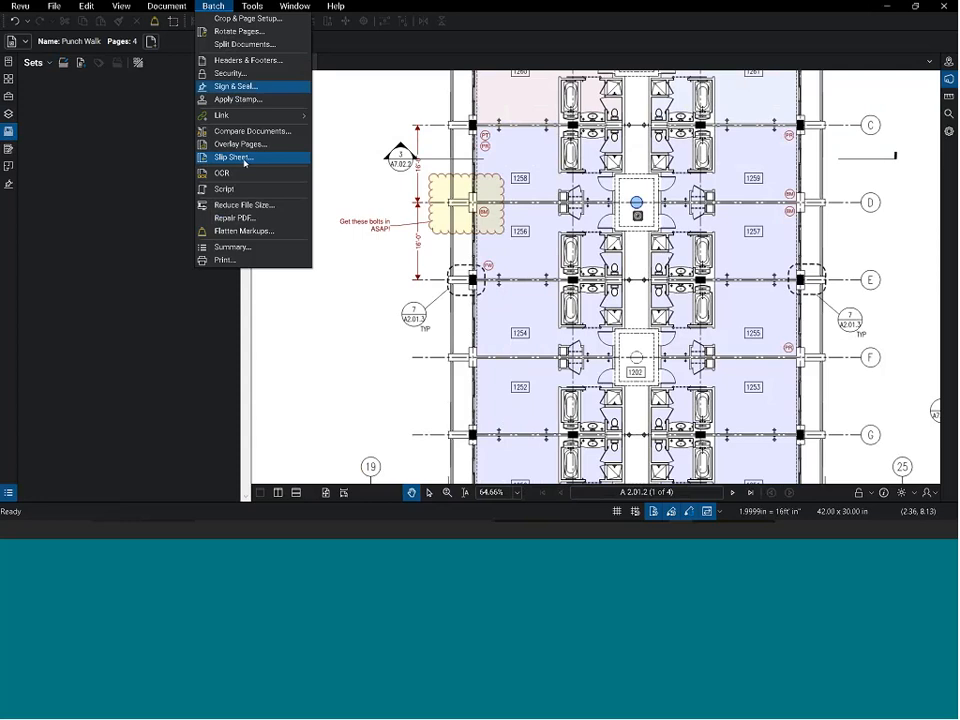
pyautogui.click(388, 49)
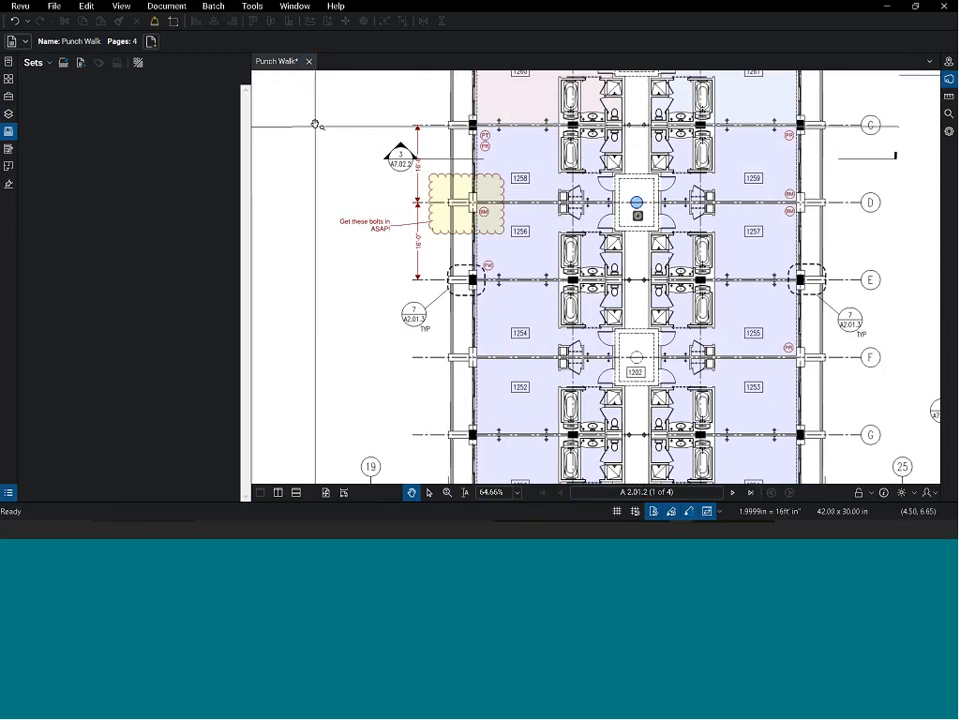
# Step: Close Punch Walk.pdf without saving the changes
pyautogui.click(309, 61)
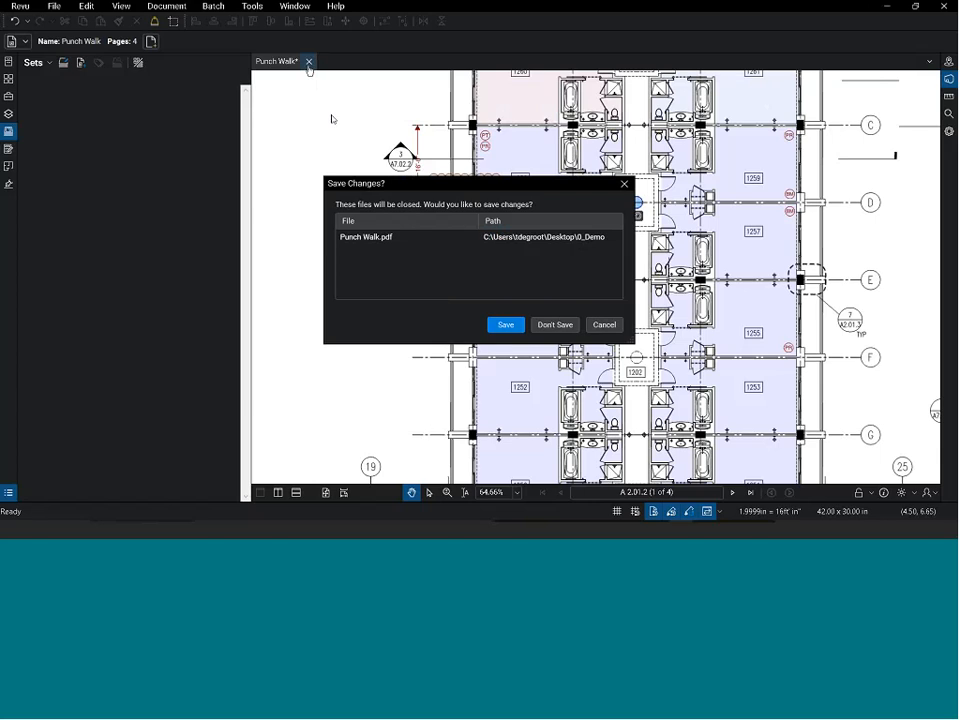
pyautogui.click(554, 325)
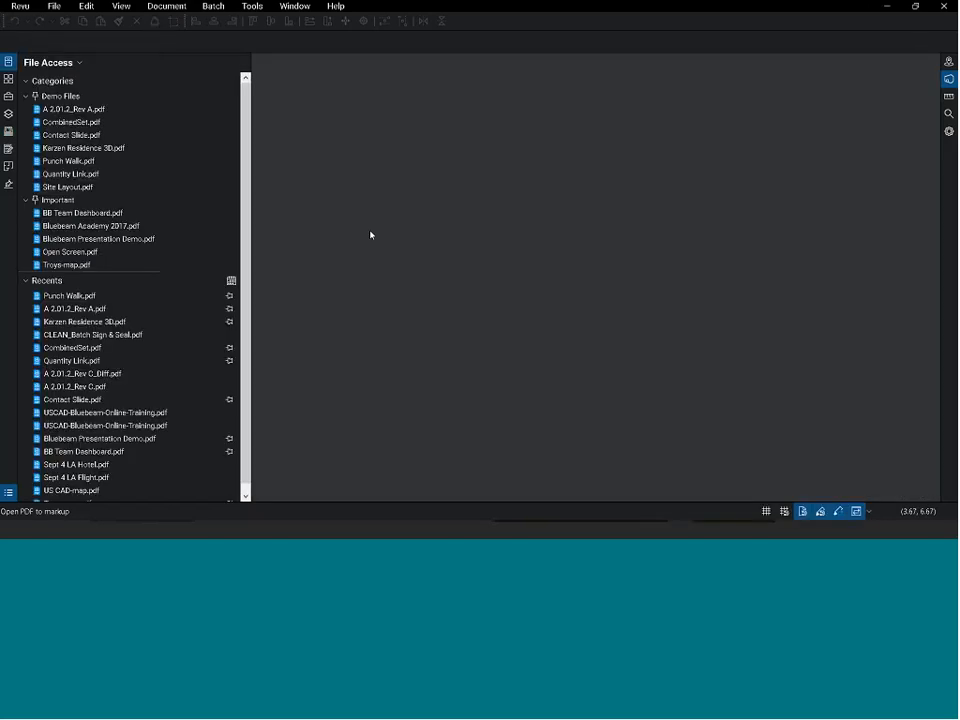
# Step: Open Contact Slide.pdf from the demo files beside a narrowed side panel, and show the Tool Chest
pyautogui.moveTo(246, 221); pyautogui.dragTo(191, 224)
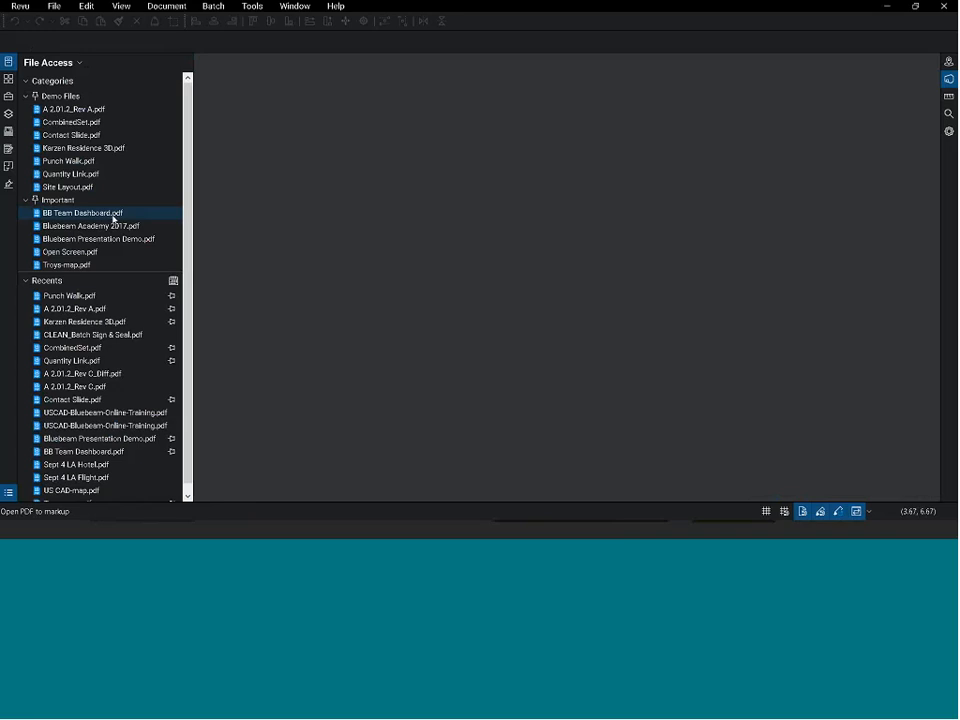
pyautogui.click(98, 139)
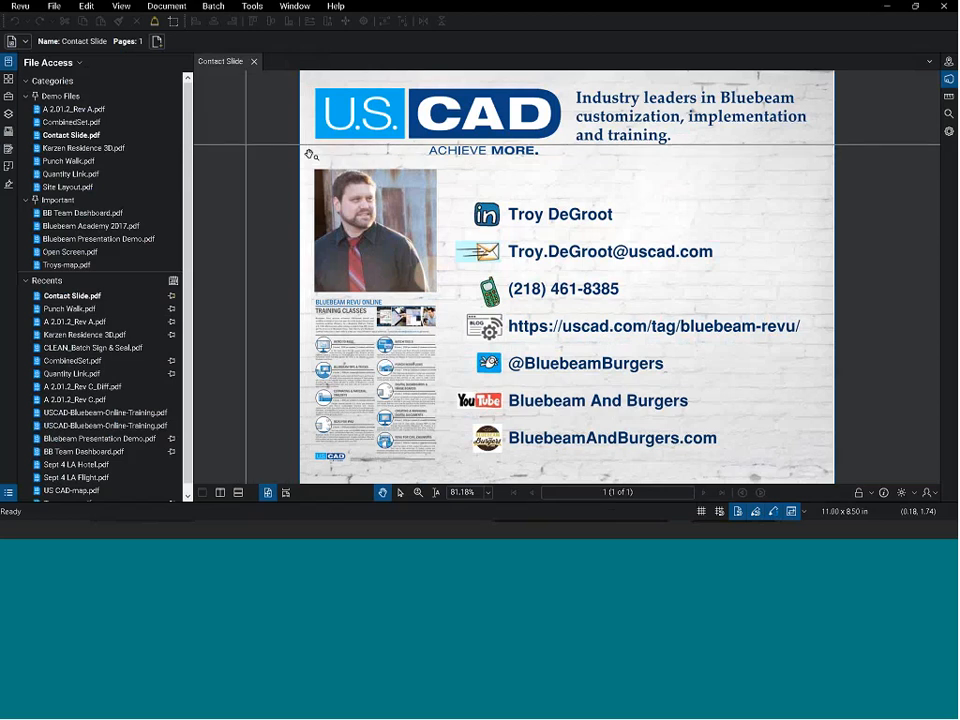
pyautogui.click(9, 99)
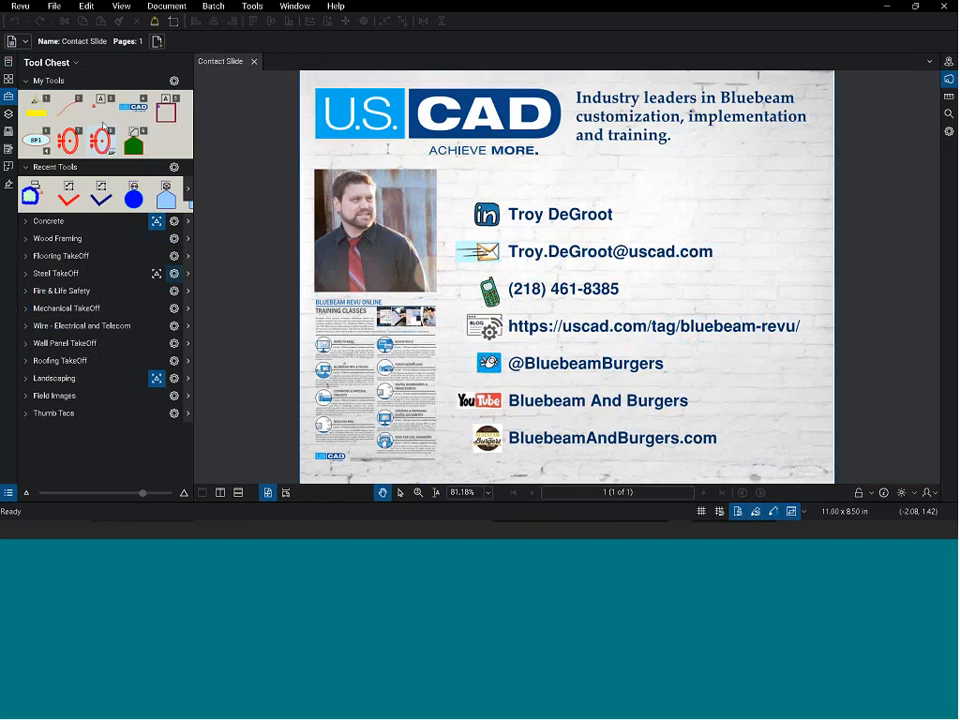